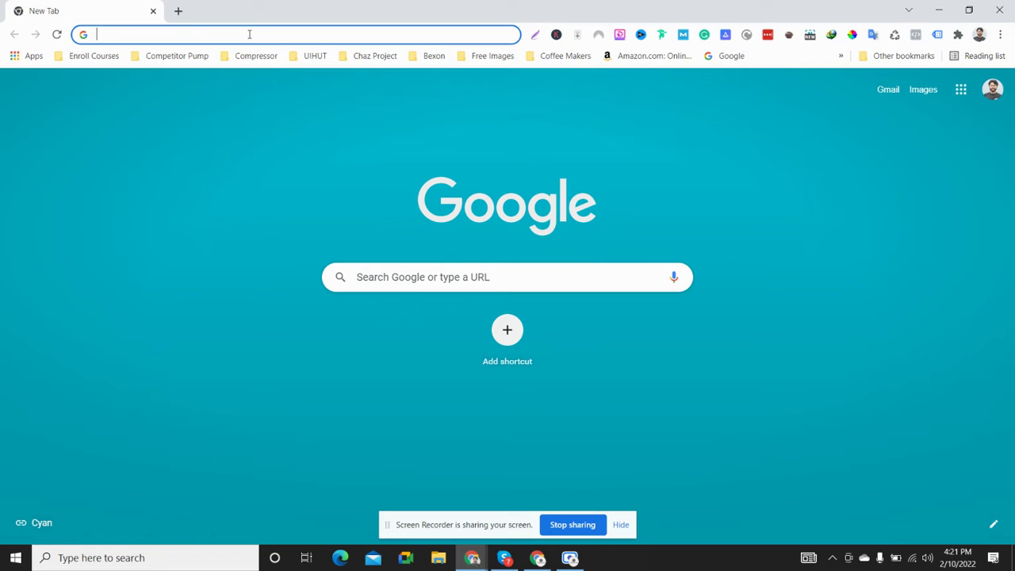
Step: Search Google for "facebook ads manager"
type("faceboo")
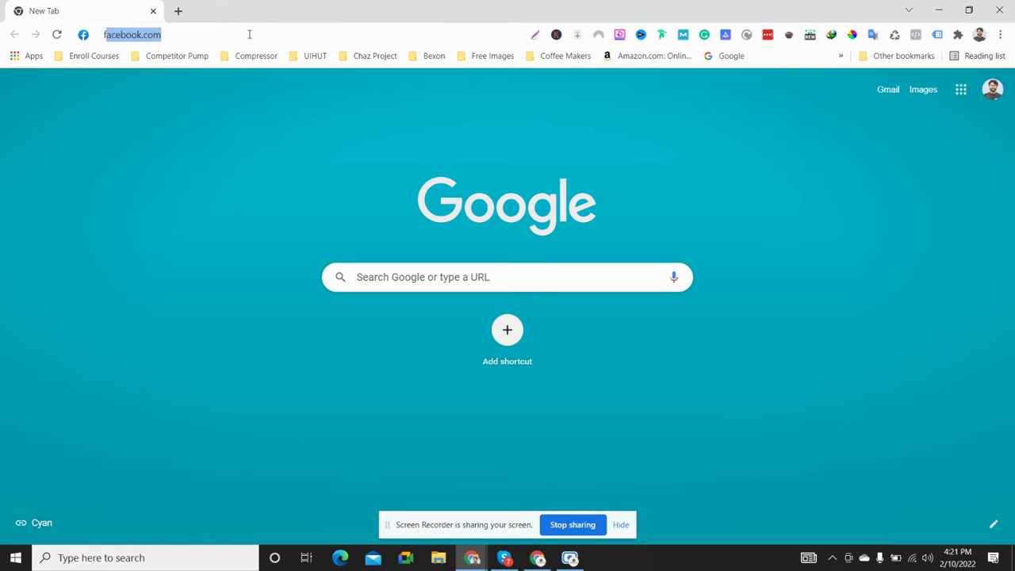
type("k ad")
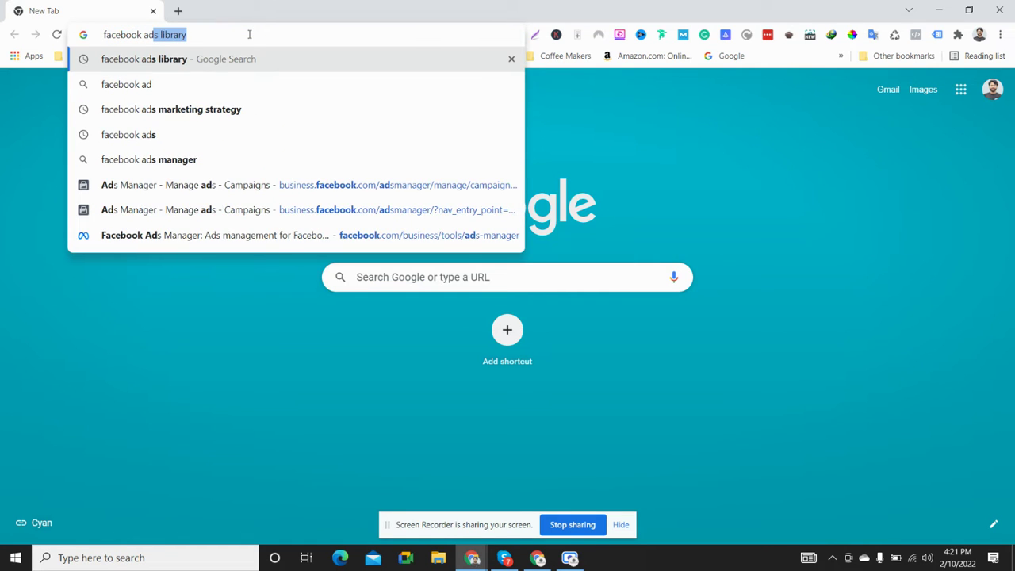
type("s m")
key("BackSpace")
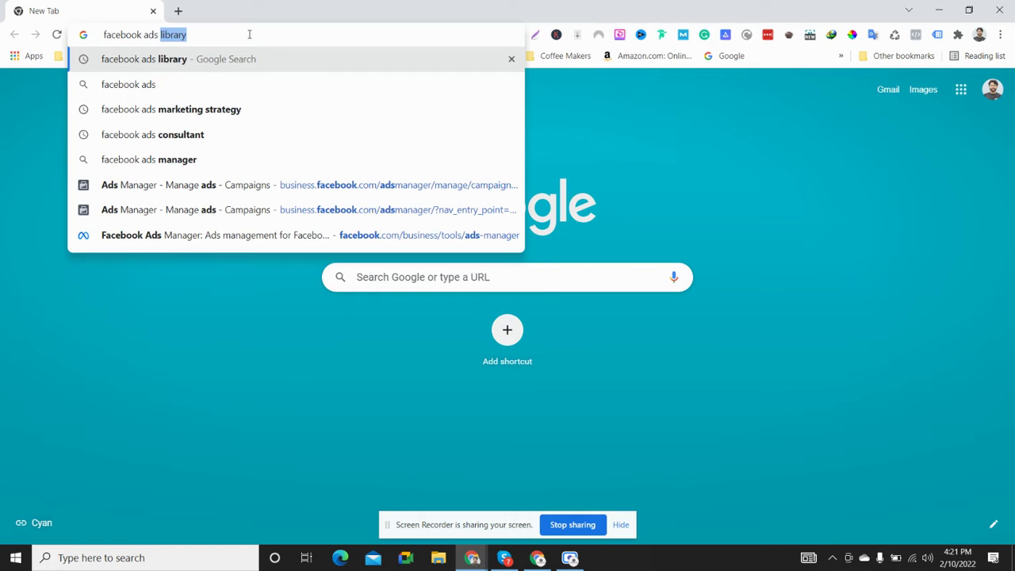
type("m")
left_click(190, 109)
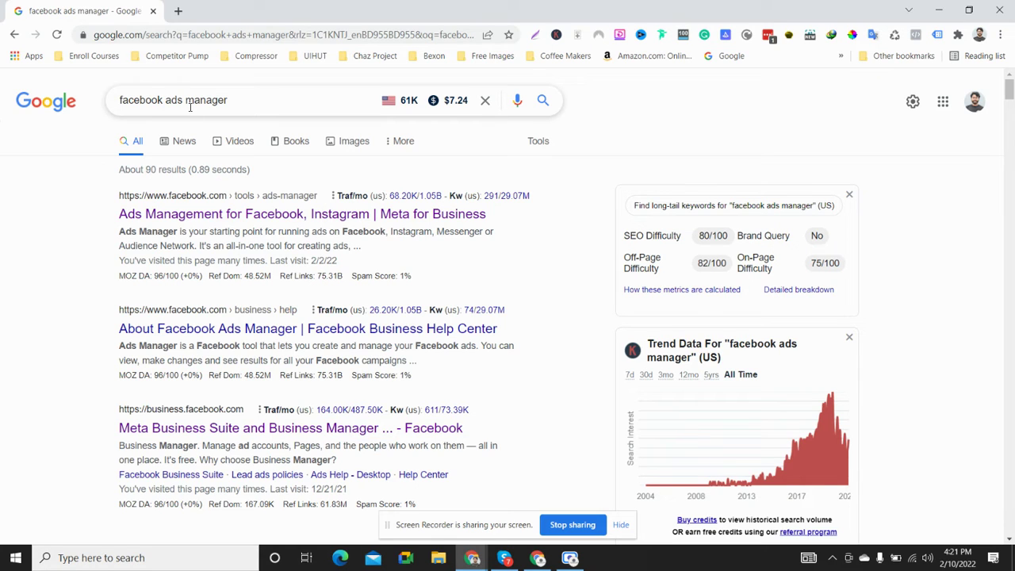
Step: Open the "Ads Management for Facebook, Instagram | Meta for Business" result in a new tab and switch to it
right_click(248, 215)
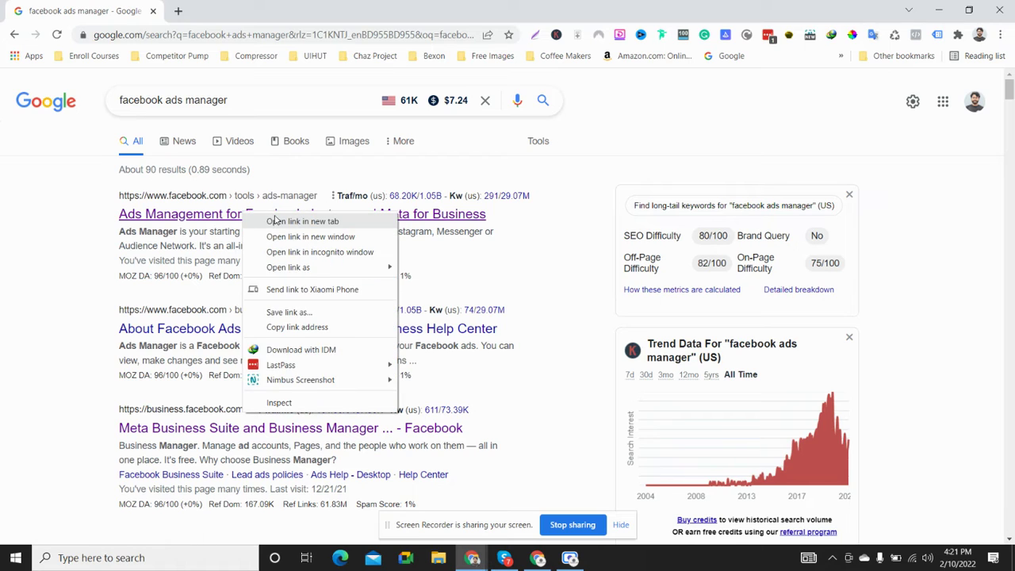
left_click(275, 221)
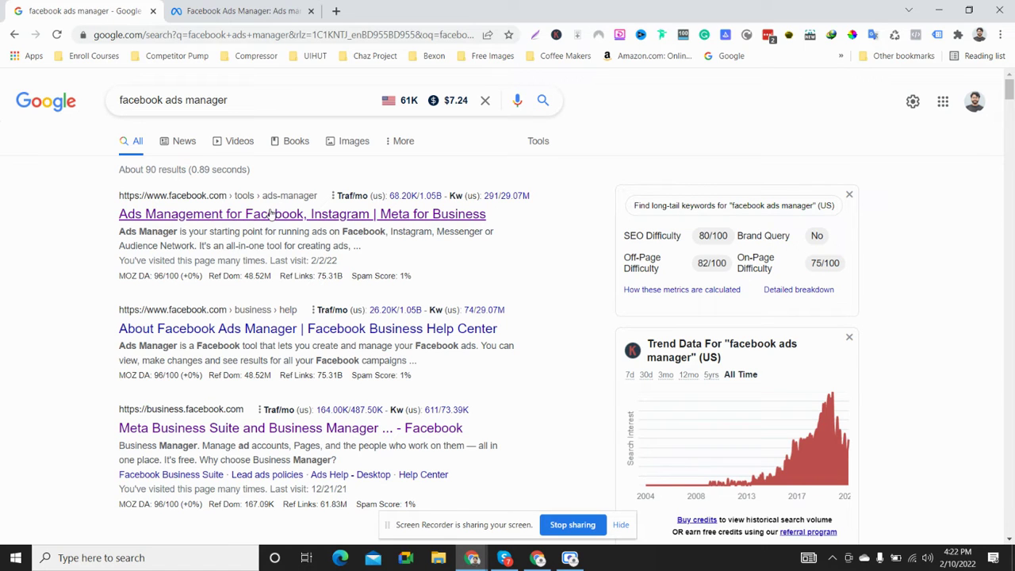
left_click(254, 8)
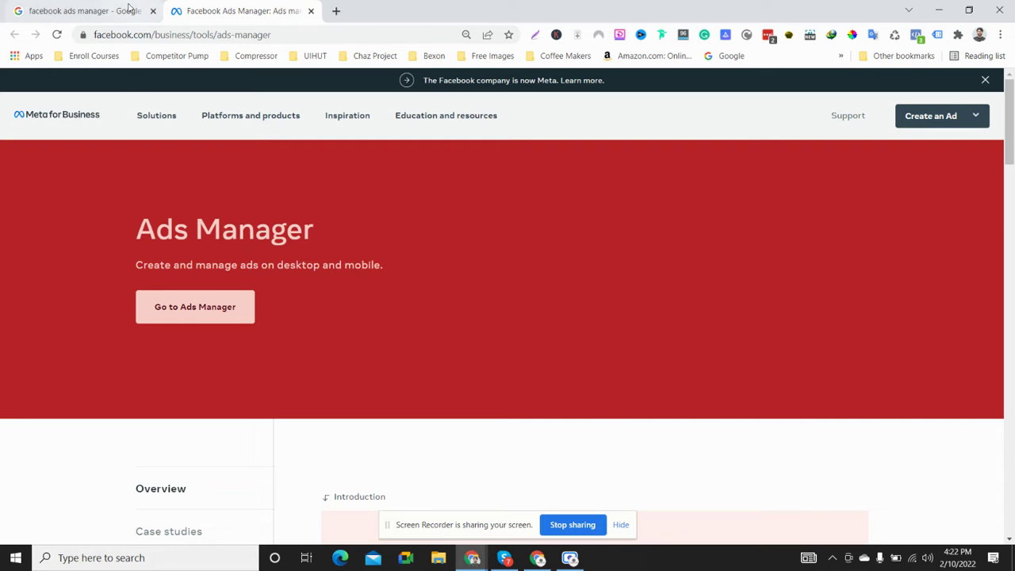
left_click(83, 11)
triple_click(261, 100)
left_click(734, 110)
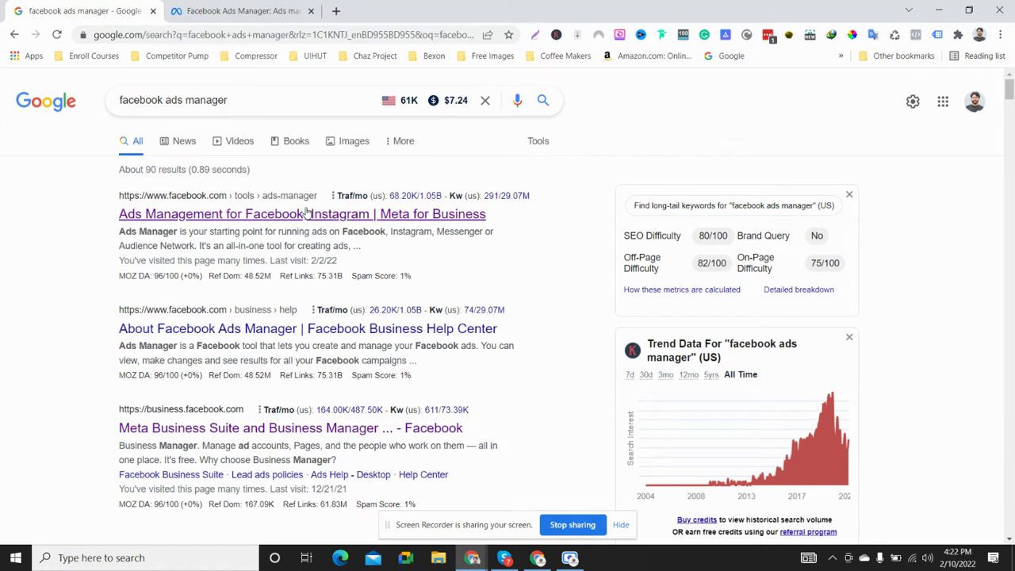
left_click(257, 18)
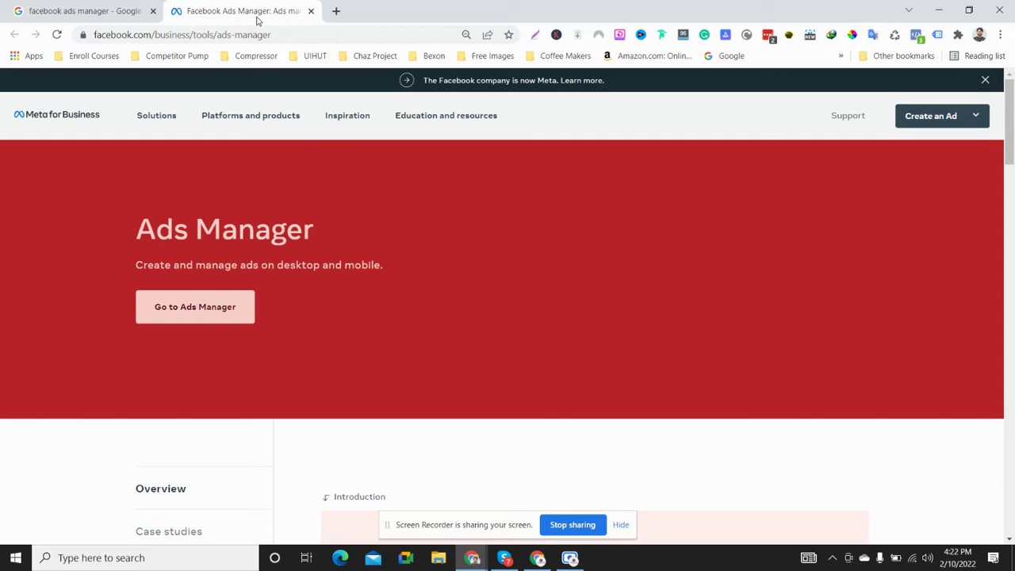
Step: Go to Ads Manager from the Meta for Business page to load the Ad Accounts list
left_click(623, 526)
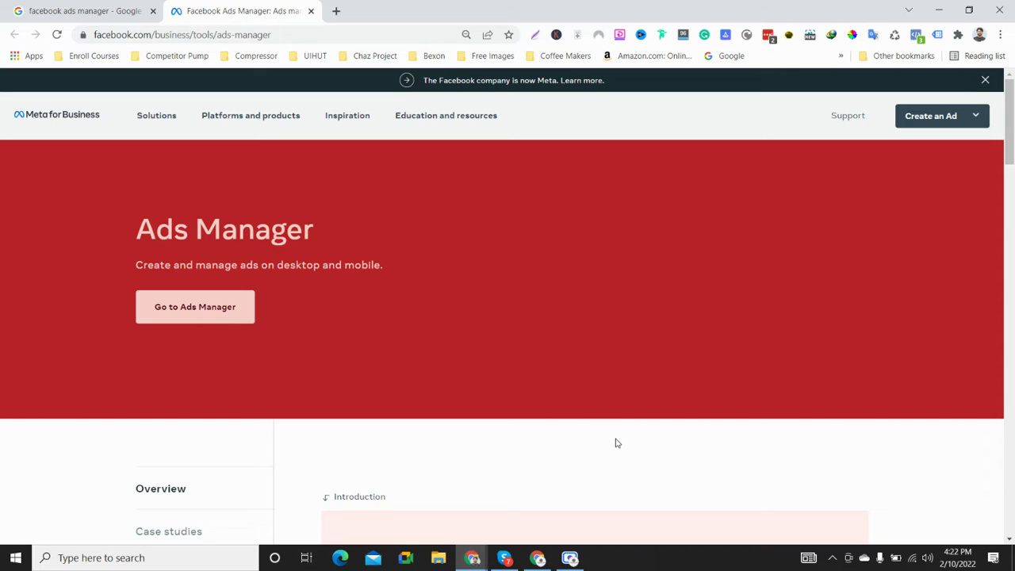
left_click(214, 321)
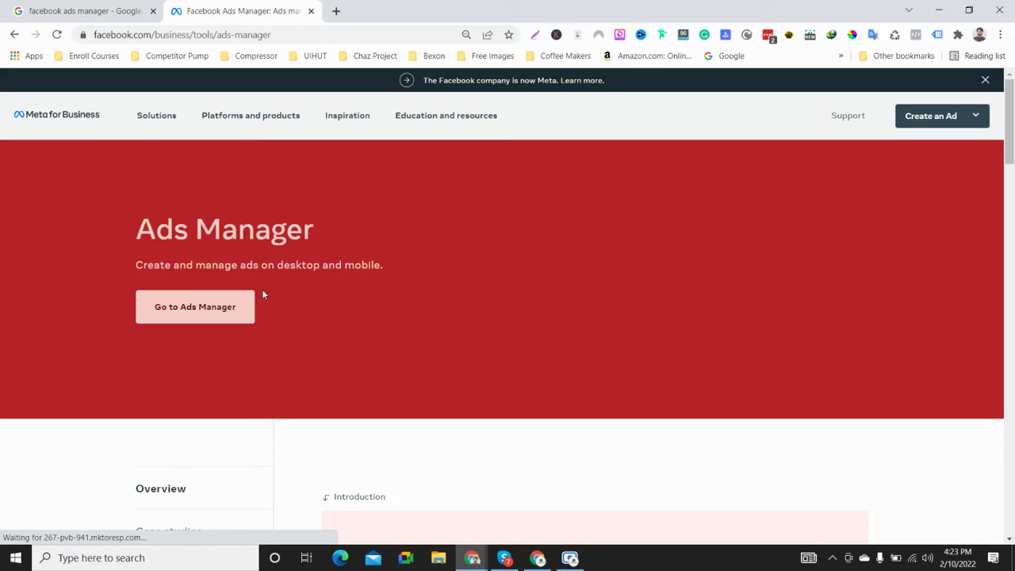
scroll(222, 302, "down", 4)
scroll(234, 341, "up", 4)
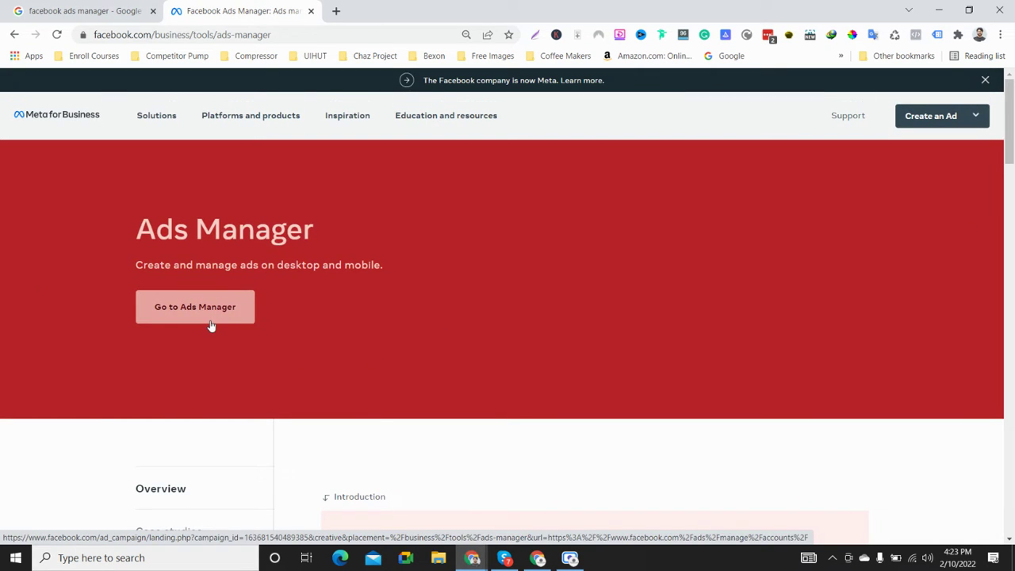
left_click(913, 559)
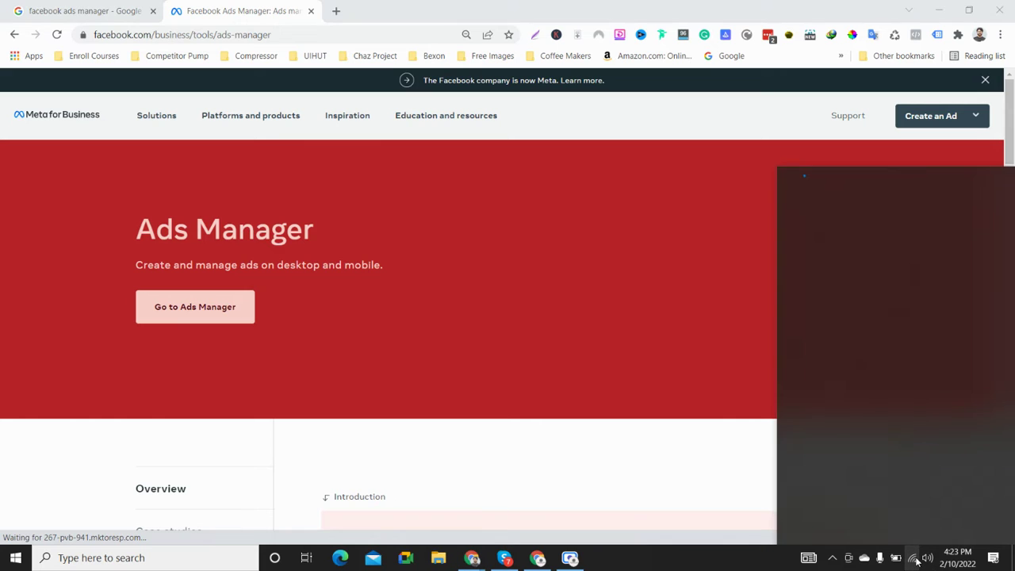
left_click(489, 309)
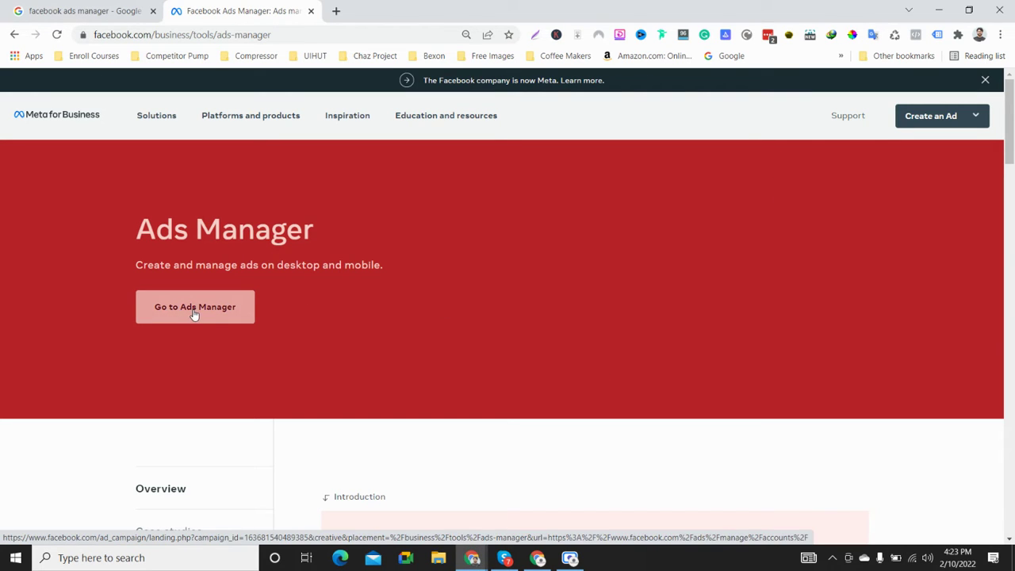
left_click(194, 314)
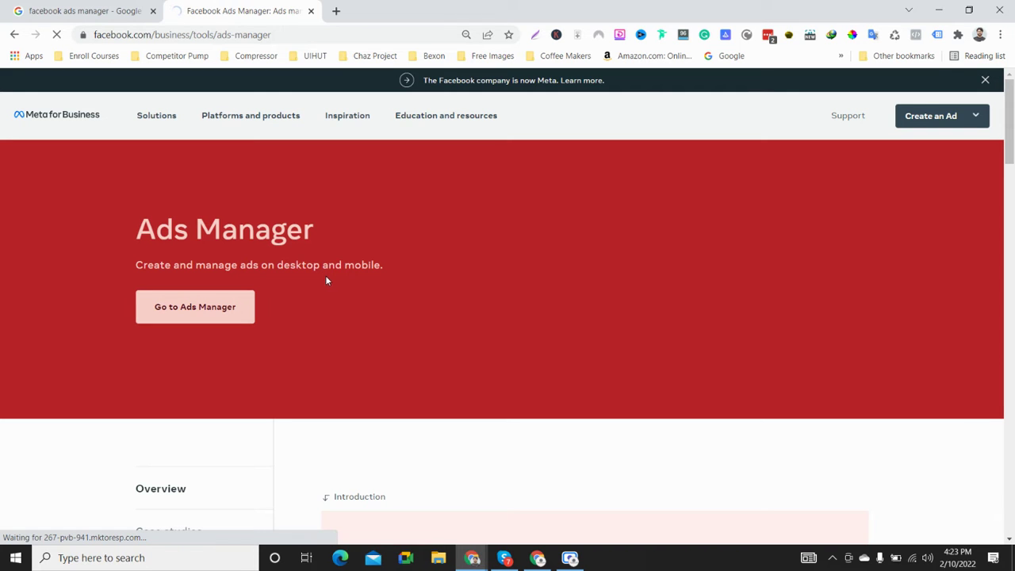
scroll(352, 273, "down", 2)
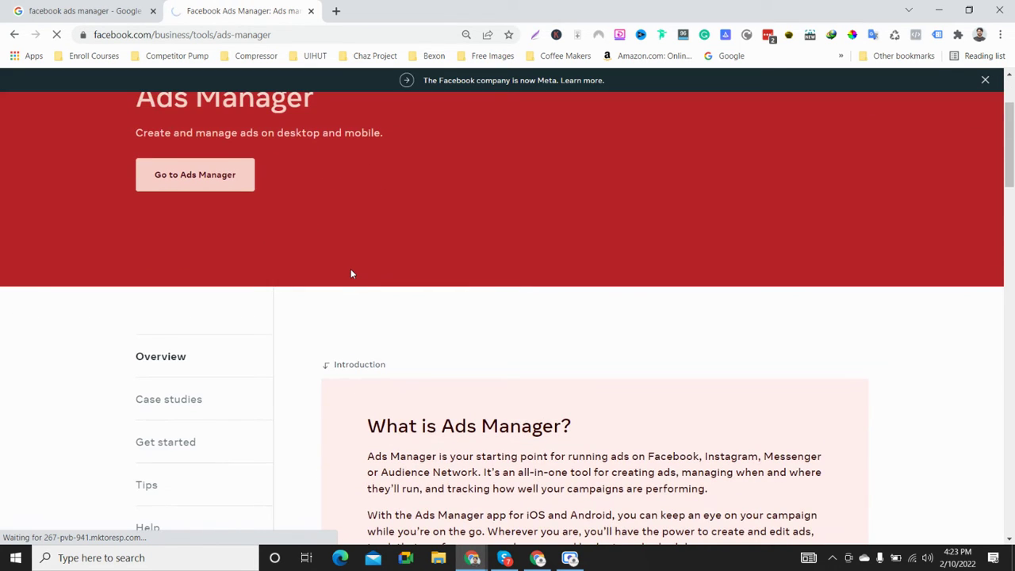
scroll(253, 204, "up", 2)
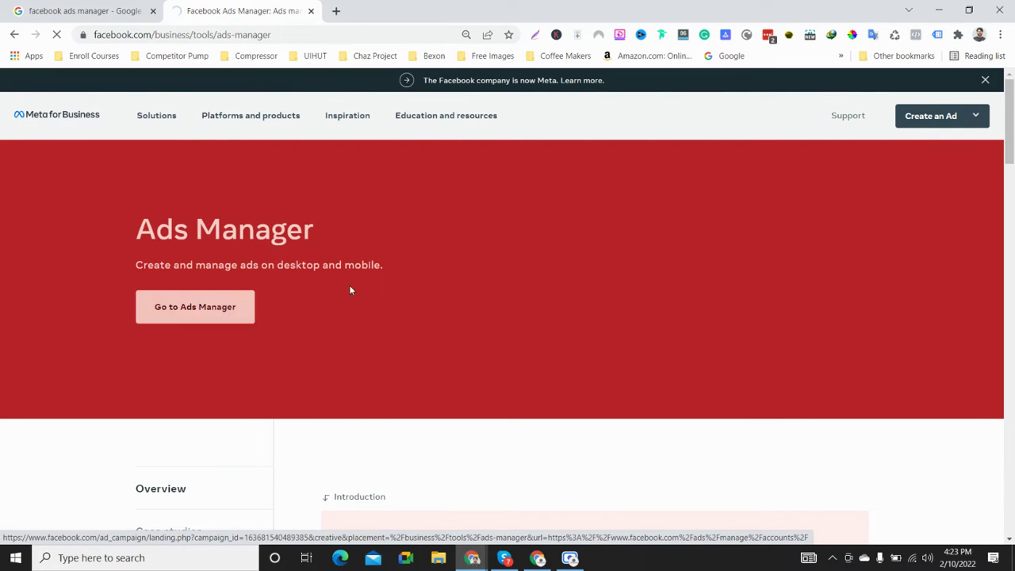
left_click(84, 11)
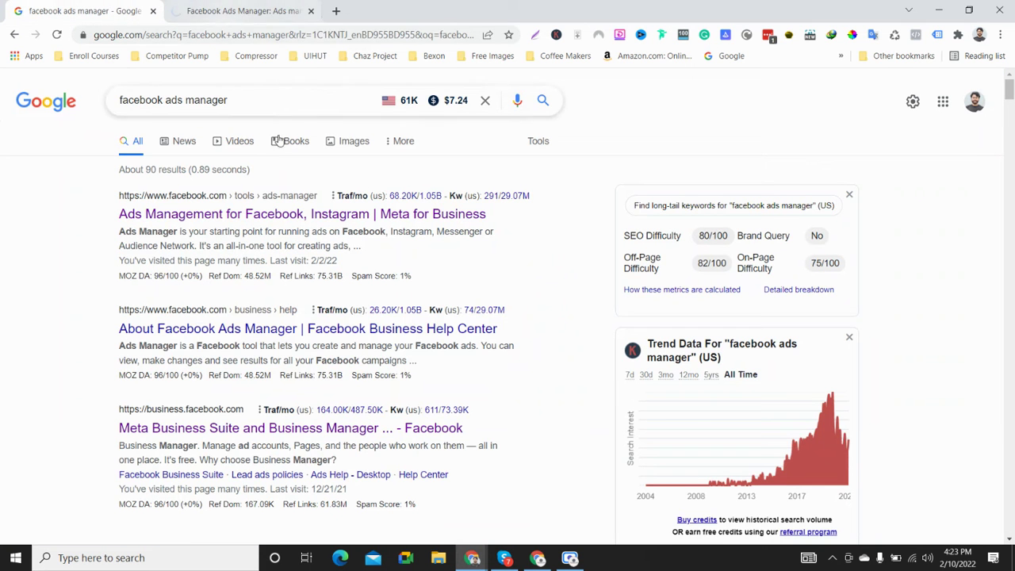
left_click(257, 10)
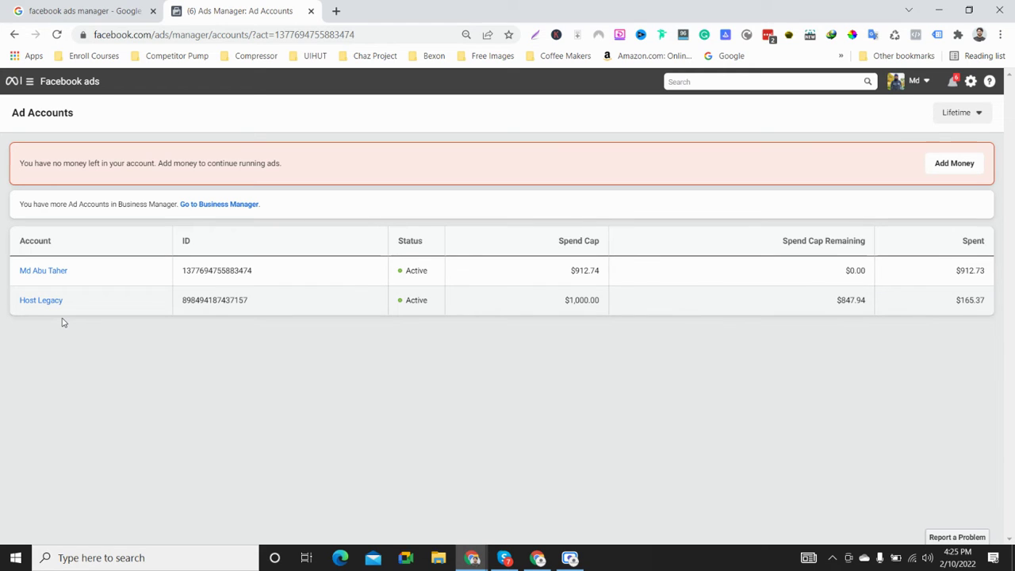
Step: Open the first ad account in the Ad Accounts list to load its campaigns
left_click(61, 272)
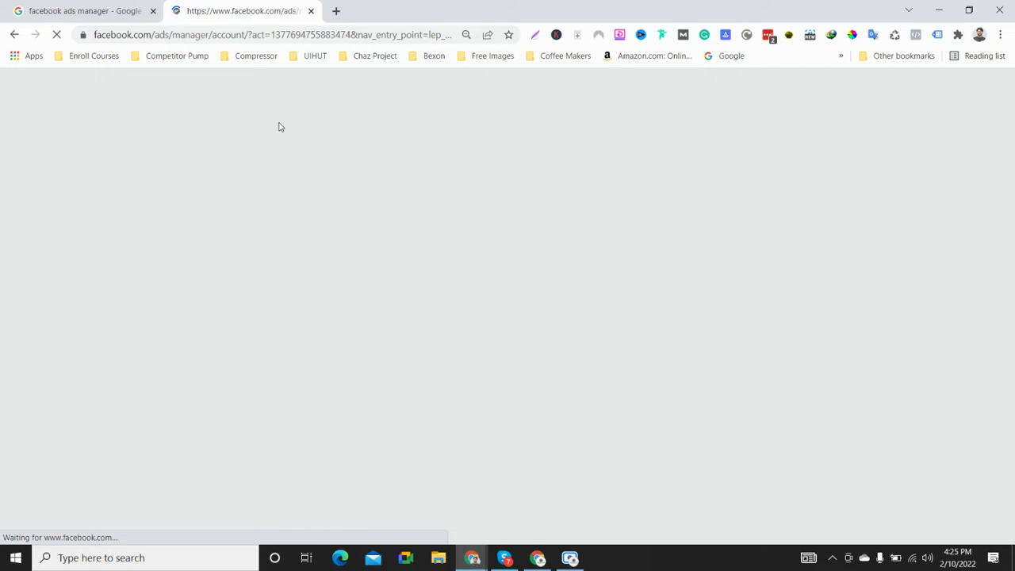
left_click(335, 11)
left_click(256, 11)
left_click(378, 8)
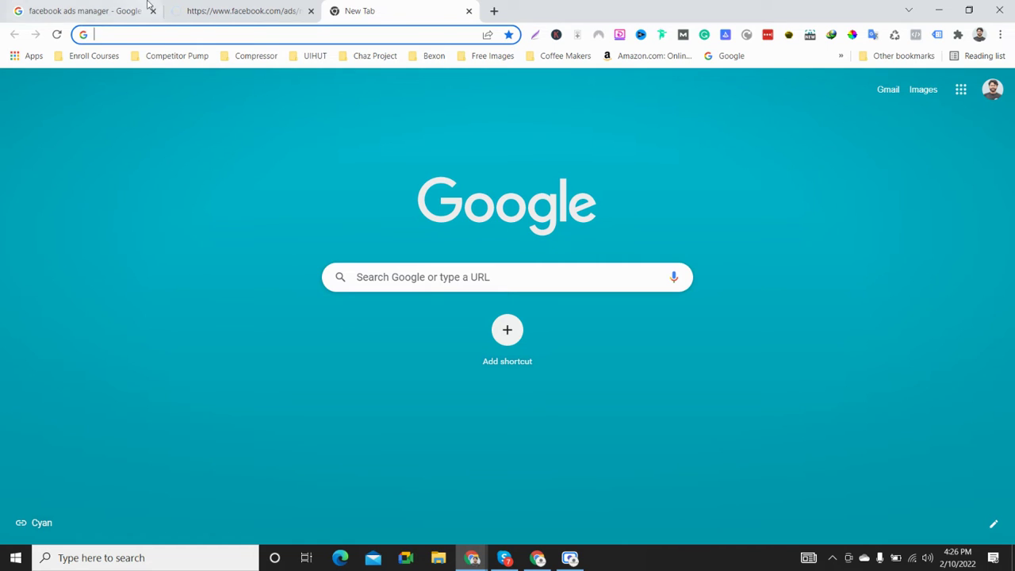
left_click(253, 9)
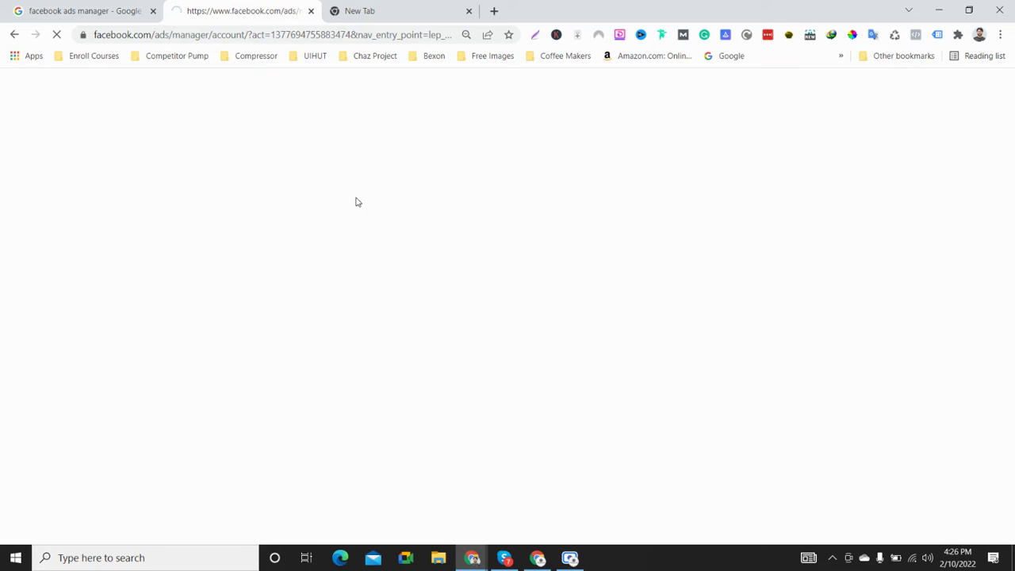
left_click(914, 558)
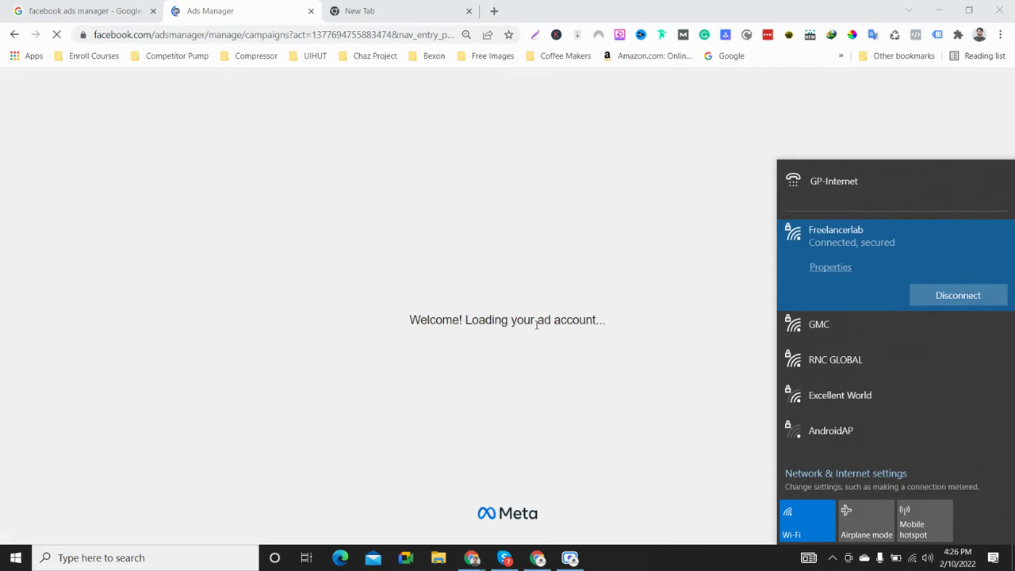
left_click(536, 324)
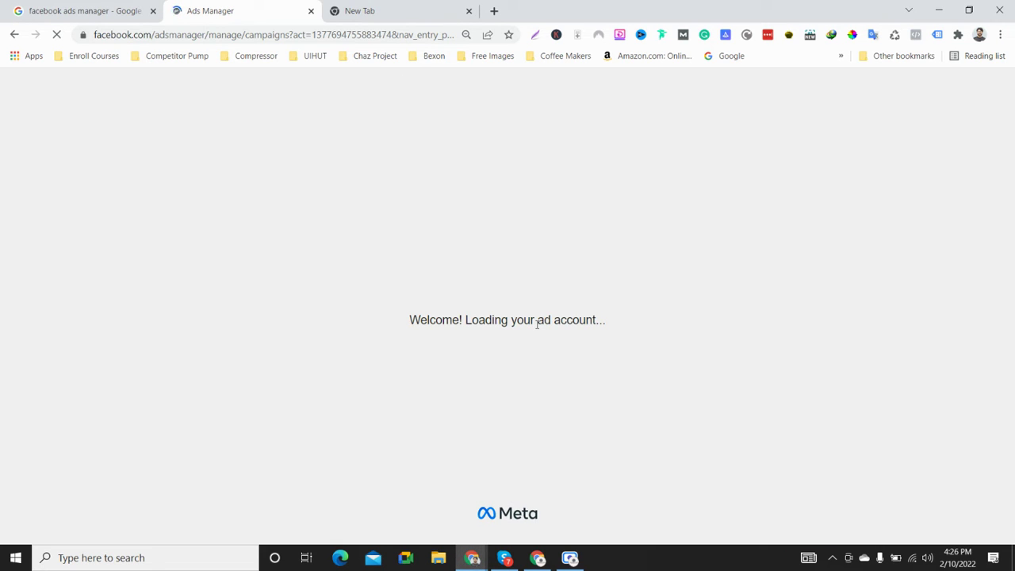
left_click(404, 18)
left_click(265, 19)
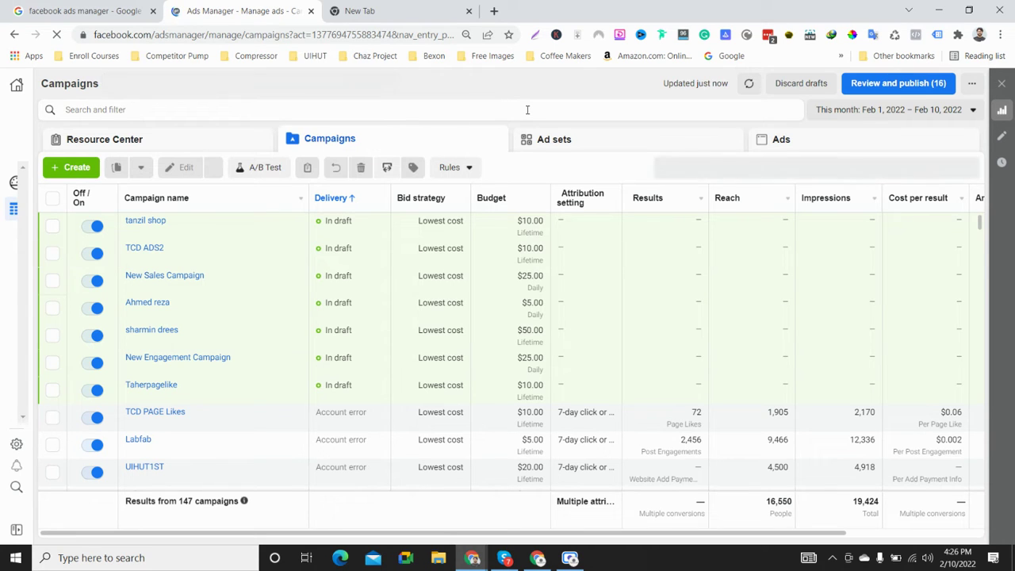
Step: Look through the campaign list, checking the drafts and existing campaigns with their delivery, budget and results
scroll(440, 413, "down", 5)
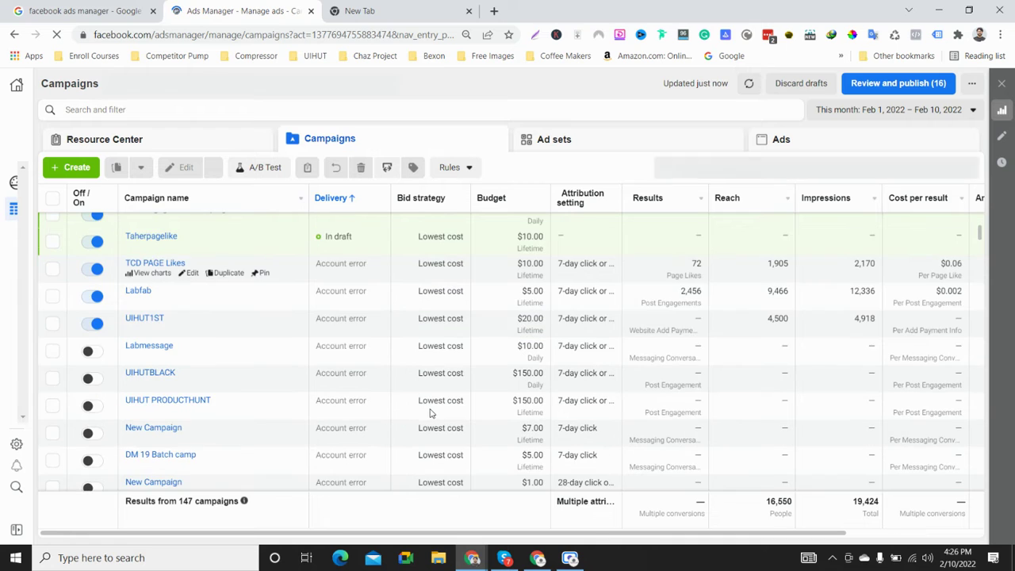
scroll(456, 412, "down", 4)
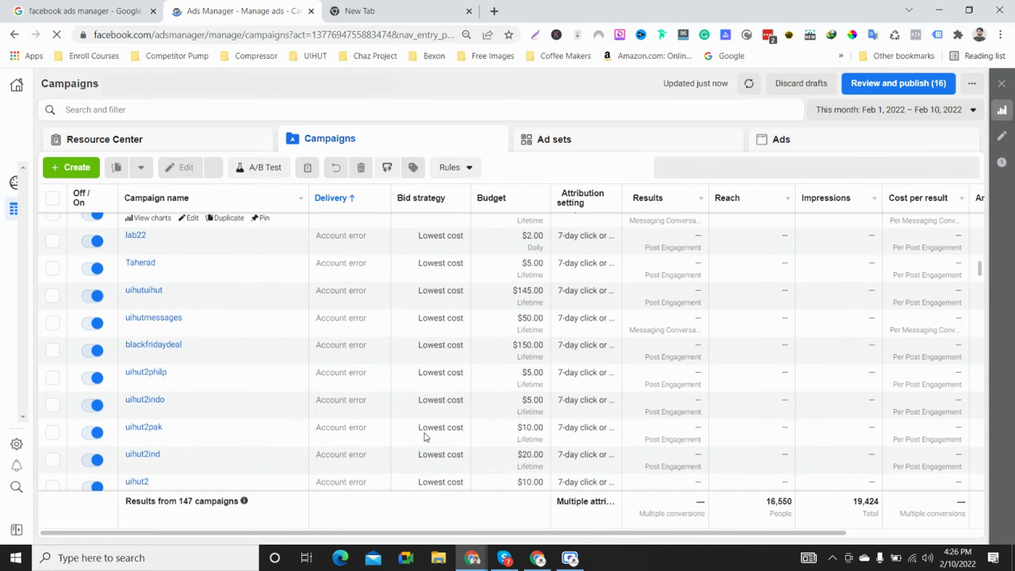
scroll(424, 436, "up", 9)
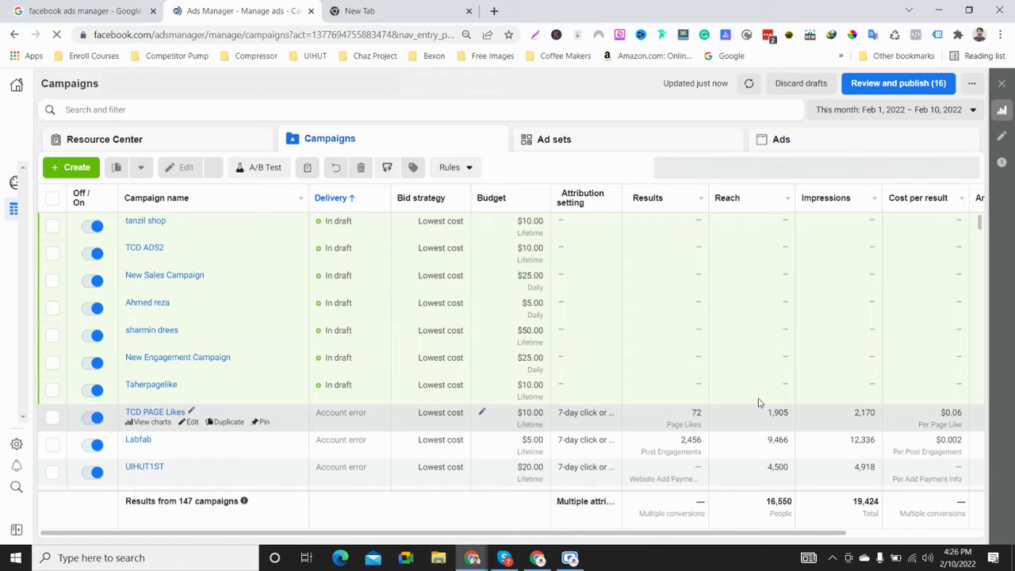
scroll(558, 416, "down", 2)
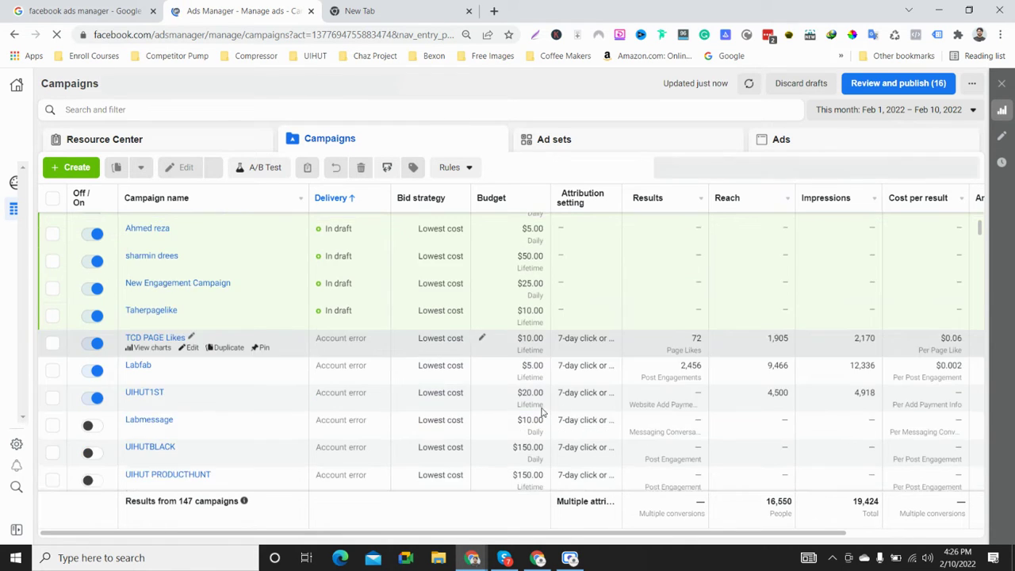
scroll(558, 416, "up", 2)
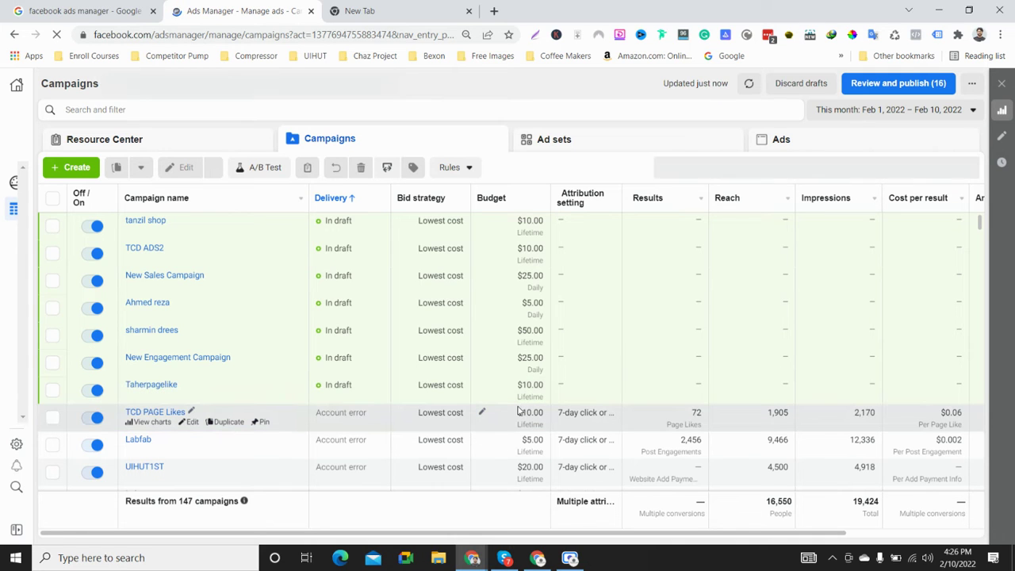
scroll(381, 442, "down", 1)
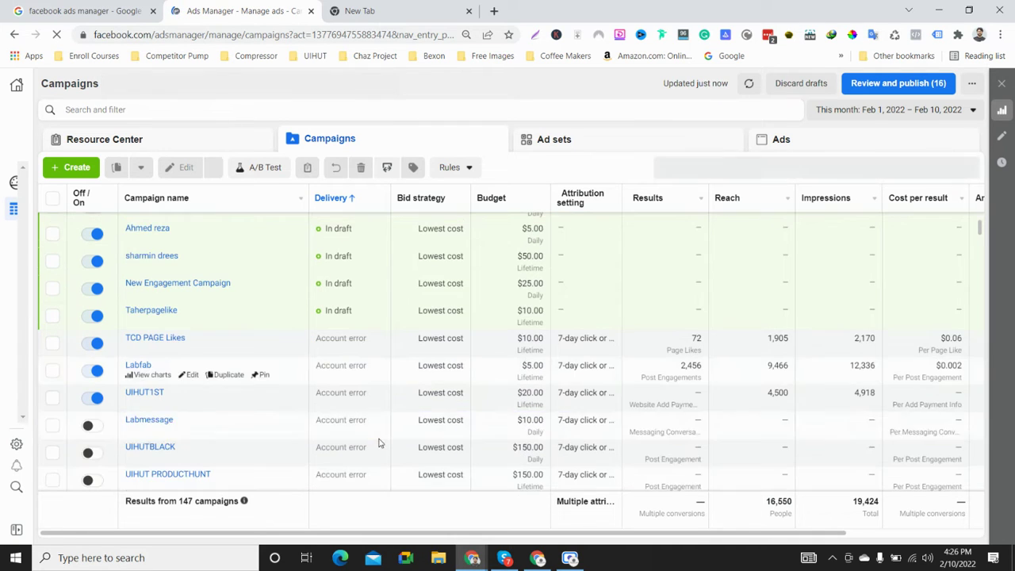
scroll(379, 442, "up", 1)
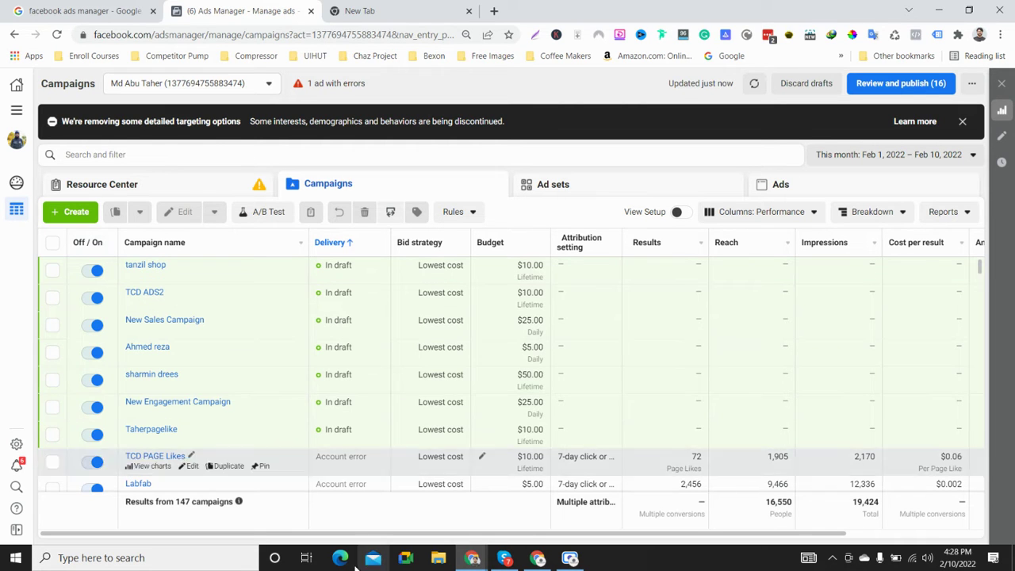
Step: View the ad account's Ads level and its Resource Center
left_click(569, 558)
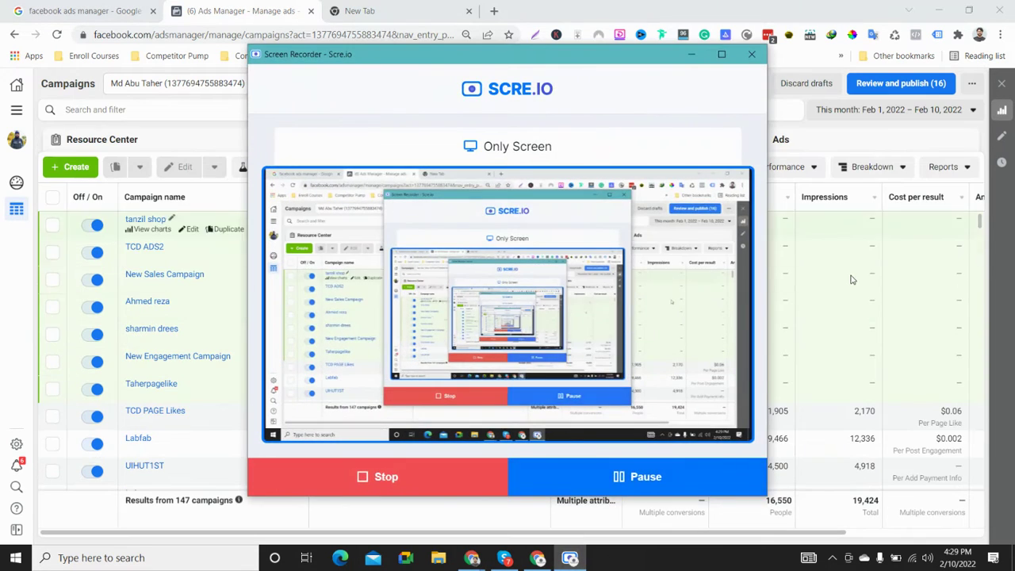
left_click(846, 138)
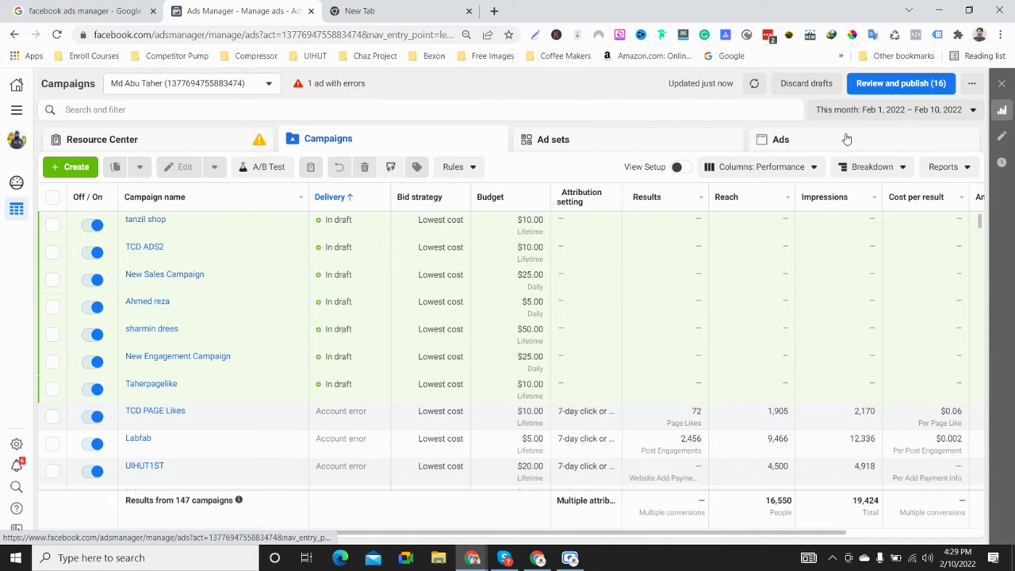
left_click(148, 136)
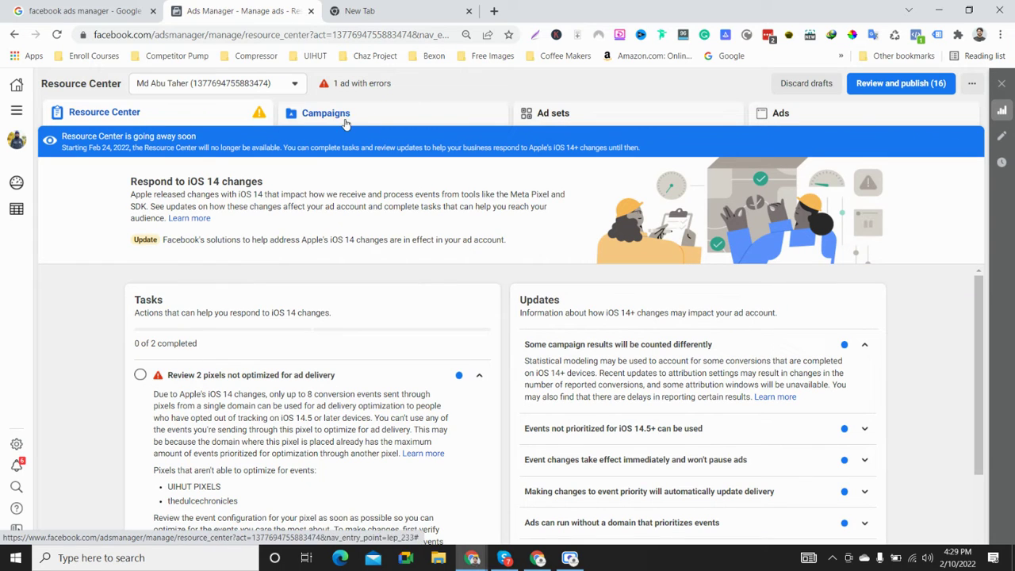
Step: Return to the ad account's Campaigns level, and load business.facebook.com/overview in the blank browser tab
left_click(345, 120)
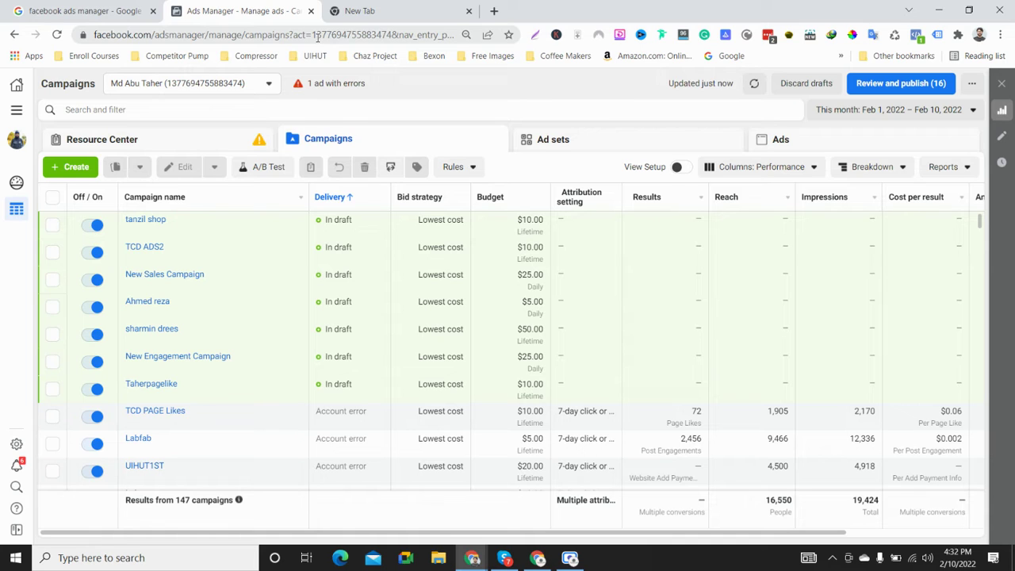
left_click(357, 15)
key("ctrl+shift+Tab")
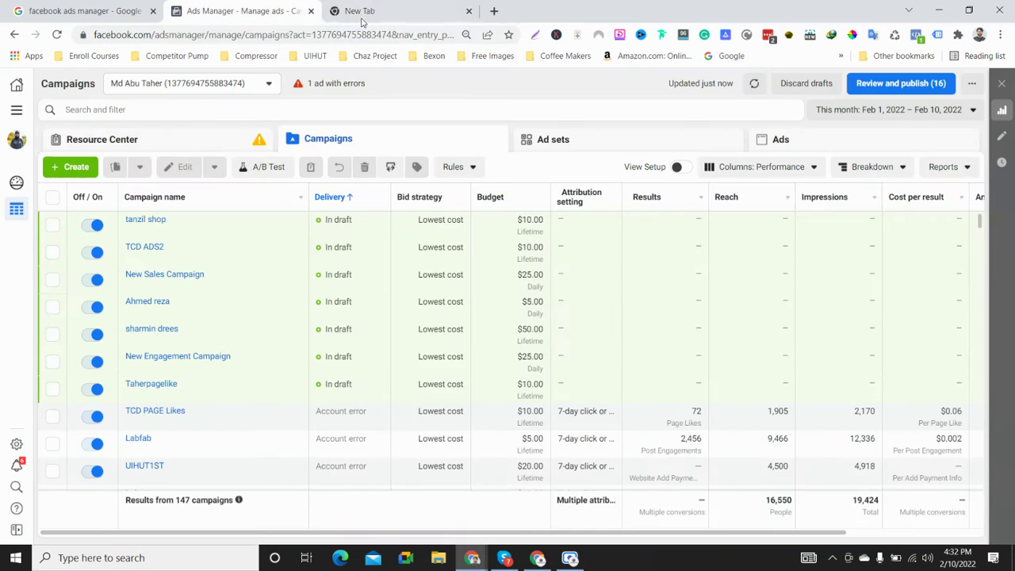
left_click(361, 14)
key("ctrl+shift+Tab")
left_click(352, 15)
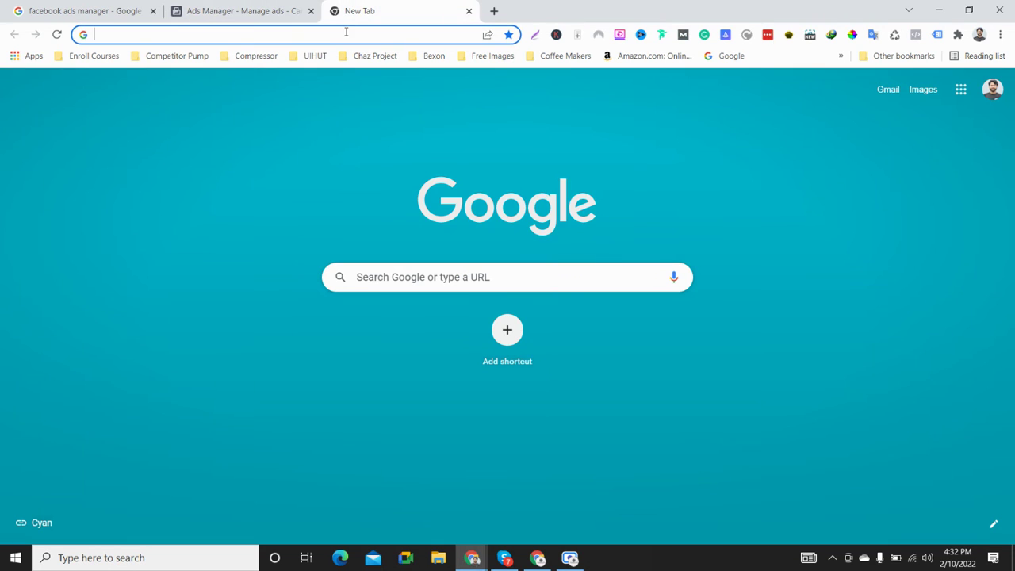
type("bu")
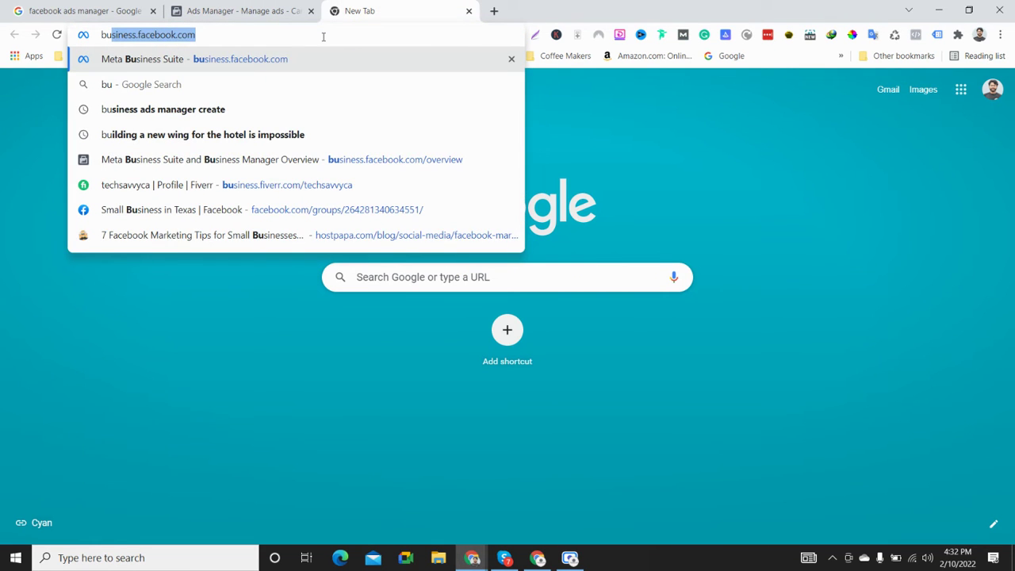
key("End")
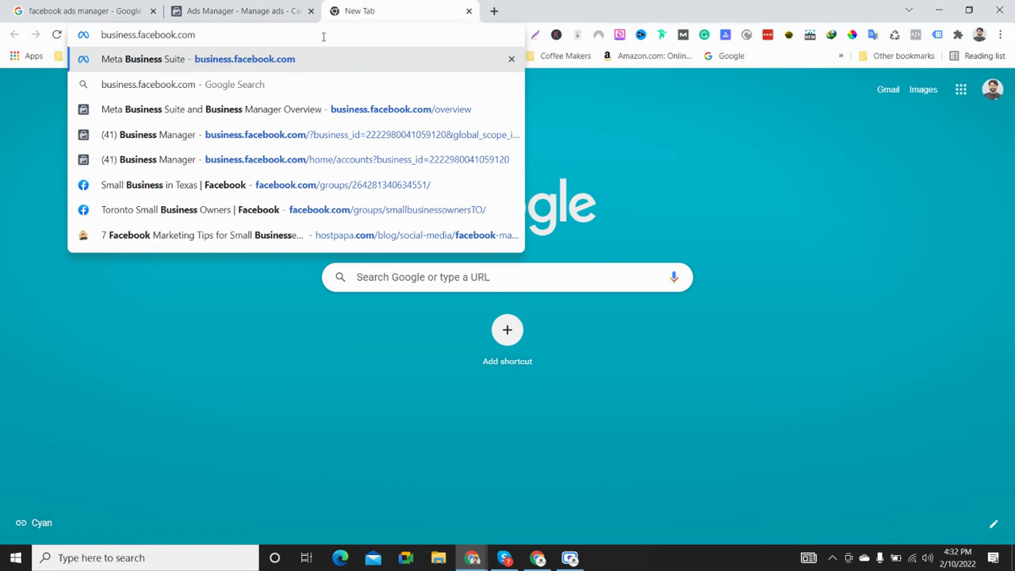
left_click(418, 109)
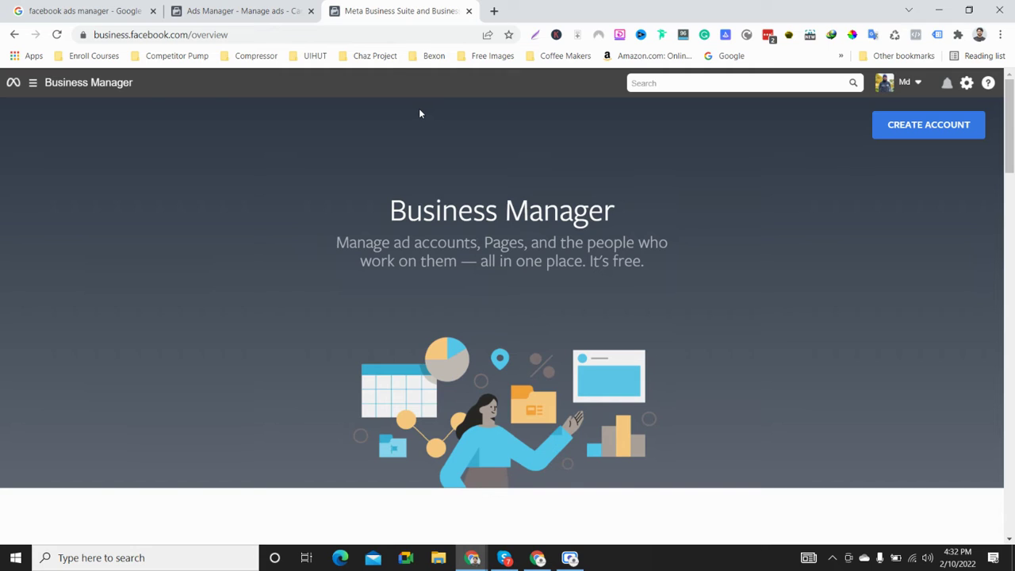
Step: Open the Business Manager account creation form, review its business name, personal name and business email fields, and close it without submitting
left_click(952, 127)
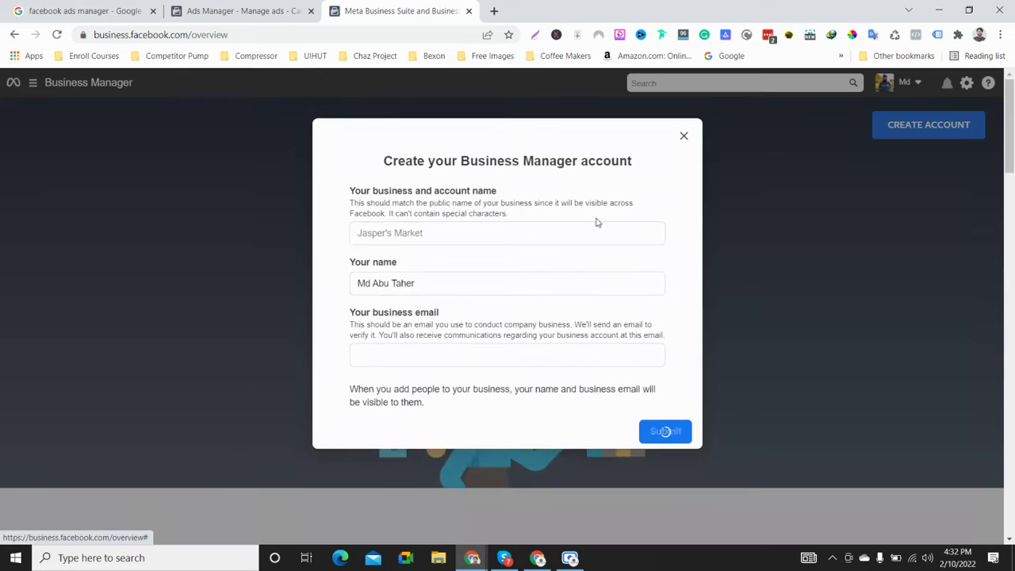
left_click(402, 232)
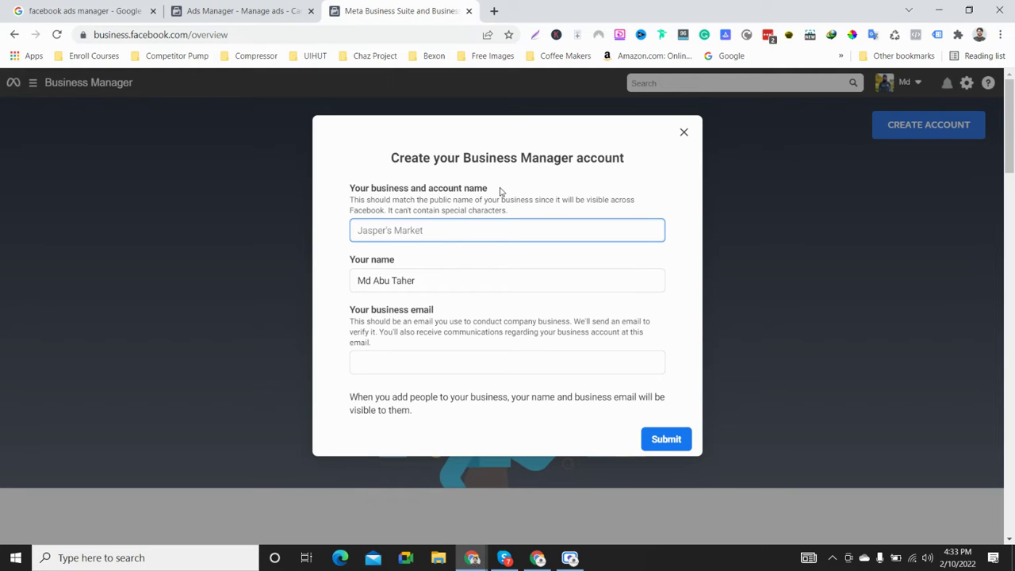
left_click(437, 251)
left_click(413, 280)
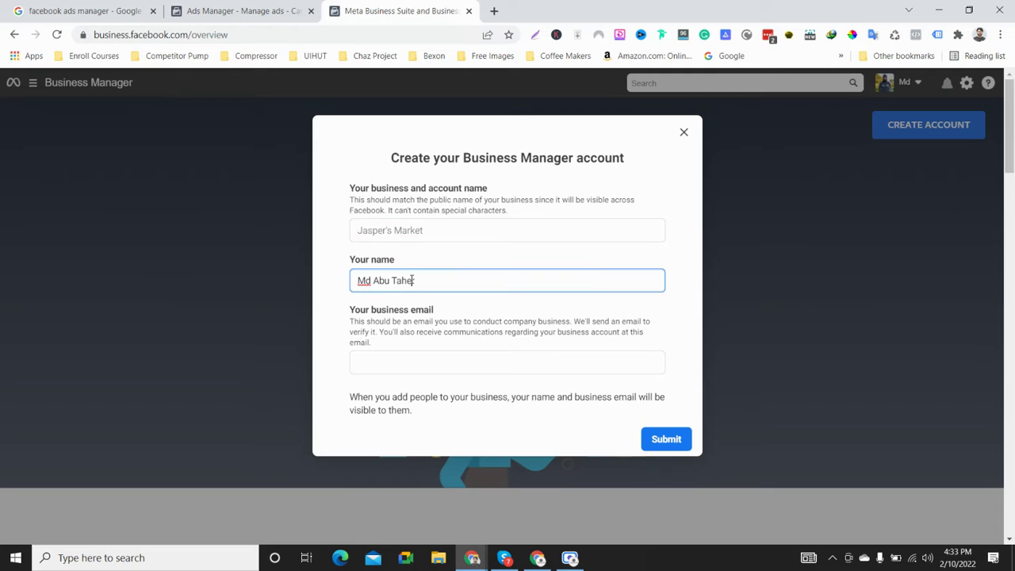
left_click(428, 232)
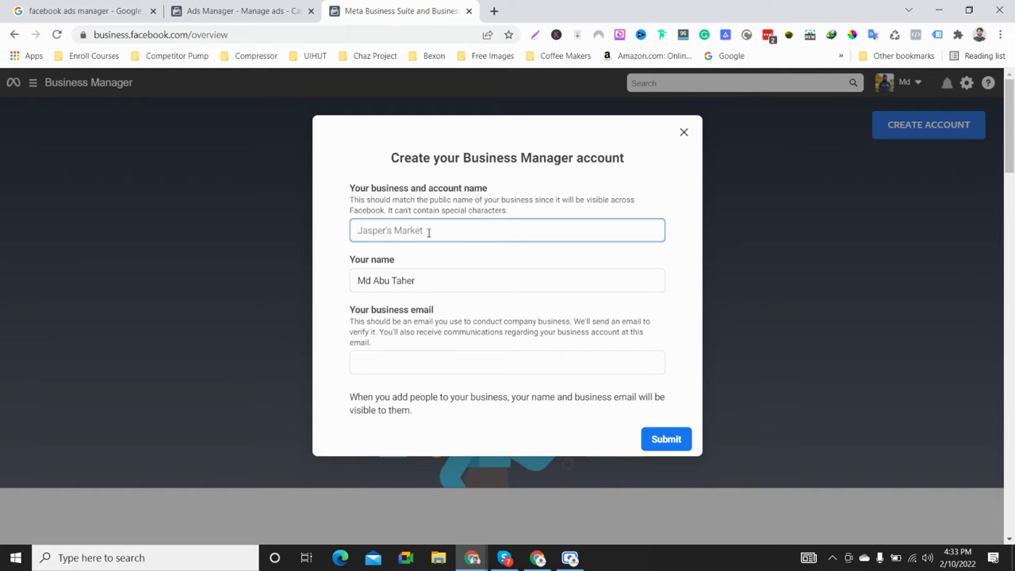
left_click(434, 277)
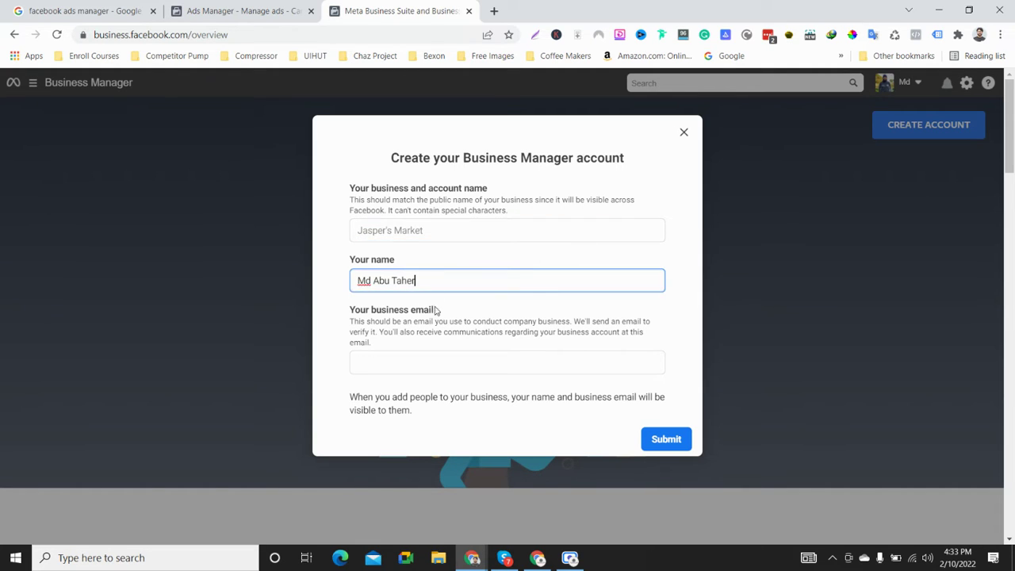
left_click(416, 358)
left_click(417, 359)
left_click(424, 361)
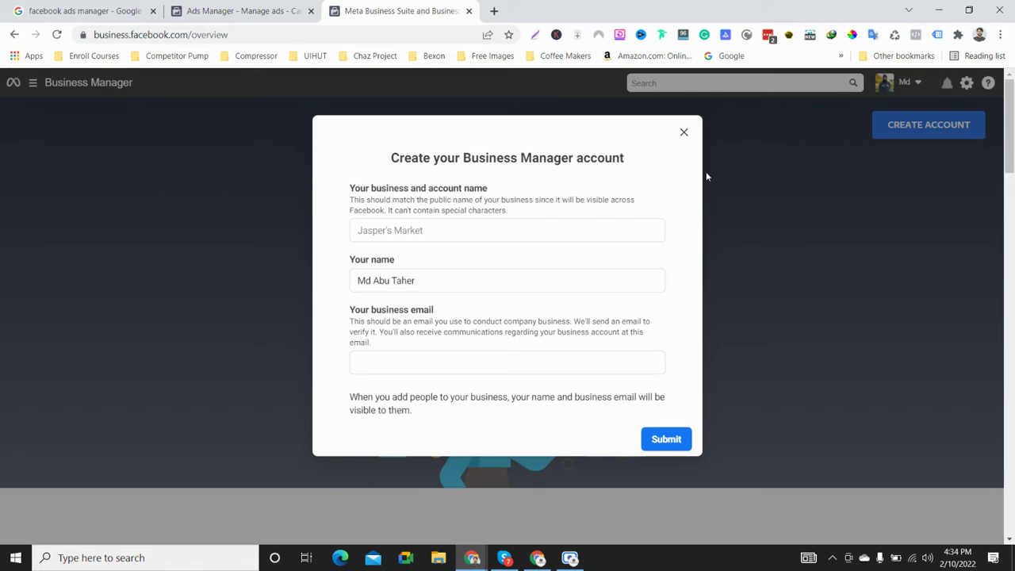
left_click(537, 234)
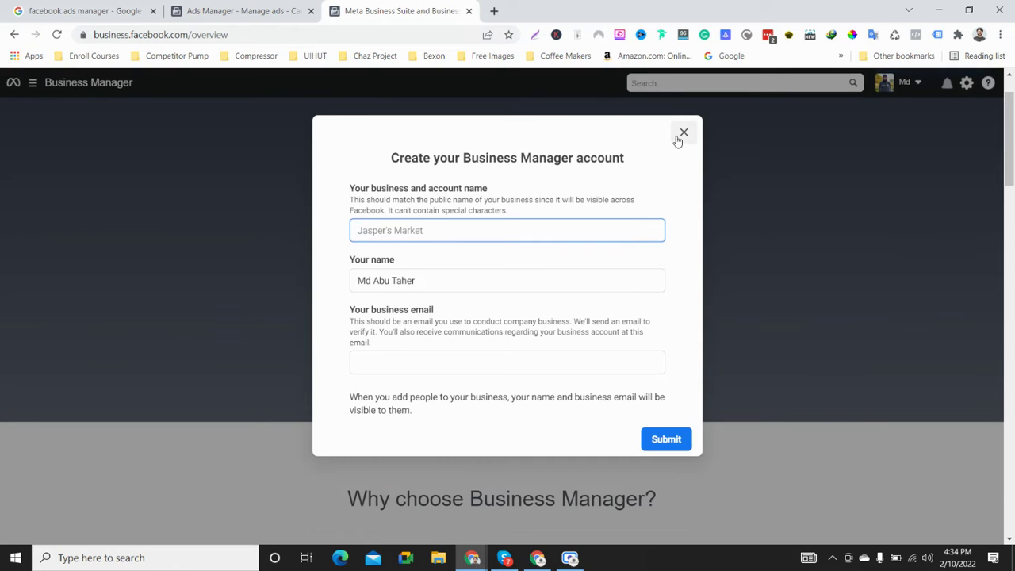
left_click(680, 134)
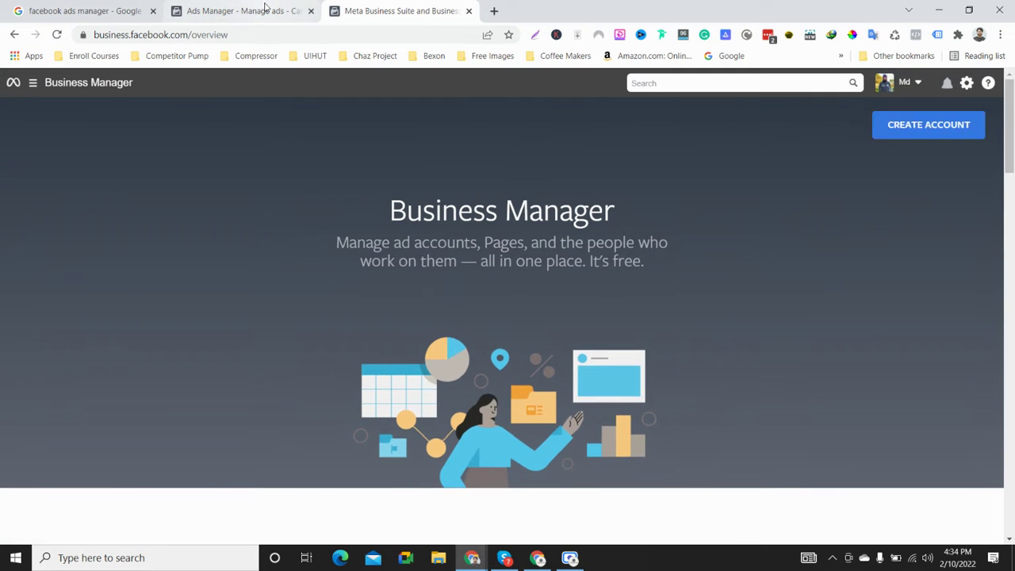
Step: Return to the Ads Manager page and view the business and personal accounts available in the account switcher
left_click(238, 11)
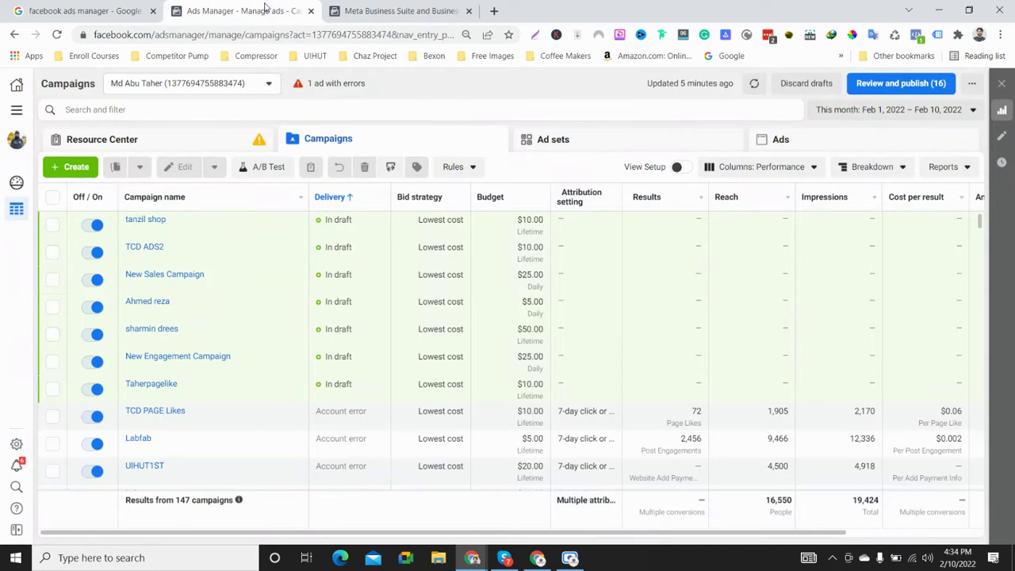
left_click(45, 143)
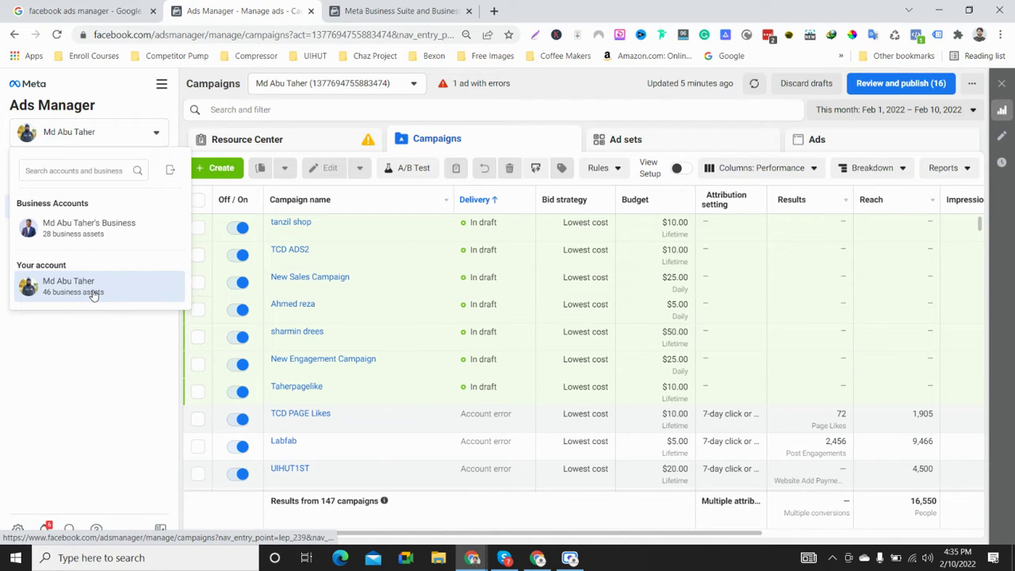
mouse_move(93, 294)
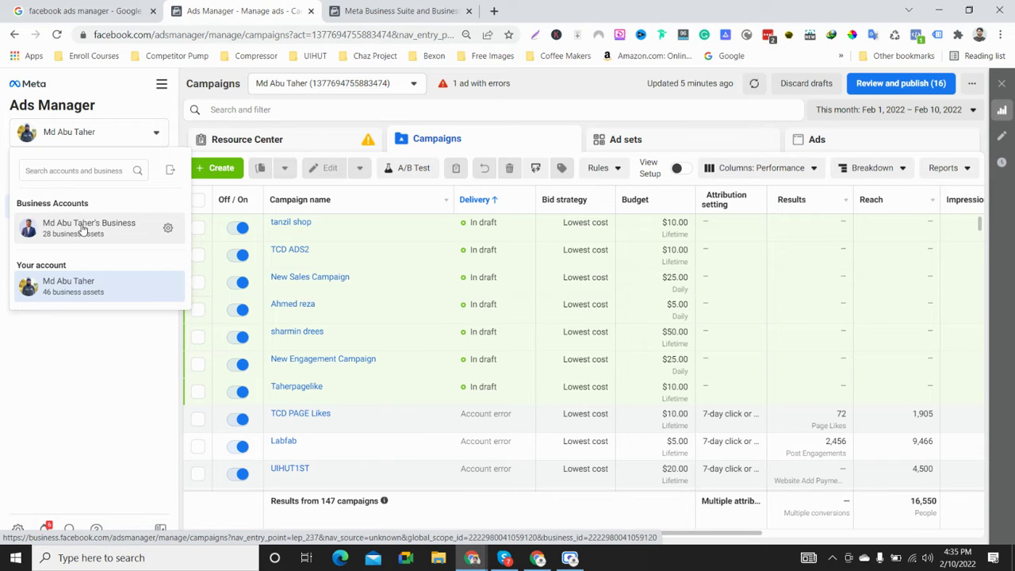
mouse_move(82, 229)
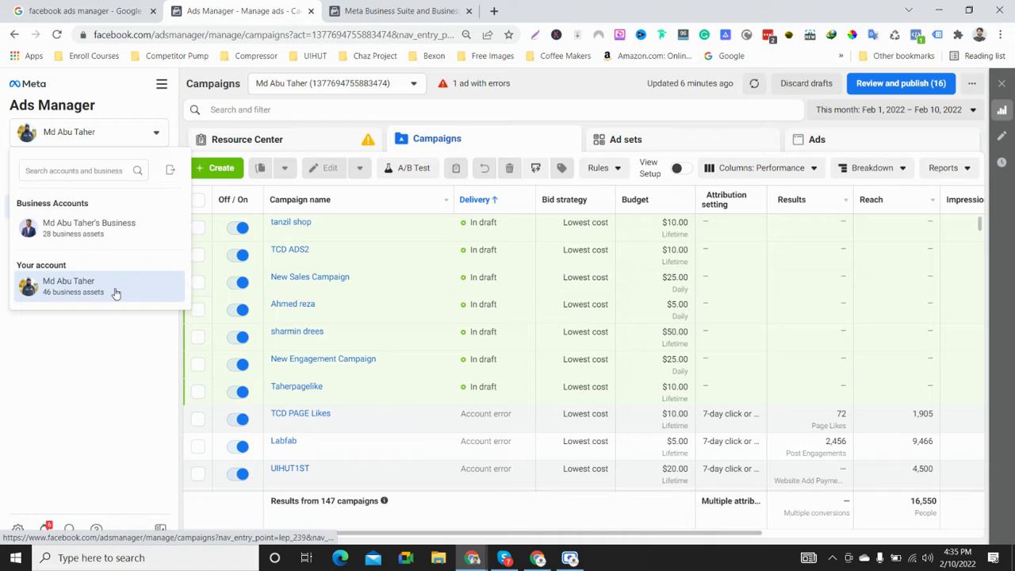
left_click(133, 399)
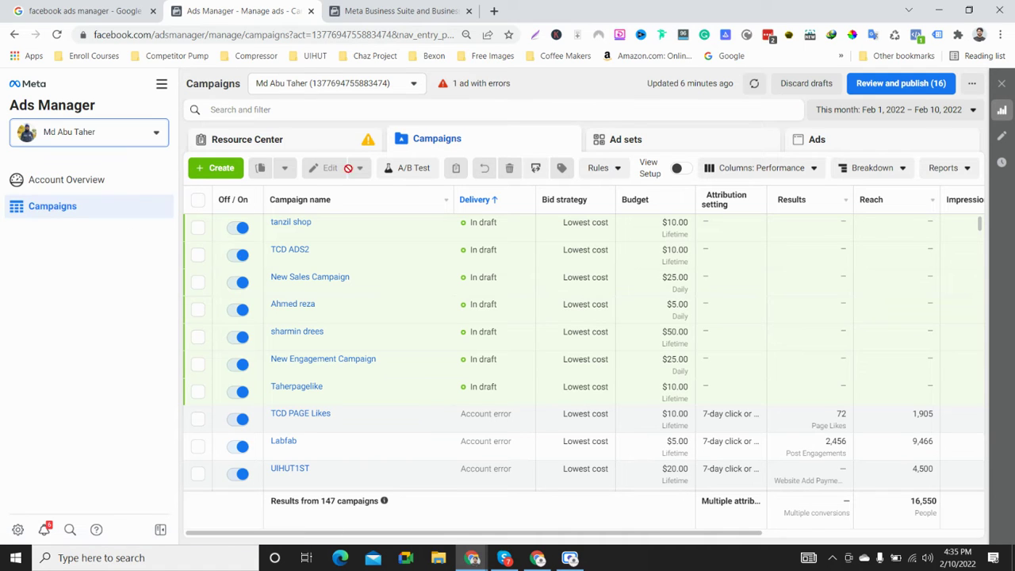
left_click(158, 136)
left_click(160, 138)
left_click(161, 84)
left_click(161, 84)
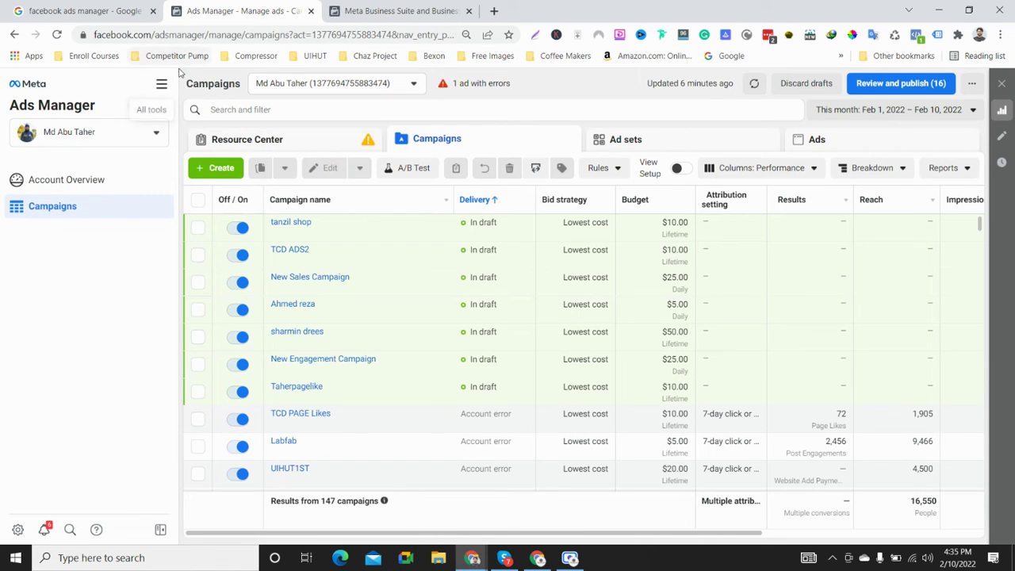
Step: Switch Ads Manager to the account listed under Business Accounts and dismiss the notice about removed detailed targeting options
left_click(105, 137)
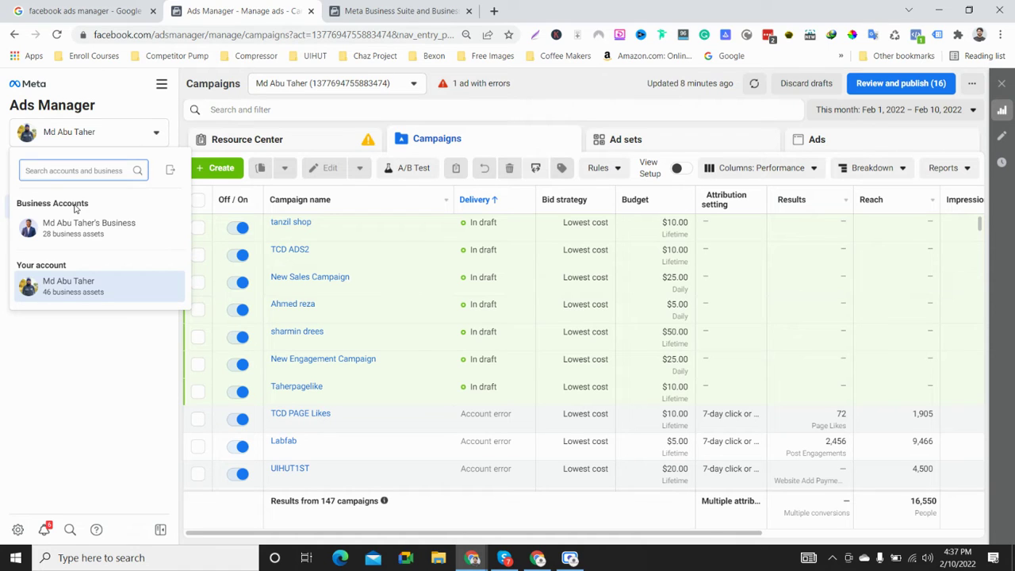
left_click(89, 229)
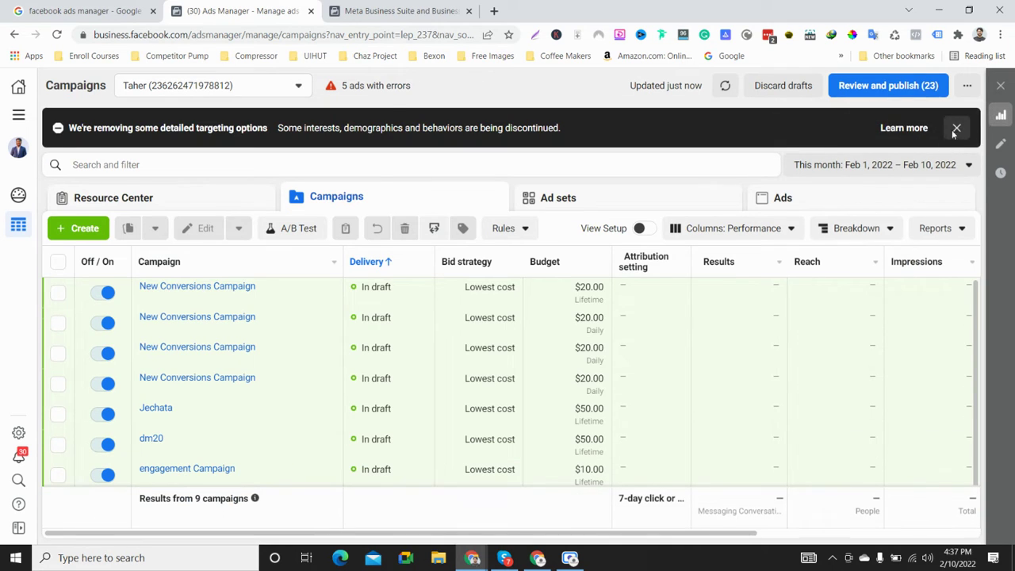
left_click(956, 128)
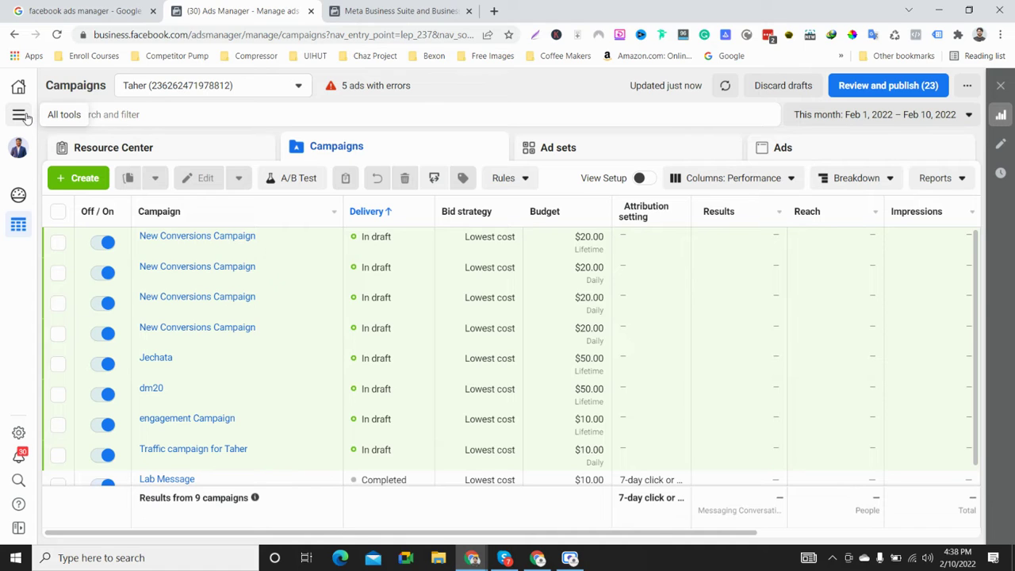
Step: Open Business settings for the business account from the All tools shortcuts
left_click(22, 115)
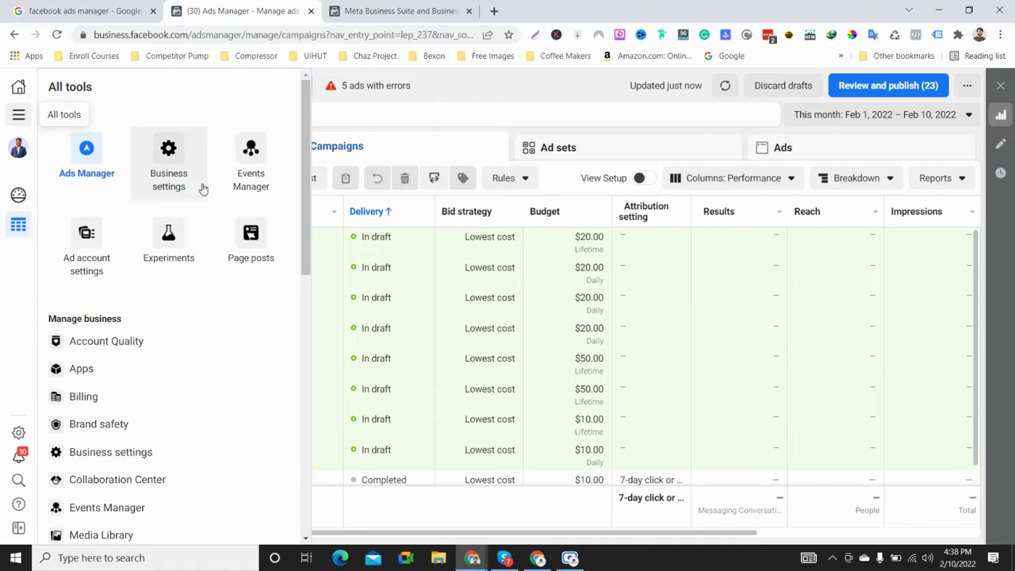
left_click(19, 116)
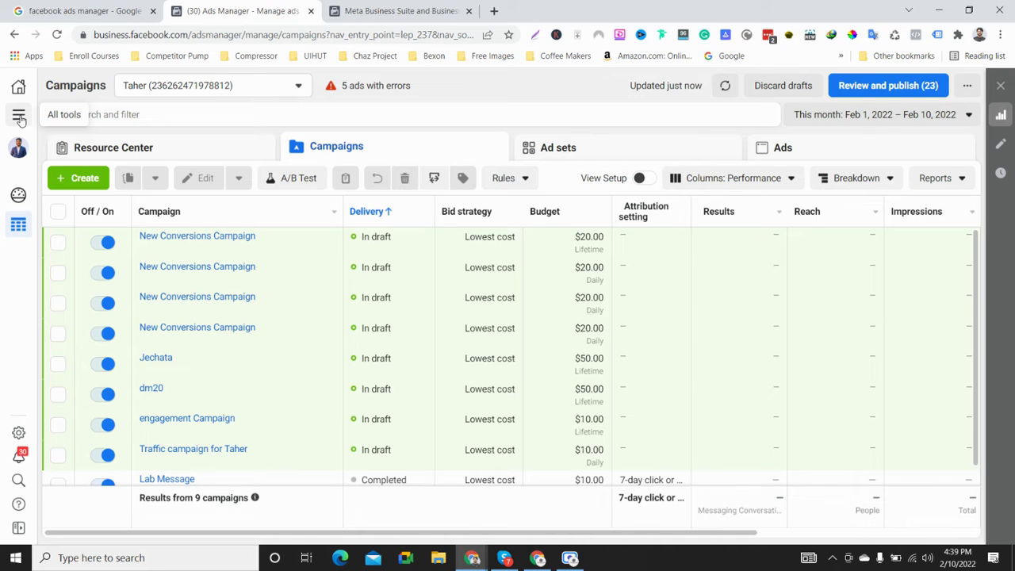
left_click(19, 116)
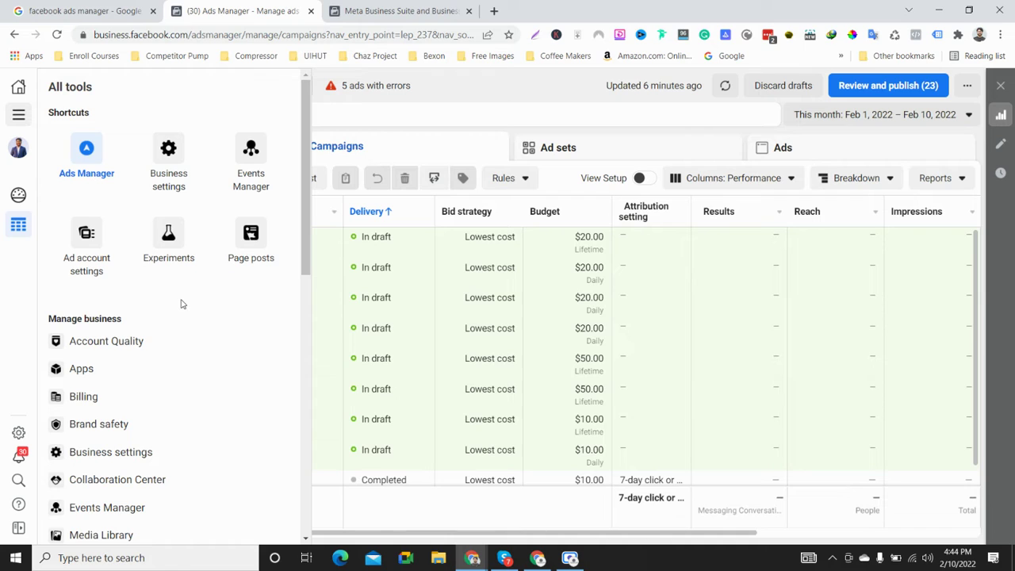
left_click(170, 174)
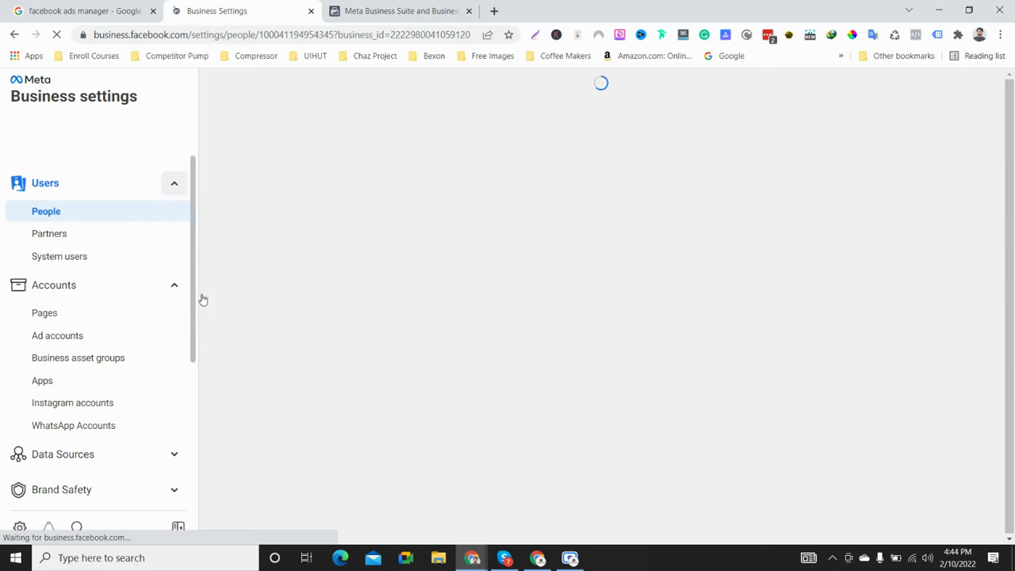
Step: Look through the Business settings categories down to Setup guide, collapsing the Users and Accounts sections
scroll(147, 407, "down", 1)
scroll(147, 407, "down", 3)
scroll(147, 410, "up", 5)
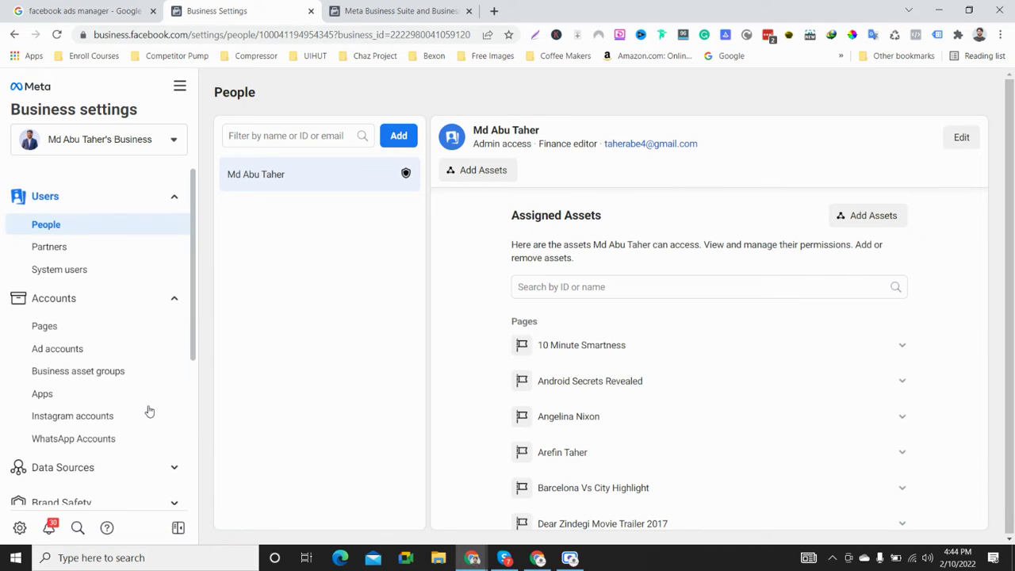
scroll(148, 410, "down", 5)
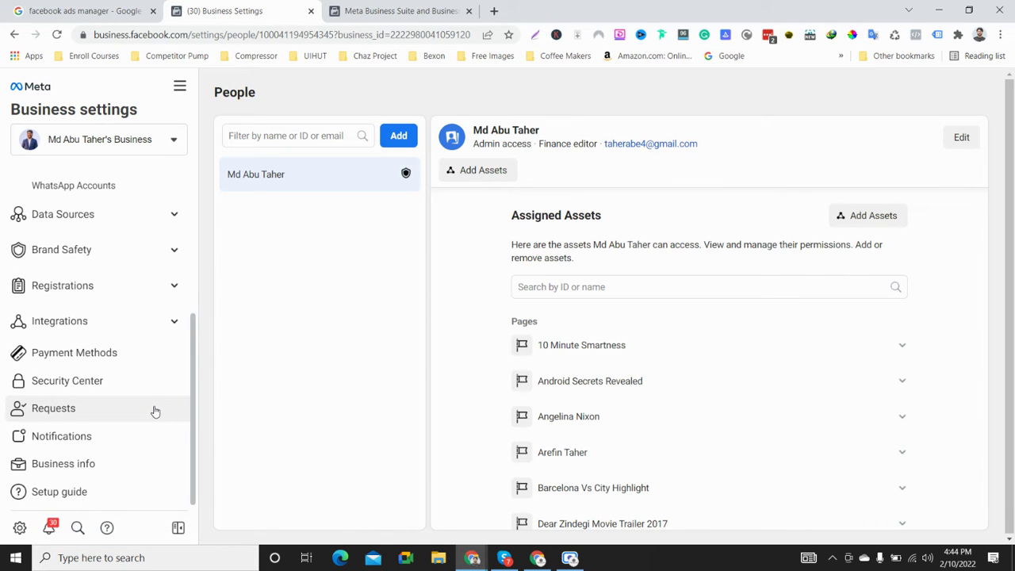
scroll(155, 412, "up", 4)
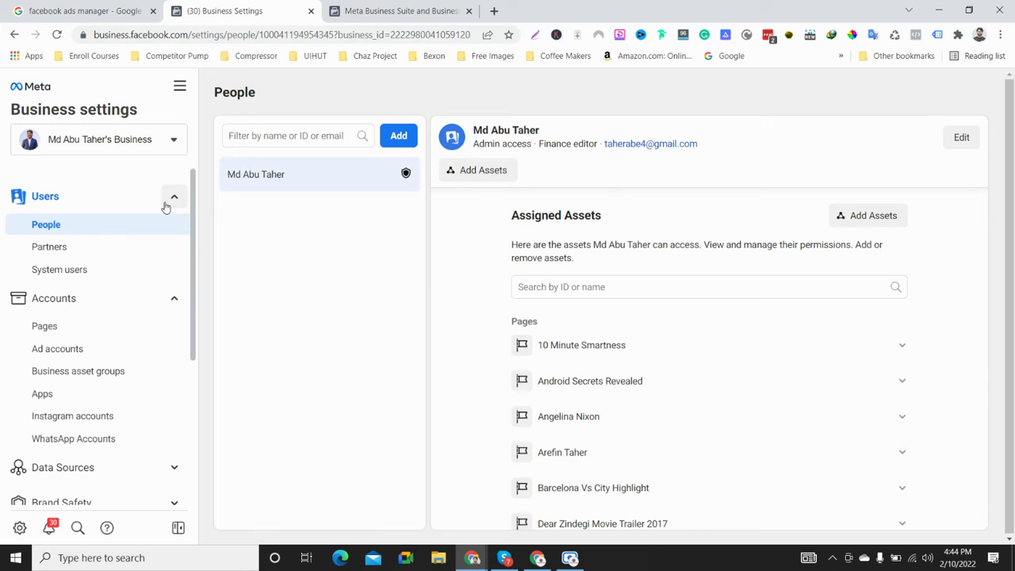
left_click(167, 203)
left_click(171, 231)
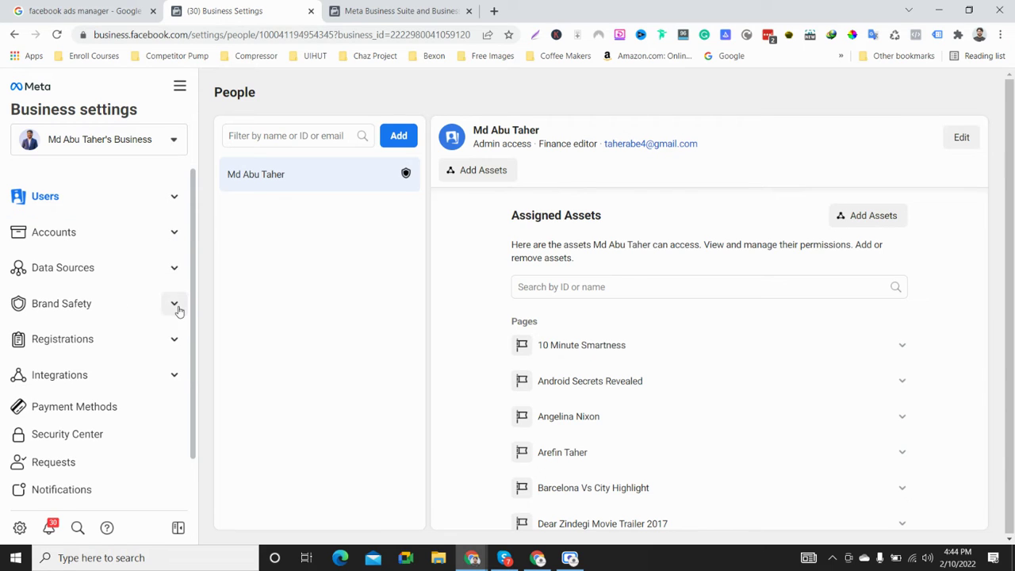
scroll(148, 392, "down", 2)
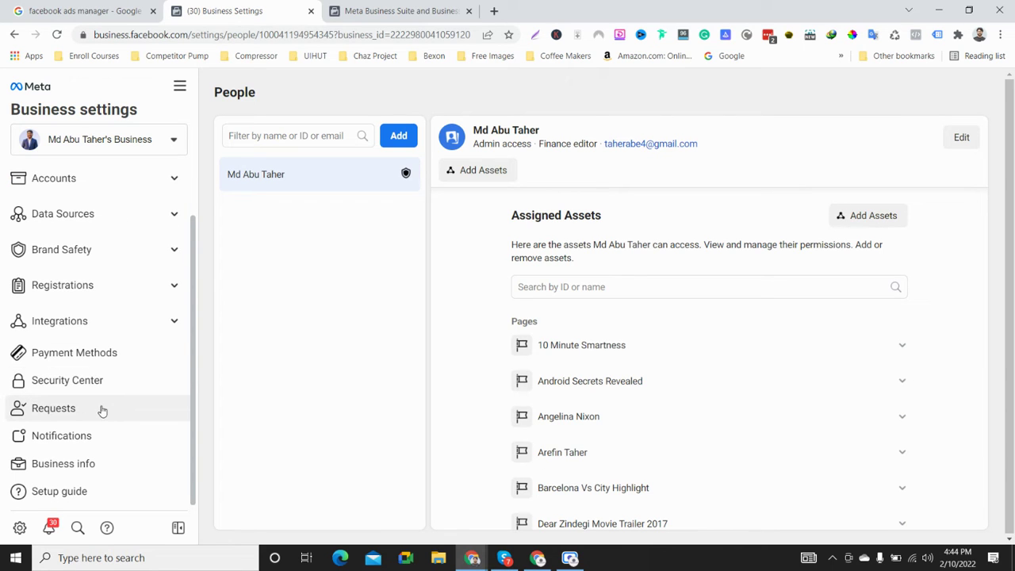
scroll(102, 409, "up", 2)
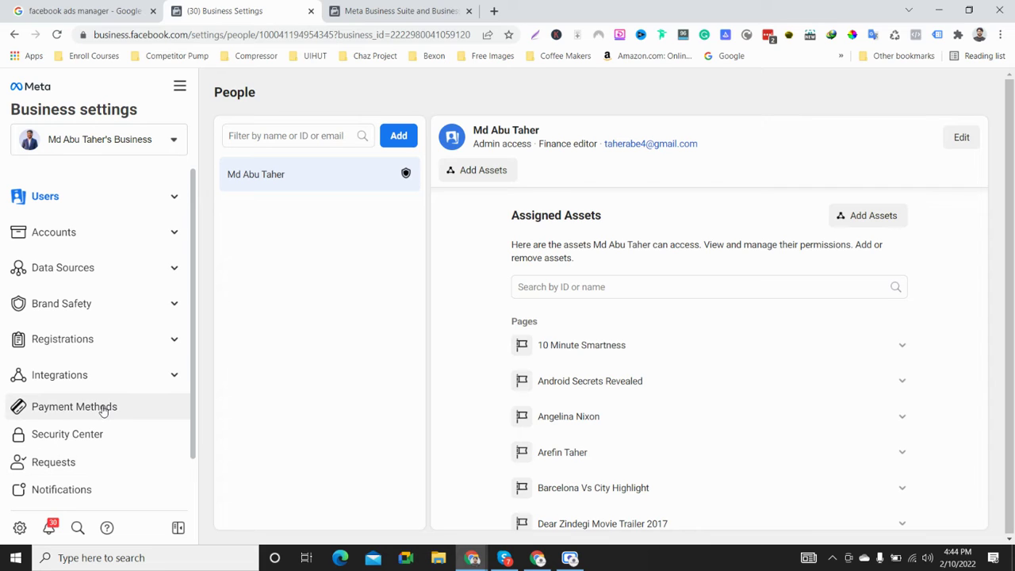
Step: Expand the Accounts section of Business settings to show its Pages, Ad accounts and other asset types
left_click(60, 235)
left_click(61, 235)
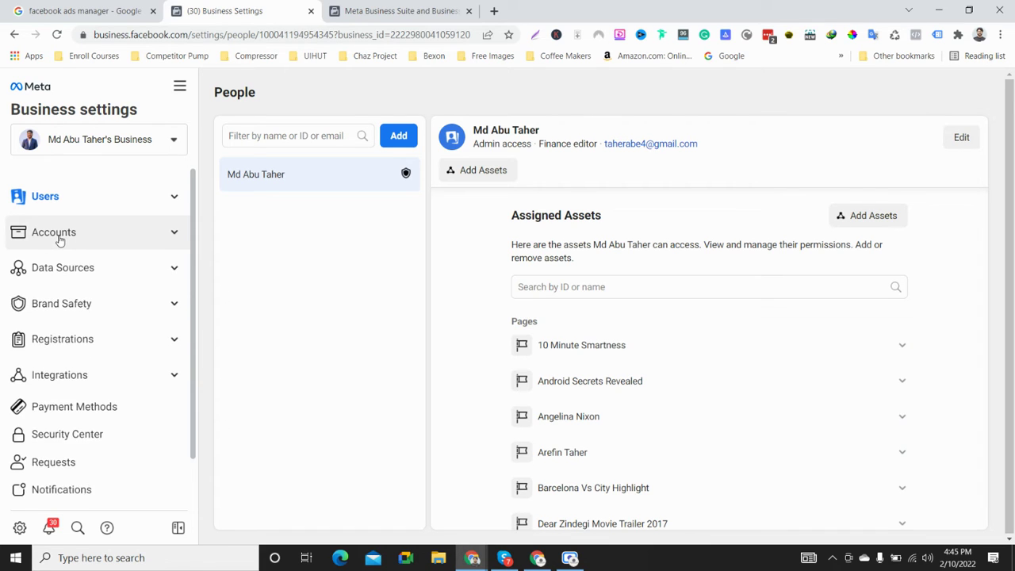
left_click(60, 238)
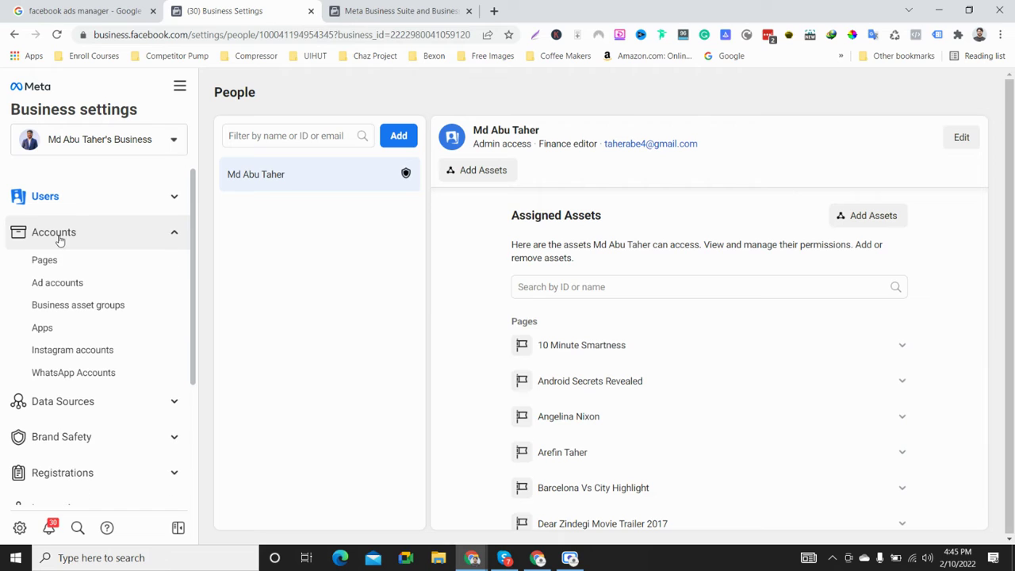
Step: Open the Ad accounts page under Accounts, view the form for adding an existing ad account, and close it without entering an ID
left_click(64, 292)
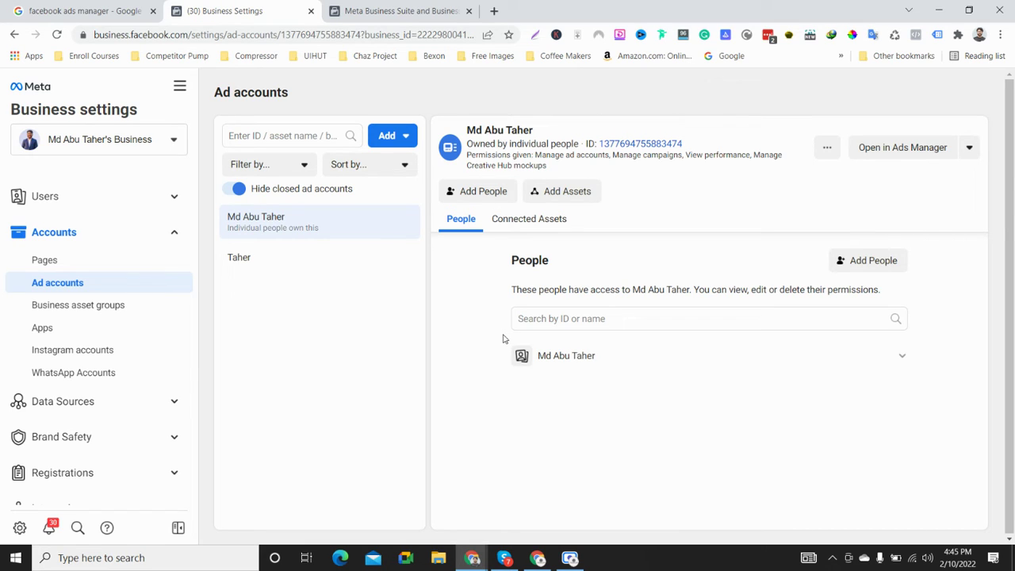
left_click(404, 136)
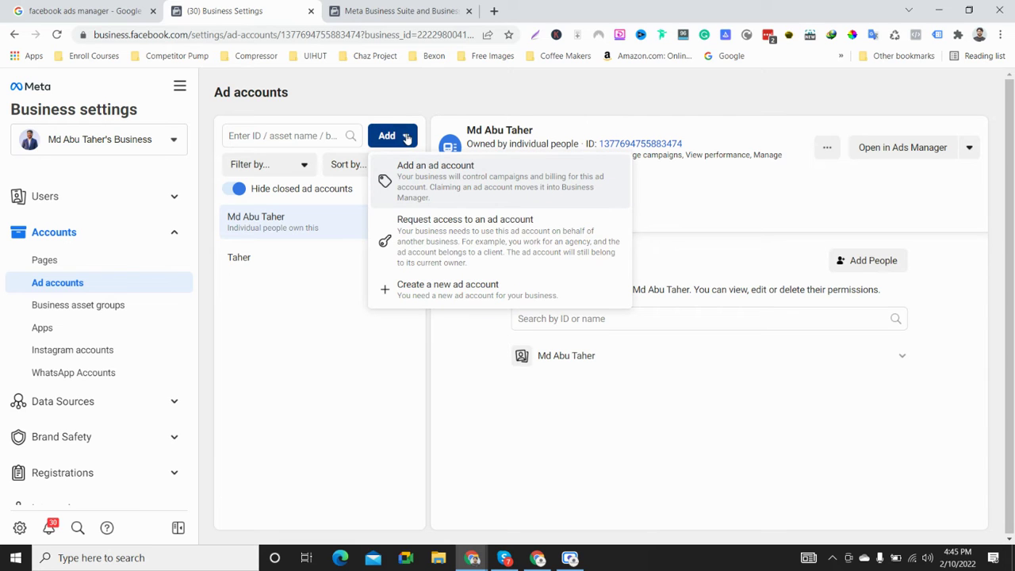
left_click(405, 136)
left_click(404, 137)
left_click(433, 194)
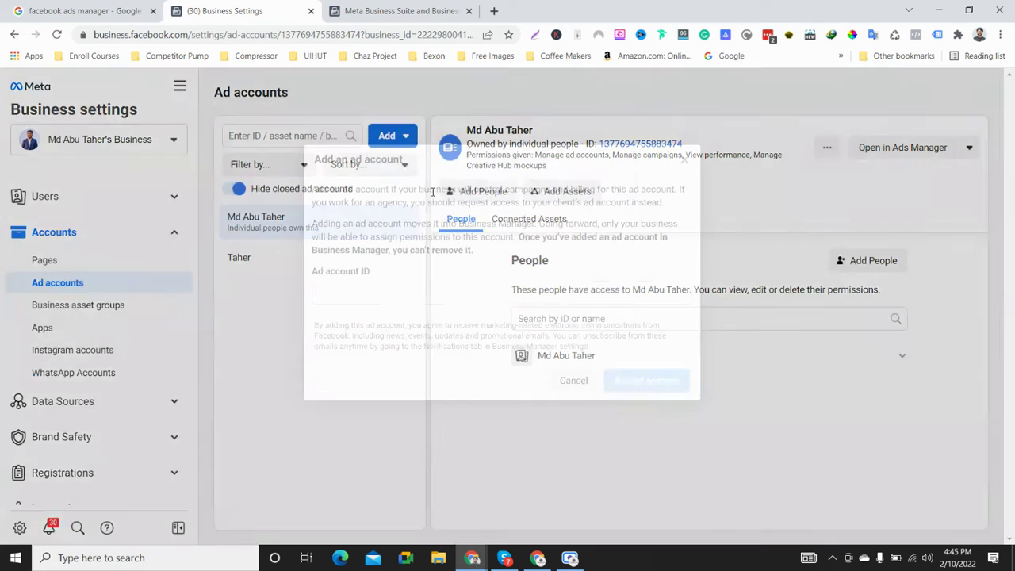
left_click(435, 291)
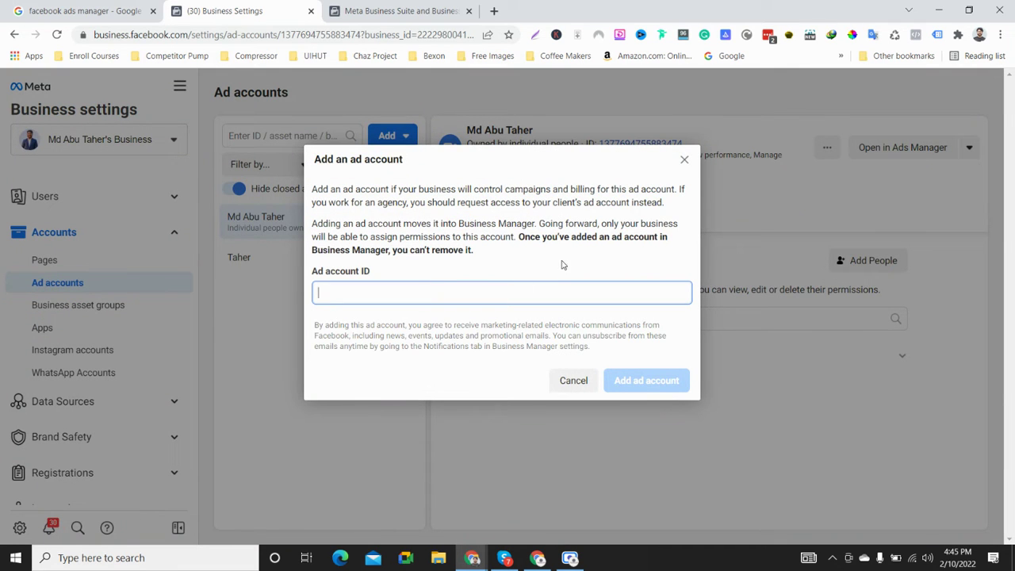
left_click(685, 161)
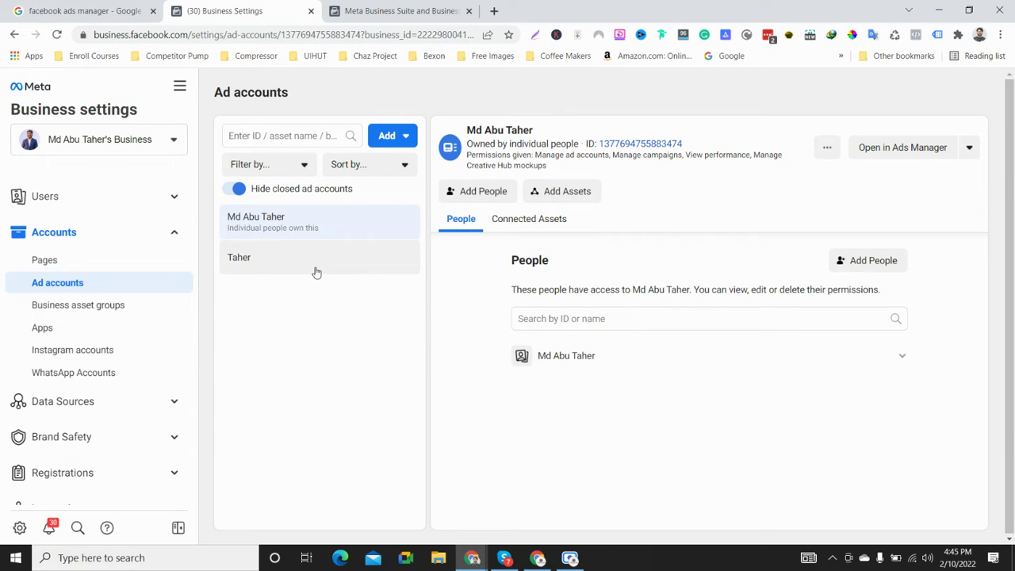
Step: View the Create a new ad account form with its name, time zone and currency fields, and close it without creating anything
left_click(391, 136)
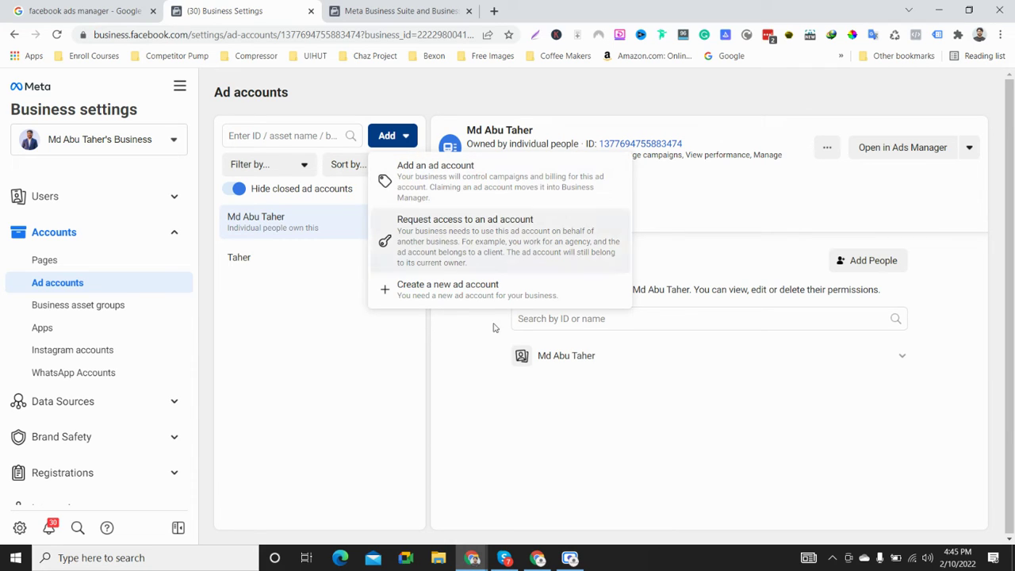
left_click(472, 289)
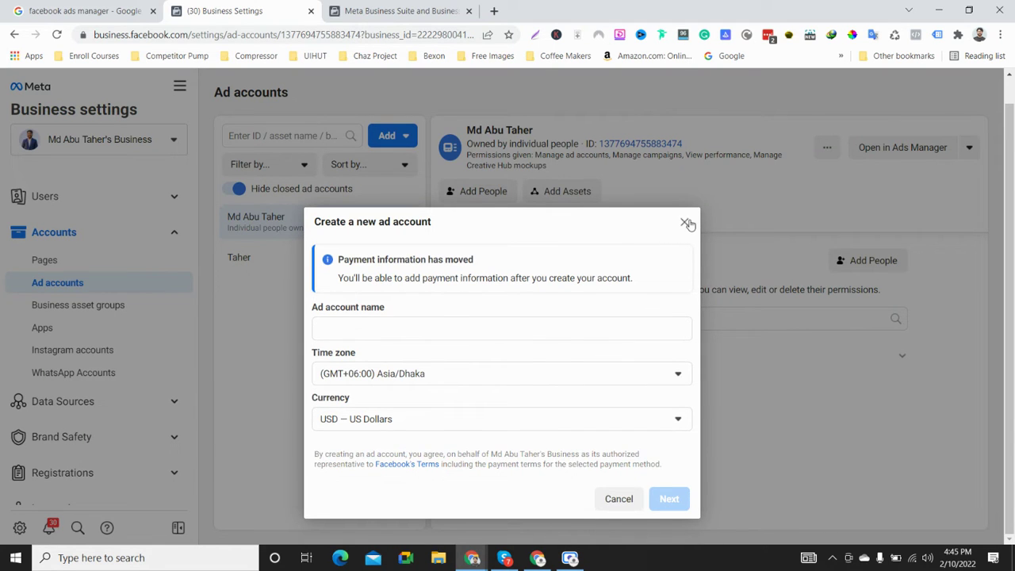
left_click(686, 223)
left_click(391, 135)
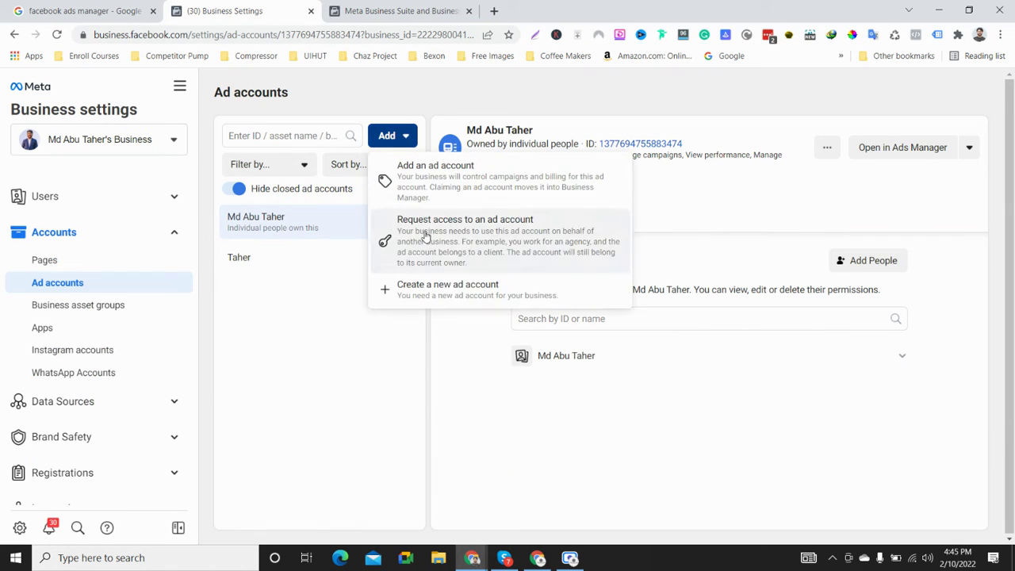
left_click(480, 294)
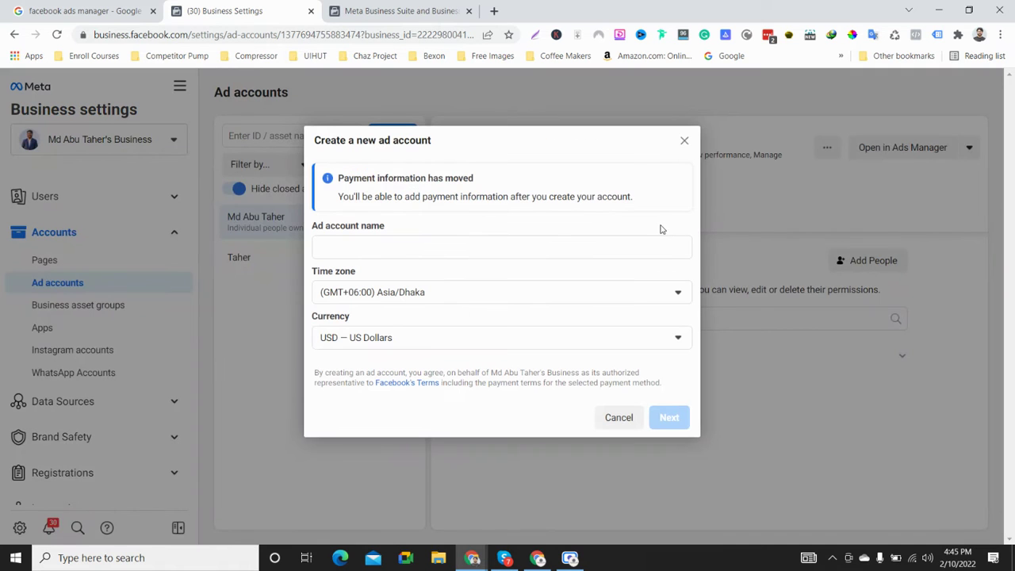
left_click(685, 142)
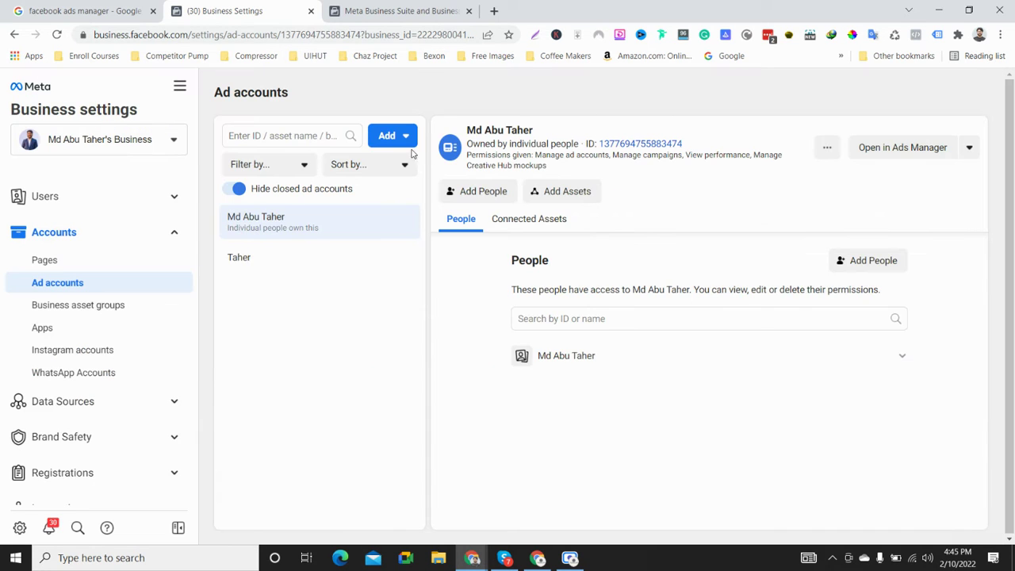
Step: Review the three options for adding an ad account: add an existing one, request access, or create a new one
left_click(391, 135)
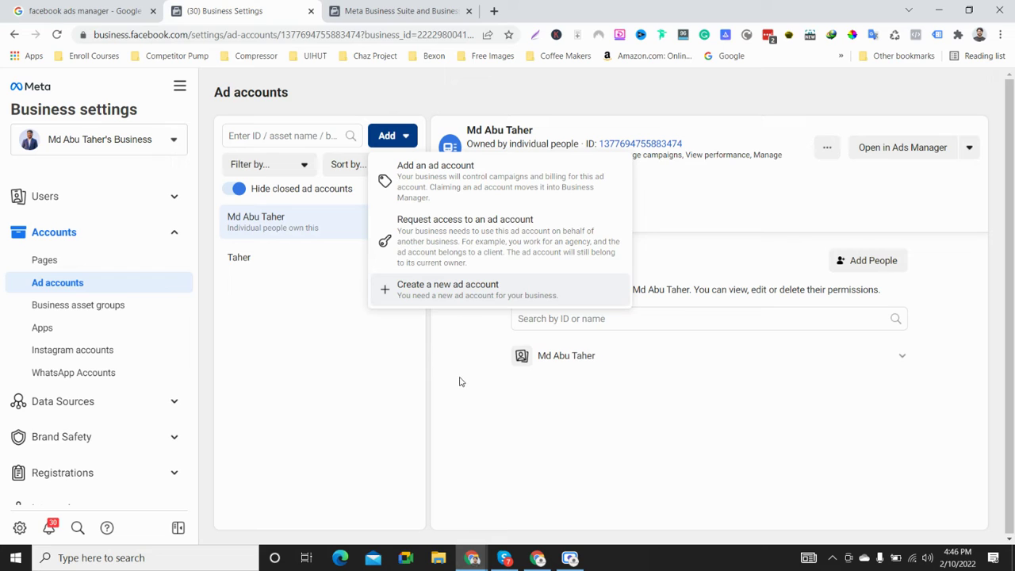
left_click(416, 162)
left_click(403, 138)
left_click(389, 135)
left_click(388, 135)
left_click(342, 294)
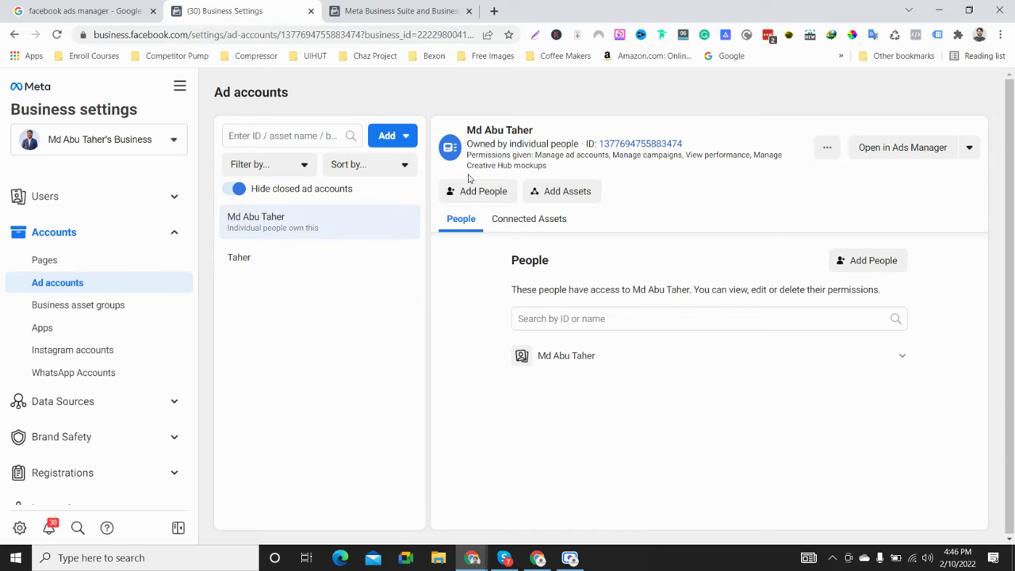
left_click(396, 137)
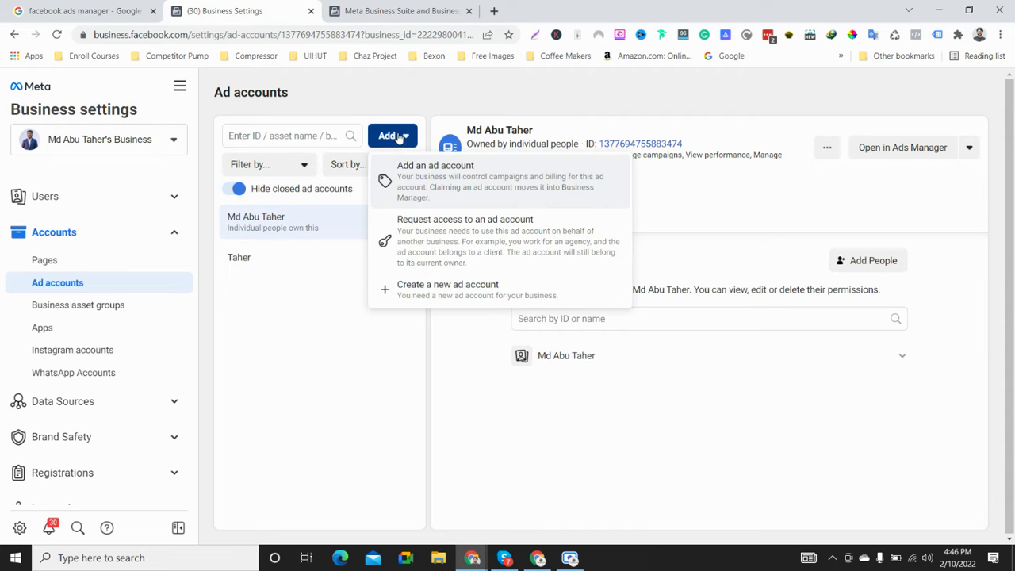
left_click(534, 429)
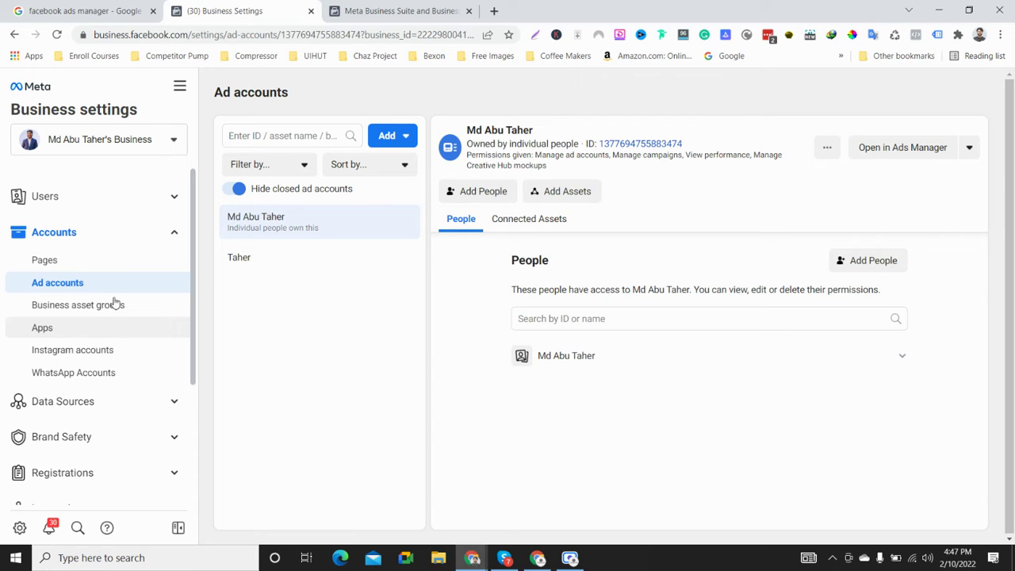
Step: Compare the details of the ad account owned by individual people with those of the business-owned ad account
left_click(303, 270)
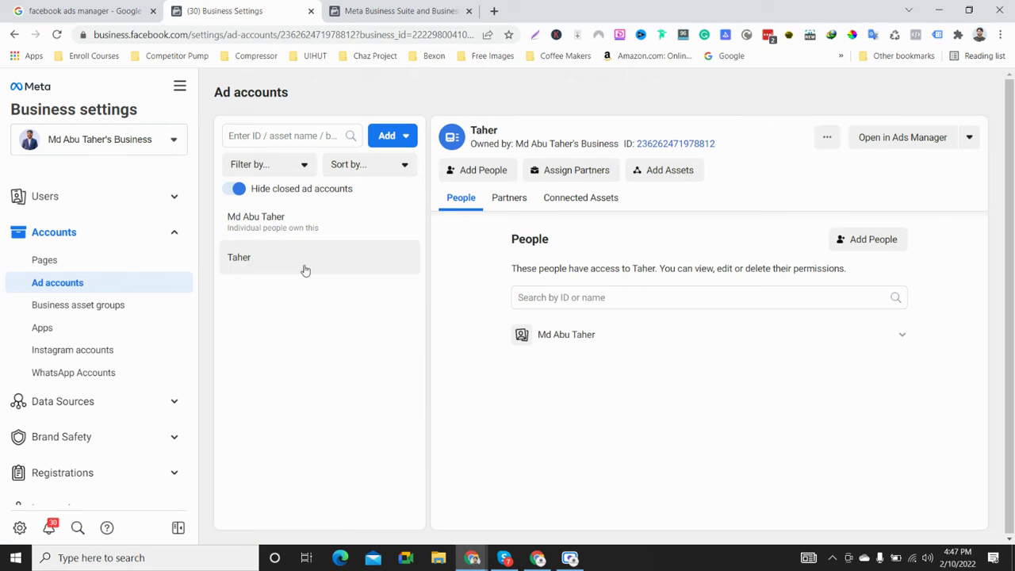
left_click(237, 219)
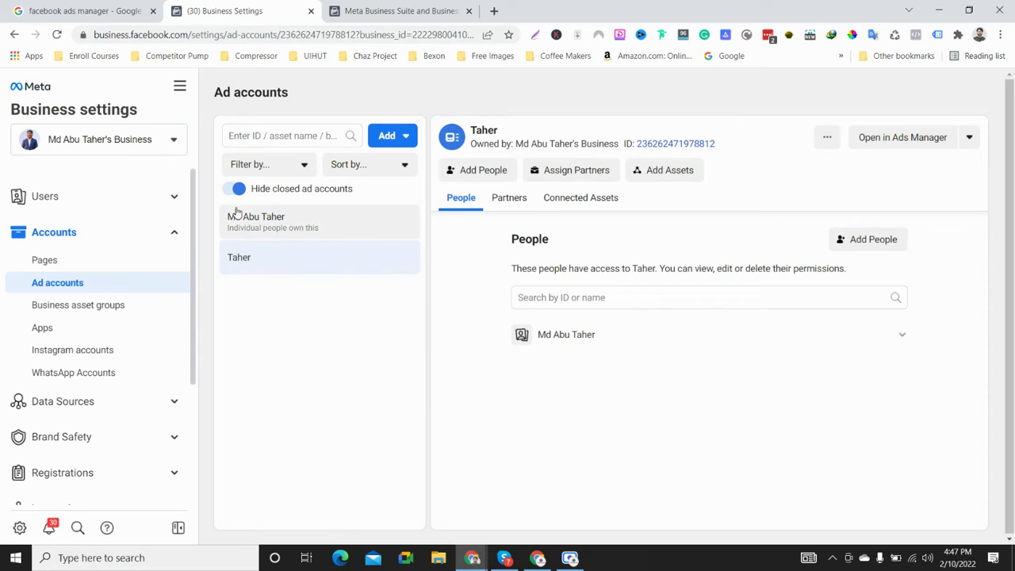
left_click(258, 266)
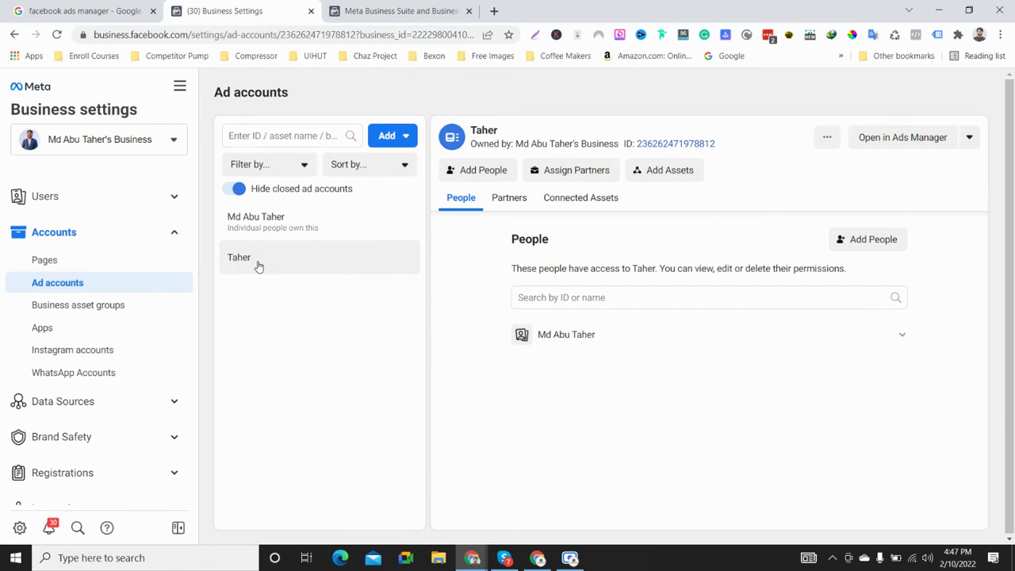
left_click(268, 223)
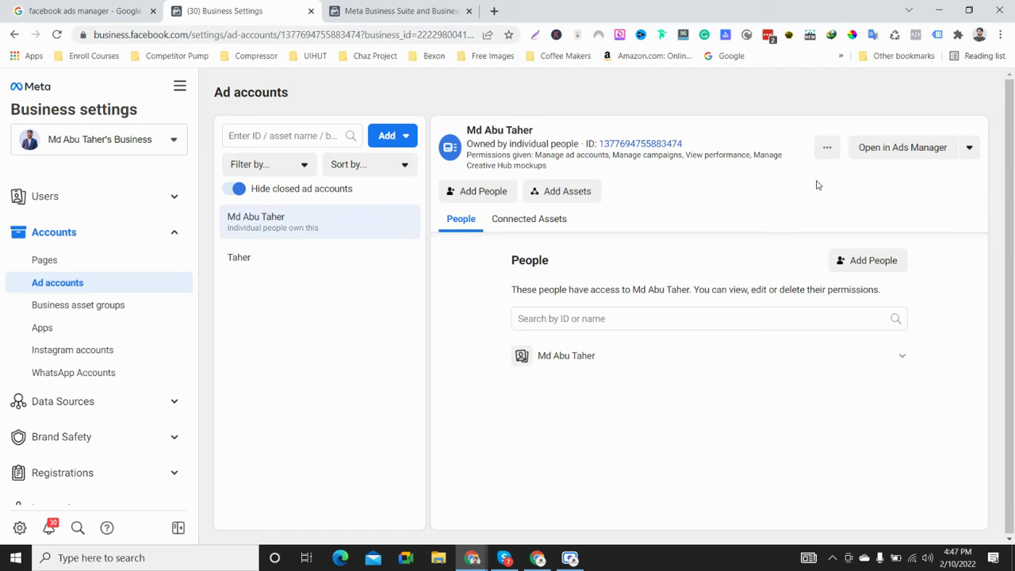
left_click(290, 263)
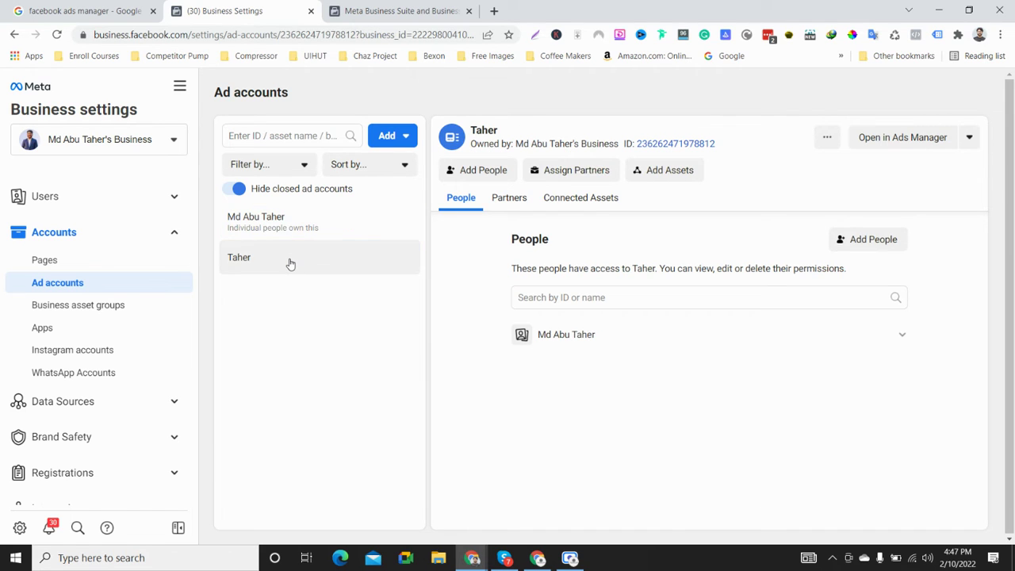
Step: Open the individually owned ad account in Ads Manager to view its campaigns, and return to Business settings
left_click(269, 222)
left_click(895, 156)
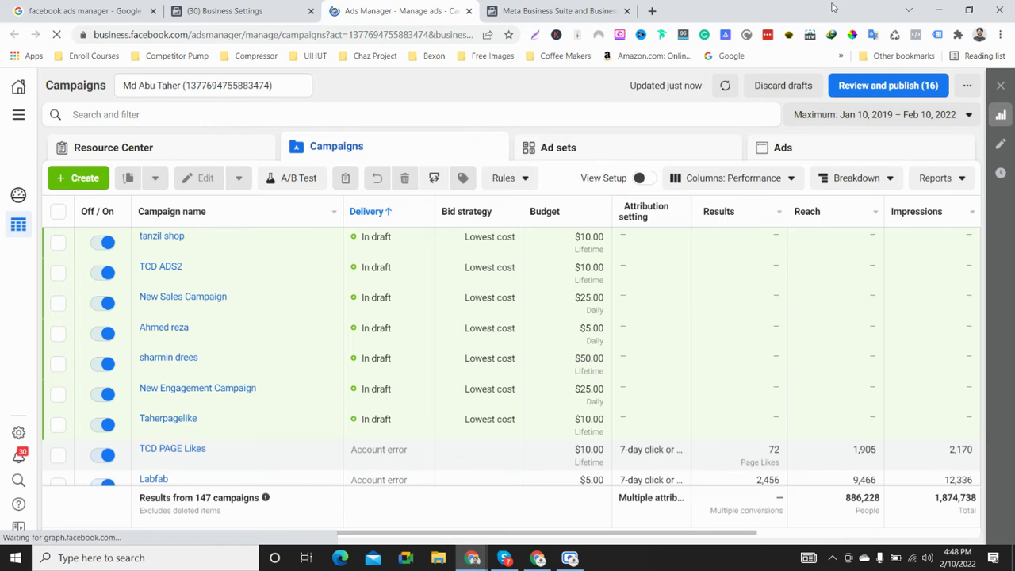
left_click(297, 6)
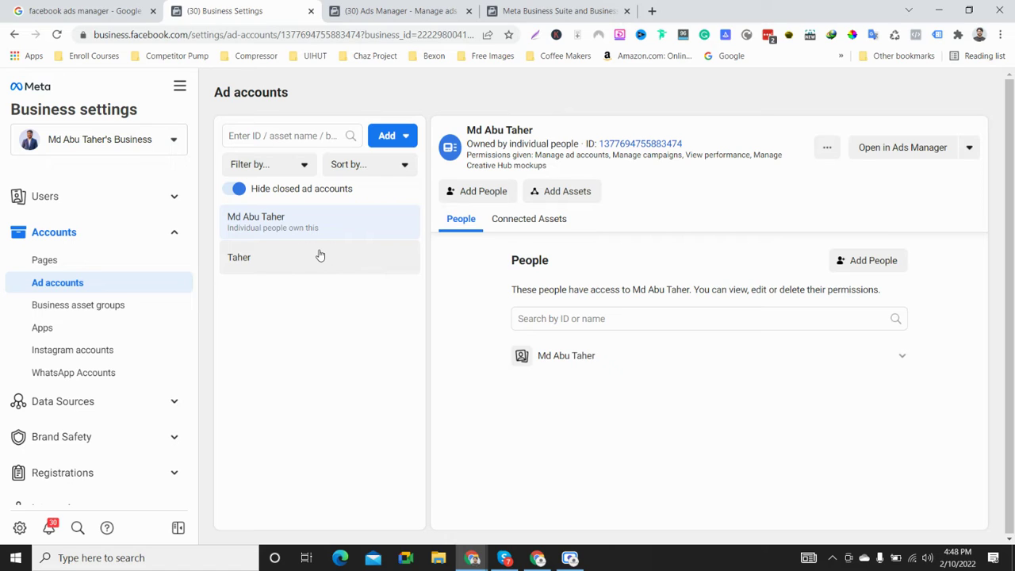
Step: Collapse the Accounts section, look at the Ads Manager shortcut in All tools, and close the tools list
left_click(175, 233)
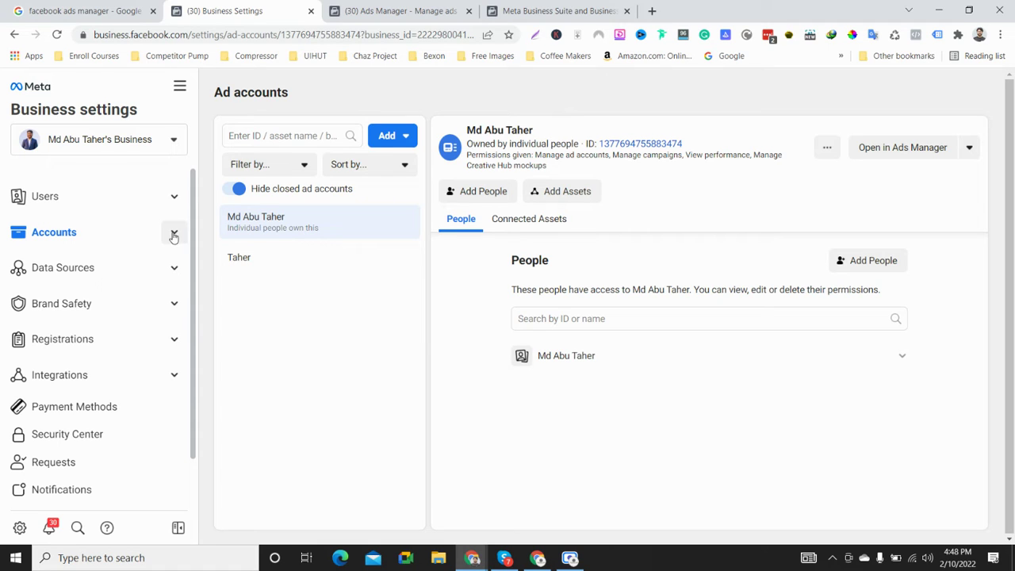
left_click(180, 87)
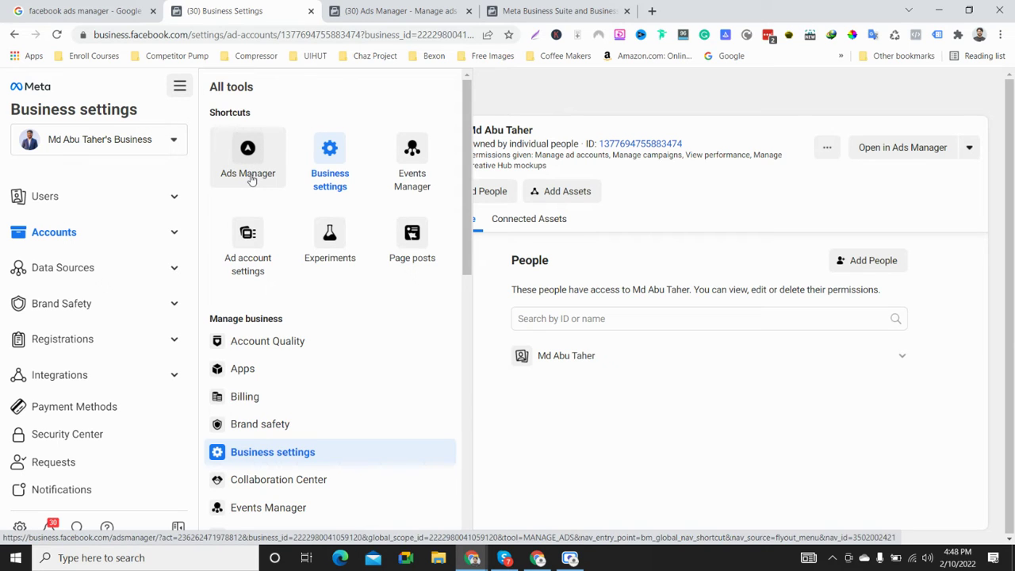
left_click(596, 406)
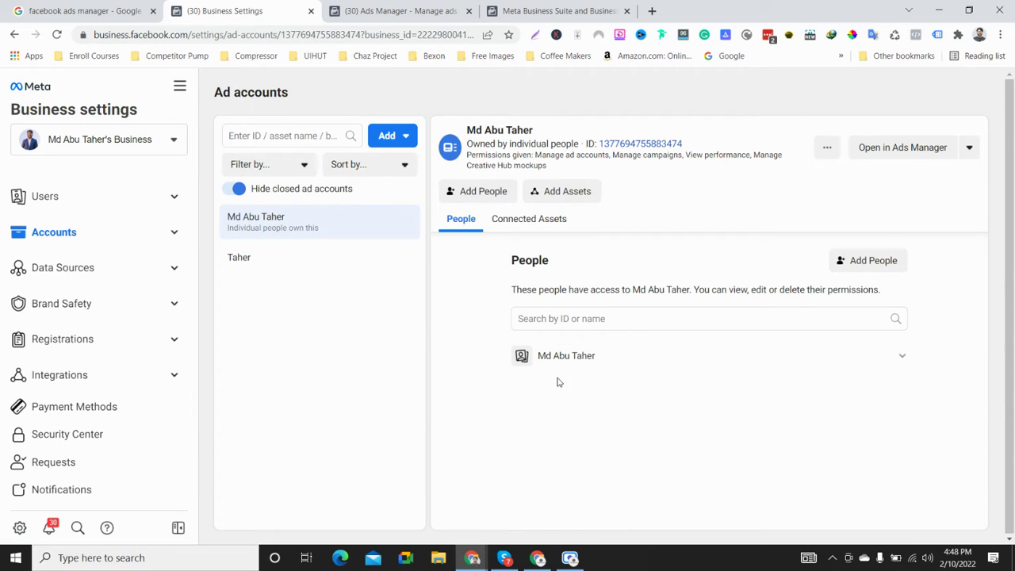
Step: Expand the Accounts section and check the Create a new ad account option for the Ad accounts page, and collapse the section again
left_click(137, 244)
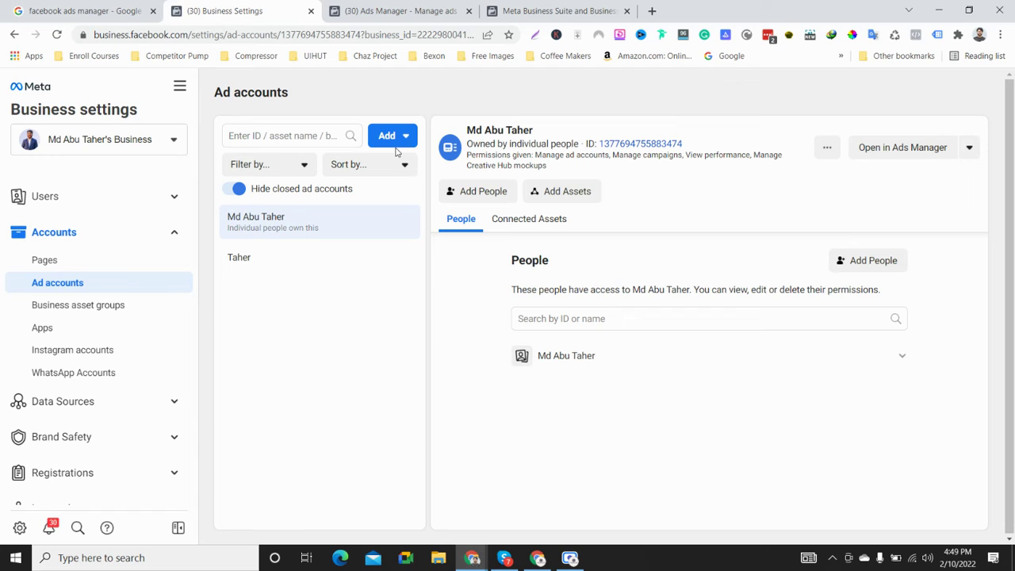
left_click(388, 138)
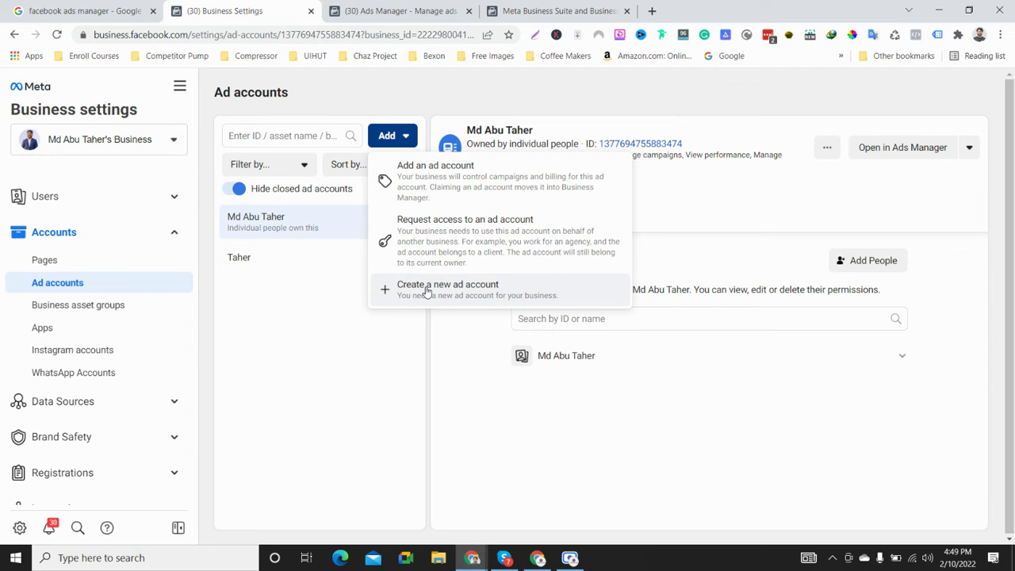
left_click(171, 238)
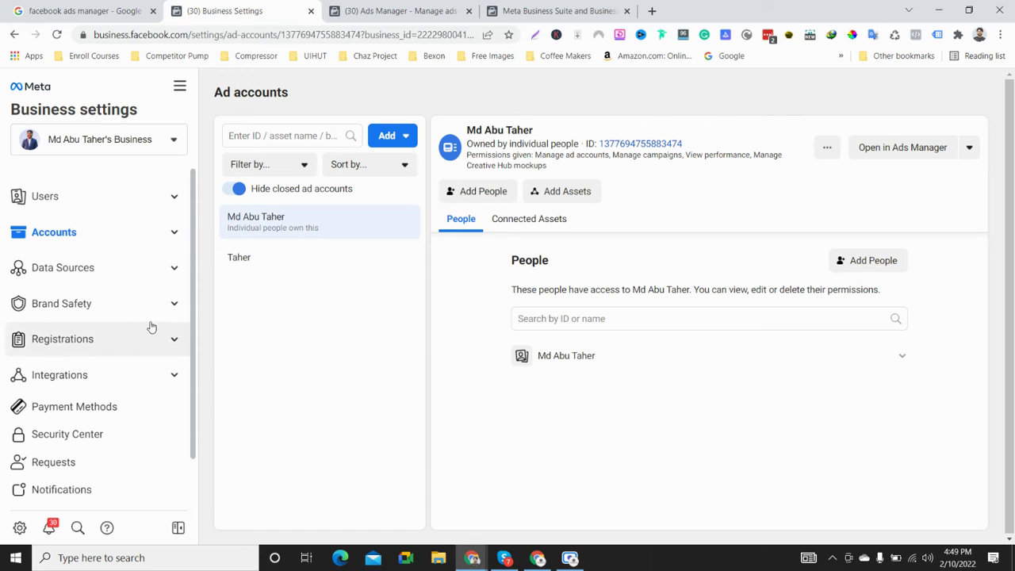
Step: Open Business info and check the Ad Account Creation Limit in the business details
scroll(102, 396, "down", 1)
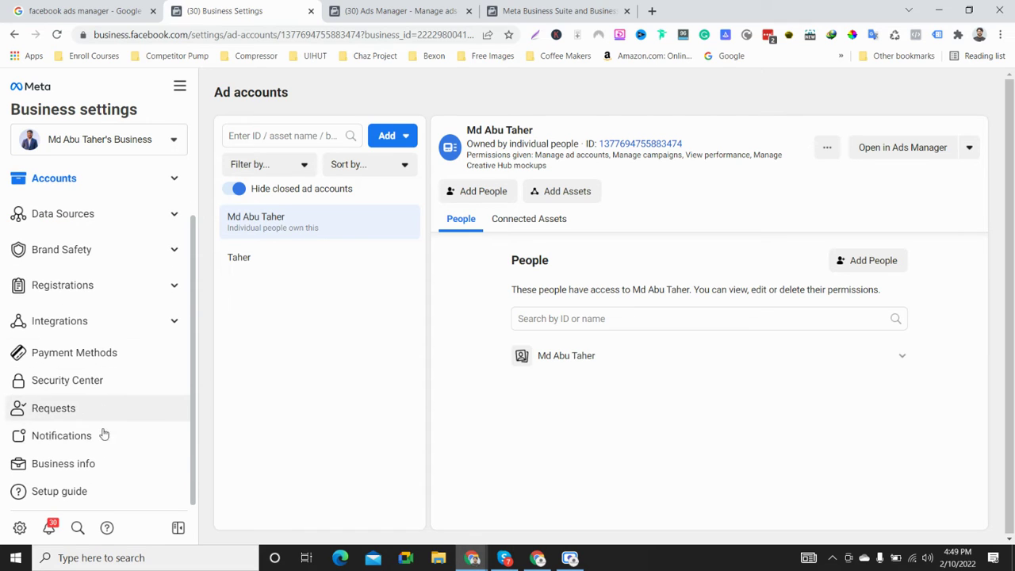
left_click(79, 474)
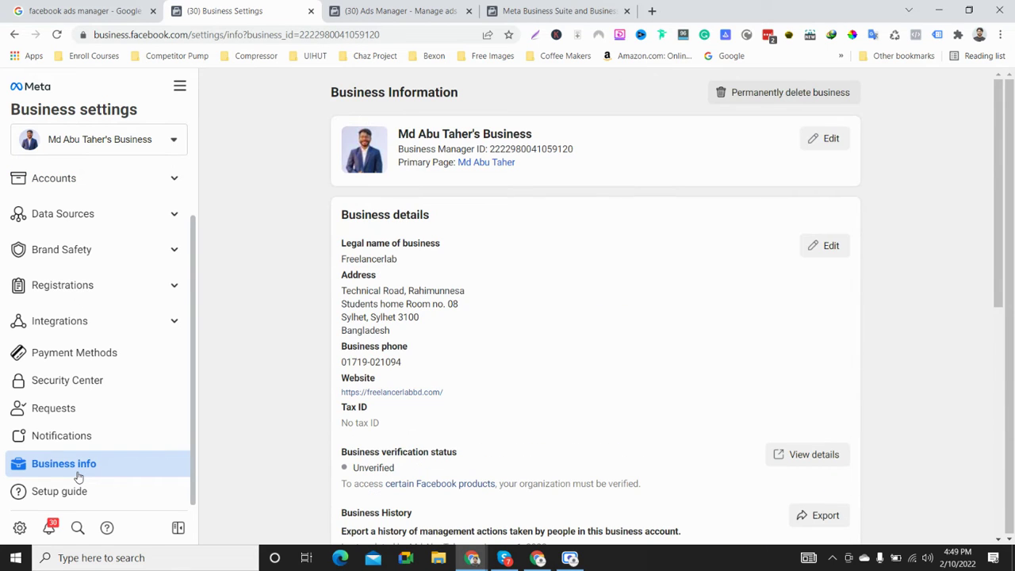
scroll(480, 408, "down", 3)
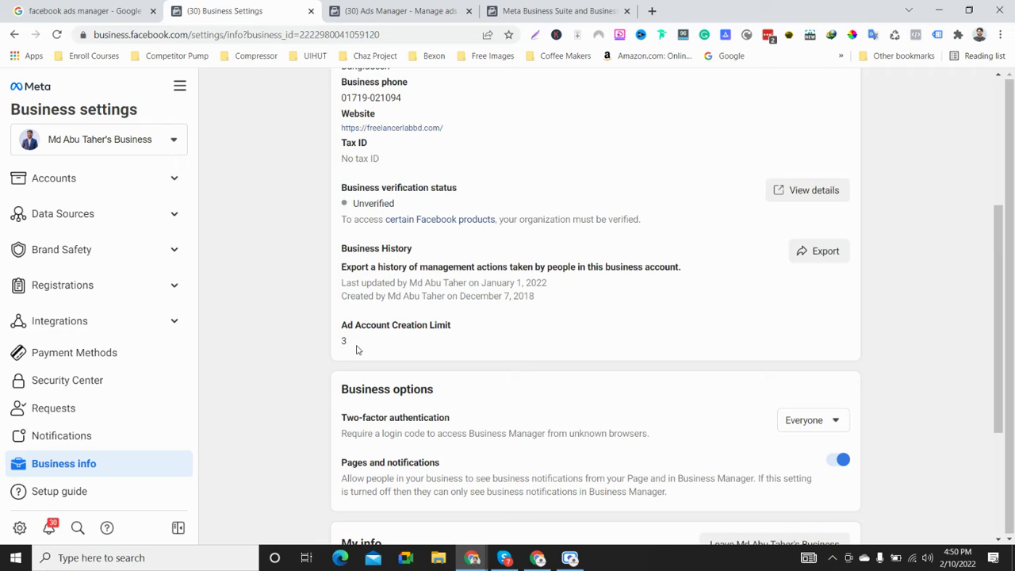
left_click_drag(364, 349, 343, 341)
left_click(345, 341)
double_click(346, 341)
left_click(351, 340)
Step: Return to the Ad accounts page and open the Add People form for the individually owned ad account
scroll(147, 380, "up", 1)
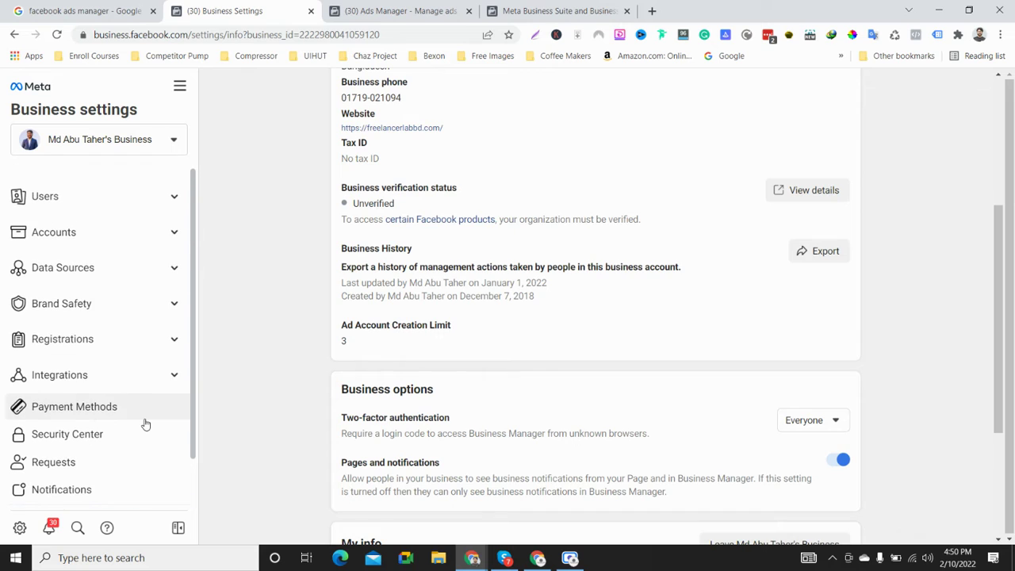
left_click(155, 240)
left_click(156, 240)
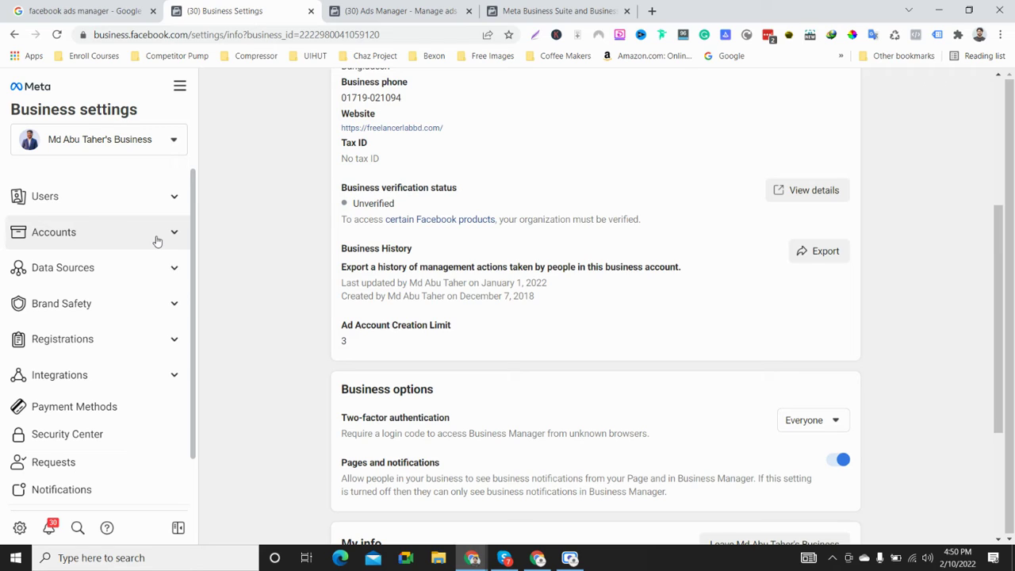
left_click(165, 237)
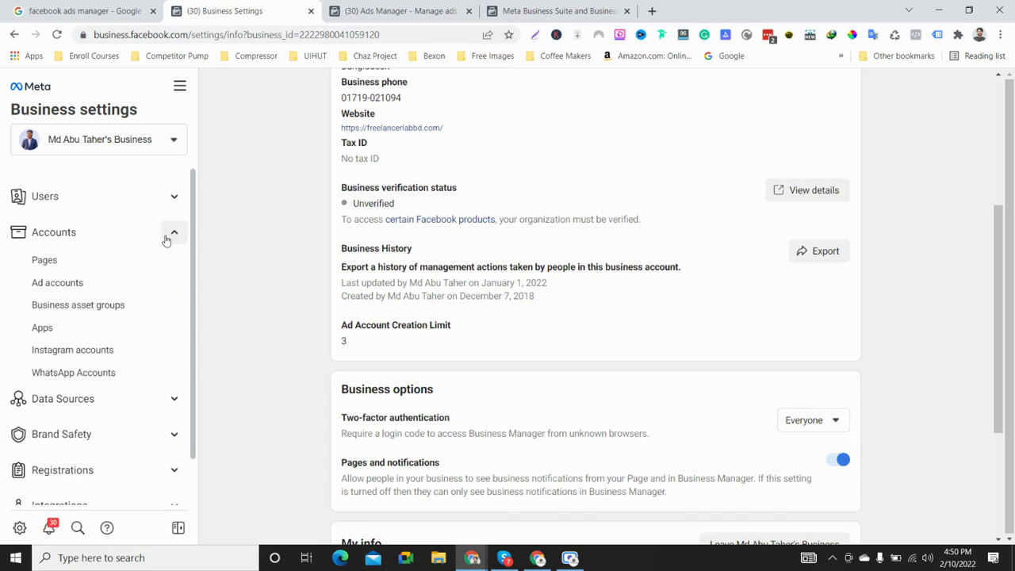
left_click(136, 284)
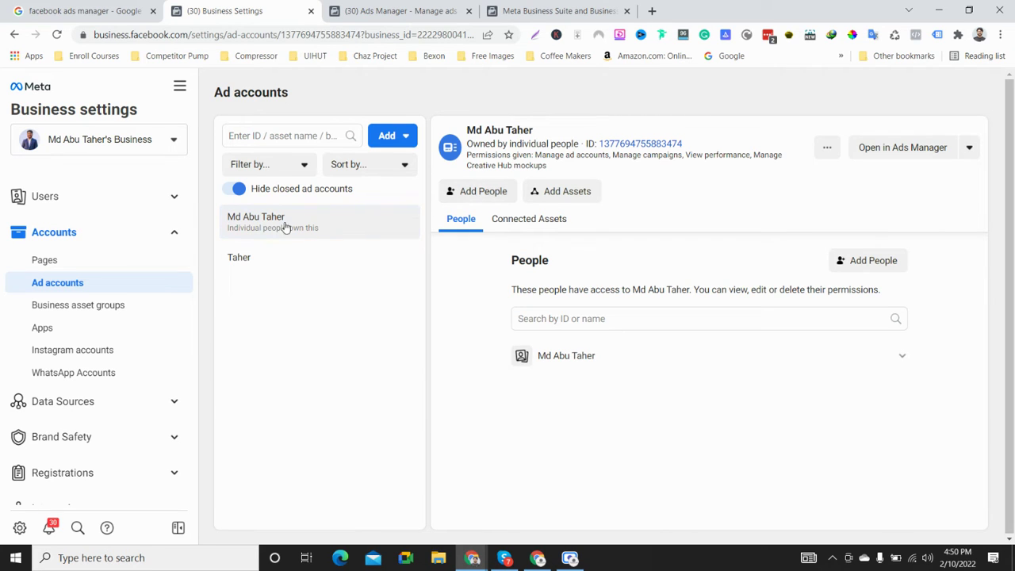
left_click(483, 199)
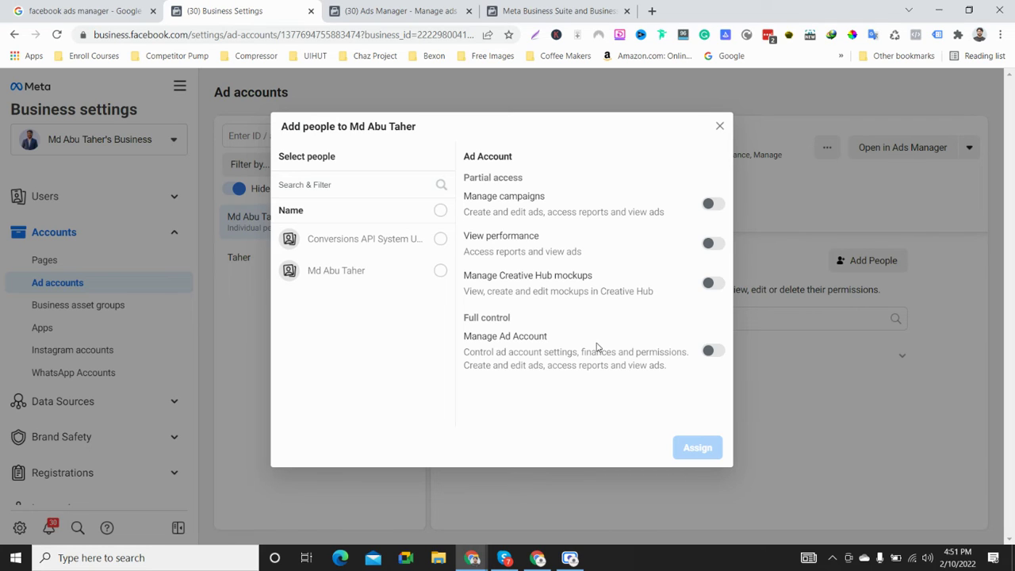
Step: Try the Manage campaigns and View performance access options for the ad account, and the full-control Manage Ad Account option
left_click(709, 205)
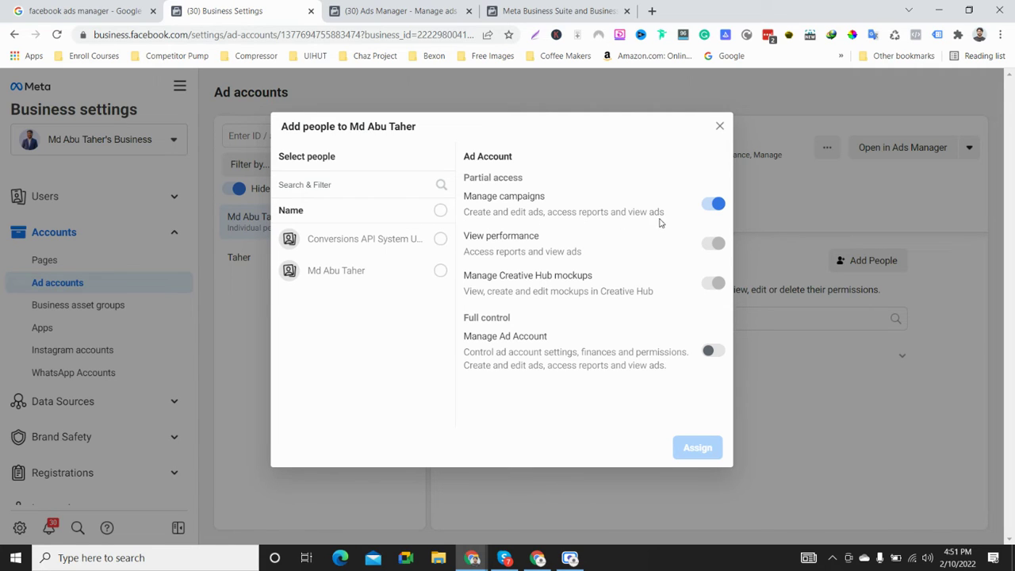
left_click(712, 204)
left_click(714, 245)
left_click(709, 246)
left_click(710, 204)
left_click(716, 353)
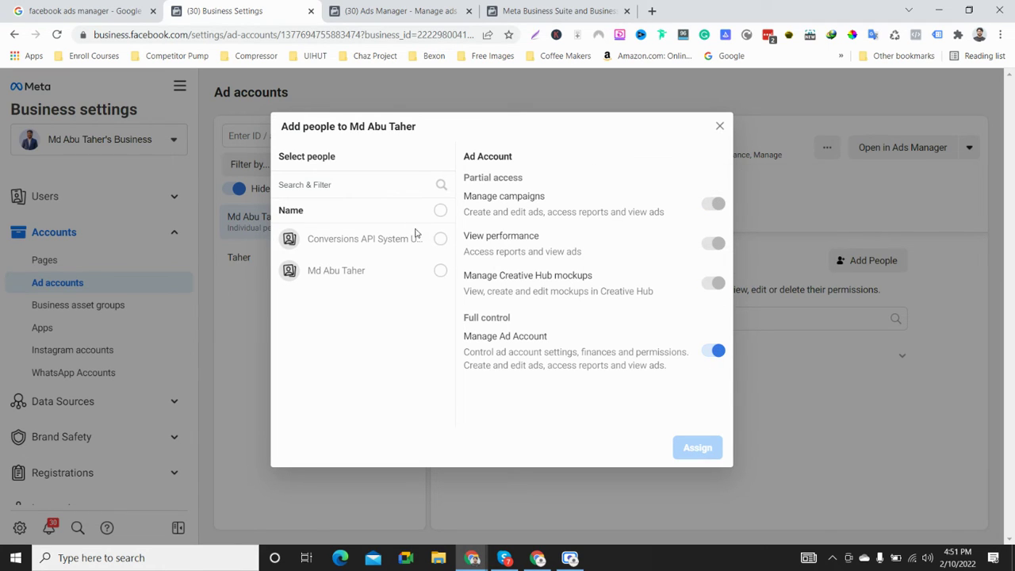
Step: Try selecting and deselecting each listed person for the ad account, and close the form without assigning anyone
left_click(440, 272)
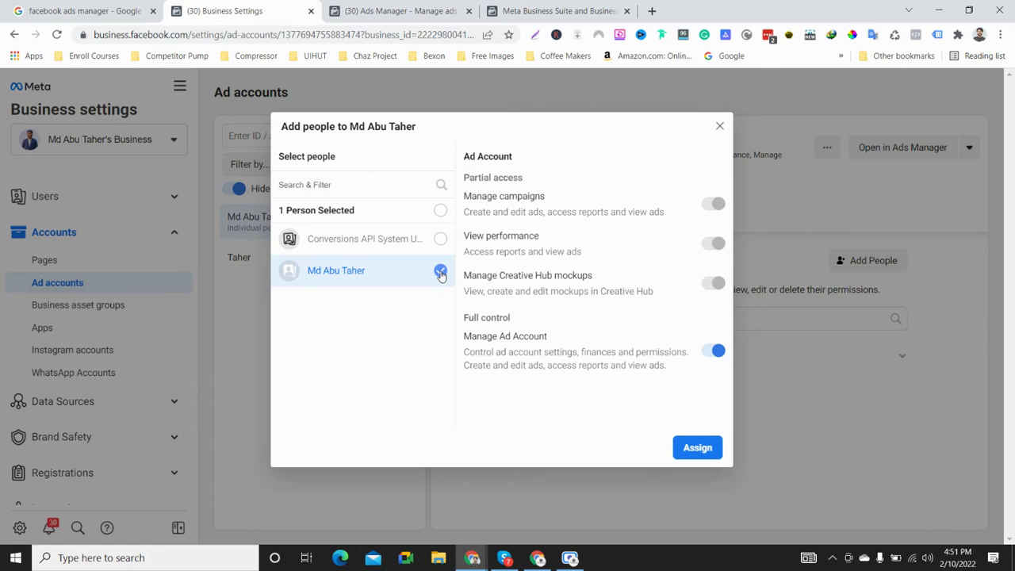
left_click(440, 271)
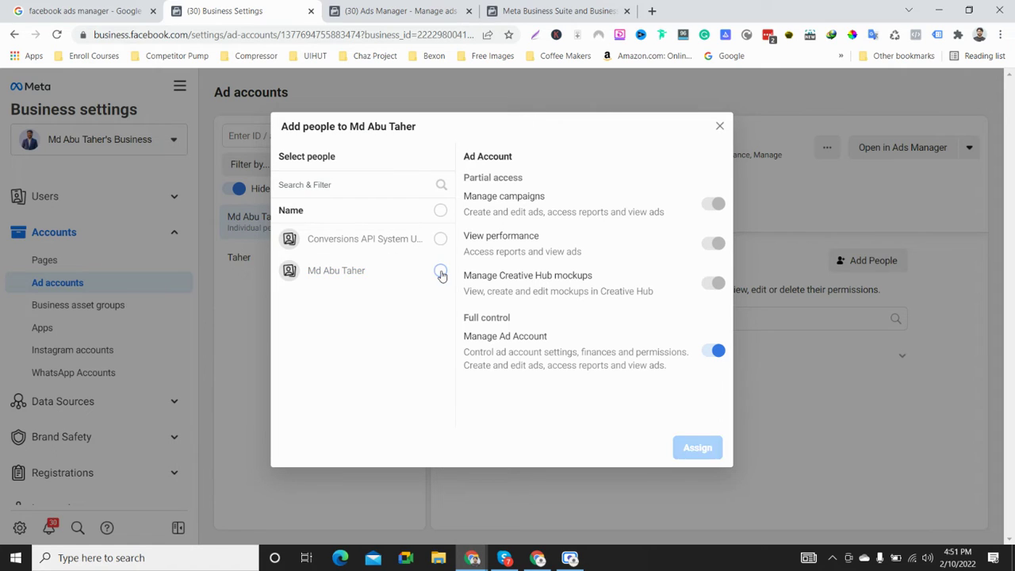
left_click(440, 272)
left_click(440, 272)
left_click(440, 241)
left_click(440, 241)
left_click(728, 128)
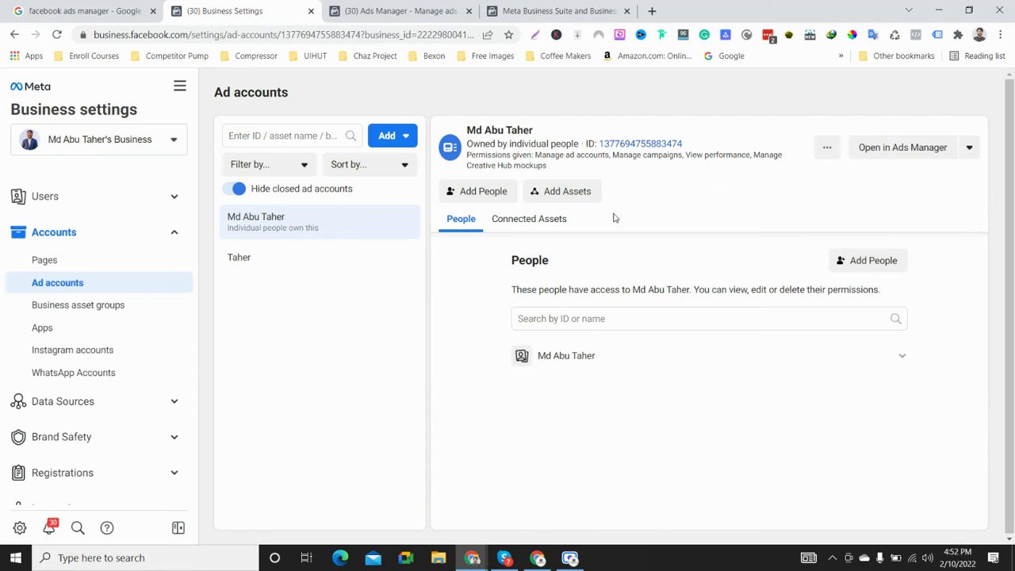
Step: Look at the Add Assets form and the ad account's Connected Assets, and return to its People list
left_click(566, 191)
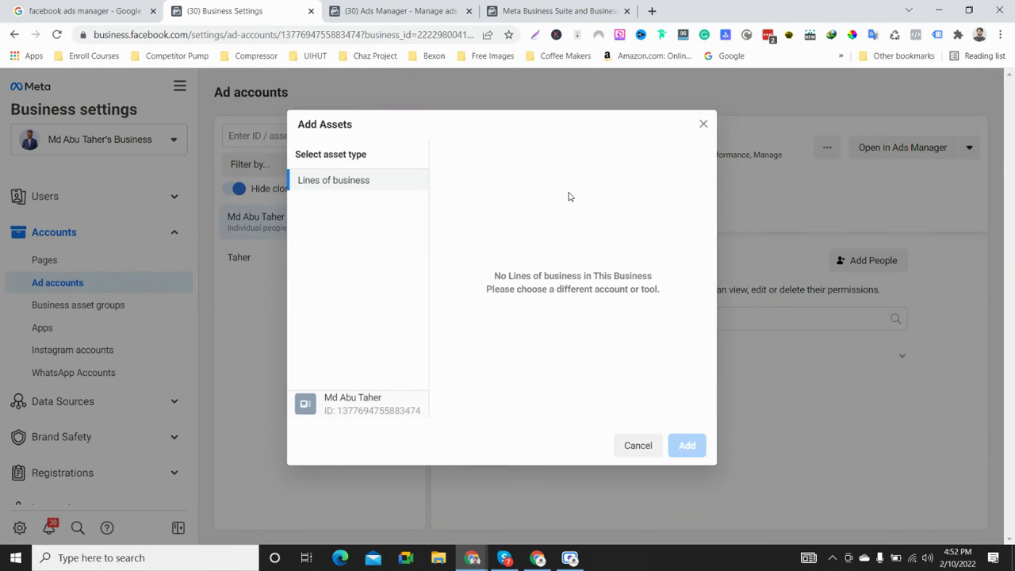
left_click(703, 124)
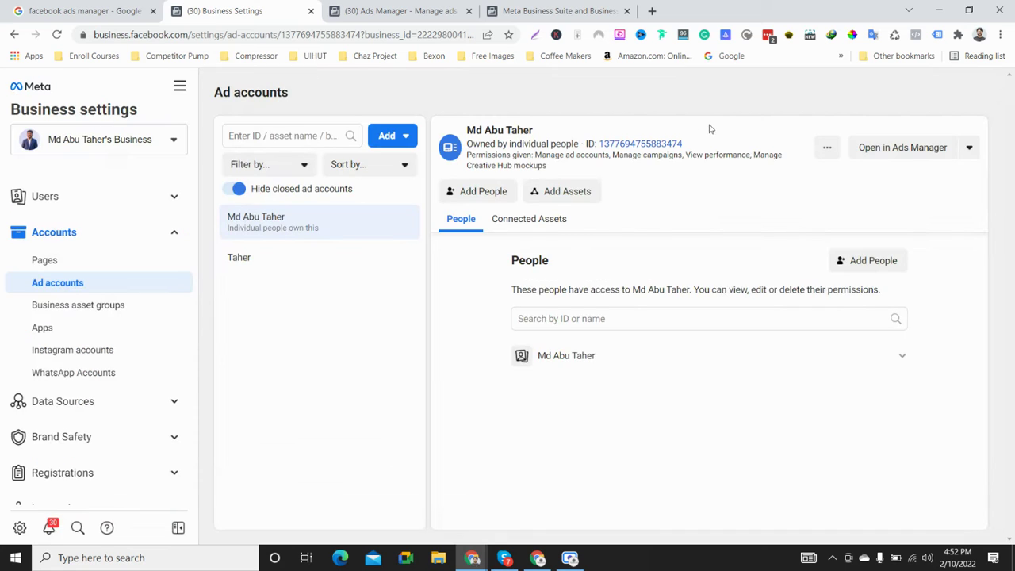
left_click(554, 219)
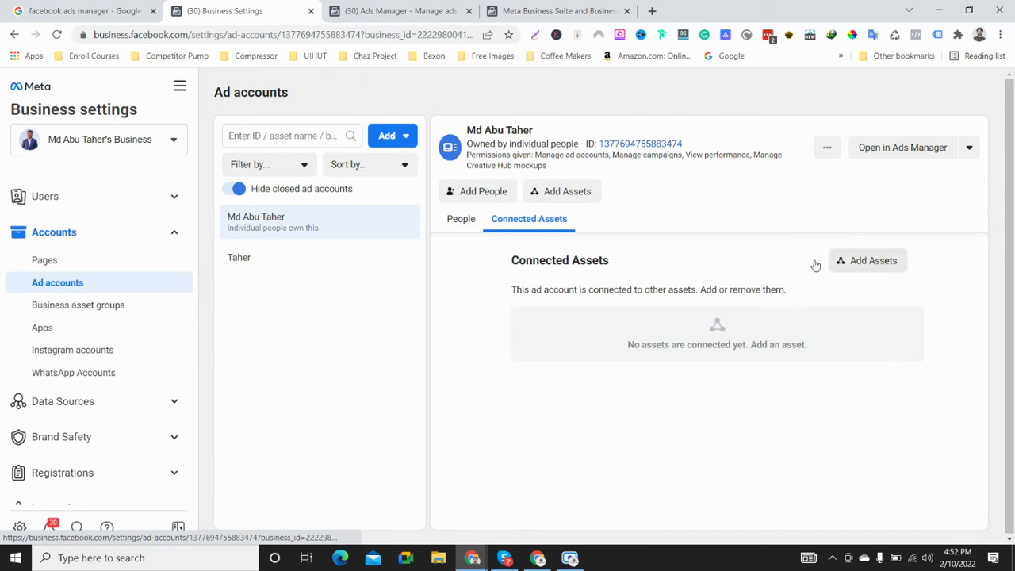
left_click(463, 220)
Step: Try selecting the business owner with Manage campaigns access in the Add People form, and close it without assigning
left_click(484, 193)
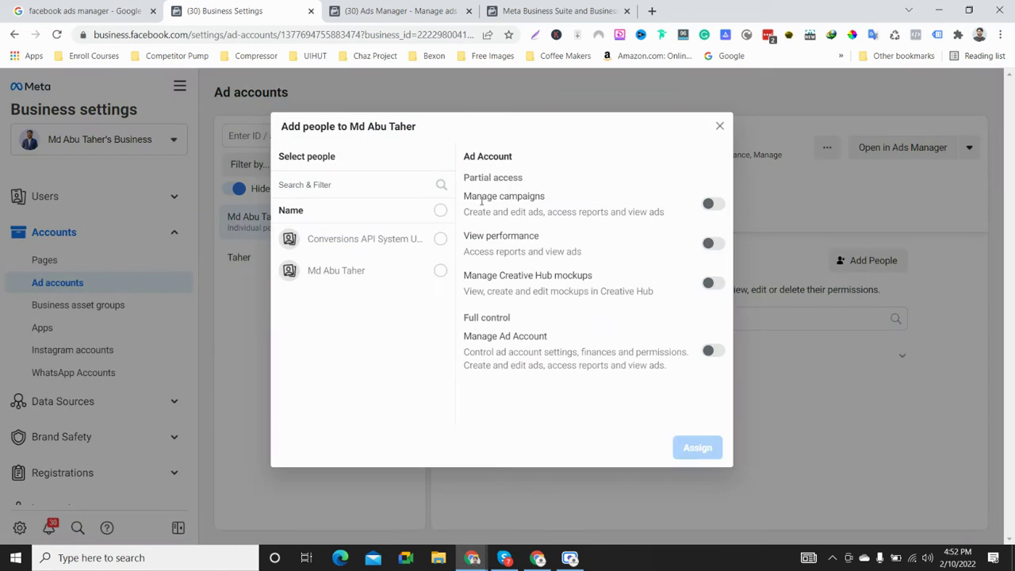
left_click(719, 126)
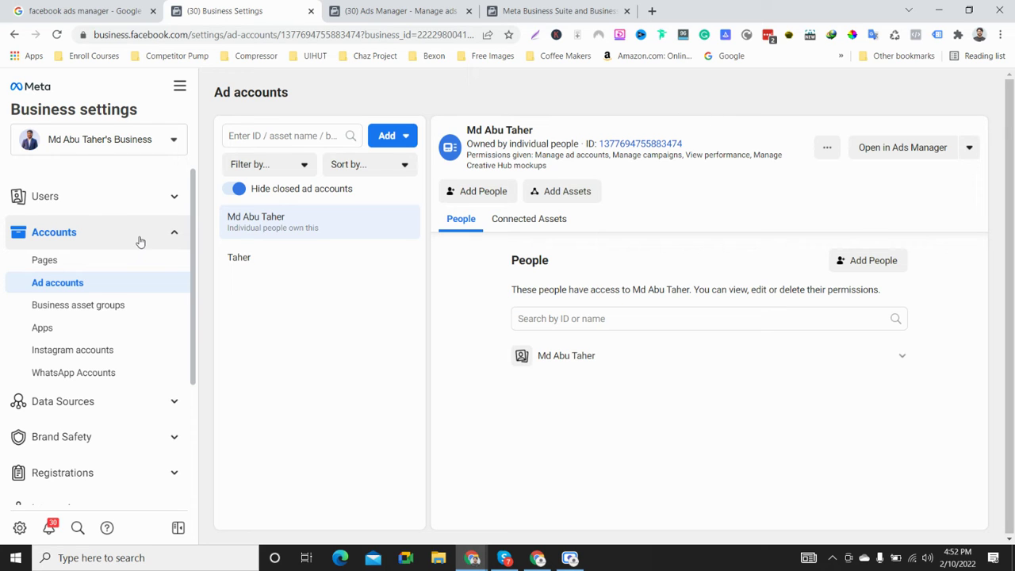
left_click(504, 194)
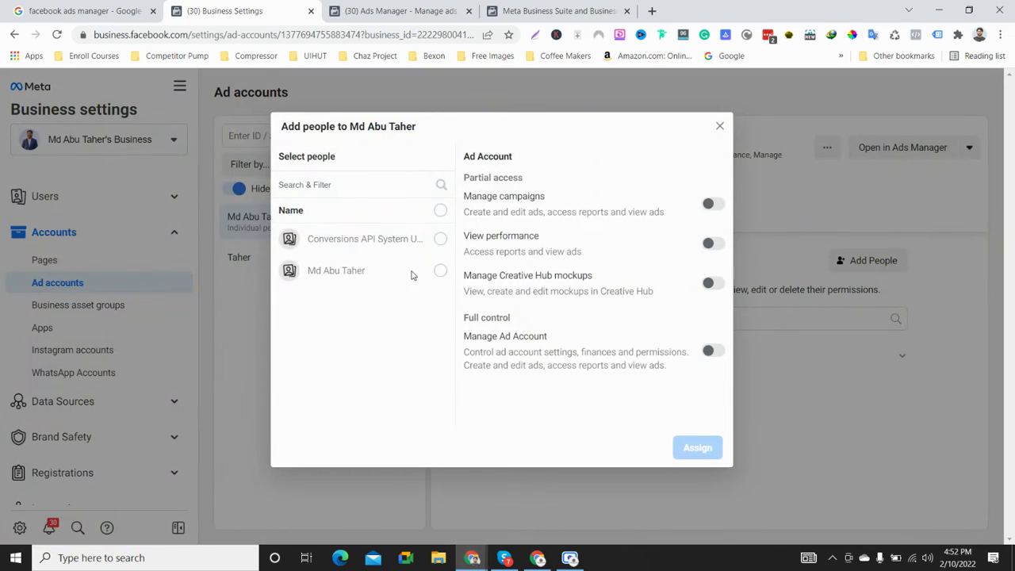
left_click(441, 271)
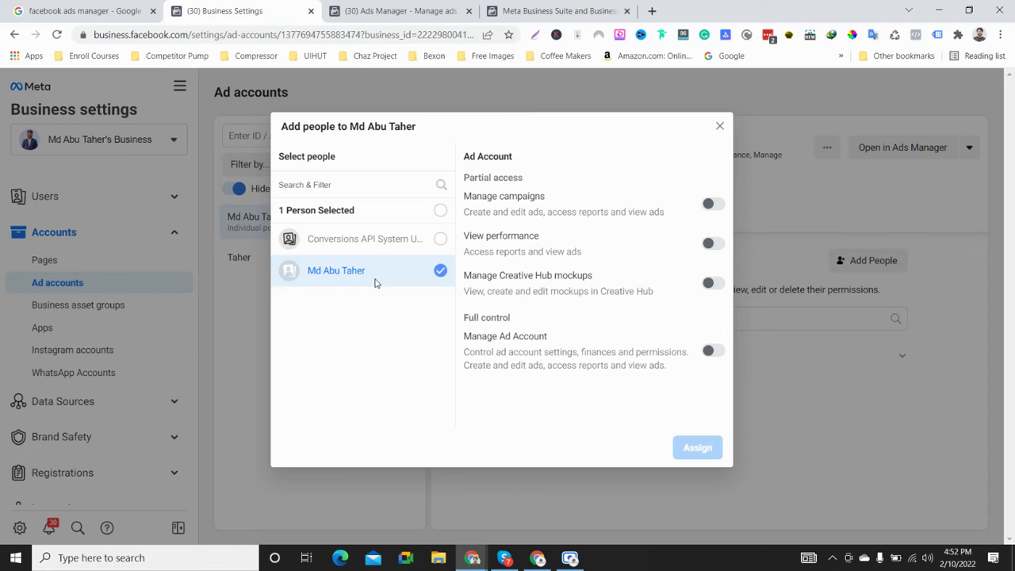
left_click(711, 205)
left_click(450, 246)
left_click(450, 246)
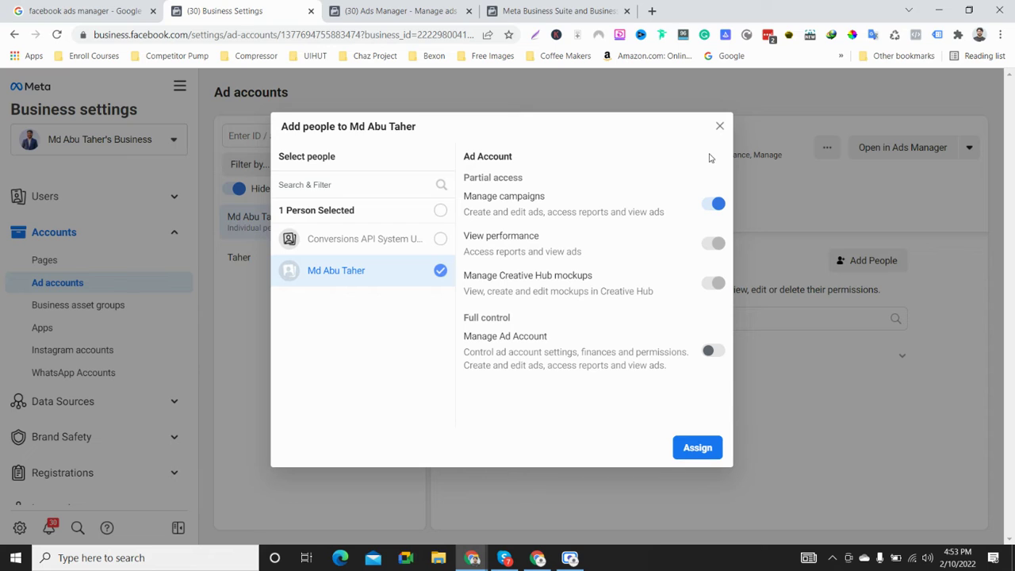
left_click(719, 126)
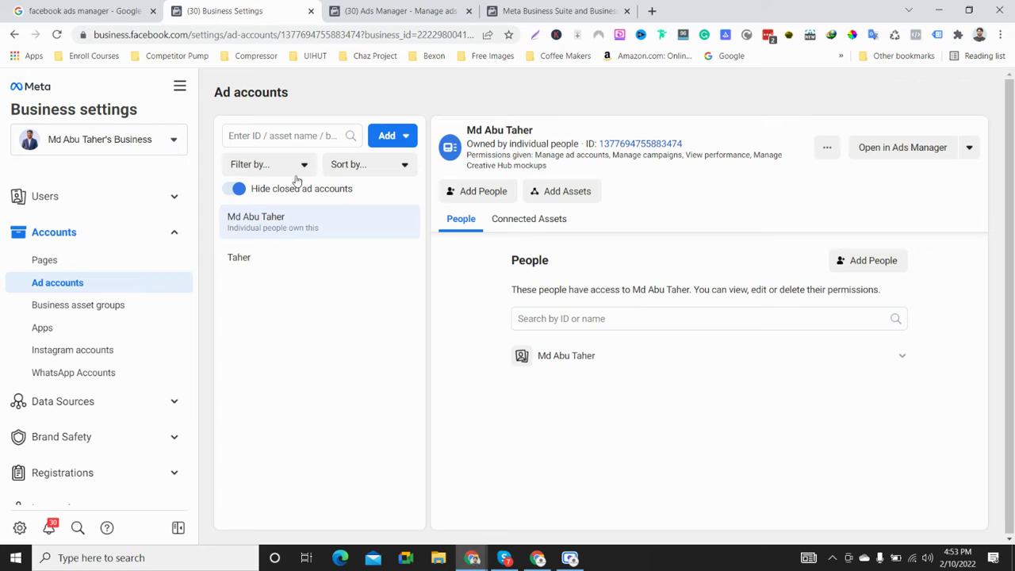
Step: Collapse the Accounts section and open Events Manager from the list of all tools
left_click(175, 232)
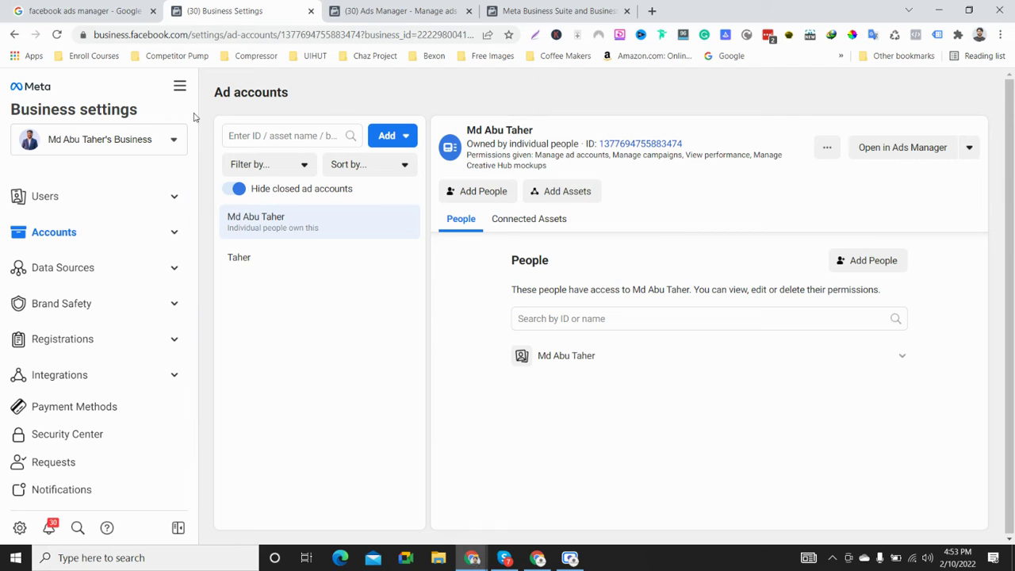
left_click(180, 89)
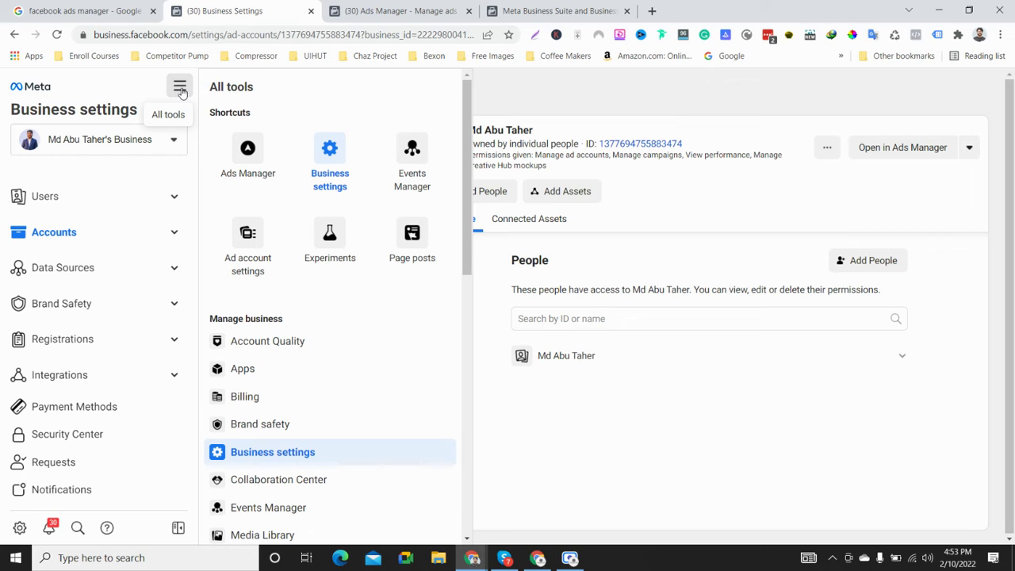
left_click(426, 179)
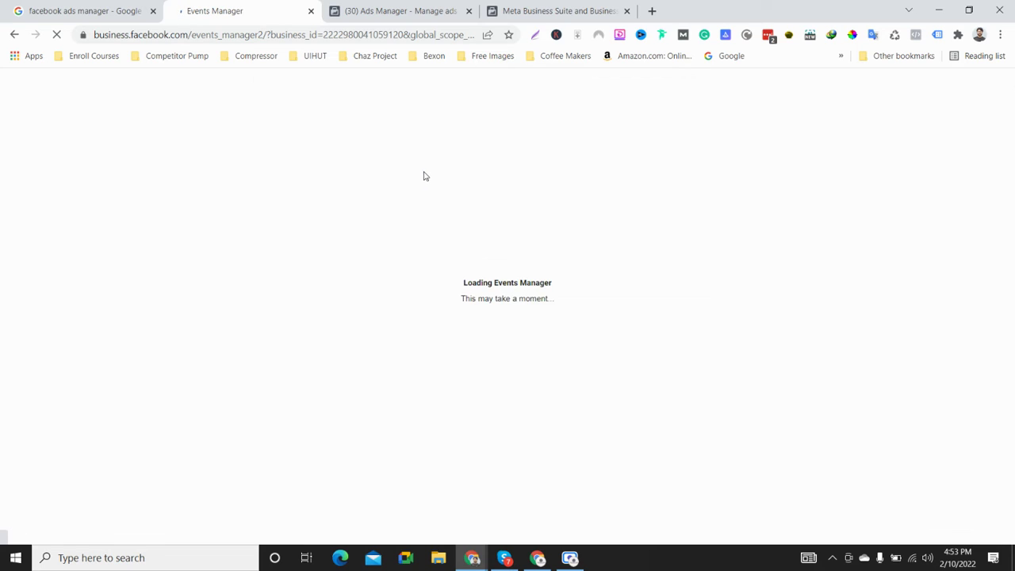
Step: Close the Ads Manager, Meta Business Suite and Google search pages, keeping only Events Manager open
left_click(391, 10)
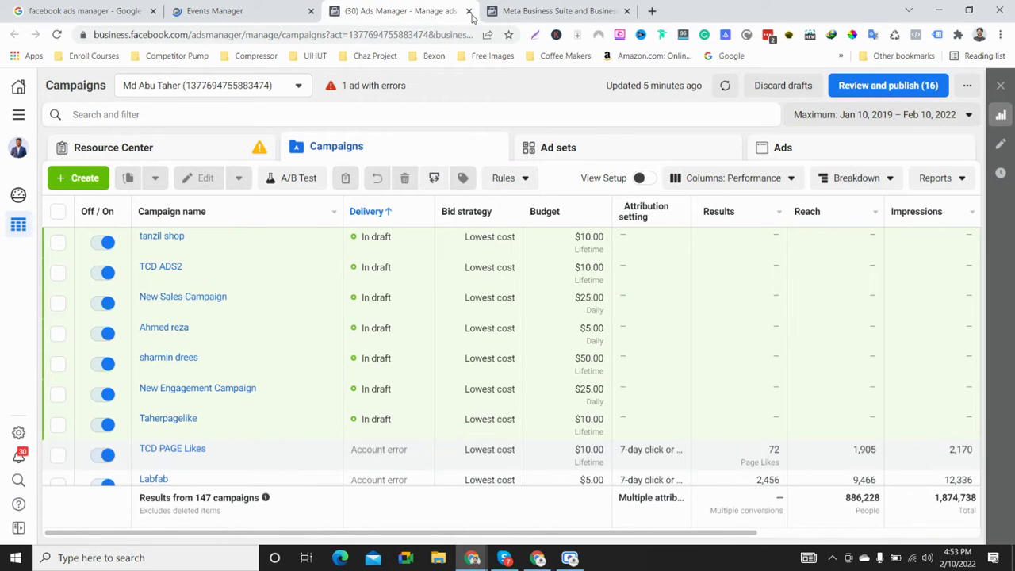
left_click(469, 11)
left_click(468, 11)
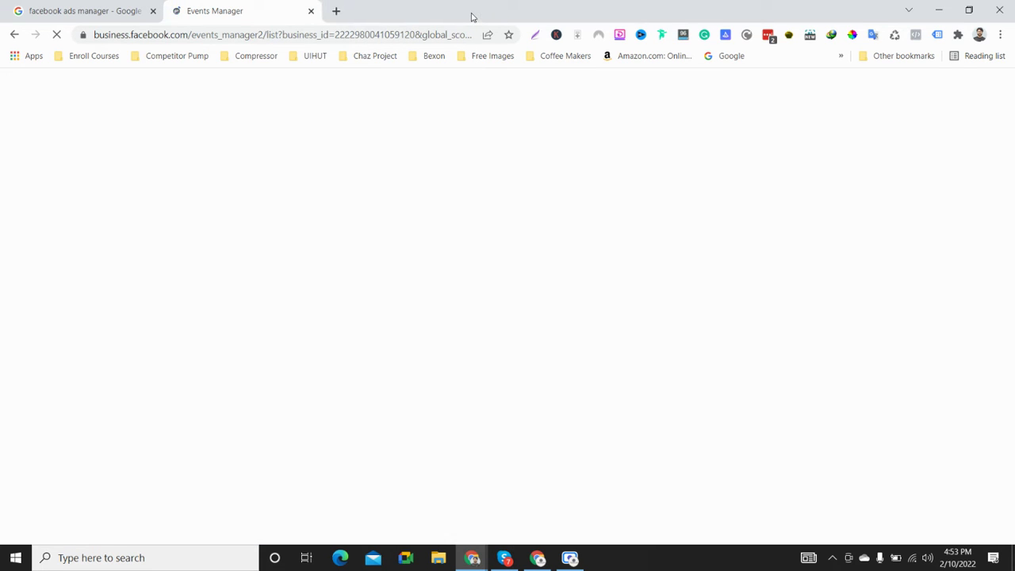
left_click(48, 9)
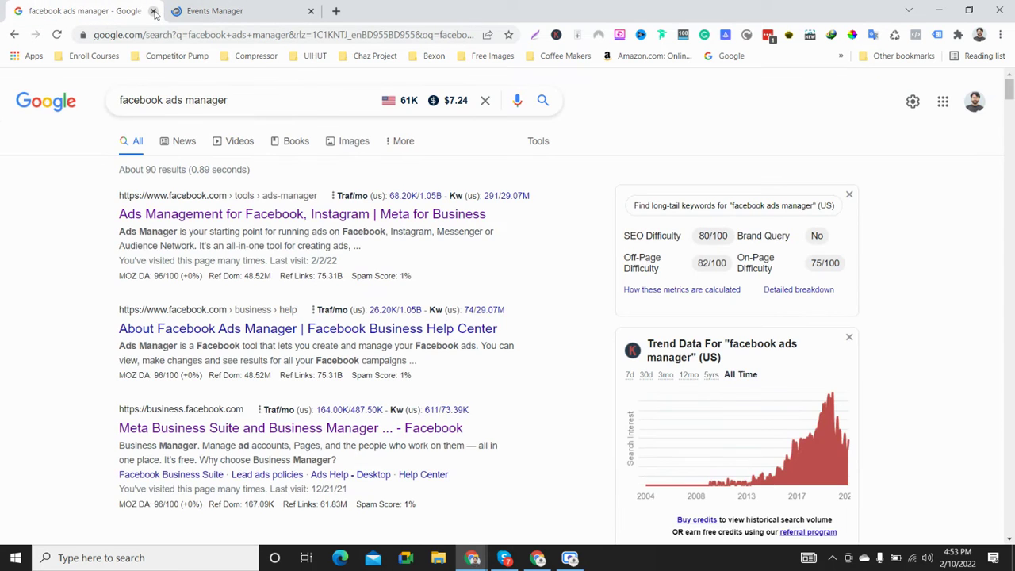
left_click(153, 11)
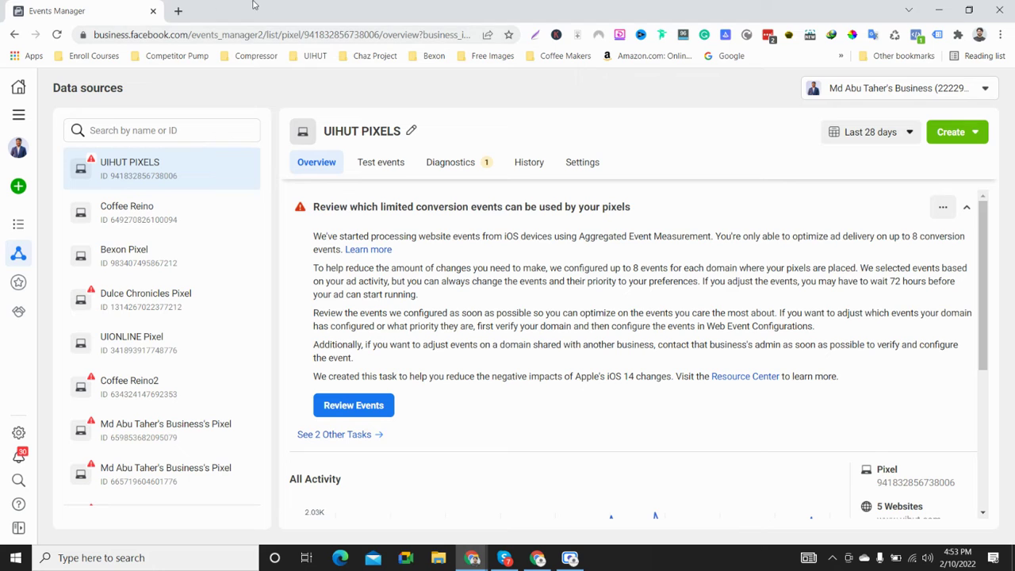
Step: Open the Coffee Reino pixel overview and look through the list of existing pixels under Data sources
left_click(129, 209)
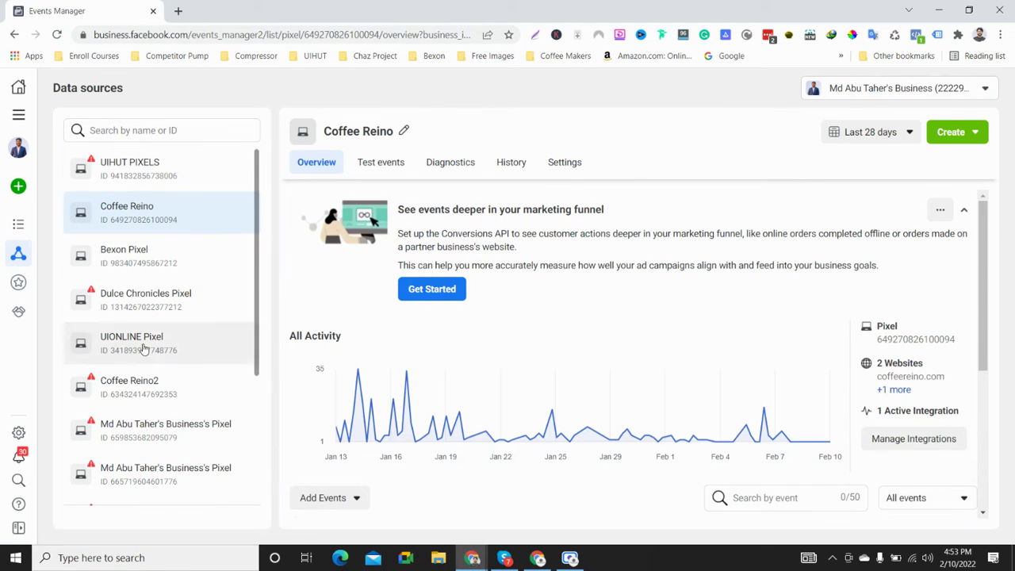
scroll(159, 444, "down", 3)
scroll(165, 444, "up", 2)
scroll(167, 454, "up", 1)
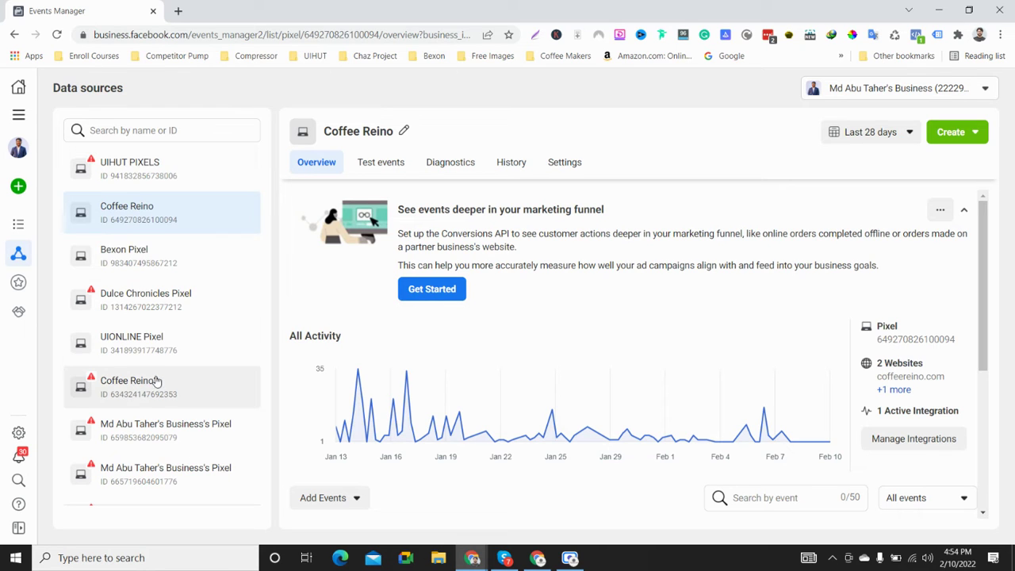
scroll(155, 381, "down", 2)
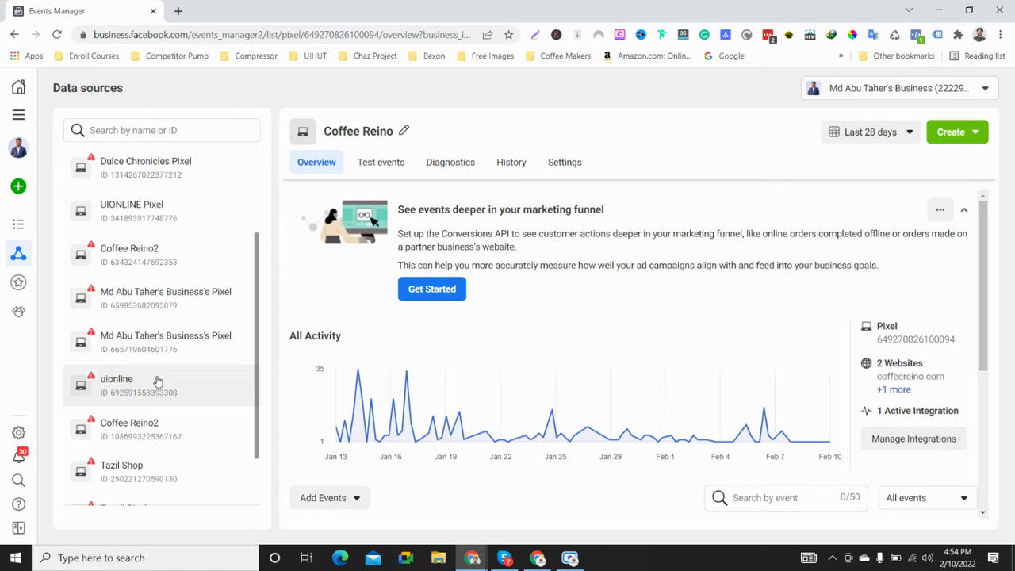
scroll(158, 388, "up", 2)
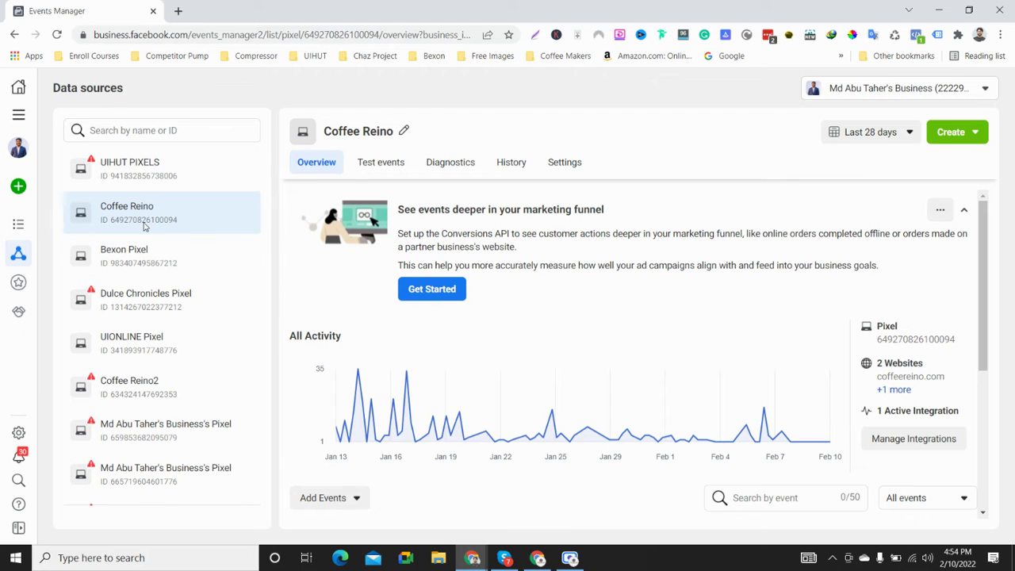
left_click(143, 262)
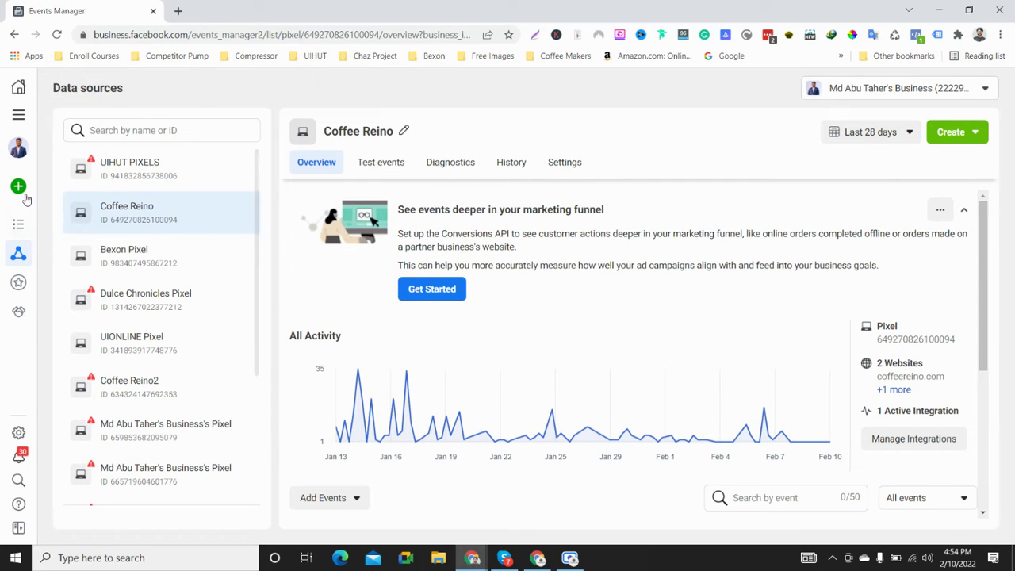
Step: Review the source types offered for connecting a new data source, and close the dialog without choosing one
mouse_move(26, 198)
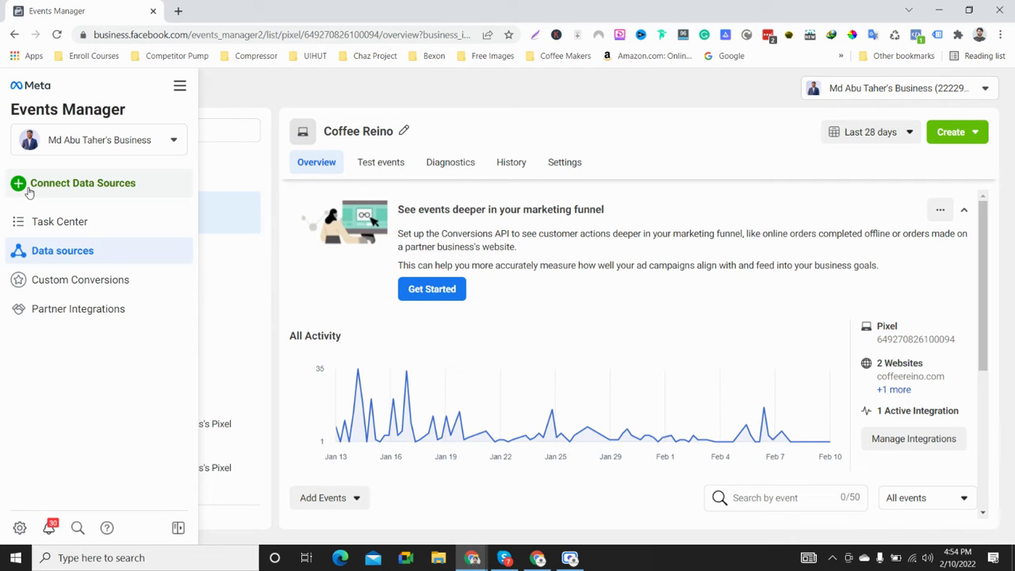
left_click(29, 191)
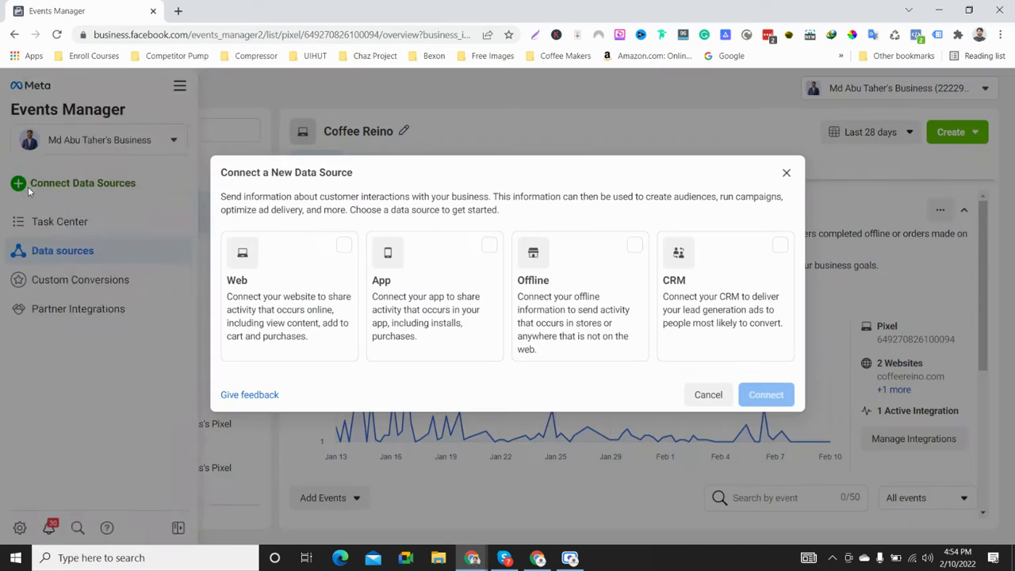
left_click(786, 174)
left_click(29, 192)
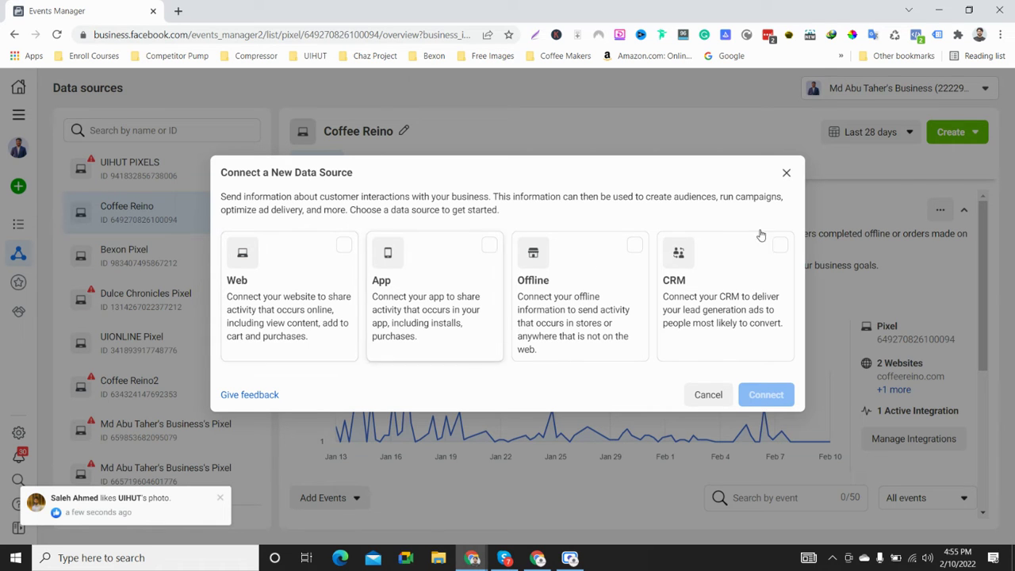
left_click(785, 173)
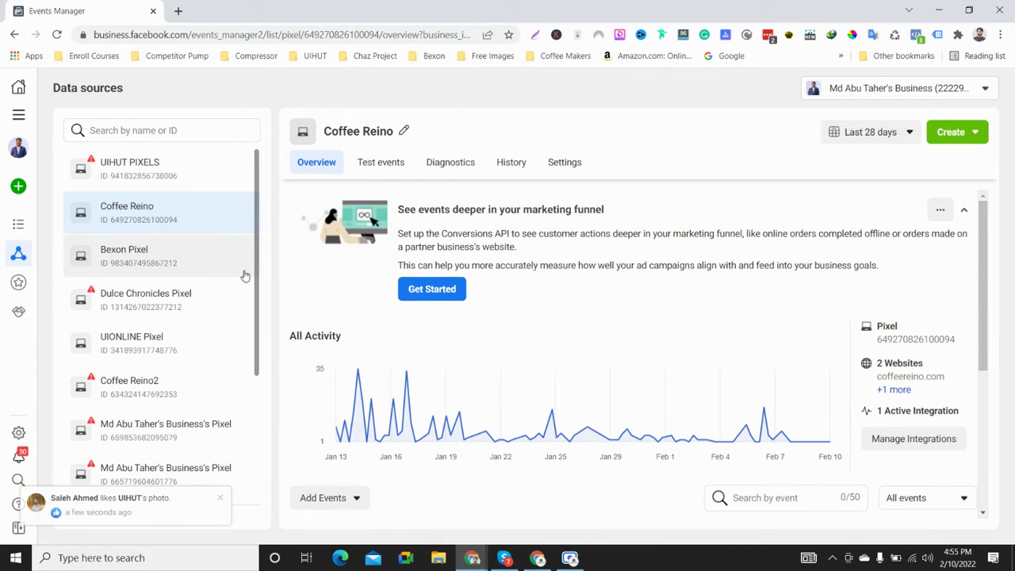
left_click(18, 114)
left_click(597, 108)
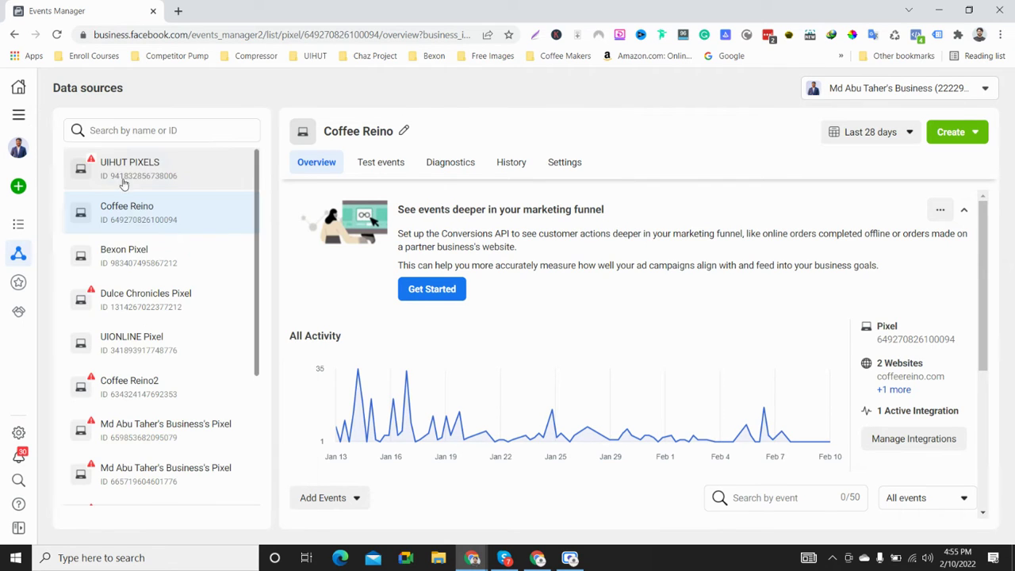
Step: Start connecting a new data source of the Web type
mouse_move(14, 198)
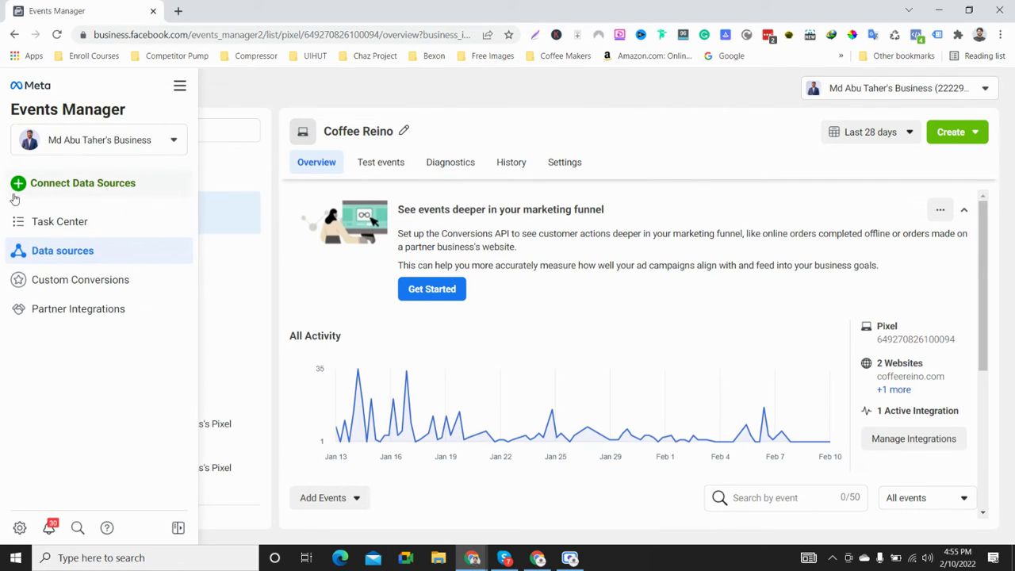
left_click(74, 195)
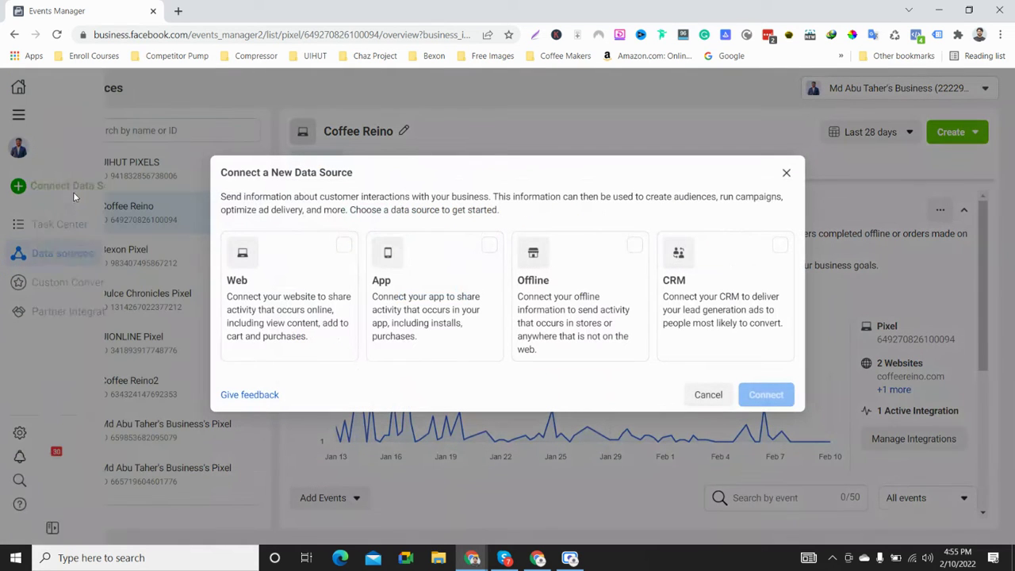
left_click(343, 248)
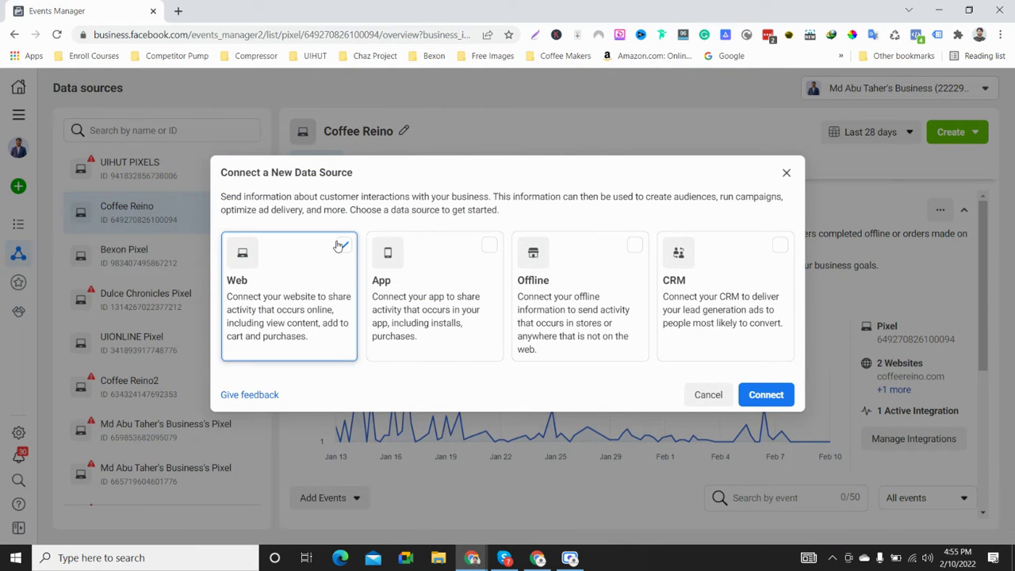
left_click(766, 395)
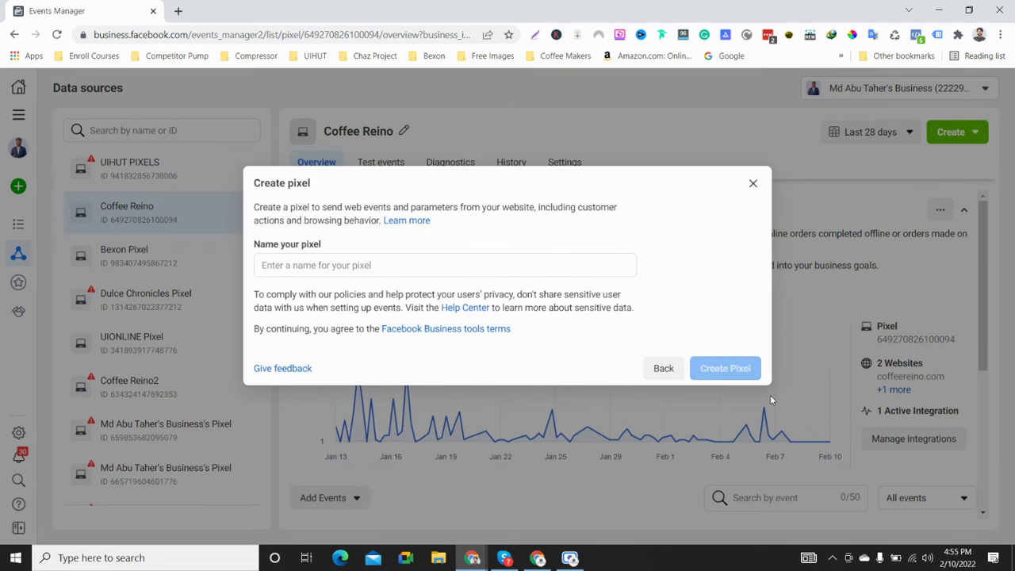
Step: Name the new pixel Top Contributor and create it
left_click(349, 266)
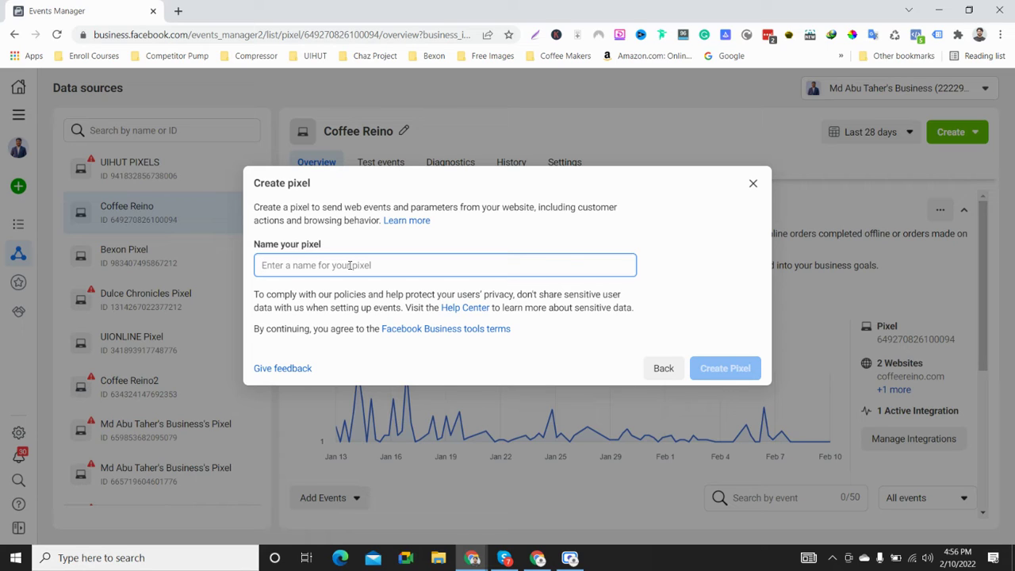
type("Top Co")
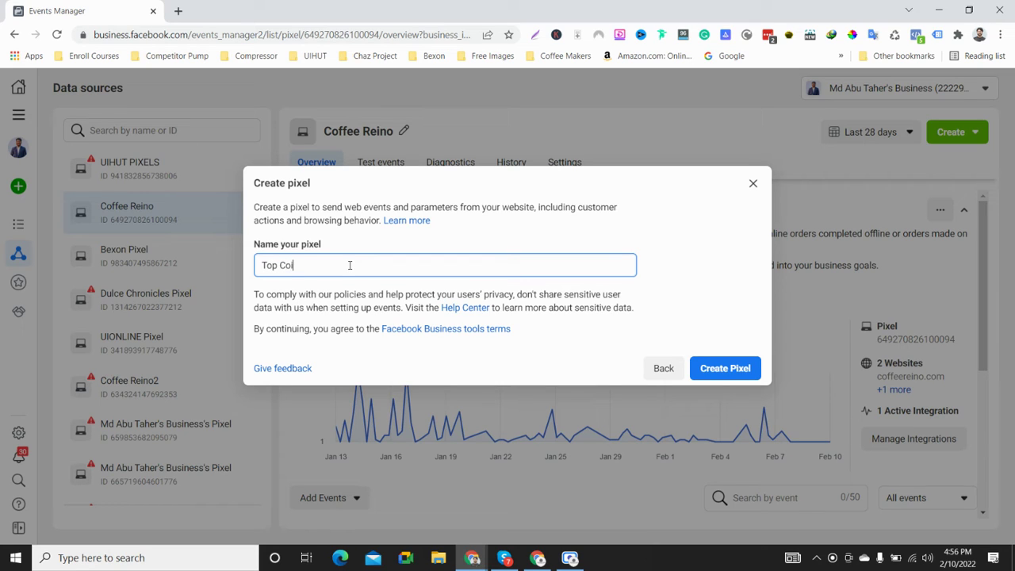
type("ntributor")
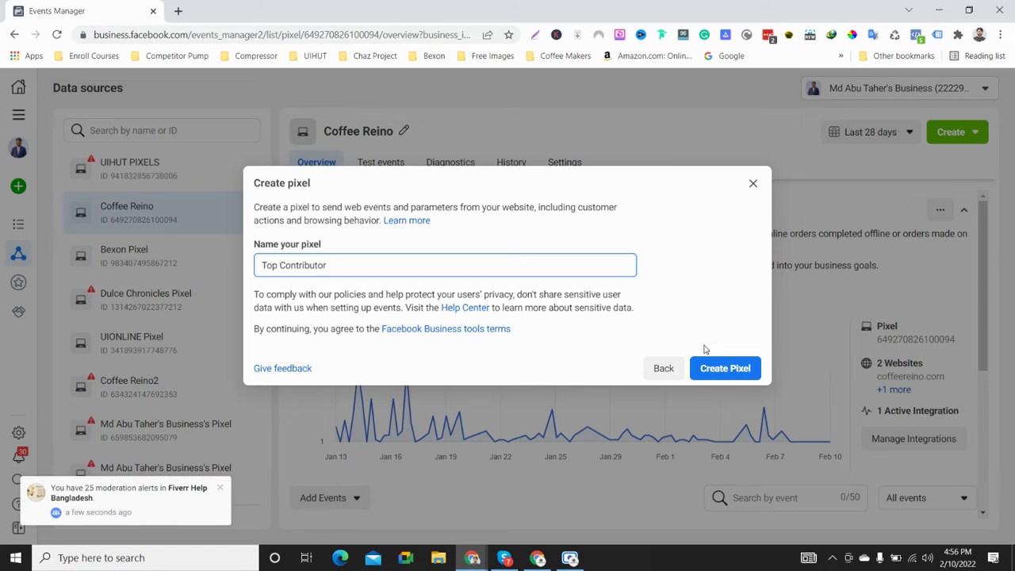
left_click(723, 369)
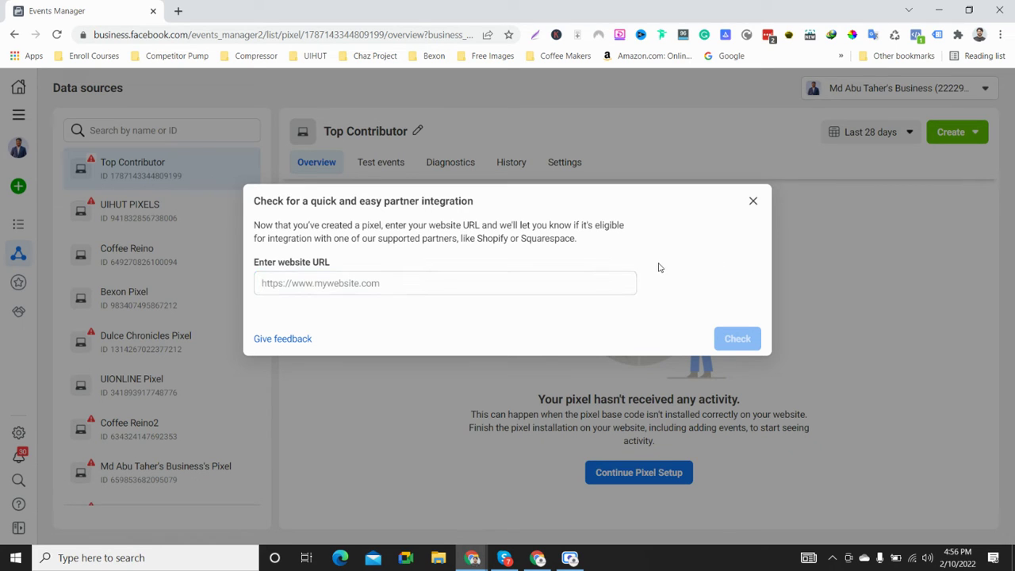
left_click(181, 10)
type("thetaher.com")
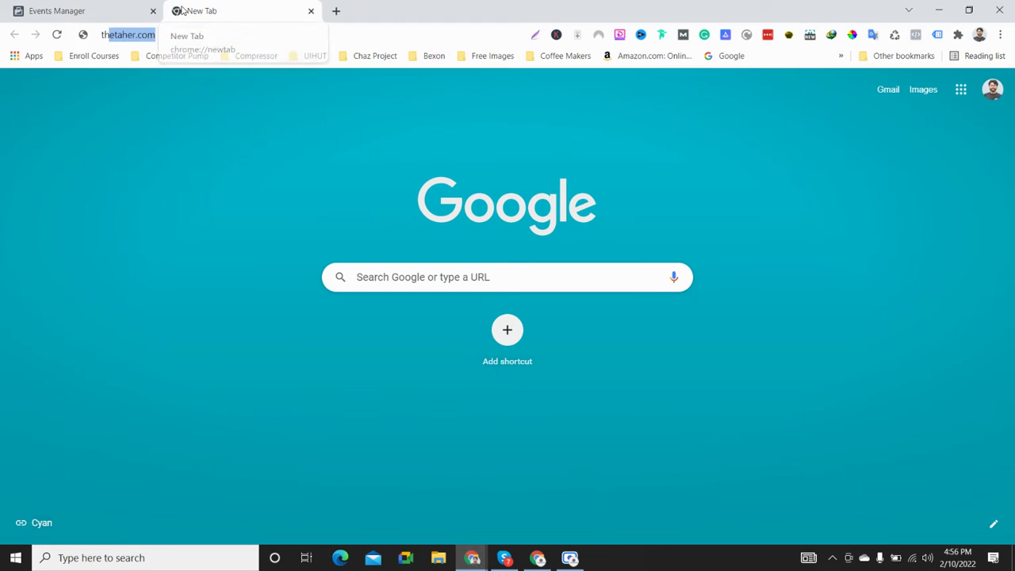
key("Return")
left_click(179, 44)
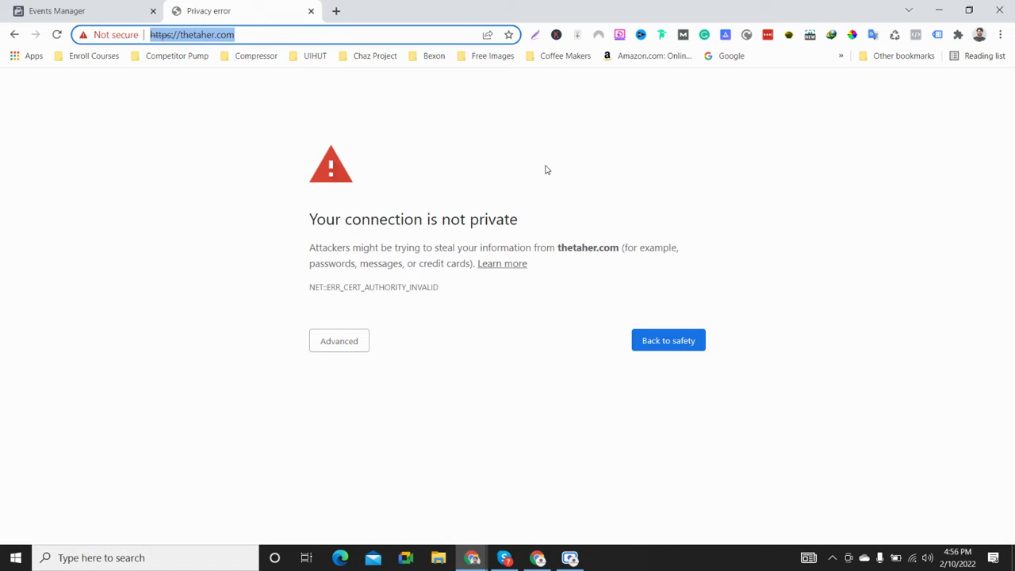
left_click(311, 11)
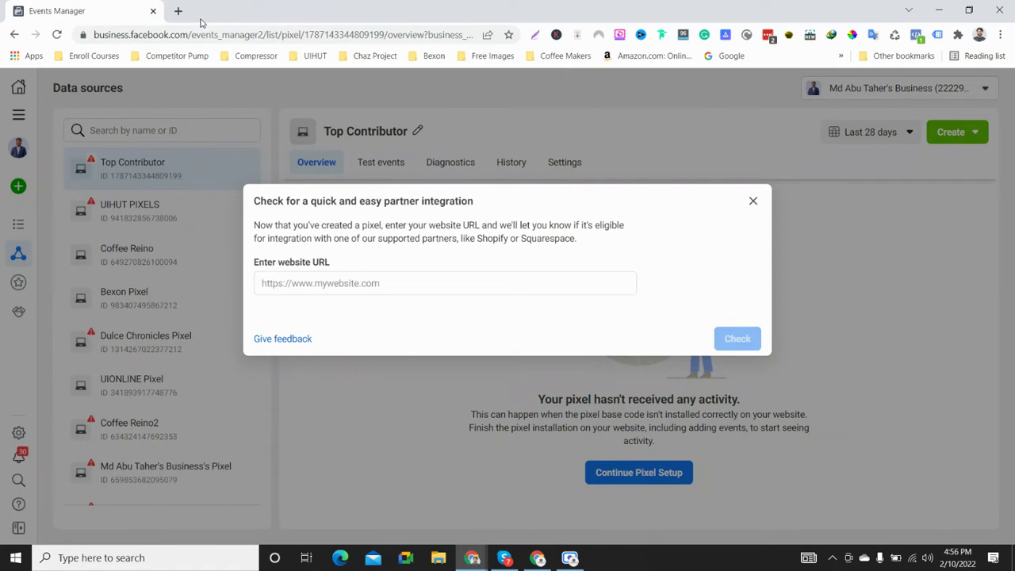
Step: Open The Dulce Chronicles website from the browser's reading list in a new browser tab
left_click(177, 11)
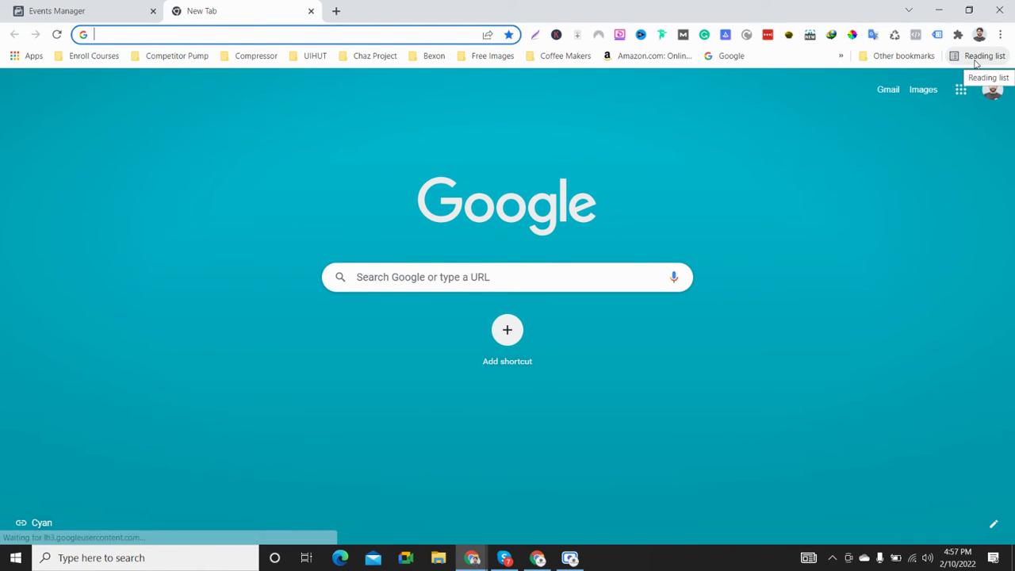
left_click(975, 60)
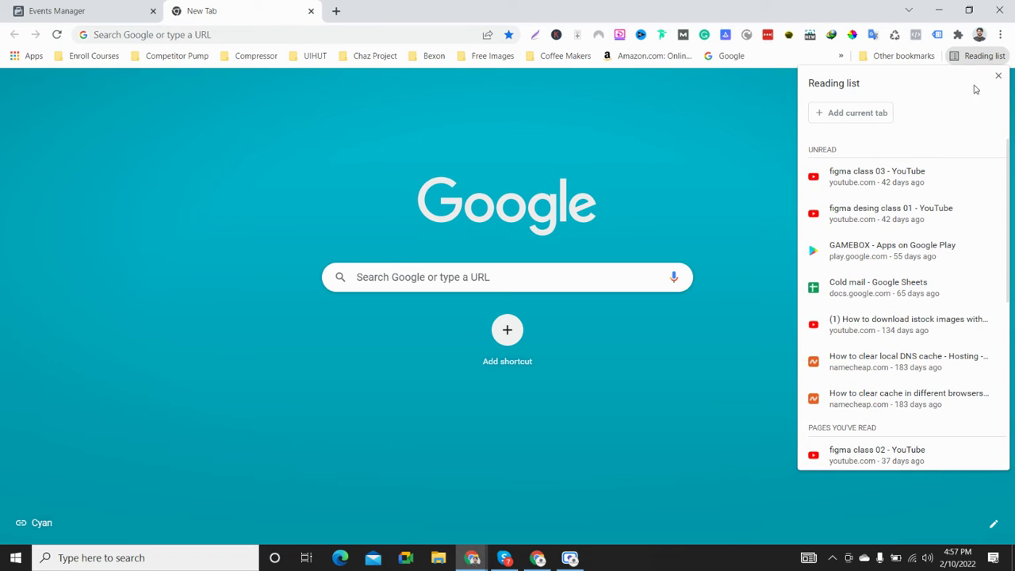
scroll(969, 245, "down", 5)
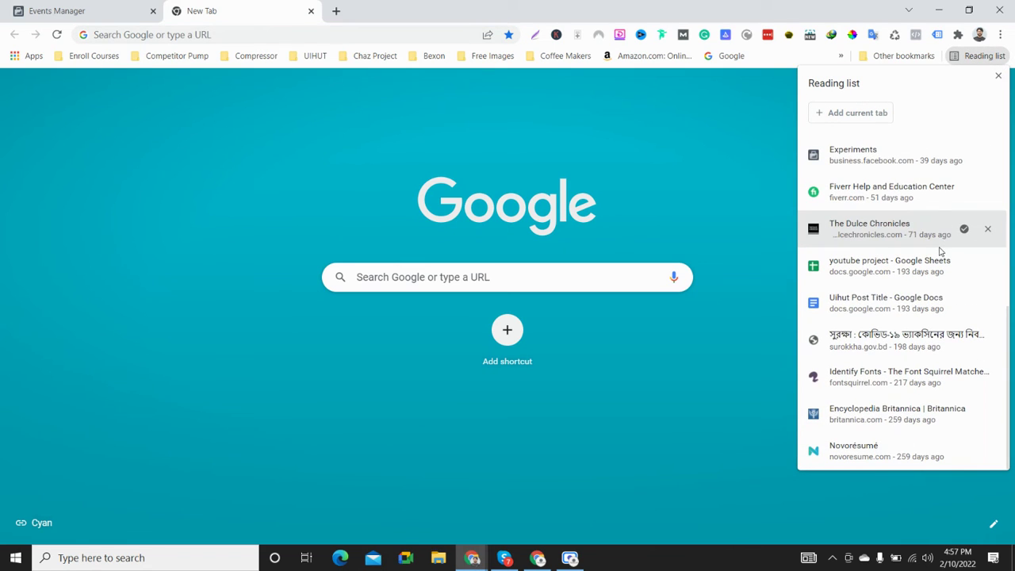
scroll(941, 250, "up", 6)
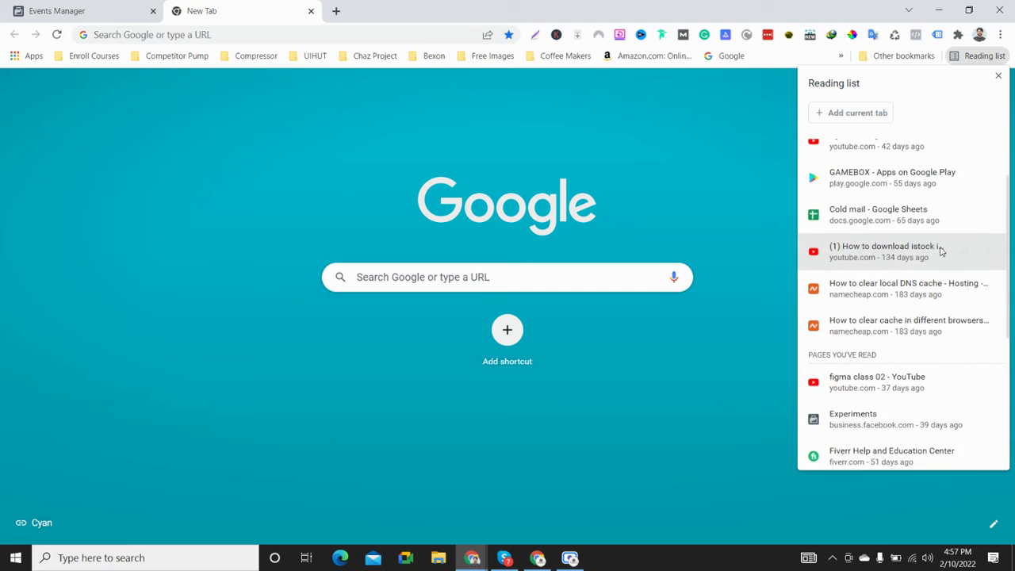
left_click(998, 75)
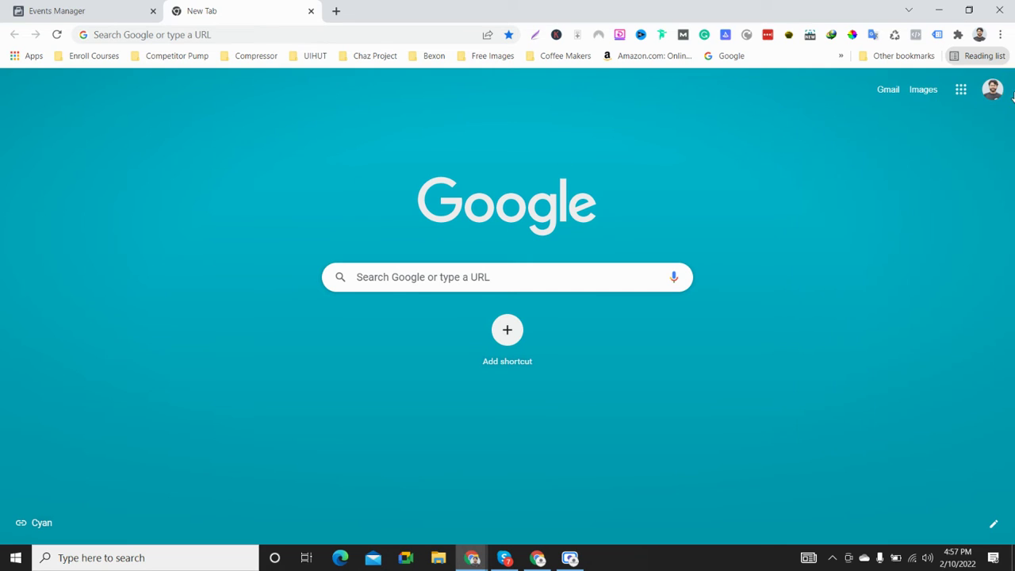
left_click(976, 56)
scroll(929, 274, "down", 6)
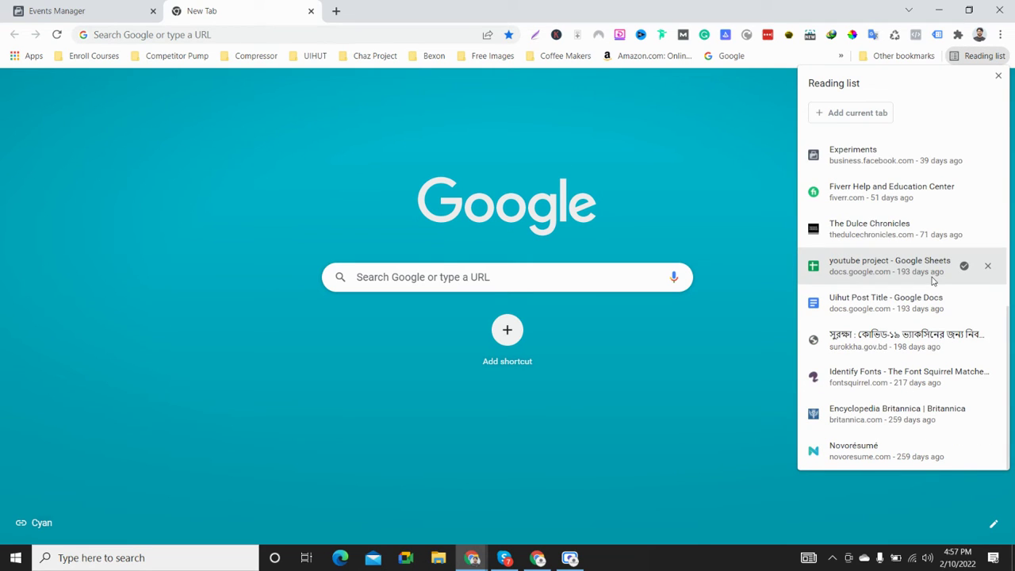
left_click(912, 228)
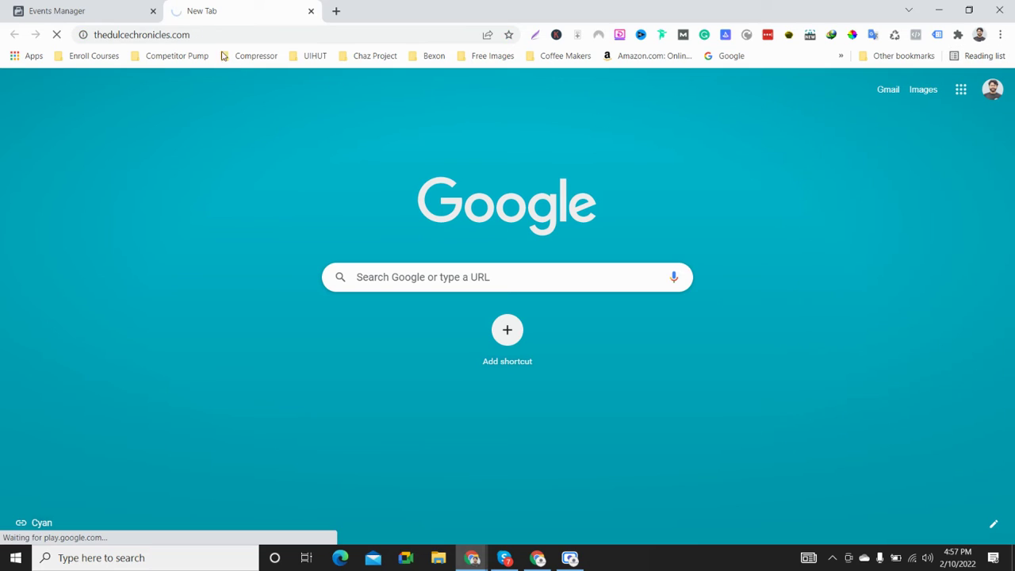
Step: Copy the full web address of The Dulce Chronicles website
left_click(190, 35)
right_click(188, 35)
left_click(226, 124)
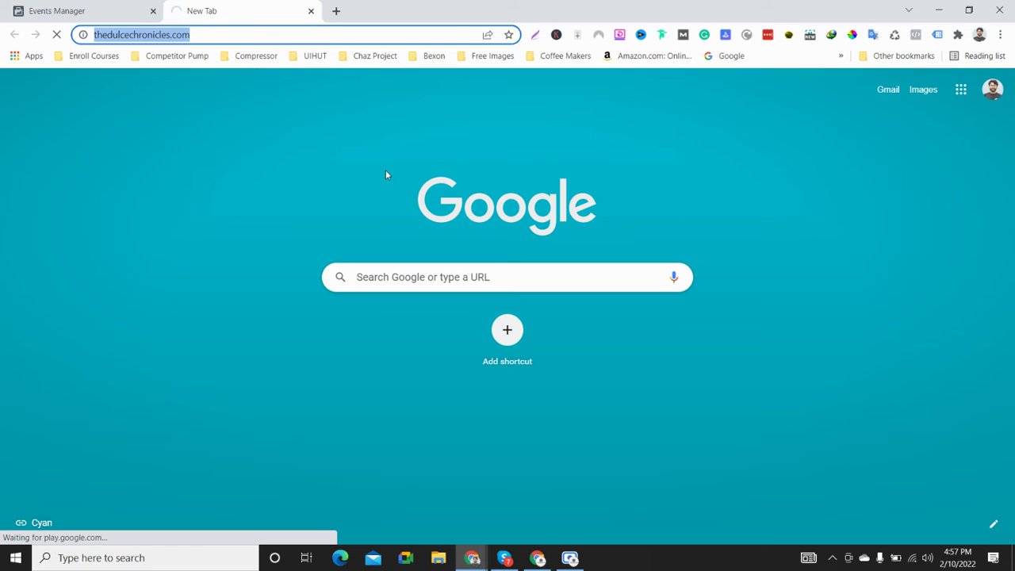
left_click(570, 557)
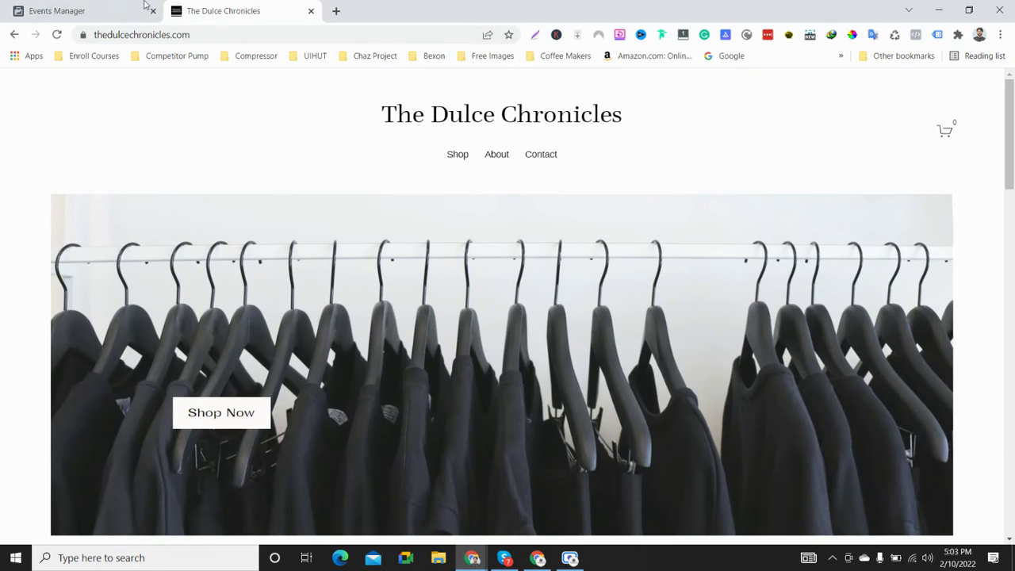
left_click(198, 34)
right_click(159, 35)
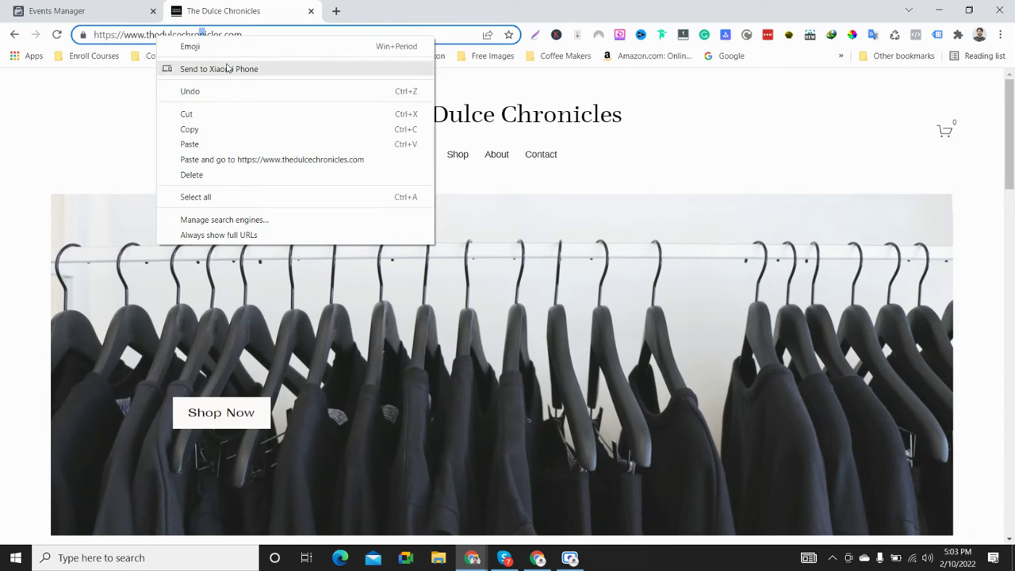
left_click(27, 260)
left_click(199, 37)
right_click(187, 38)
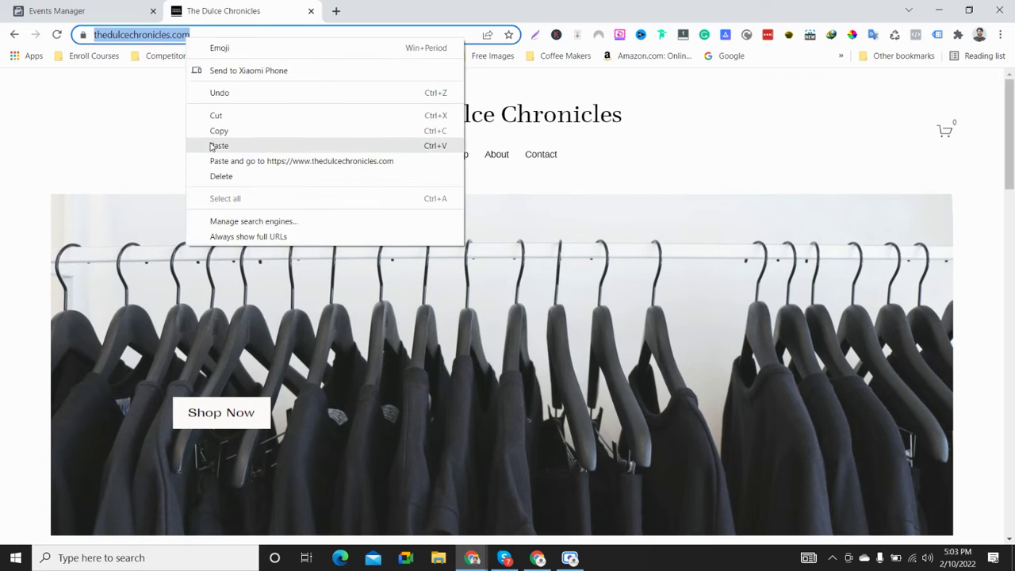
left_click(219, 130)
left_click(57, 10)
right_click(442, 285)
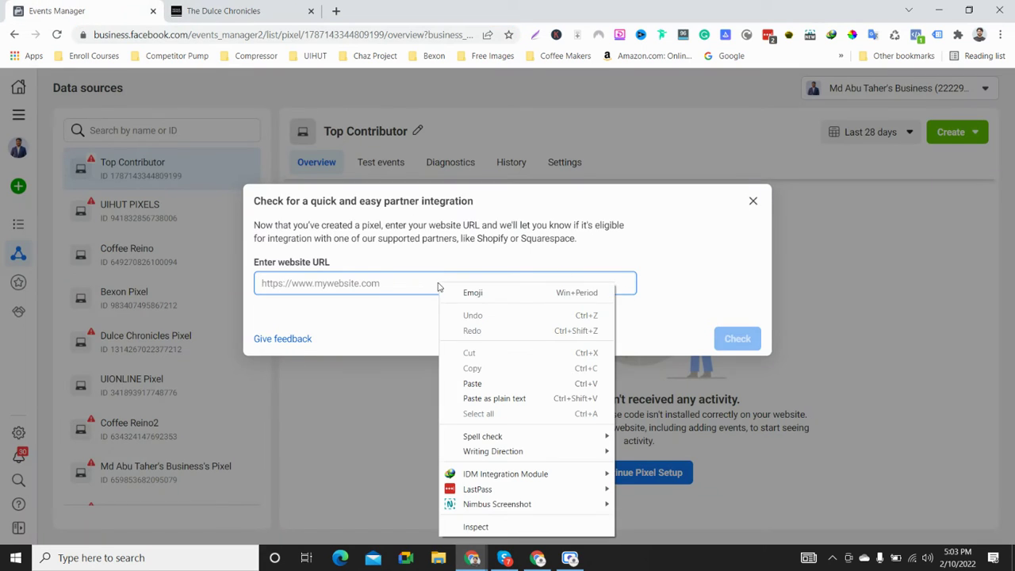
left_click(474, 382)
left_click(736, 339)
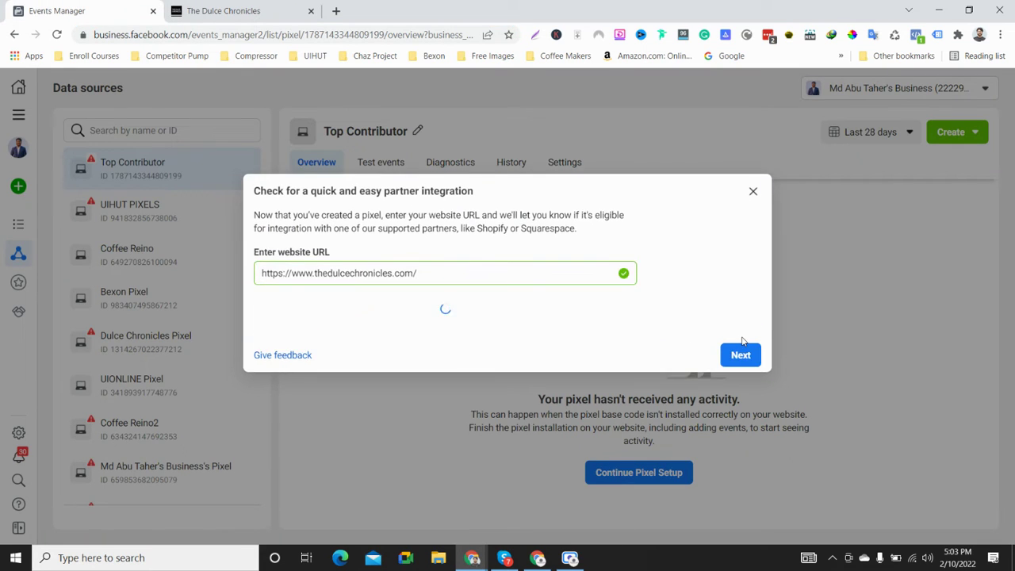
left_click(742, 348)
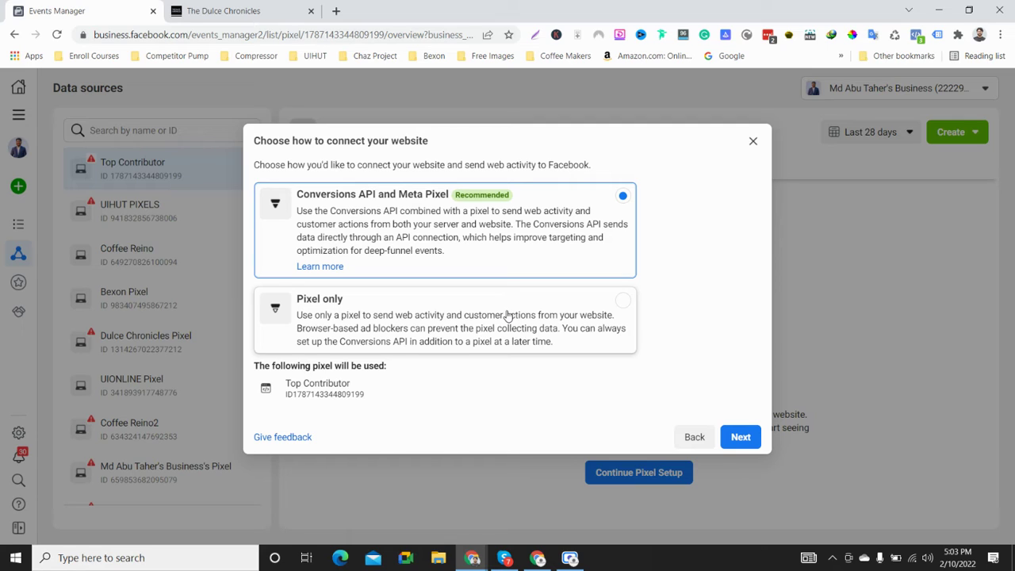
Step: Connect the website with Pixel only and choose to install the pixel code manually
left_click(393, 335)
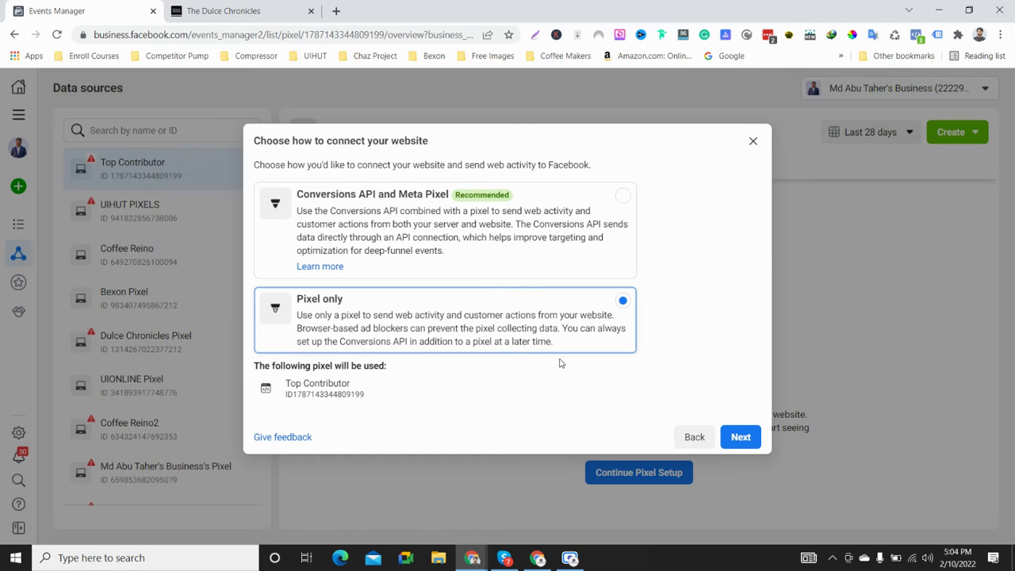
left_click(739, 437)
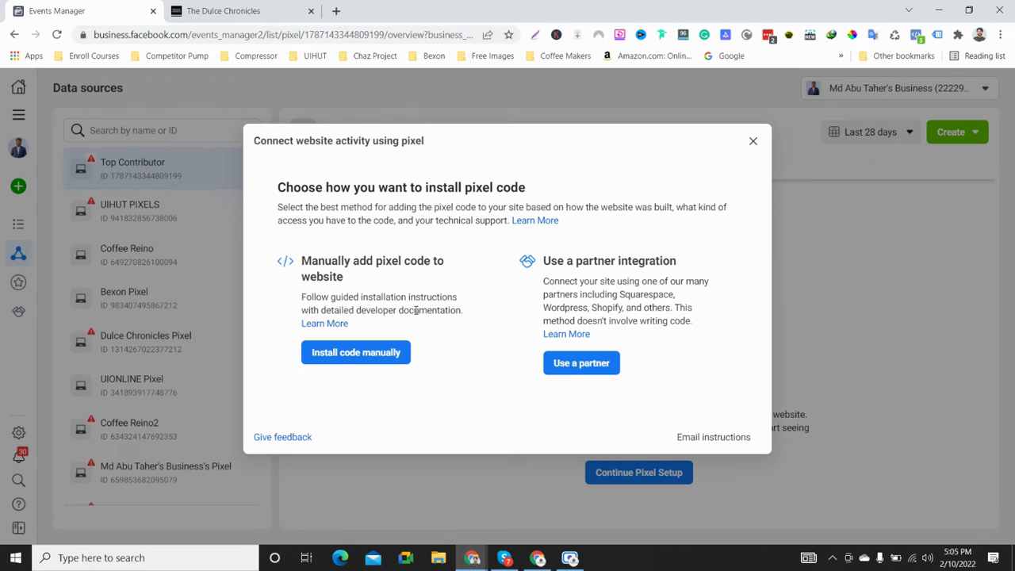
left_click(374, 361)
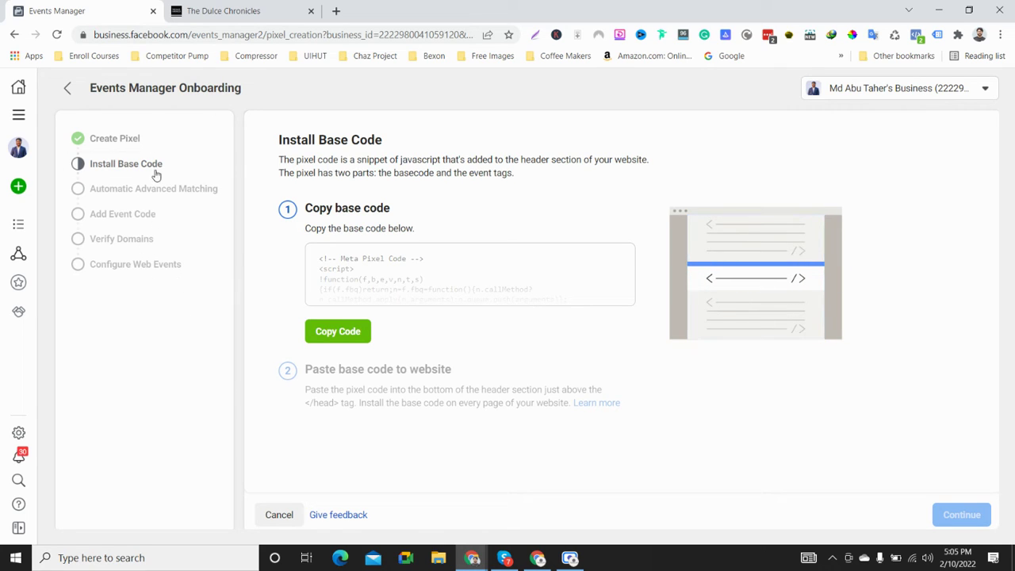
Step: Read the Install Base Code introduction and copy the Meta Pixel base code
left_click_drag(279, 141, 317, 141)
left_click(388, 145)
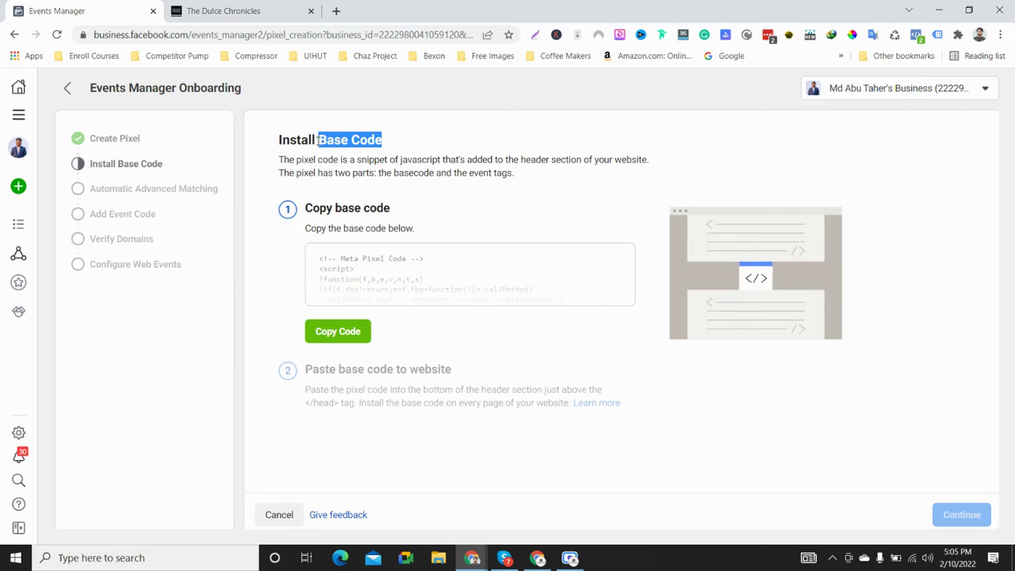
left_click(334, 140)
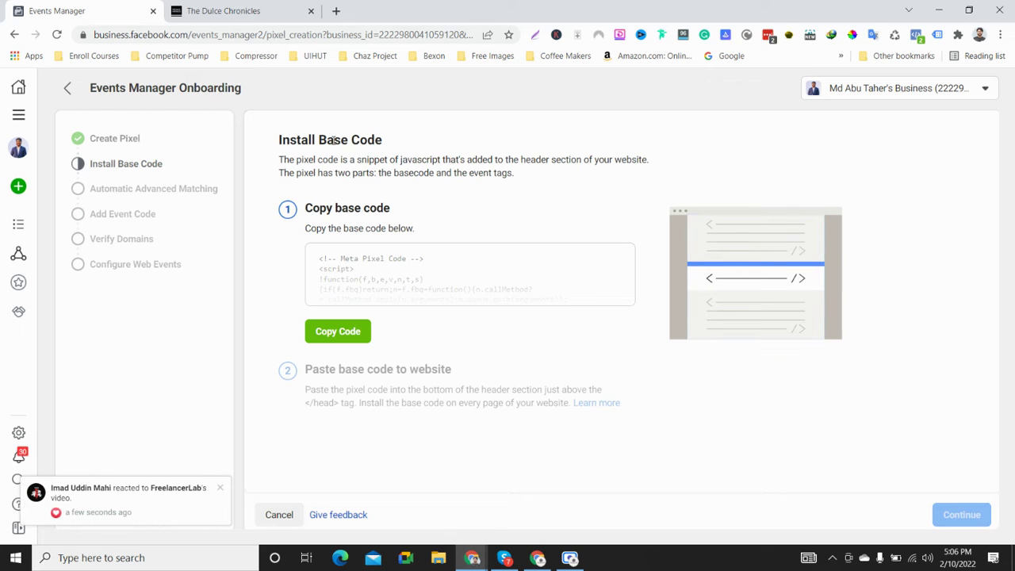
left_click_drag(519, 176, 282, 160)
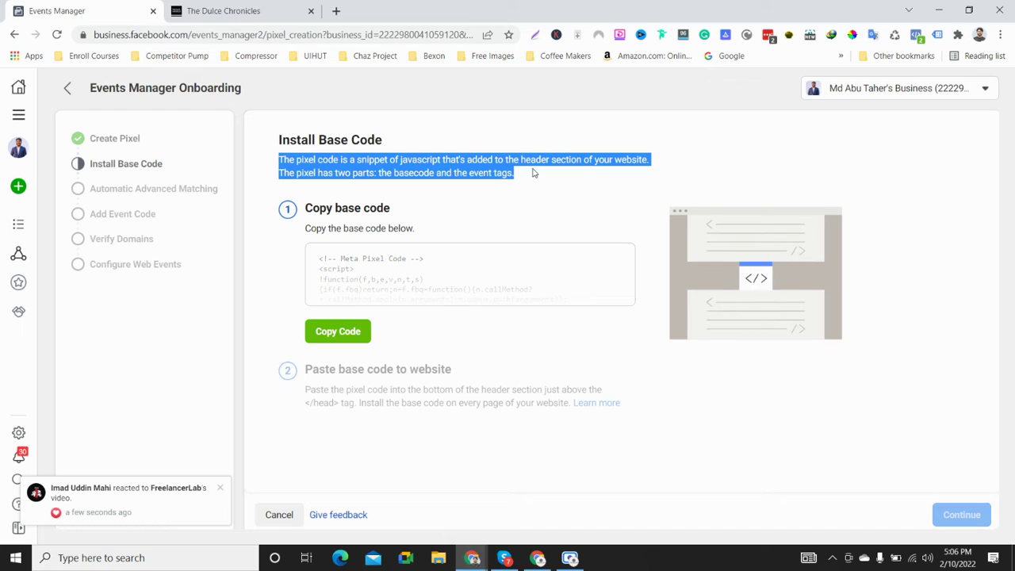
left_click(560, 186)
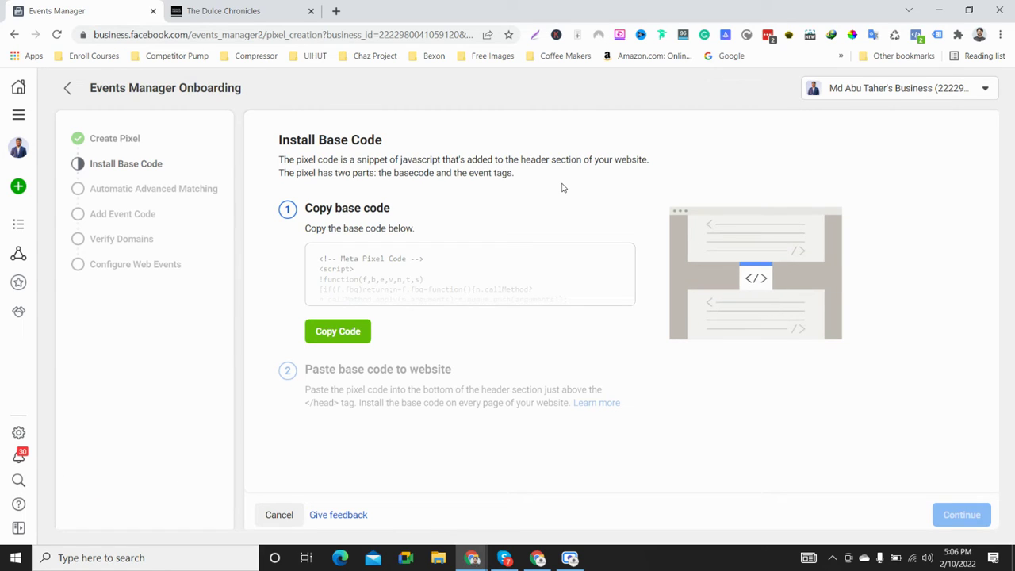
left_click(349, 333)
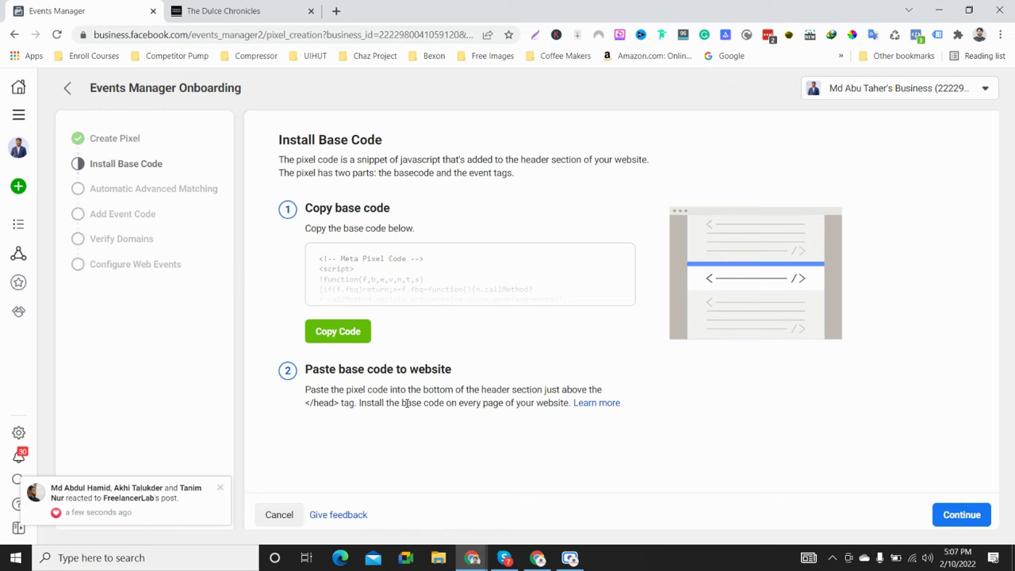
left_click(338, 337)
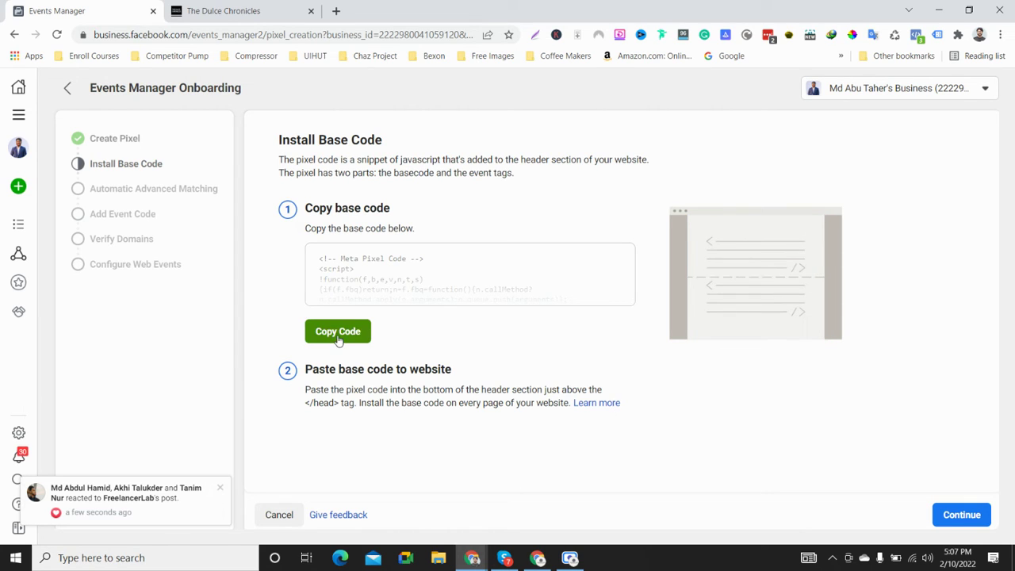
Step: Look through The Dulce Chronicles home page from the banner down to the product photos
left_click(230, 11)
scroll(420, 231, "down", 2)
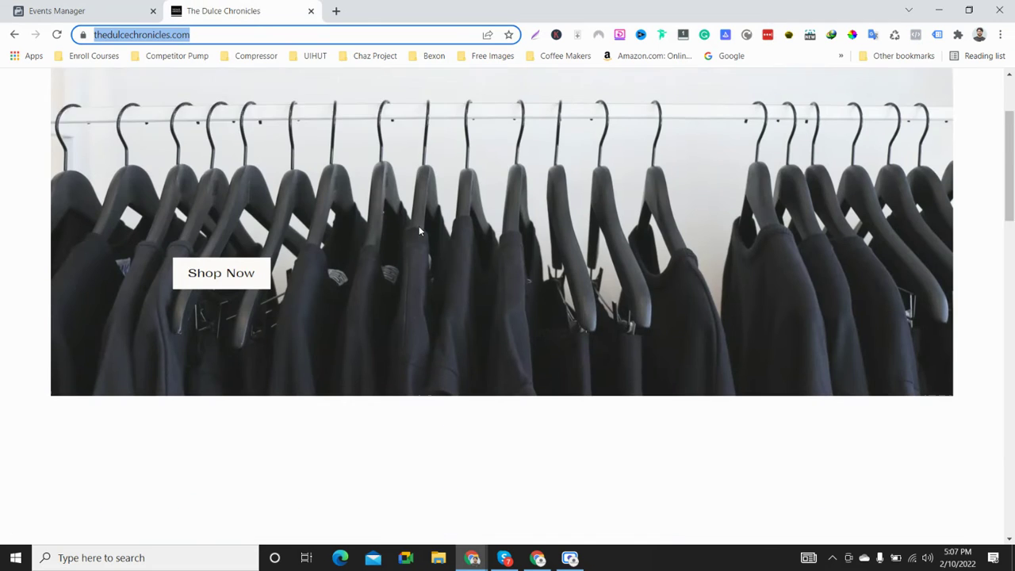
scroll(423, 233, "down", 5)
scroll(532, 275, "up", 6)
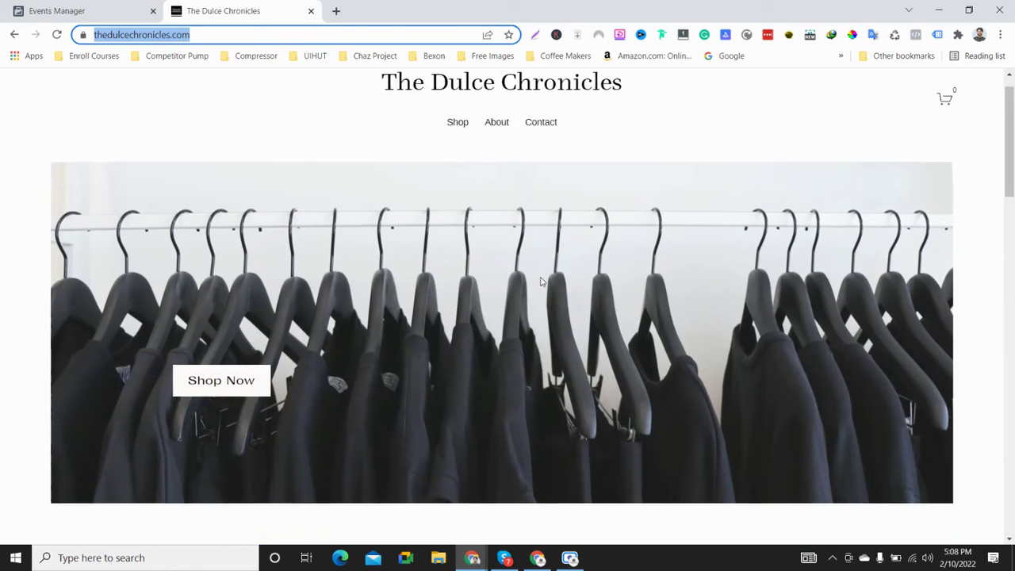
scroll(698, 234, "down", 10)
scroll(546, 86, "up", 4)
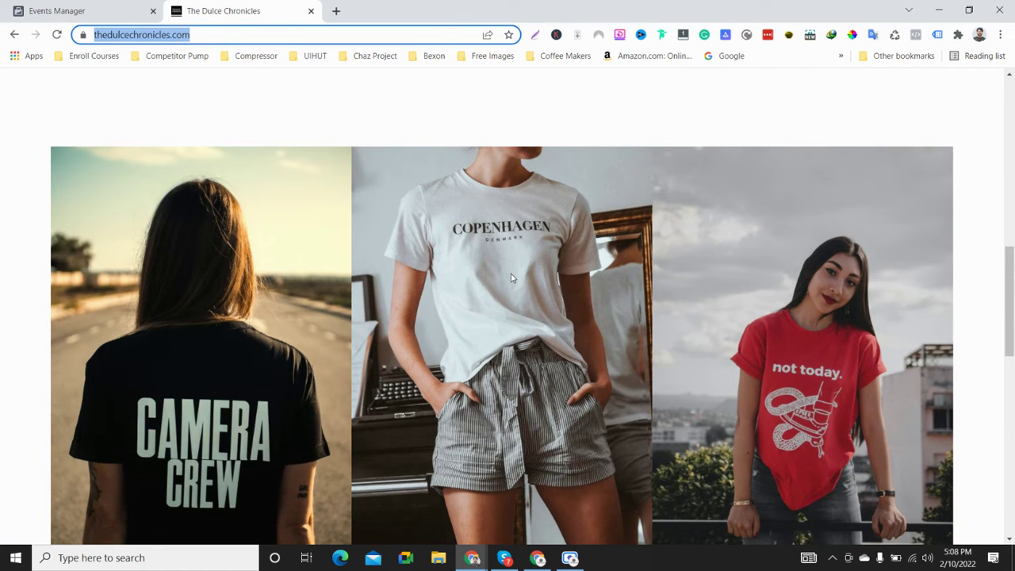
Step: Return to Events Manager and copy the Meta Pixel base code again
left_click(57, 10)
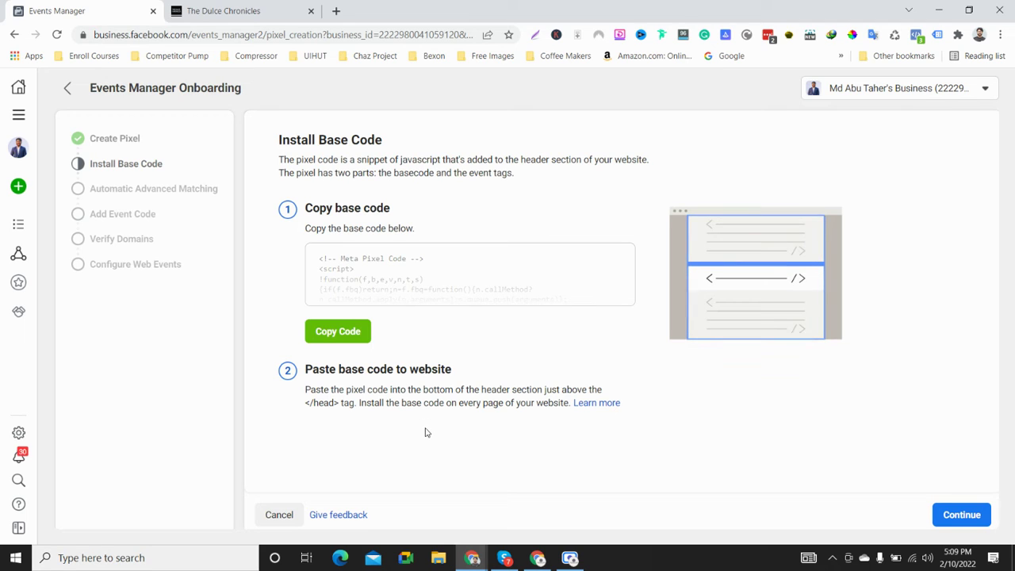
left_click(337, 332)
left_click_drag(341, 349, 345, 371)
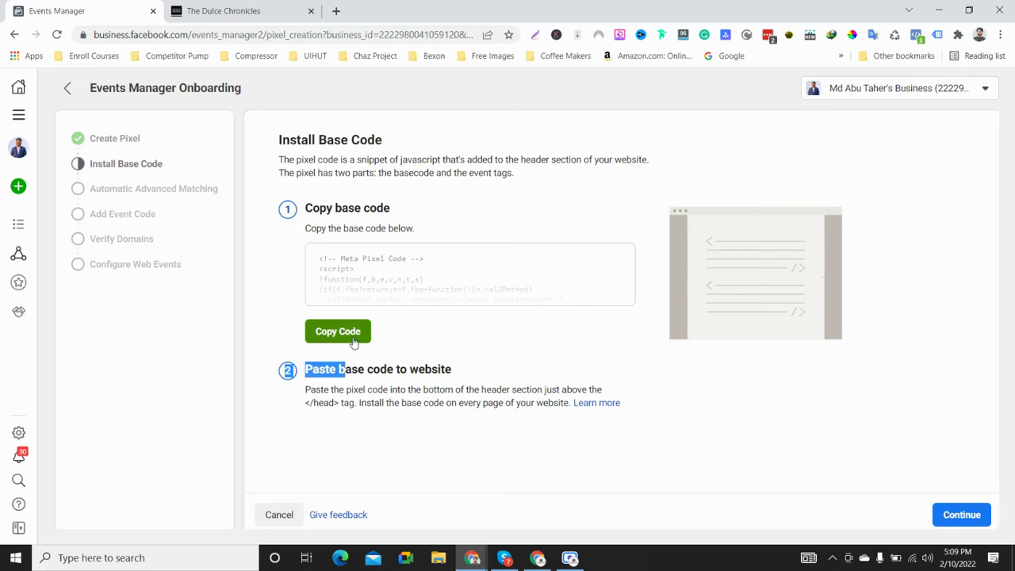
Step: Continue past the base code, turn on Automatic Advanced Matching with all customer information types, and continue to adding event code
left_click(983, 516)
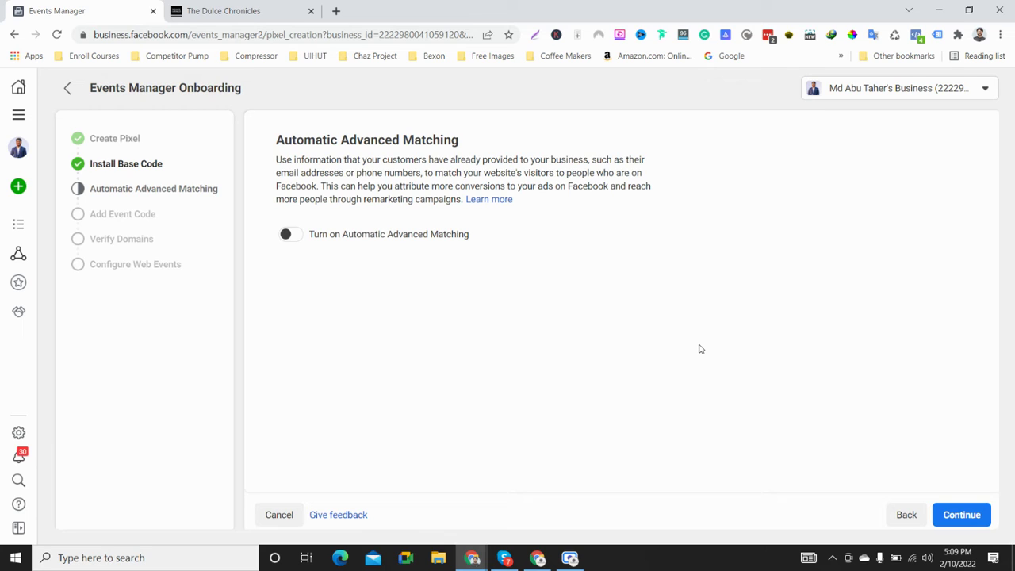
left_click(292, 235)
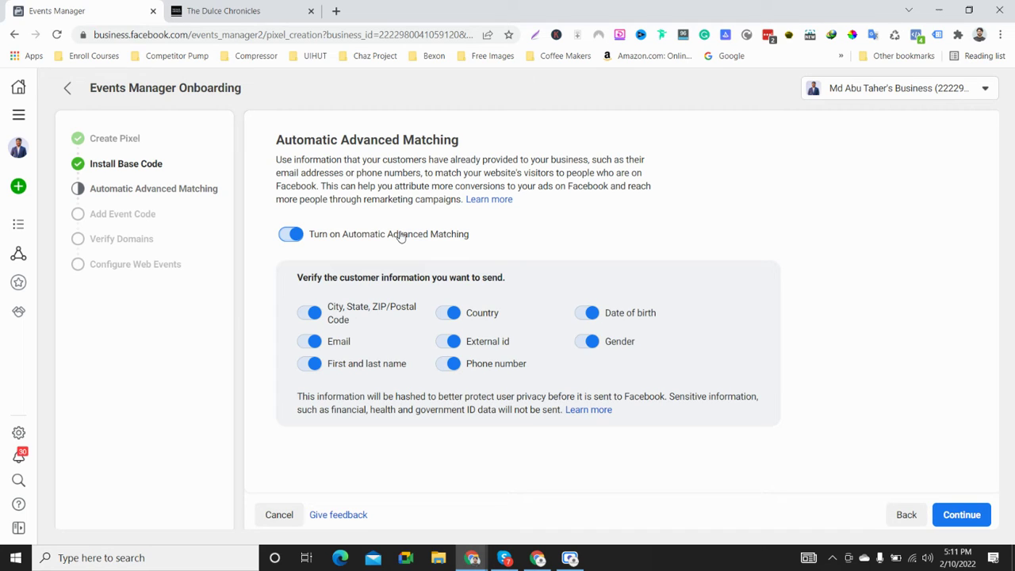
left_click(969, 517)
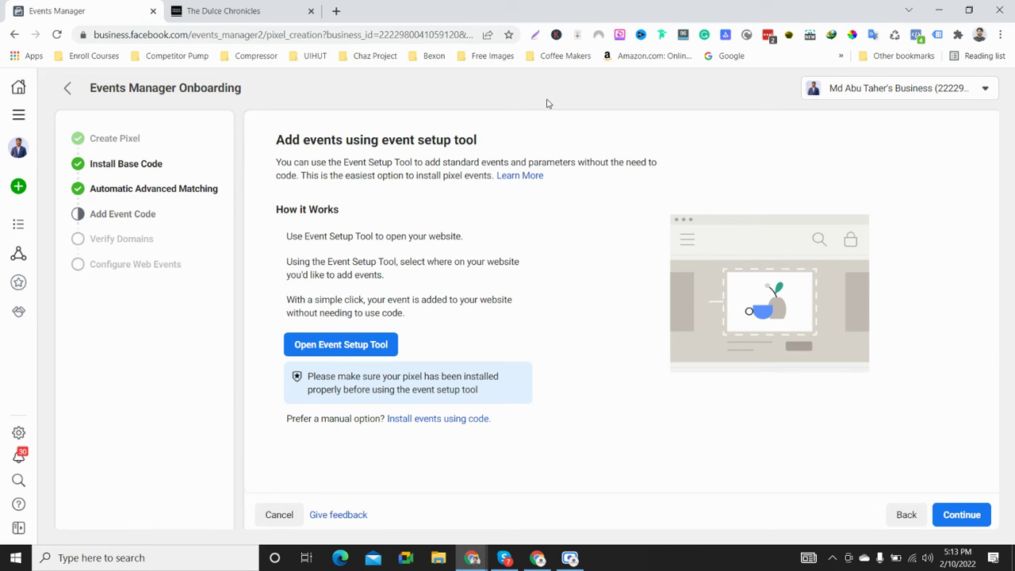
Step: Review the full length of The Dulce Chronicles home page, and return to the event setup tool page in Events Manager
left_click(222, 11)
scroll(792, 380, "down", 10)
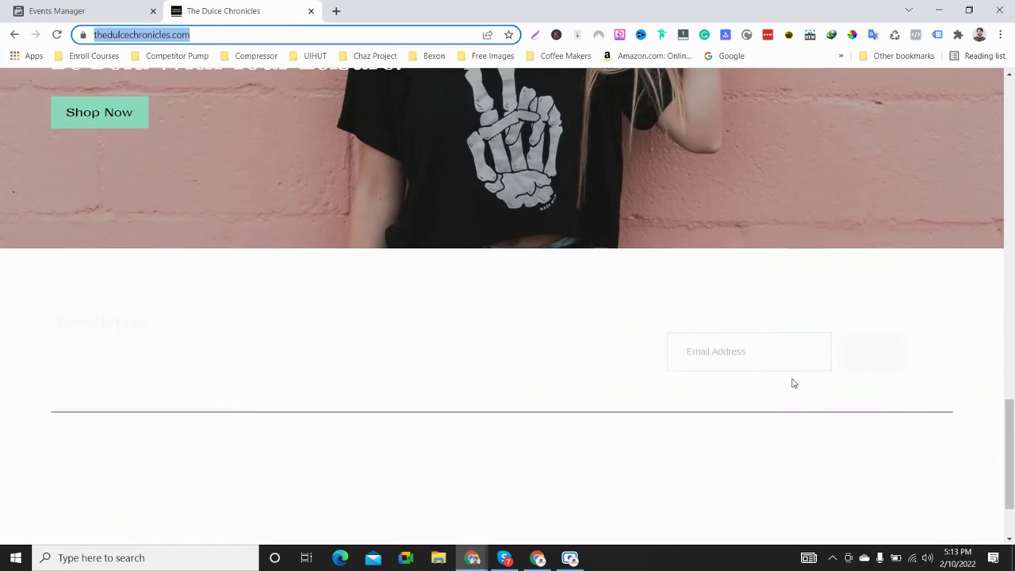
scroll(809, 385, "up", 10)
scroll(816, 388, "up", 8)
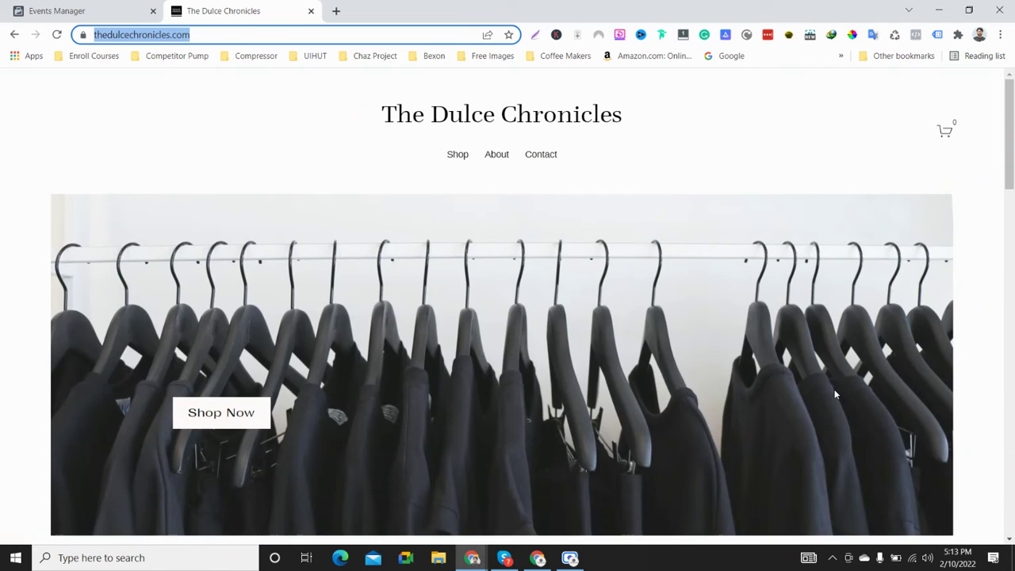
scroll(833, 391, "down", 4)
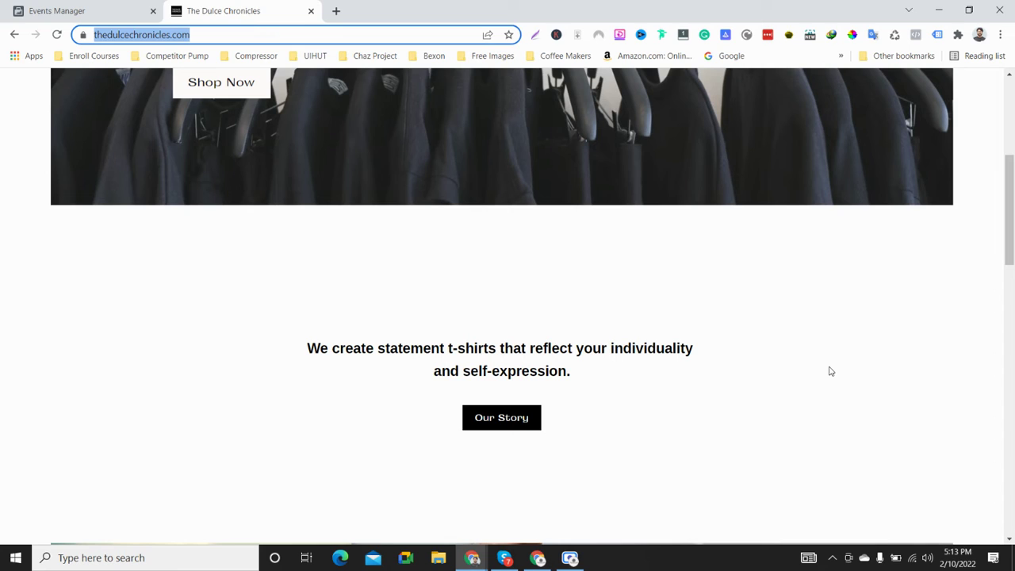
scroll(830, 370, "up", 5)
left_click(99, 7)
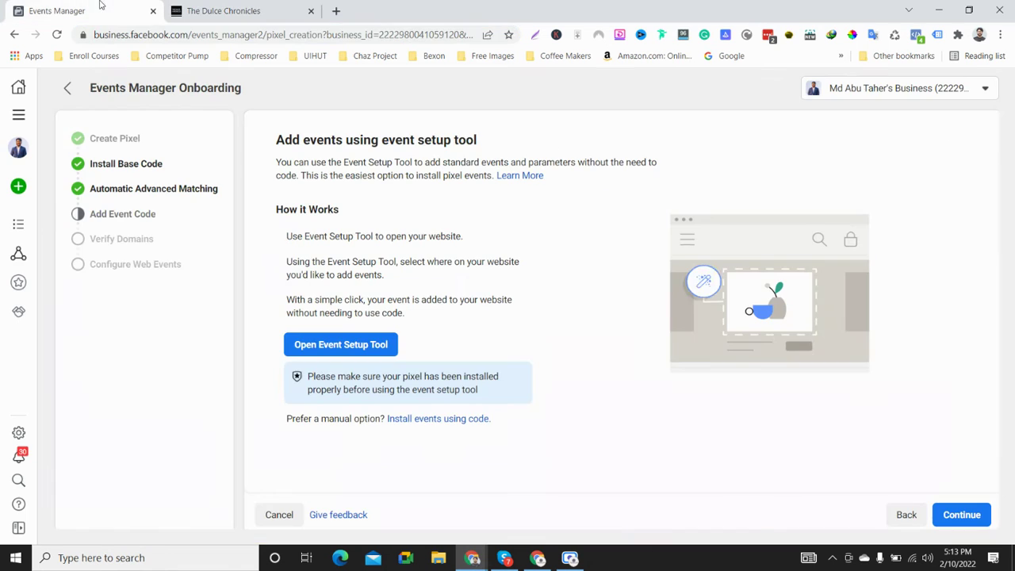
Step: Try the Shop Now link in The Dulce Chronicles home page banner, and go back to Events Manager
left_click(203, 11)
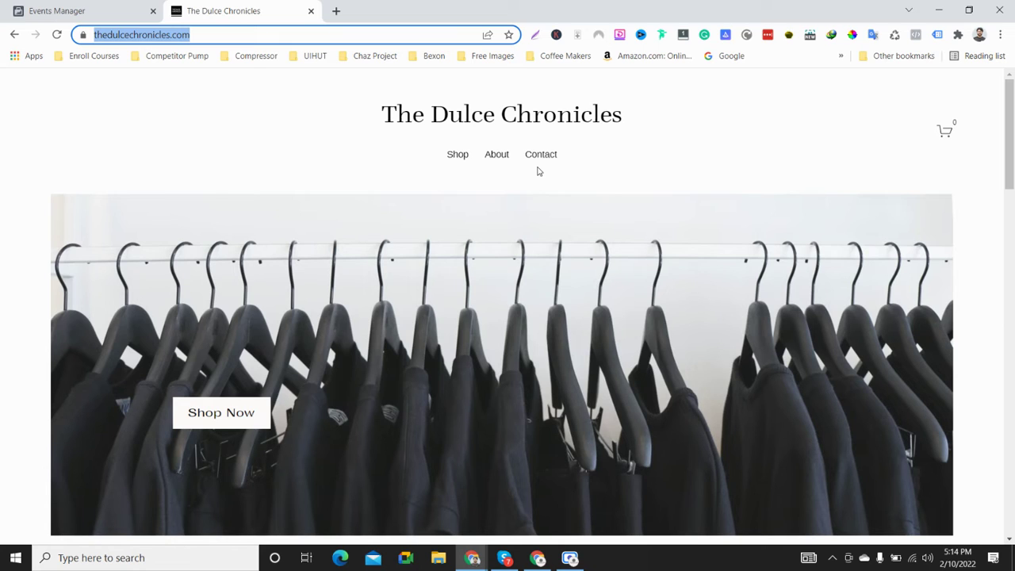
left_click(393, 127)
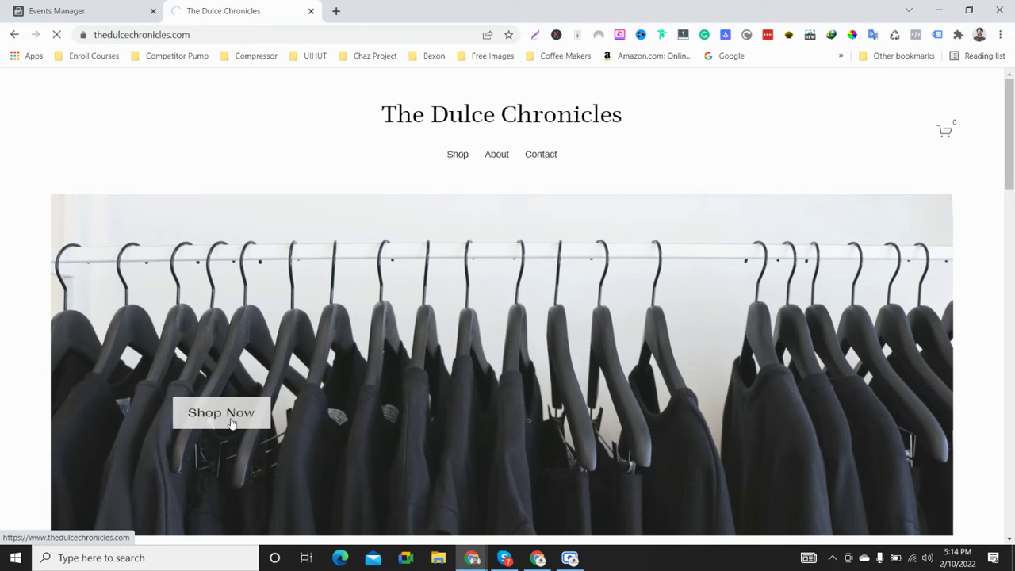
scroll(229, 421, "down", 2)
left_click(229, 292)
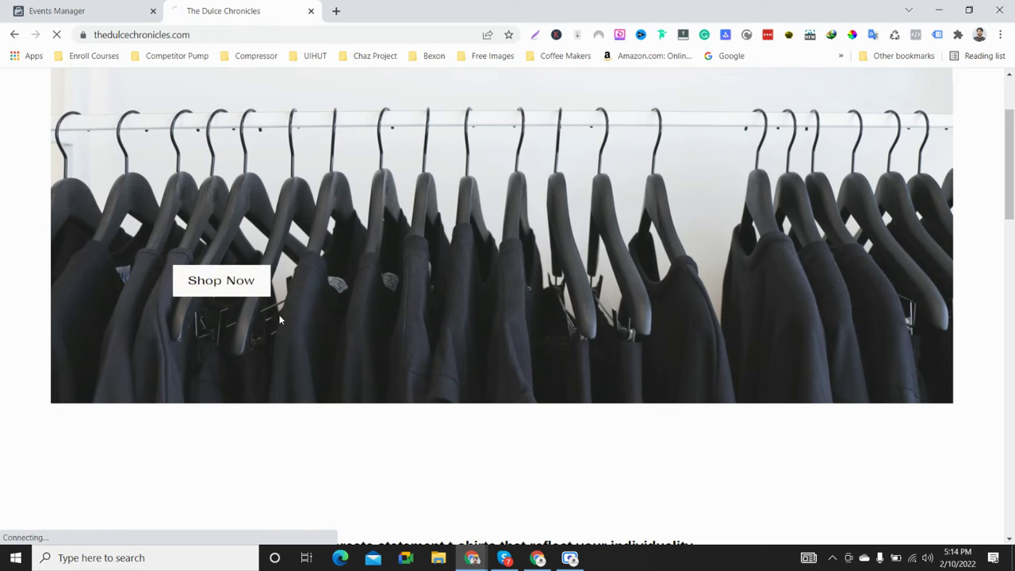
left_click(106, 7)
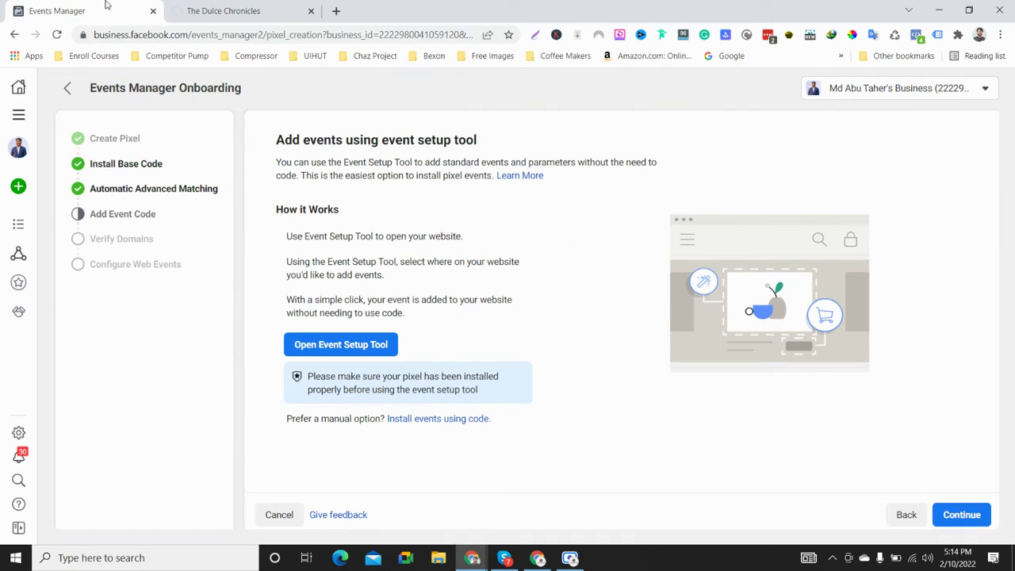
Step: Examine The Dulce Chronicles home page again, from the banner to the newsletter sign-up section
left_click(198, 10)
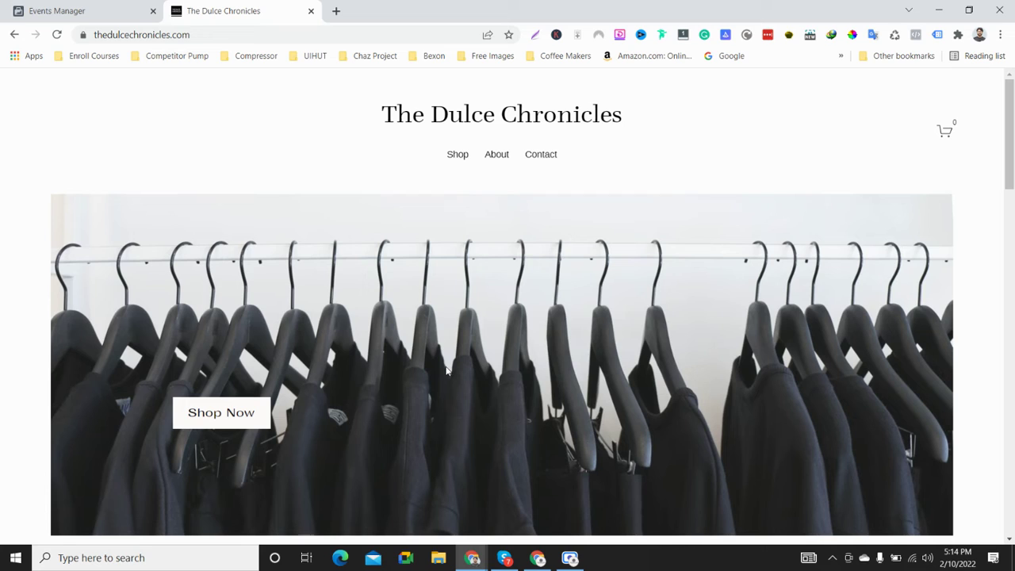
scroll(446, 369, "down", 10)
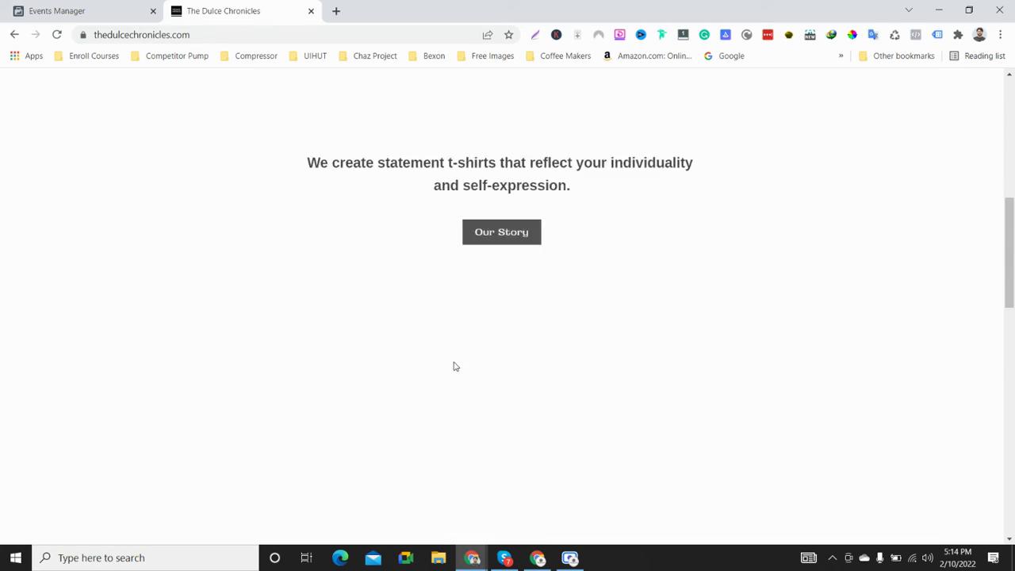
scroll(464, 362, "down", 10)
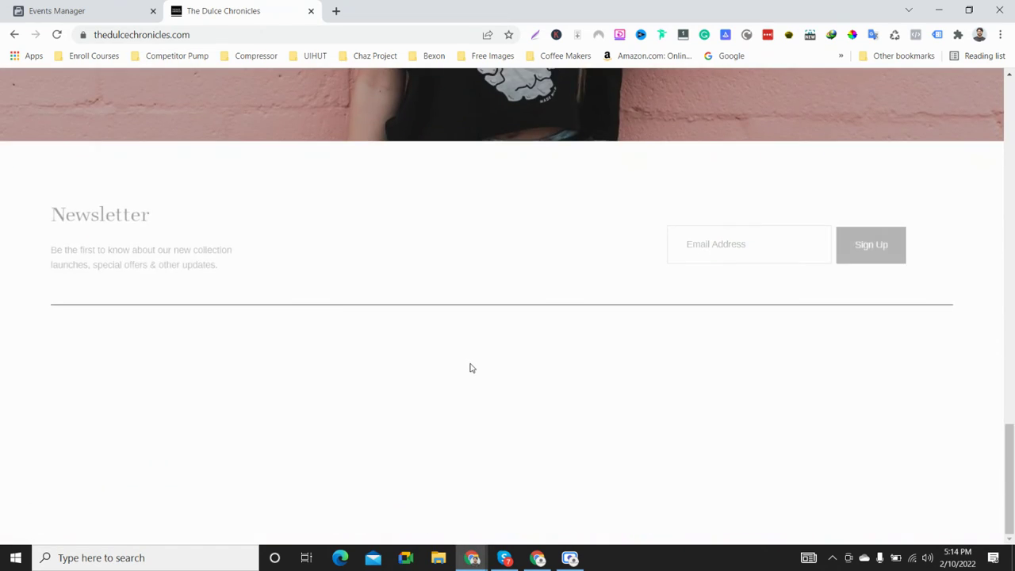
scroll(688, 376, "up", 7)
scroll(688, 376, "up", 10)
scroll(623, 297, "down", 4)
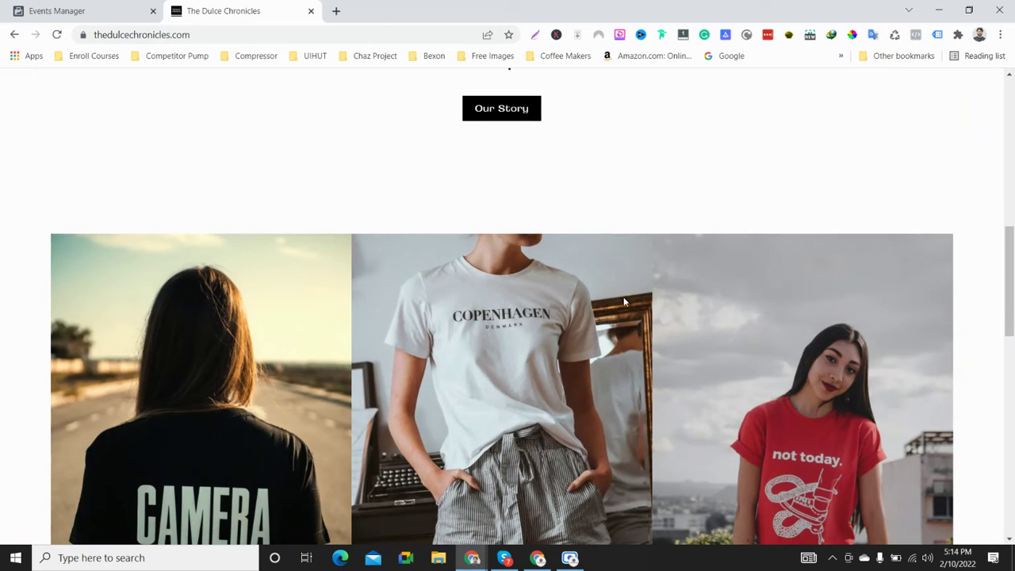
Step: Open the Our Story page from the home page and look it over
left_click(512, 107)
scroll(579, 254, "up", 3)
scroll(580, 253, "down", 4)
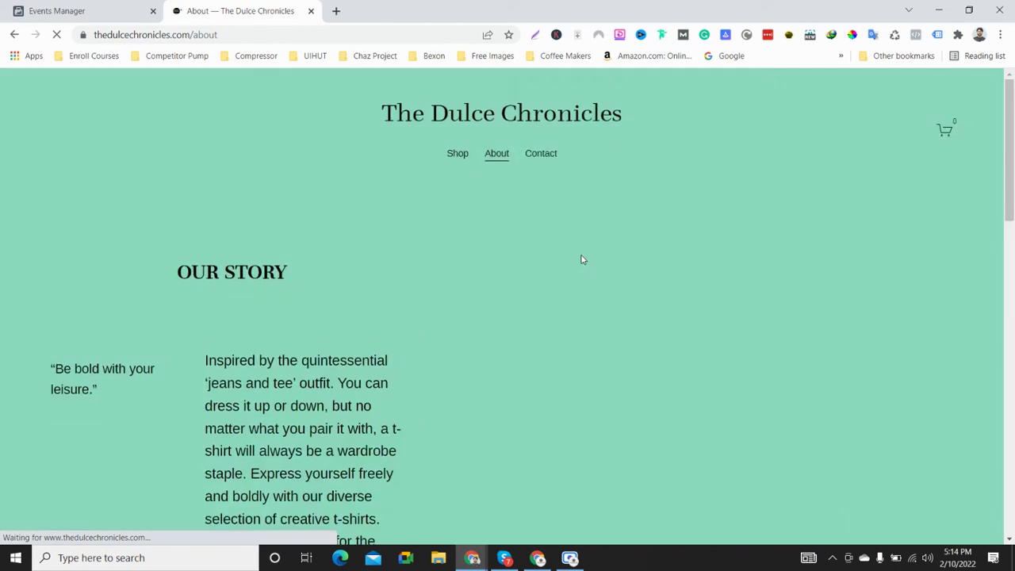
scroll(581, 257, "down", 4)
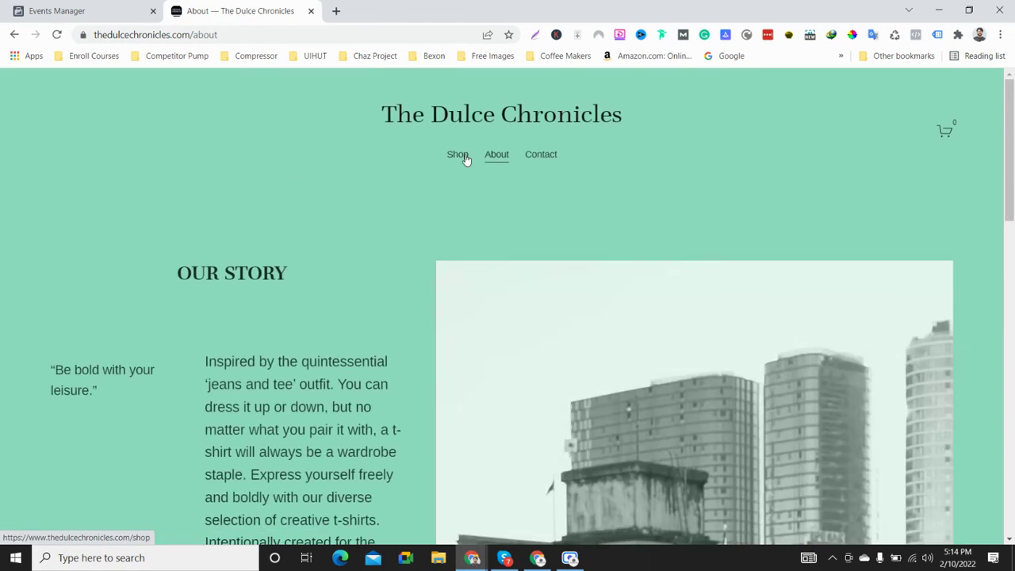
Step: Open the website's Shop page and browse the listed hoodies and T-shirts
left_click(460, 154)
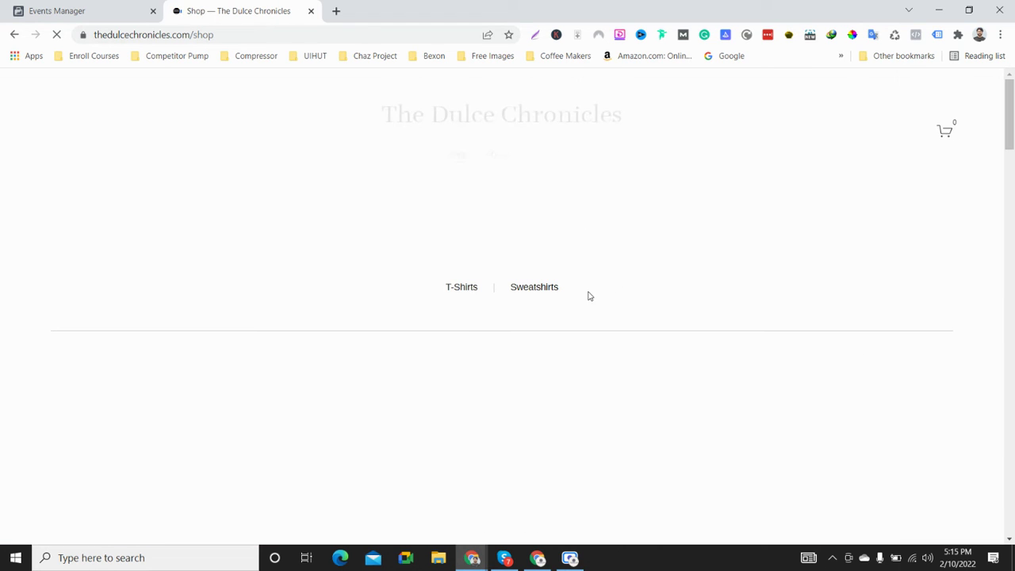
scroll(472, 326, "down", 2)
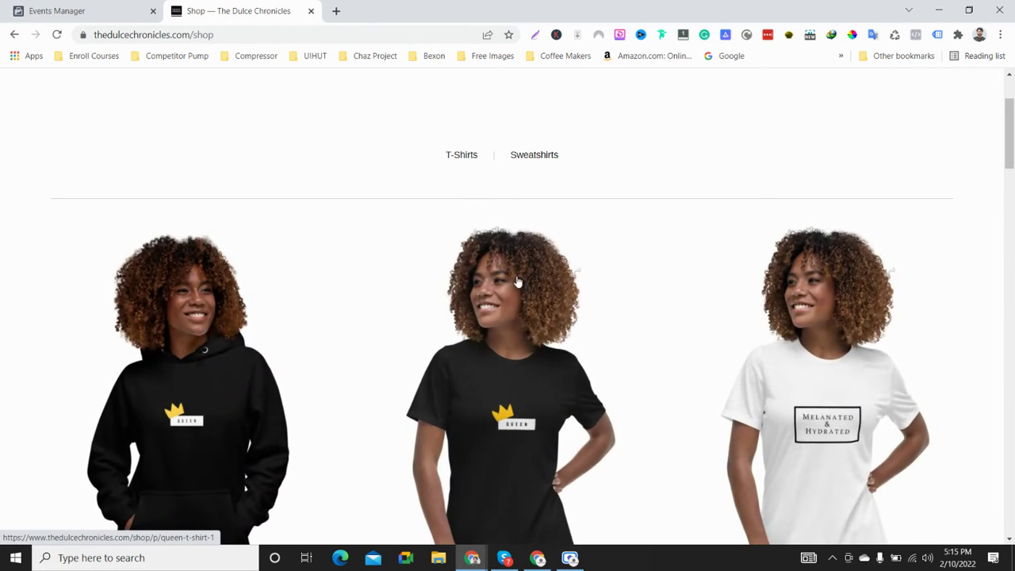
scroll(480, 214, "up", 1)
scroll(481, 220, "up", 1)
scroll(509, 323, "down", 3)
scroll(511, 333, "up", 1)
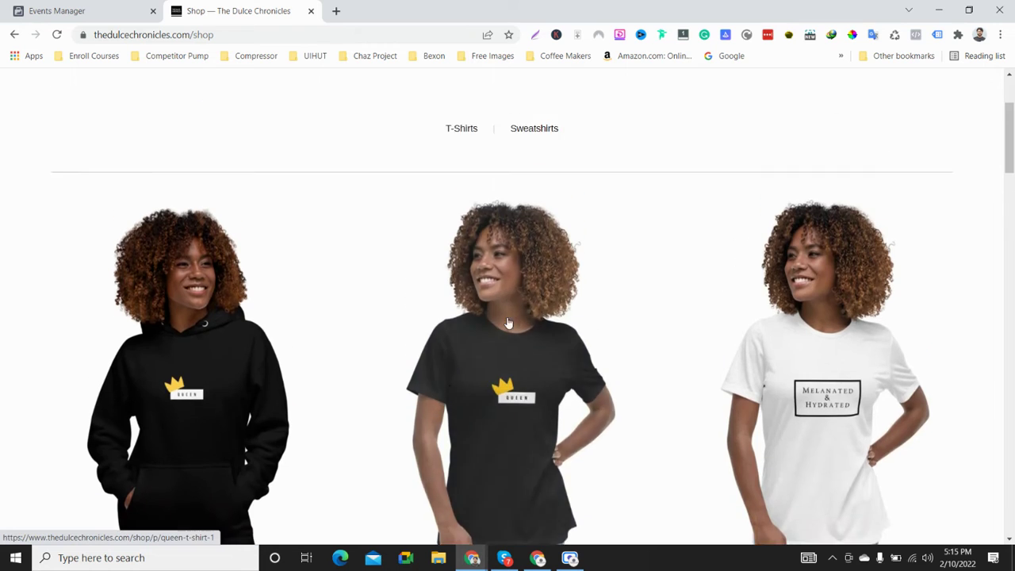
scroll(521, 354, "down", 4)
scroll(523, 352, "down", 8)
scroll(530, 351, "up", 10)
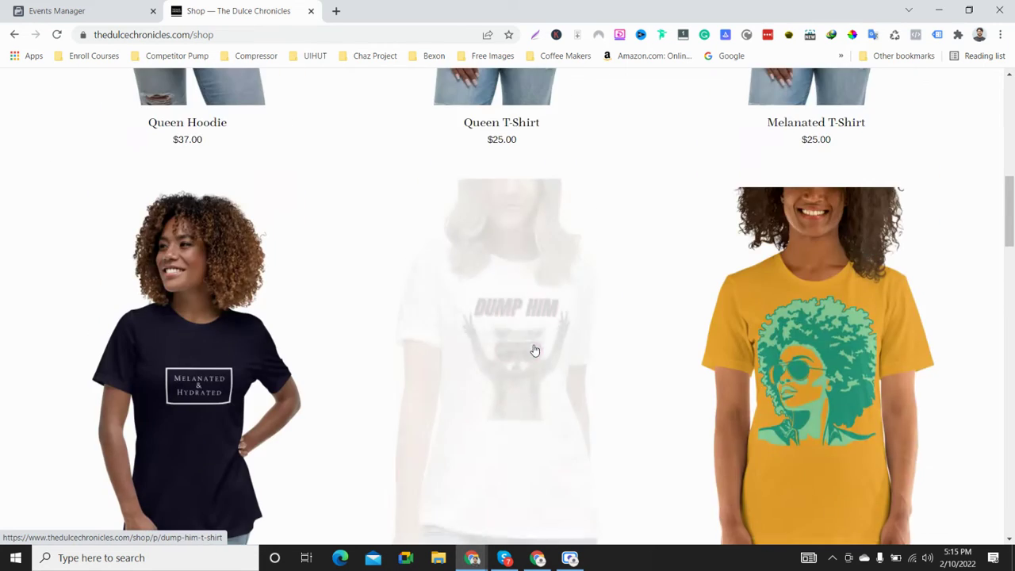
Step: Open the Queen T-Shirt product page and examine its name, price, color, size and quantity options and Add To Cart section
left_click(600, 219)
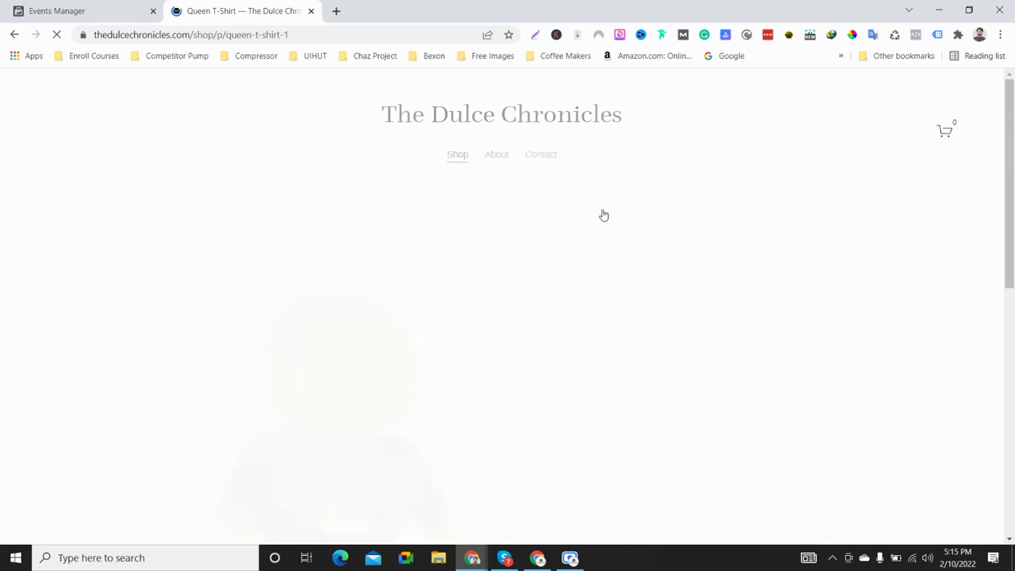
scroll(603, 216, "down", 7)
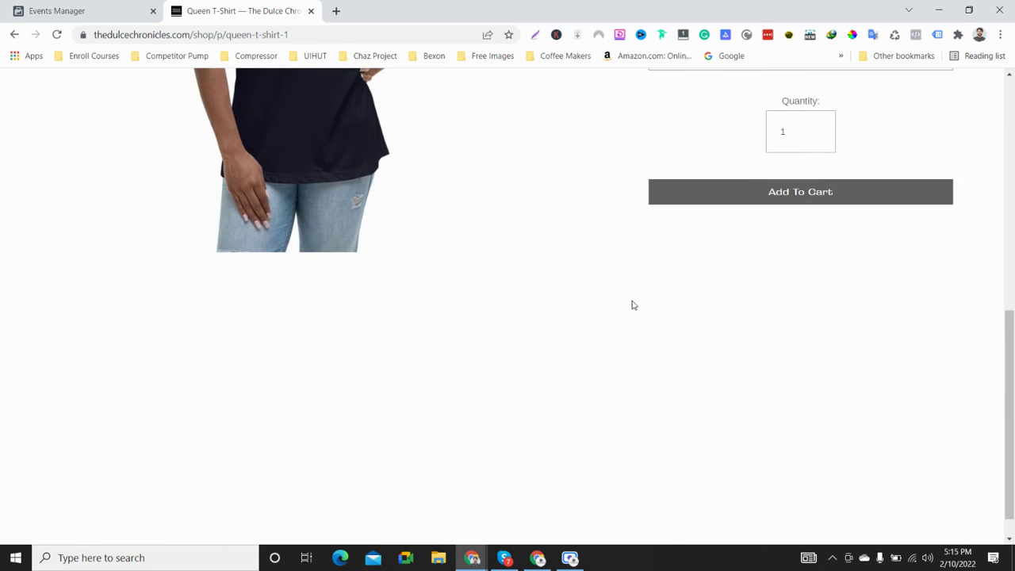
scroll(634, 304, "up", 1)
scroll(641, 306, "up", 5)
scroll(639, 304, "down", 3)
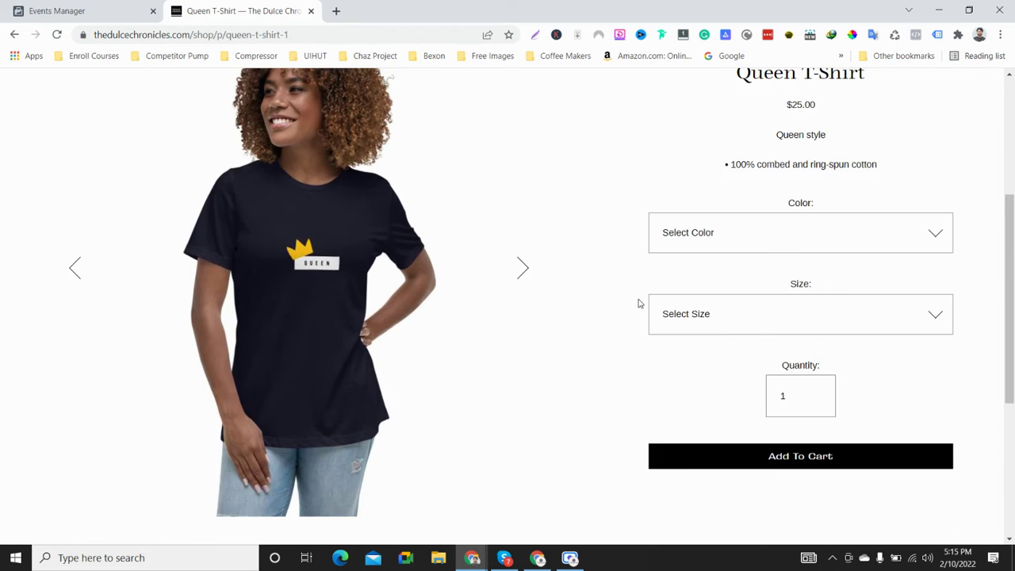
scroll(638, 299, "up", 4)
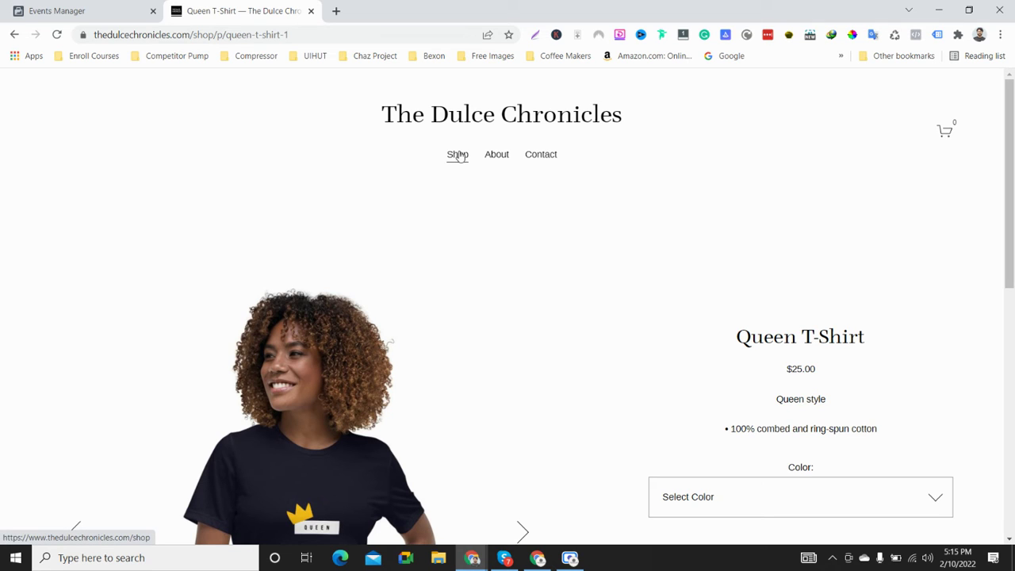
scroll(524, 262, "down", 2)
scroll(535, 269, "up", 2)
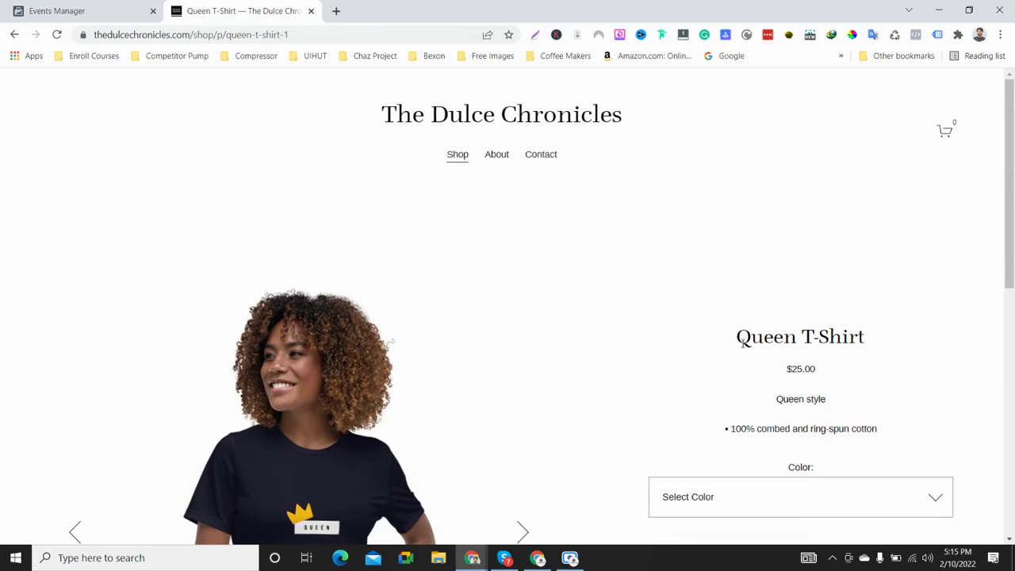
scroll(765, 339, "down", 2)
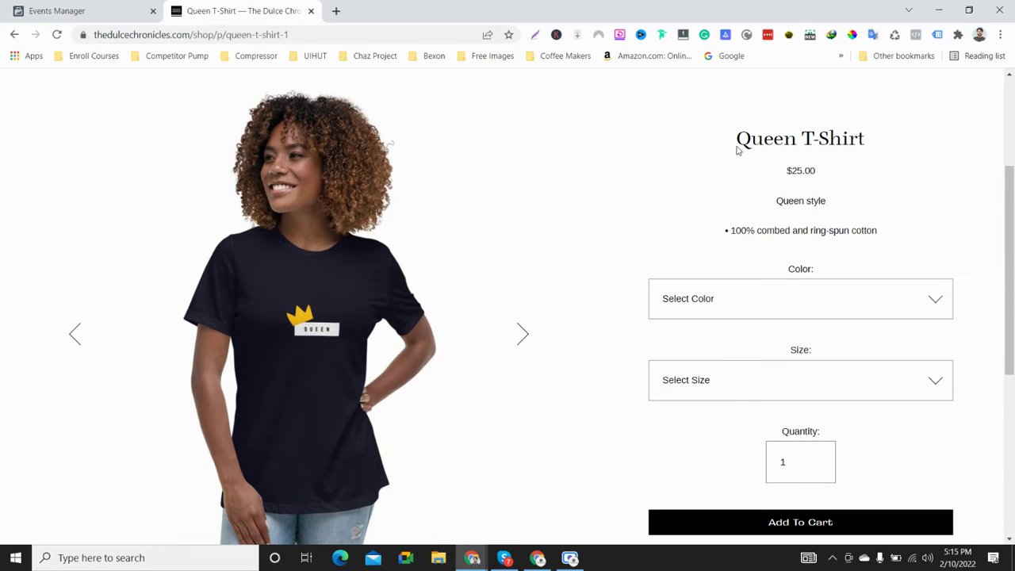
left_click_drag(735, 139, 875, 143)
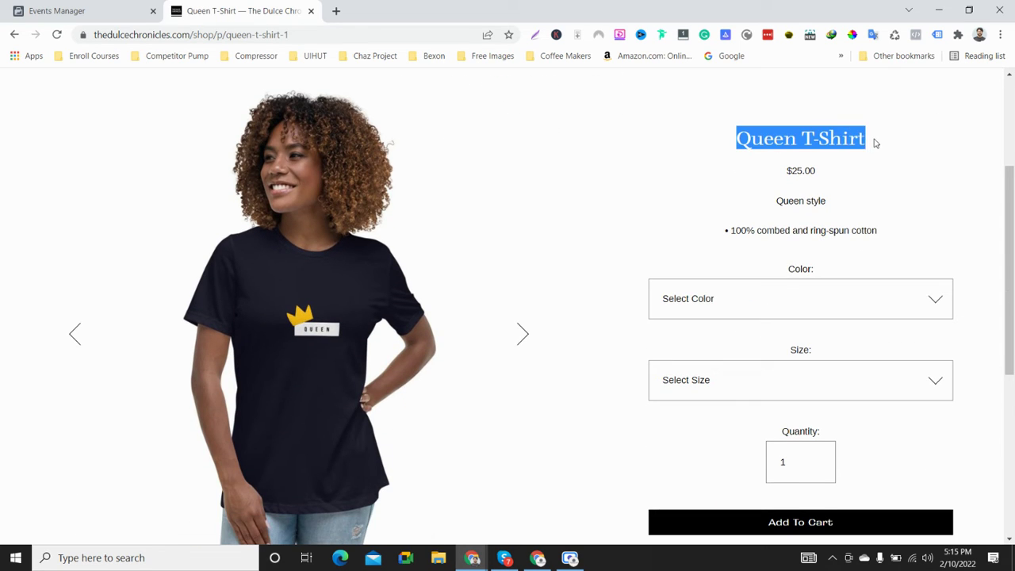
left_click(875, 143)
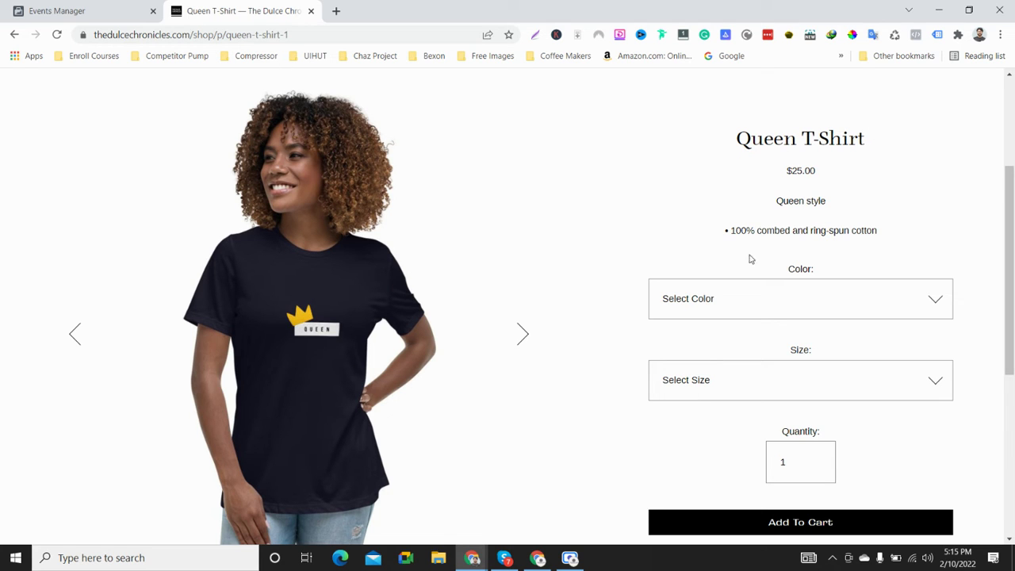
scroll(753, 269, "down", 3)
scroll(759, 293, "up", 4)
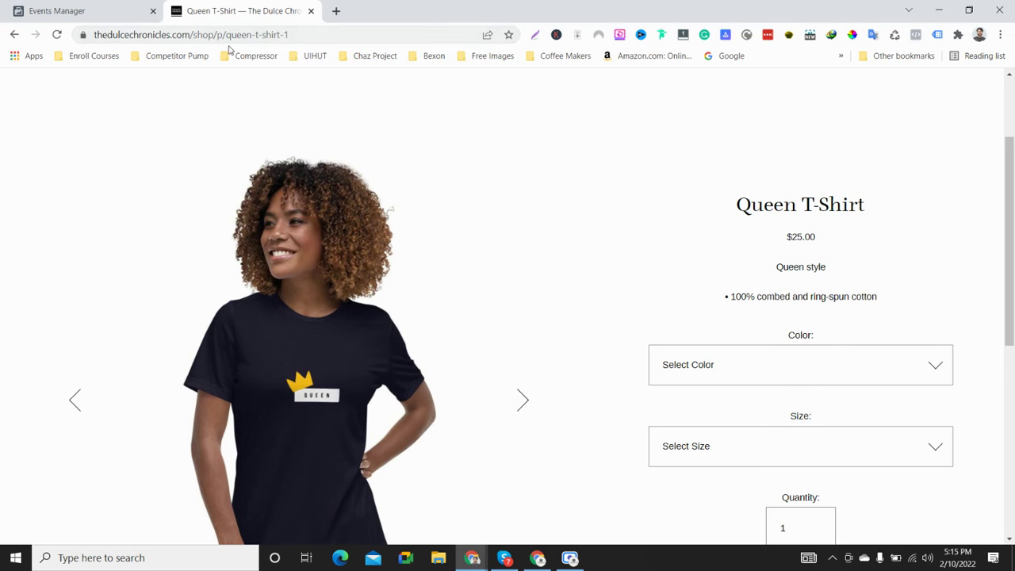
Step: Try repeatedly to add the Queen T-Shirt to the cart without choosing a color or size, dismissing the notice each time
scroll(713, 341, "down", 3)
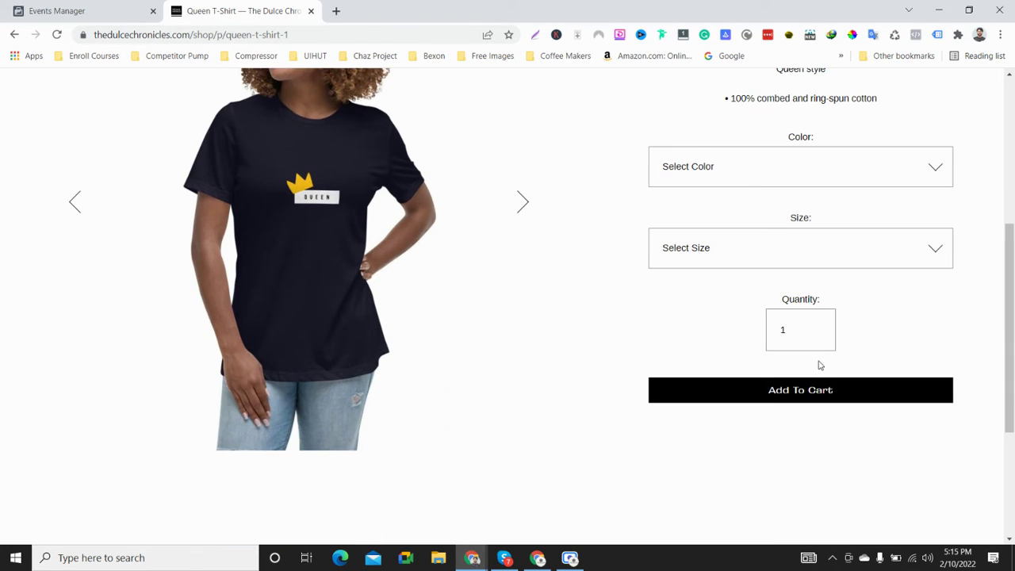
left_click(812, 390)
left_click(131, 159)
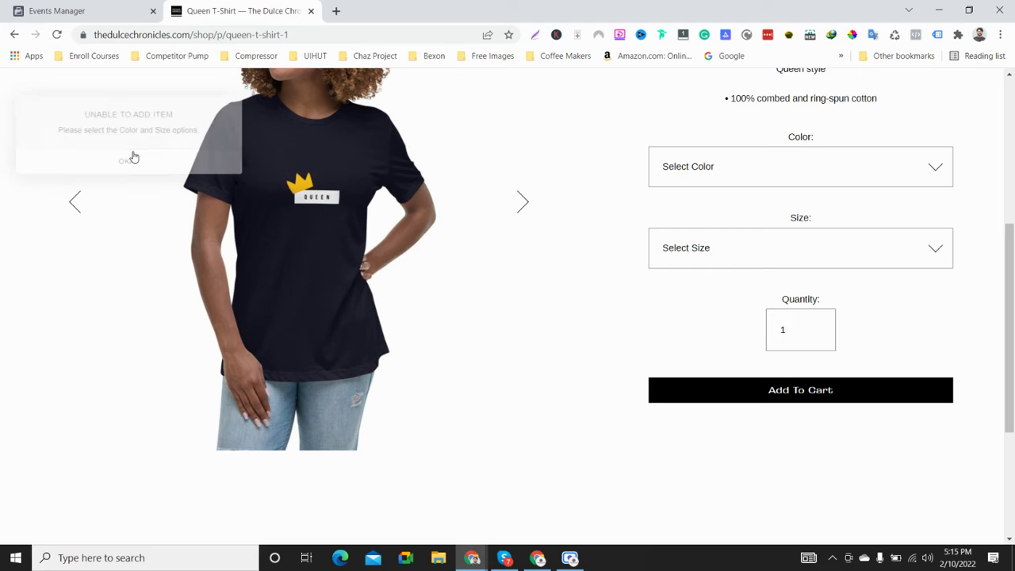
left_click(750, 386)
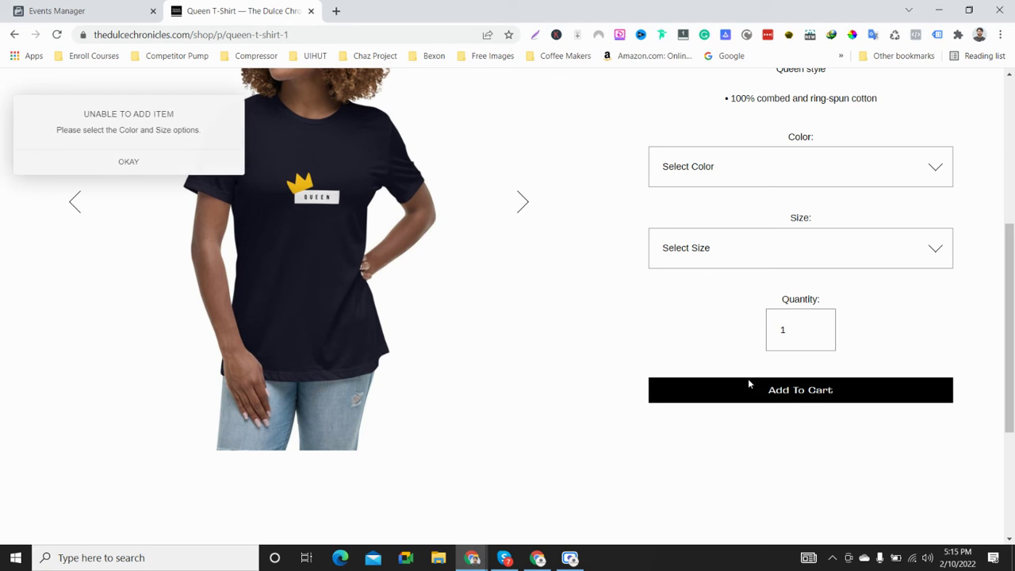
left_click(133, 155)
left_click(880, 391)
left_click(151, 160)
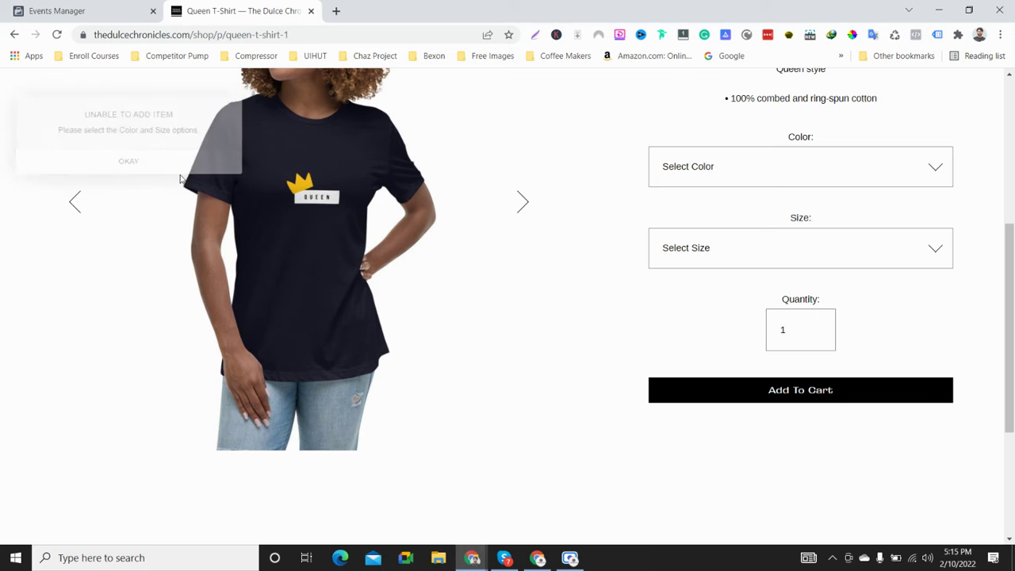
left_click(804, 400)
left_click(151, 171)
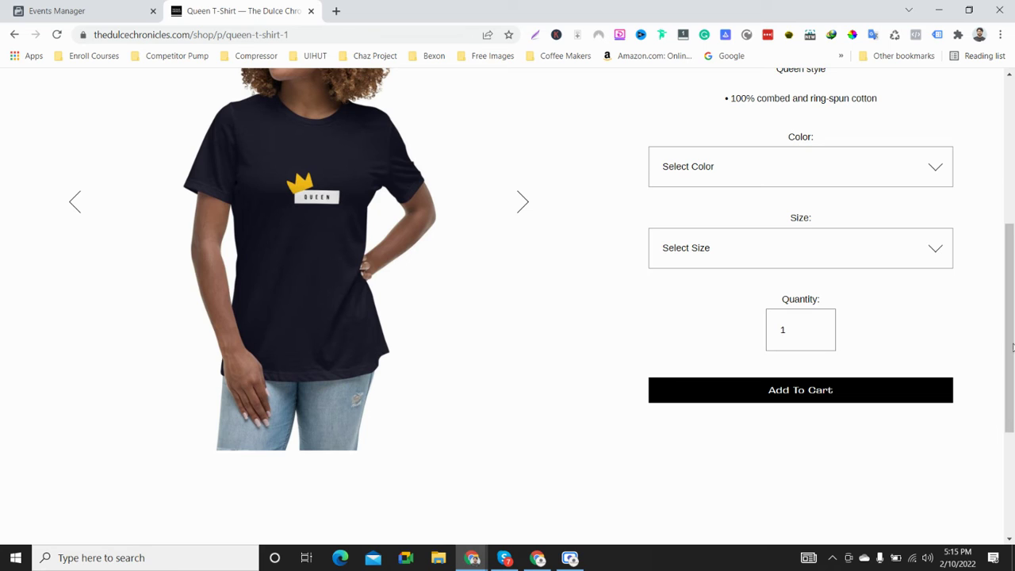
left_click(826, 397)
left_click(147, 169)
left_click(795, 390)
left_click(116, 164)
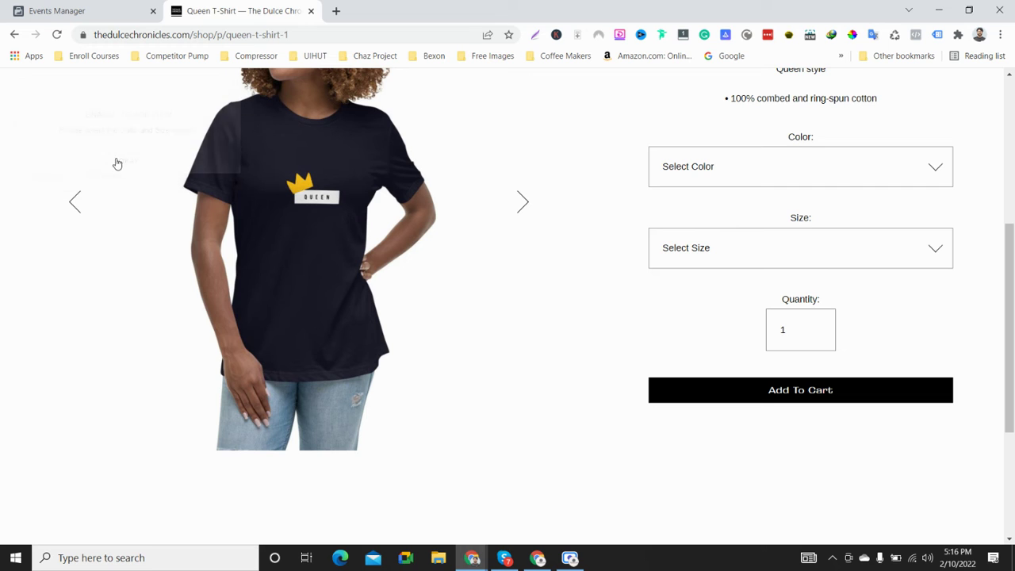
Step: Open the UIHUT website in a new browser tab and go to its listing of all resources
left_click(335, 11)
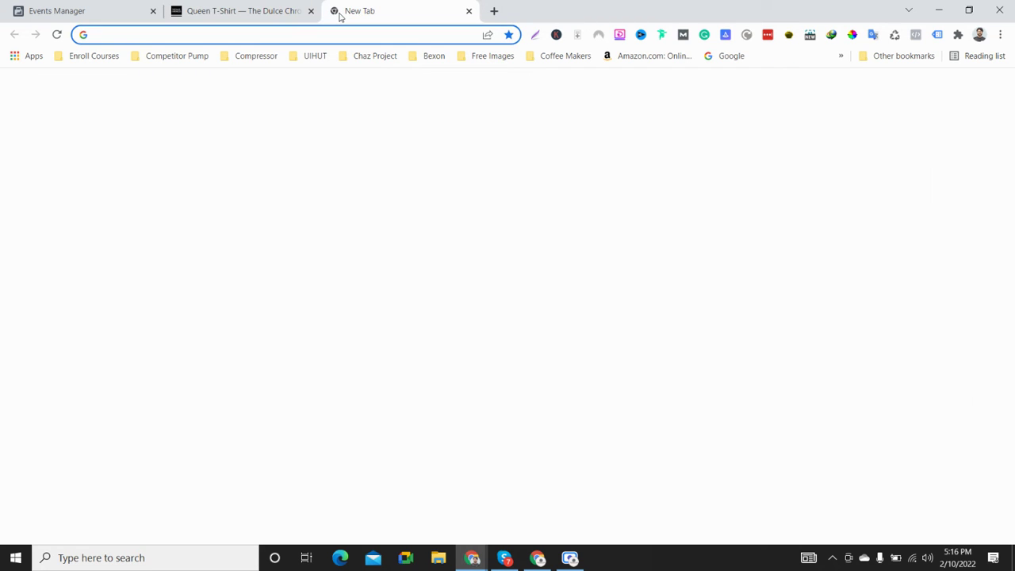
type("ui")
key("Return")
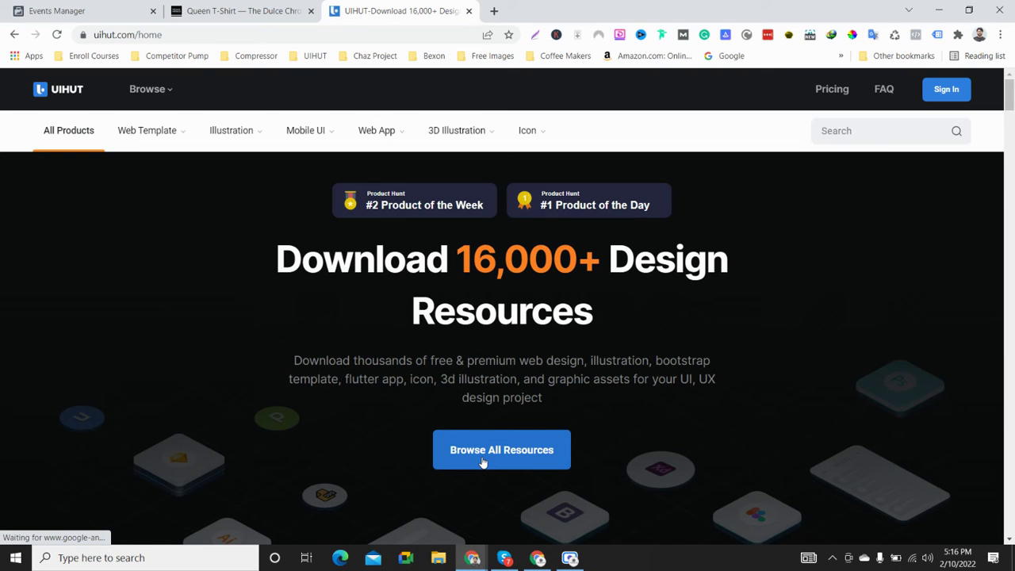
left_click(482, 462)
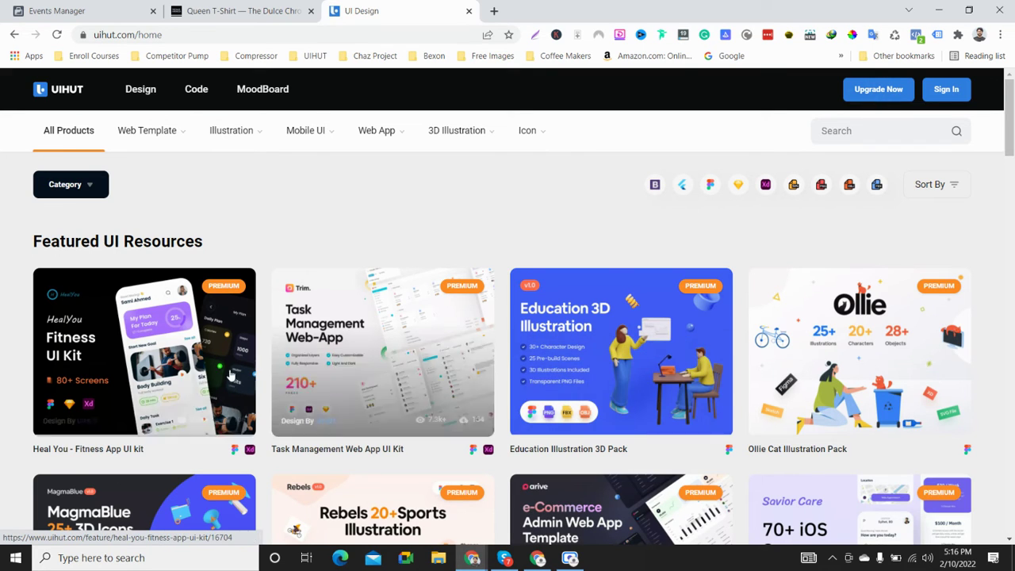
Step: Open the Heal You - Fitness App UI kit page and look over its details and design file downloads
left_click(181, 338)
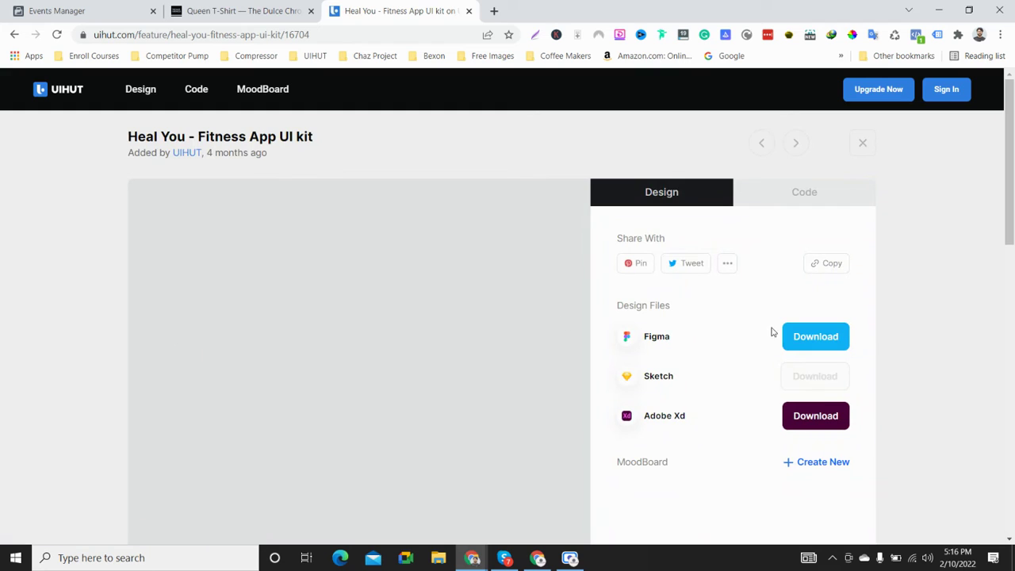
scroll(882, 341, "down", 10)
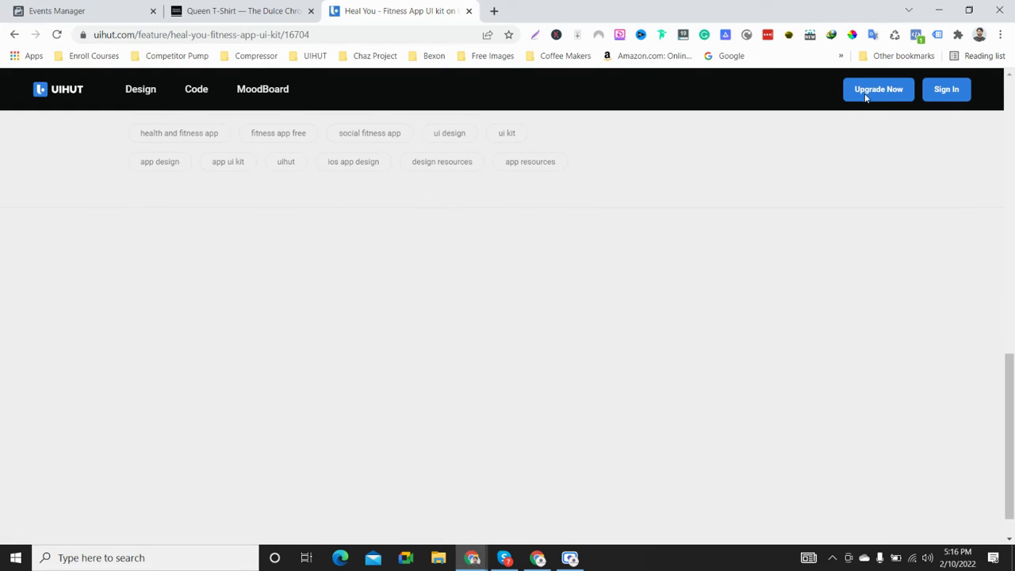
scroll(924, 163, "up", 4)
scroll(888, 99, "up", 5)
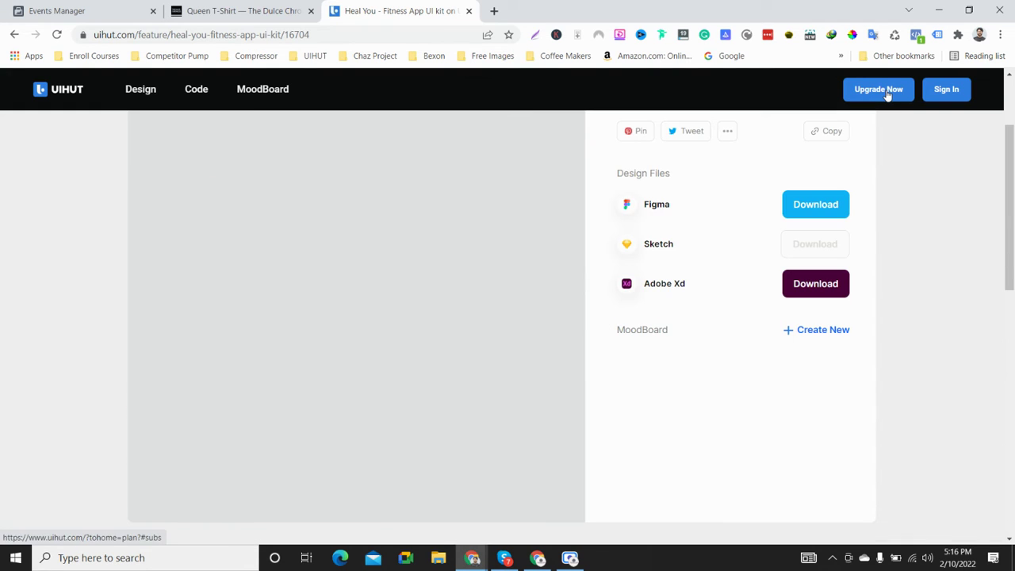
Step: Go to UIHUT's upgrade page, inspect its address and find the Plan & Pricing section
left_click(887, 93)
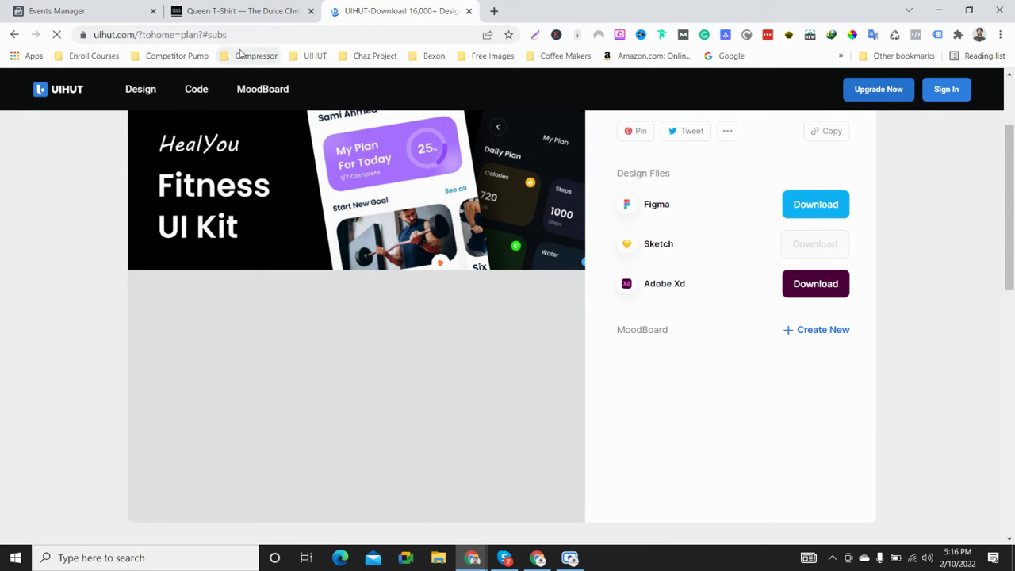
left_click_drag(225, 36, 181, 36)
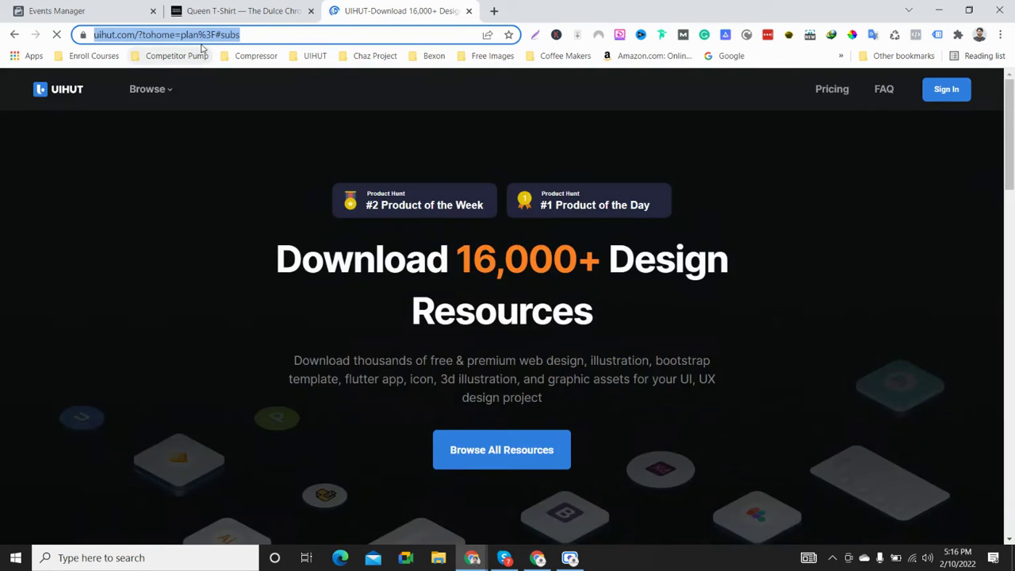
left_click(278, 35)
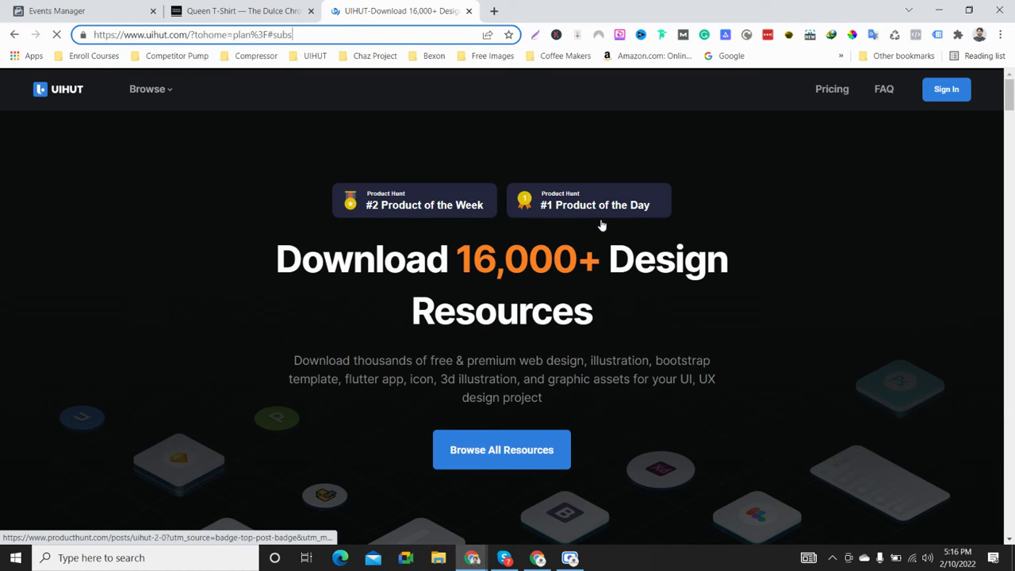
scroll(601, 227, "down", 10)
scroll(610, 246, "down", 15)
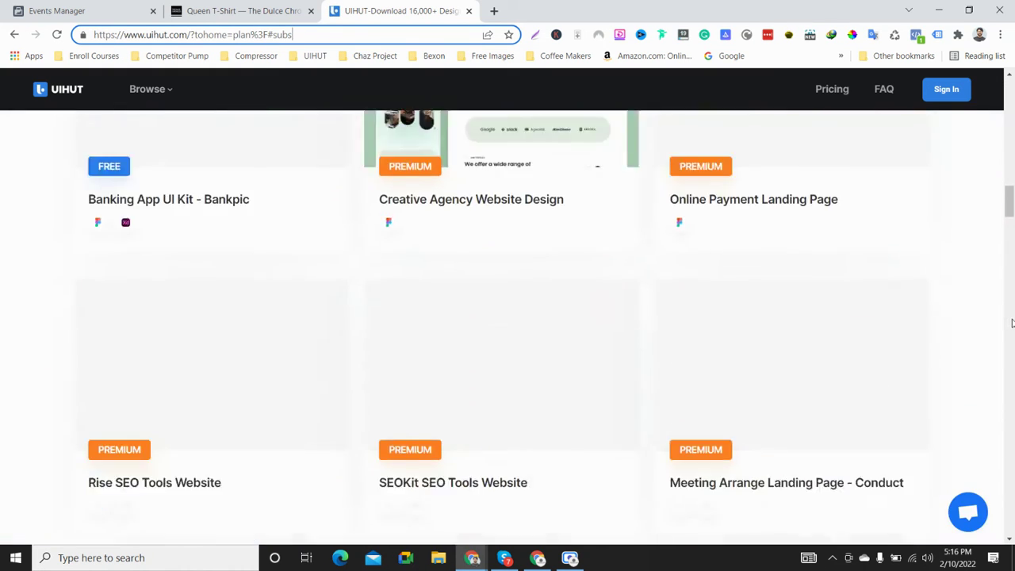
scroll(591, 319, "down", 15)
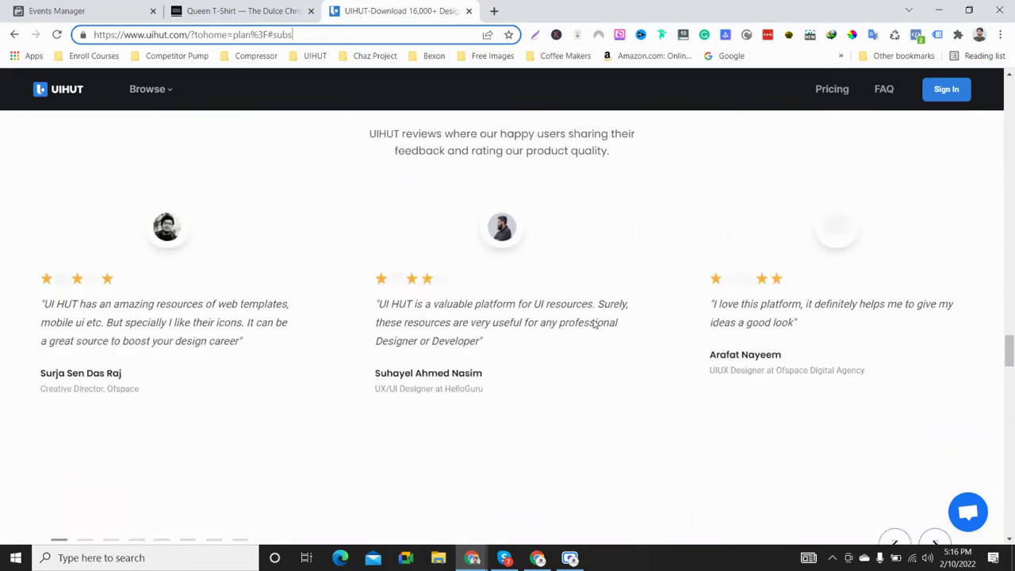
scroll(597, 323, "up", 3)
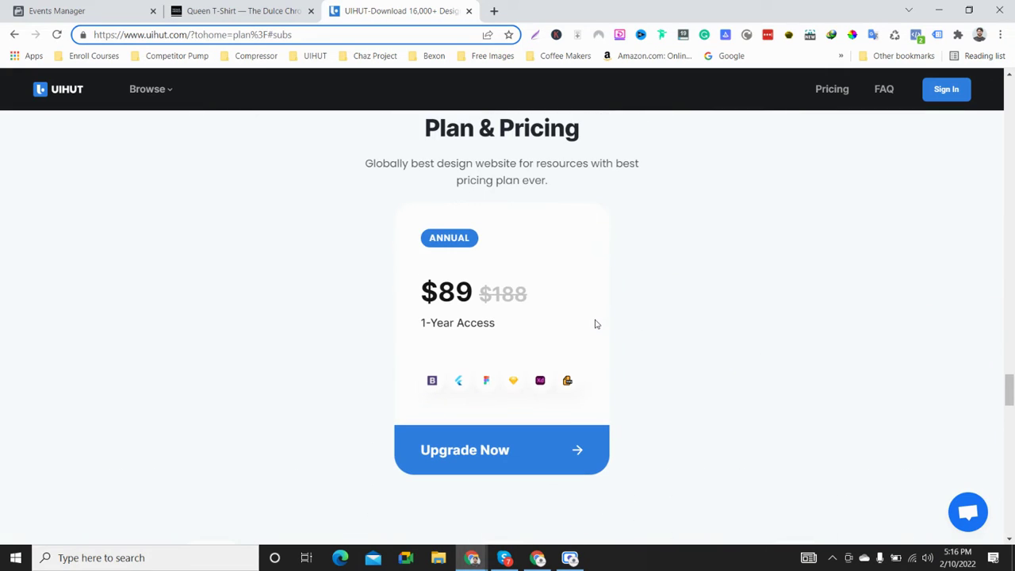
Step: Choose to upgrade to the annual 1-Year Access plan and look over the Sign In page
left_click(460, 454)
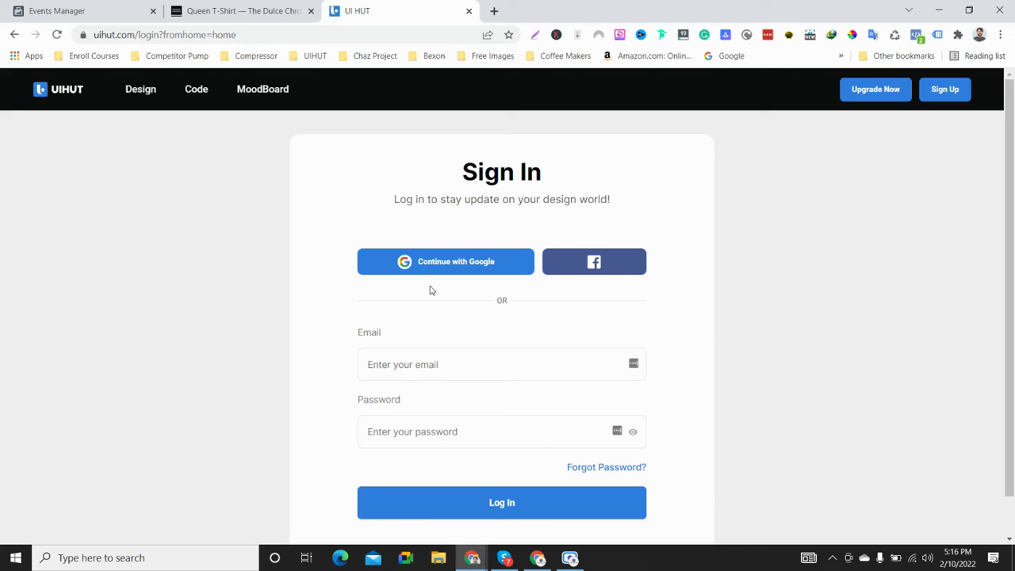
scroll(476, 315, "down", 1)
scroll(478, 317, "up", 1)
scroll(477, 318, "down", 1)
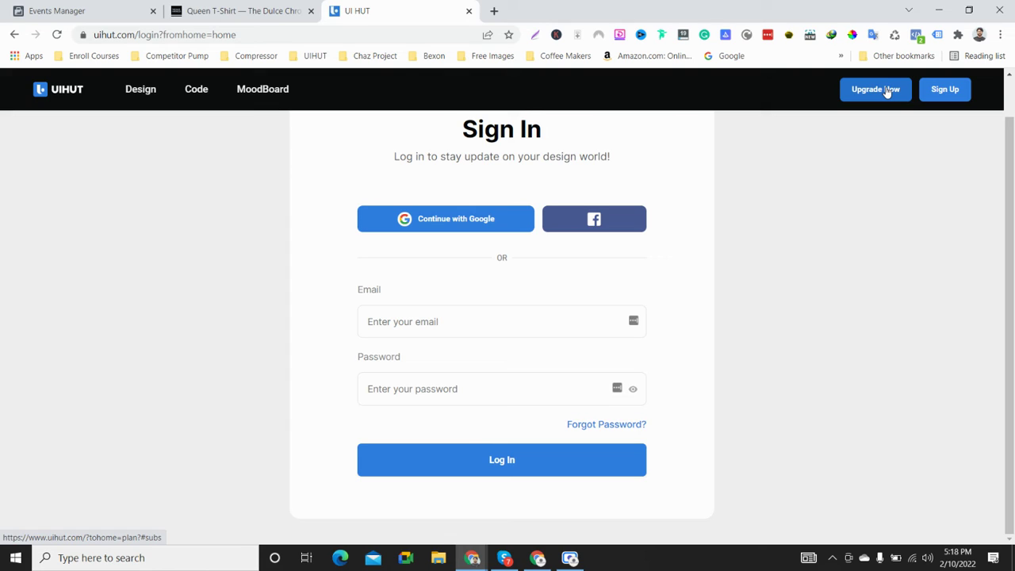
Step: Return to Events Manager and continue the pixel onboarding past Add Event Code and Verify Domains to Configure Web Events
left_click(77, 11)
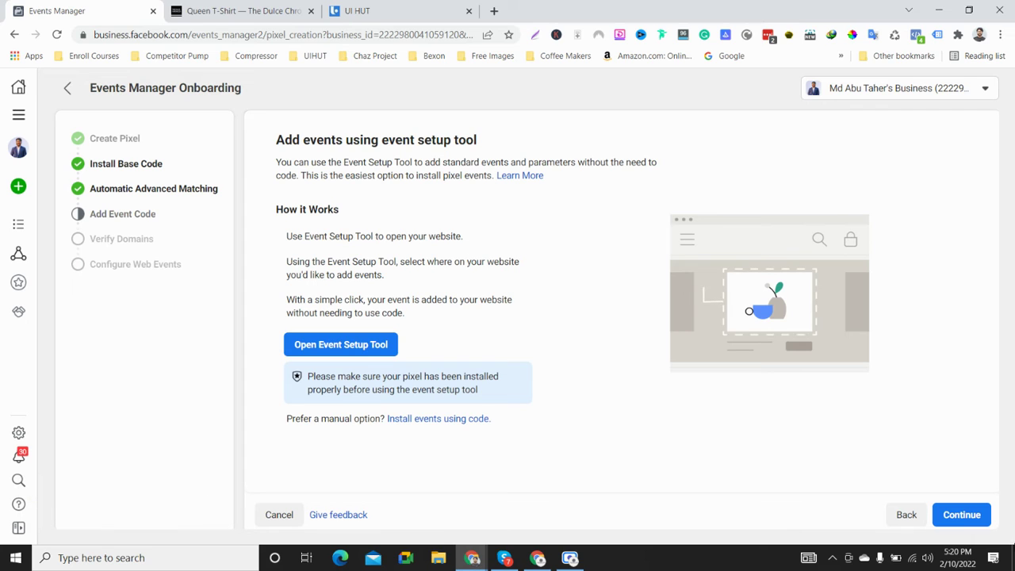
left_click(968, 517)
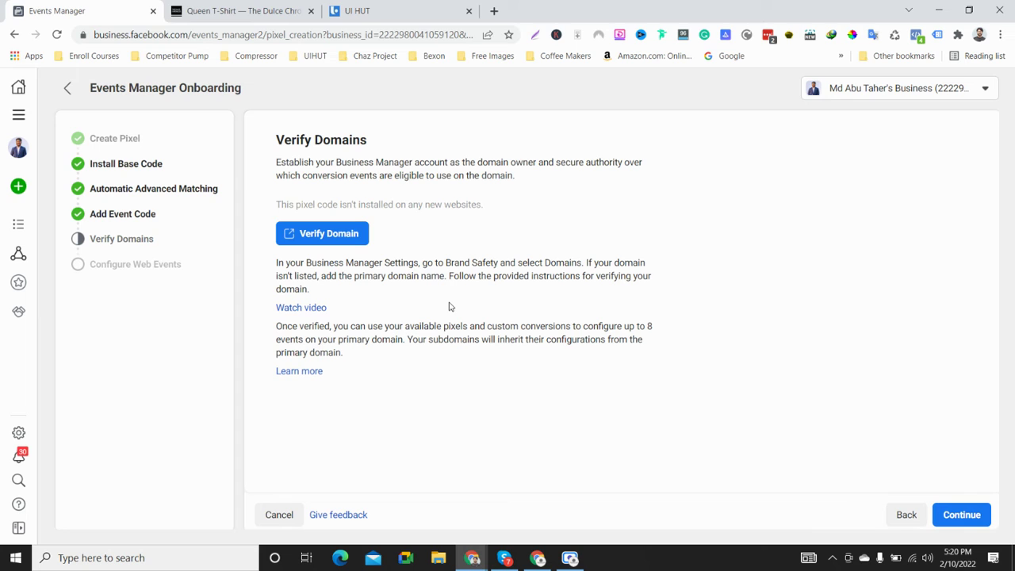
left_click(246, 6)
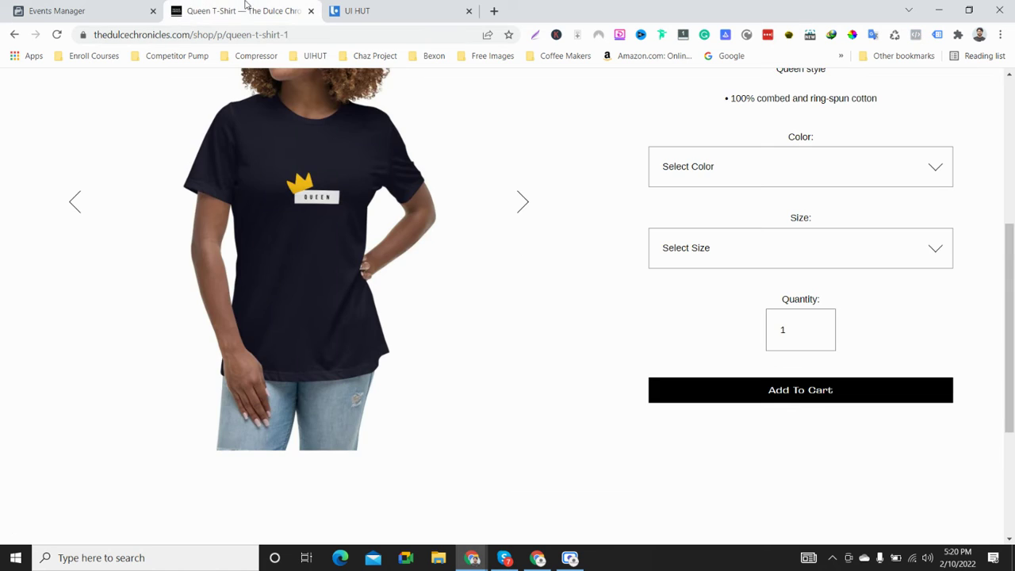
left_click(93, 9)
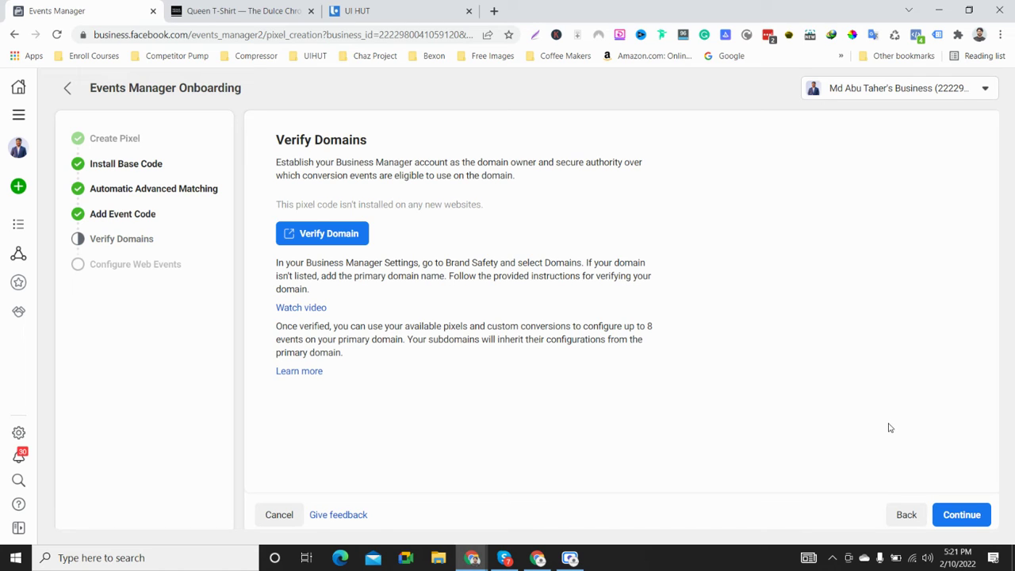
left_click(969, 515)
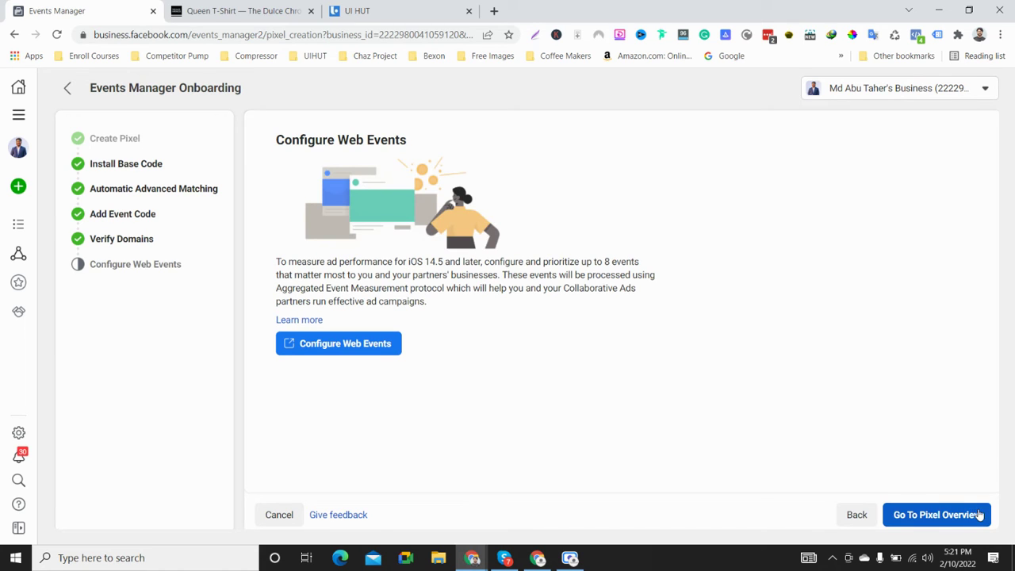
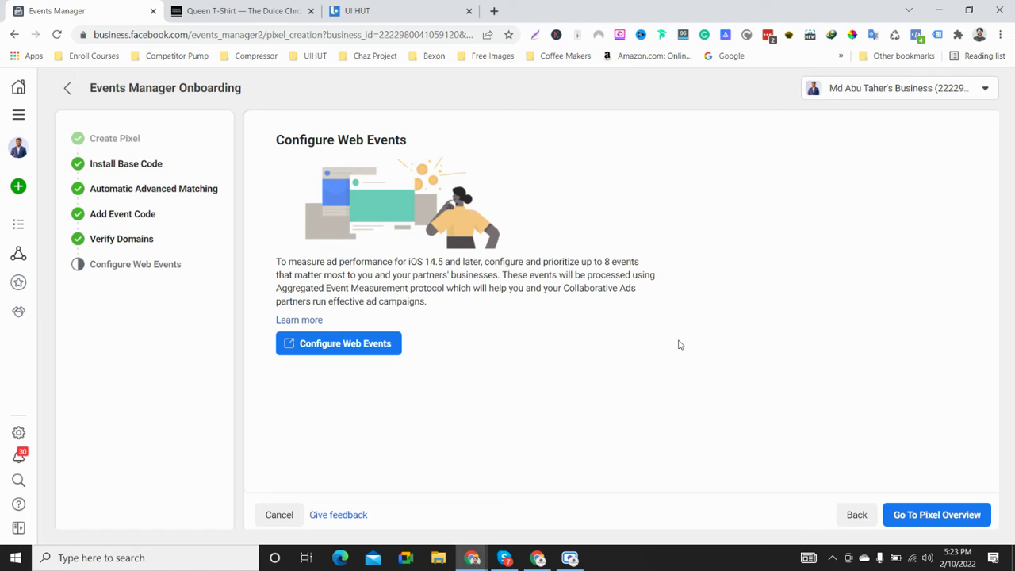
Step: Switch back to UIHUT and sign in with the first listed Google account
left_click(377, 8)
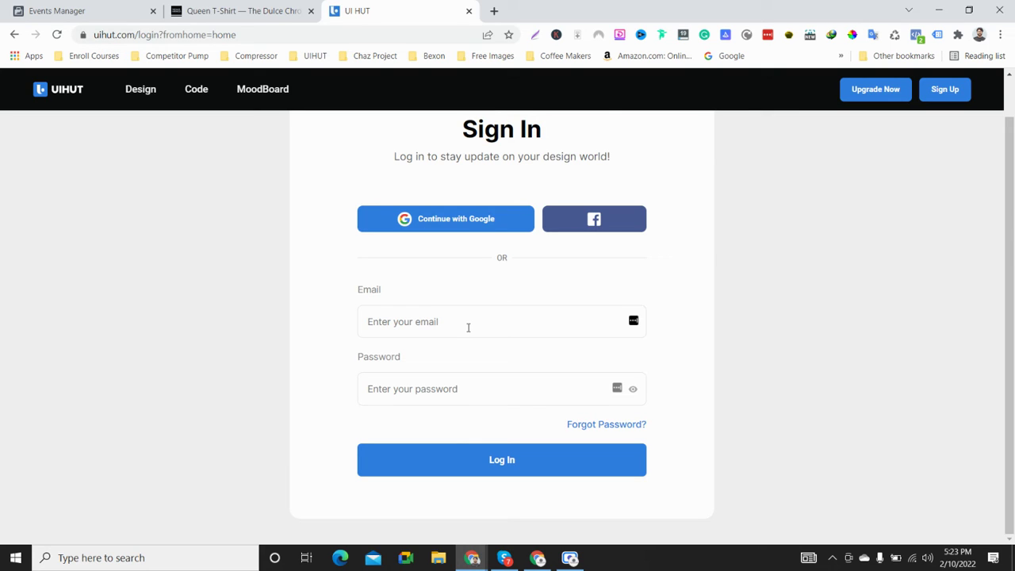
left_click(463, 226)
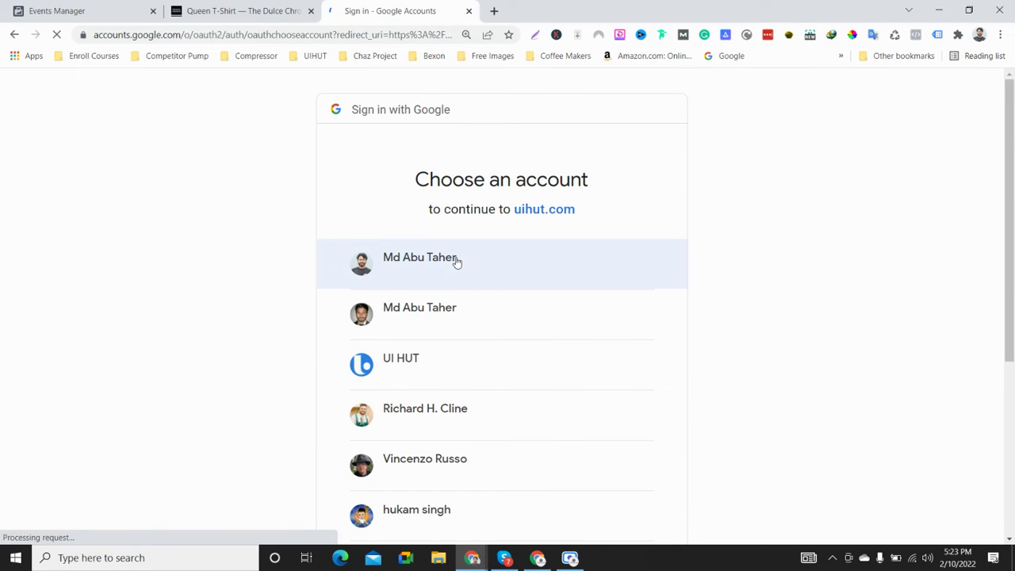
left_click(457, 263)
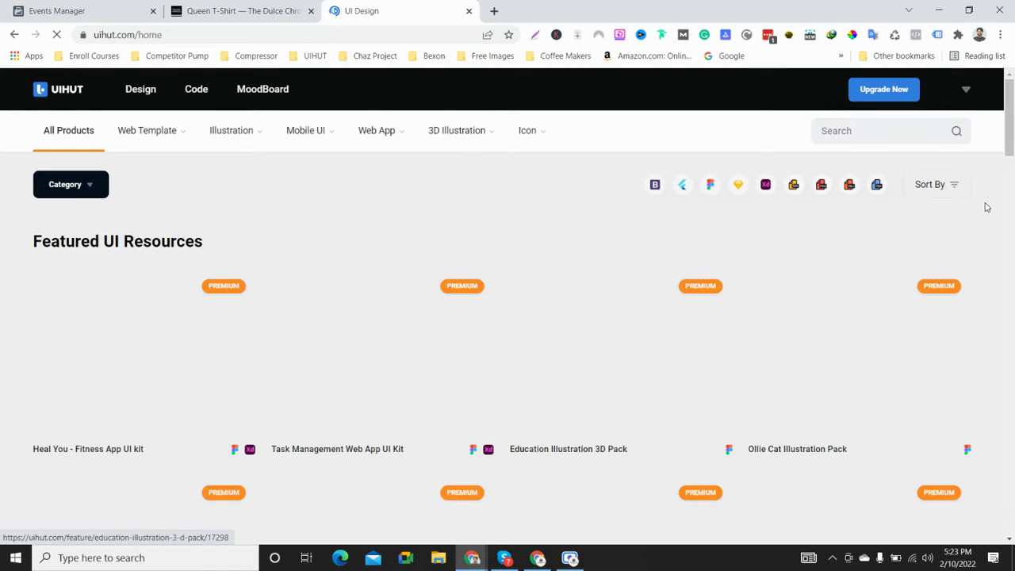
Step: Go to UIHUT's Plan & Pricing section again and choose to upgrade to the annual 1-Year Access plan
left_click_drag(1009, 119, 1010, 495)
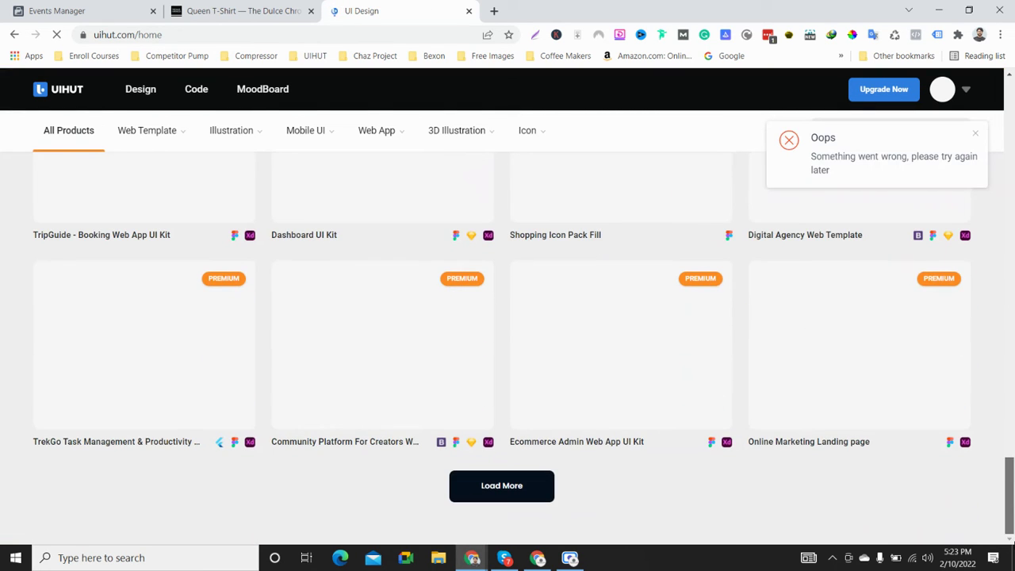
left_click(873, 91)
scroll(561, 341, "down", 5)
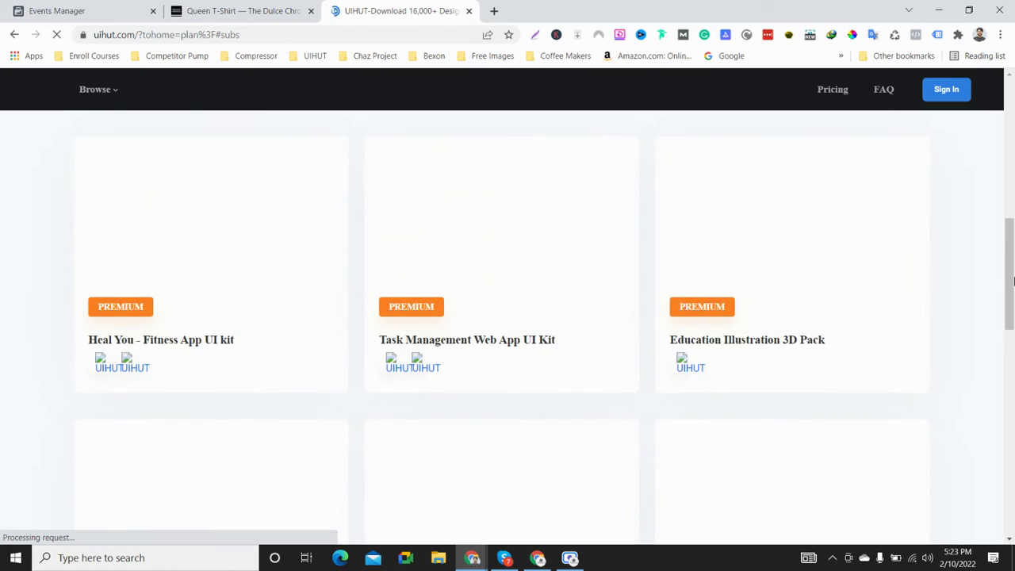
left_click_drag(1012, 280, 1009, 499)
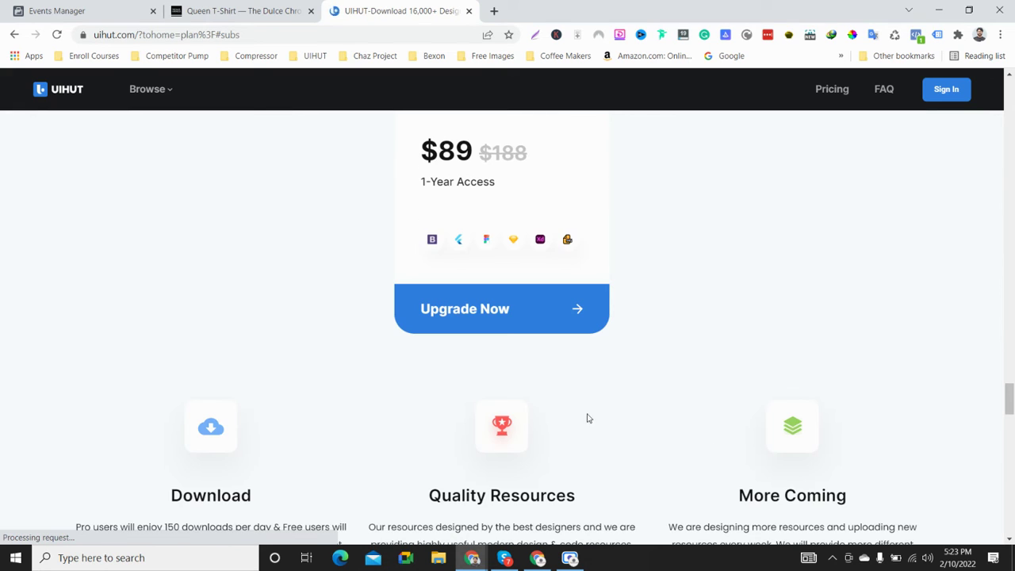
left_click(505, 319)
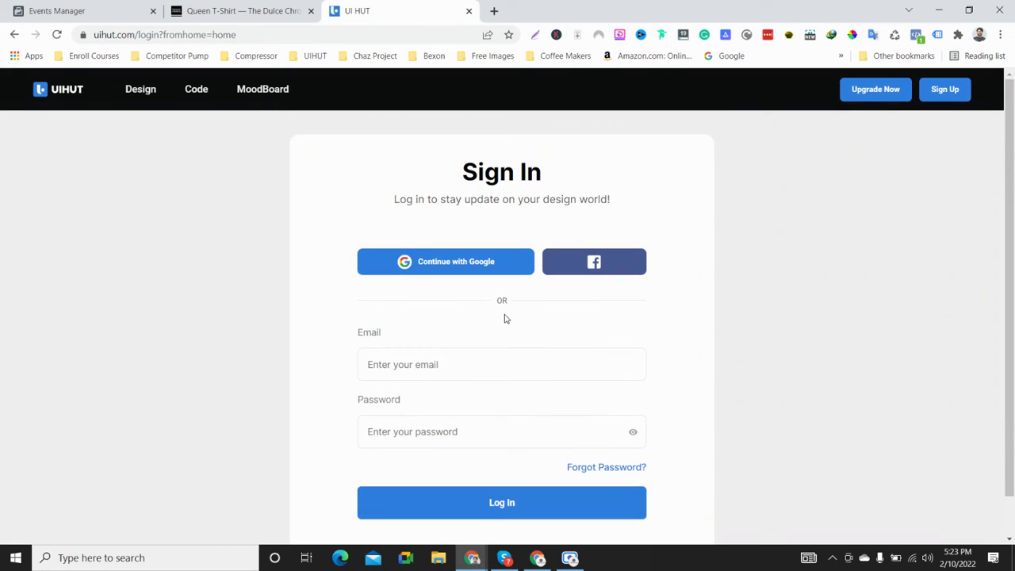
Step: Sign in to UIHUT with the fourth listed Google account
left_click(463, 268)
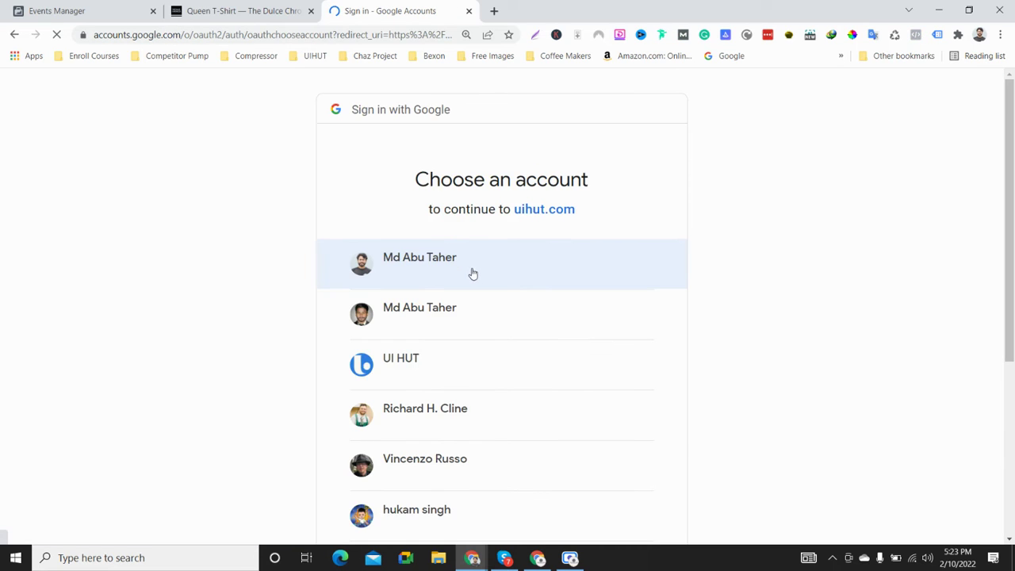
scroll(516, 329, "down", 3)
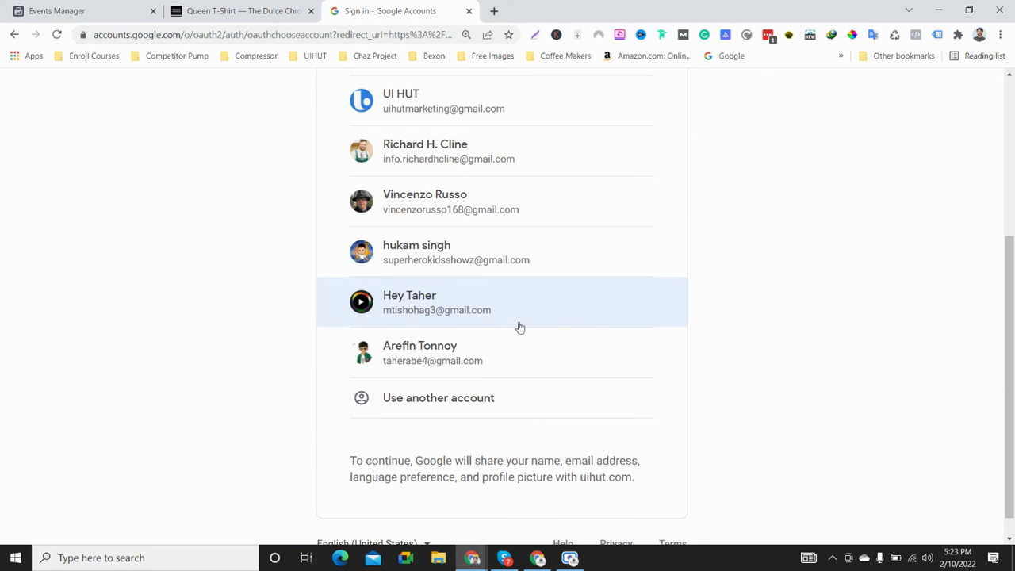
scroll(519, 329, "up", 3)
scroll(519, 328, "up", 1)
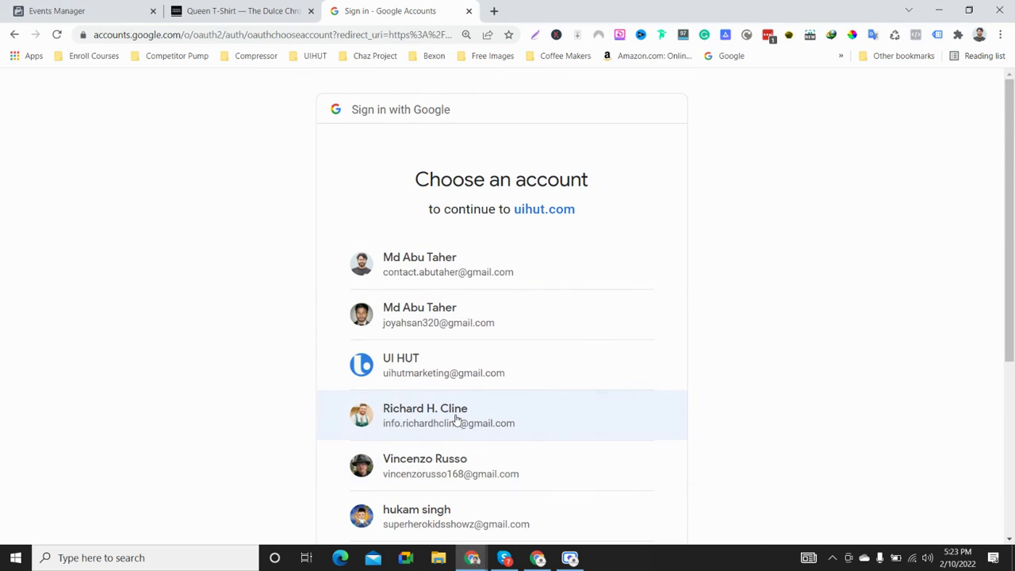
left_click(455, 420)
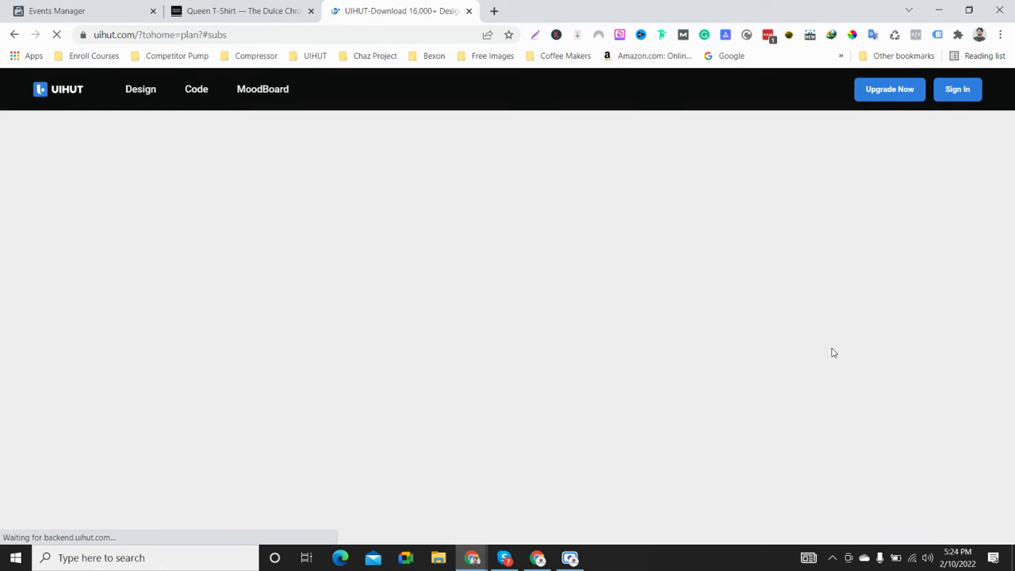
Step: Start the annual plan upgrade from UIHUT's pricing section with Bangladesh as location, and proceed to the card payment form
scroll(833, 352, "down", 7)
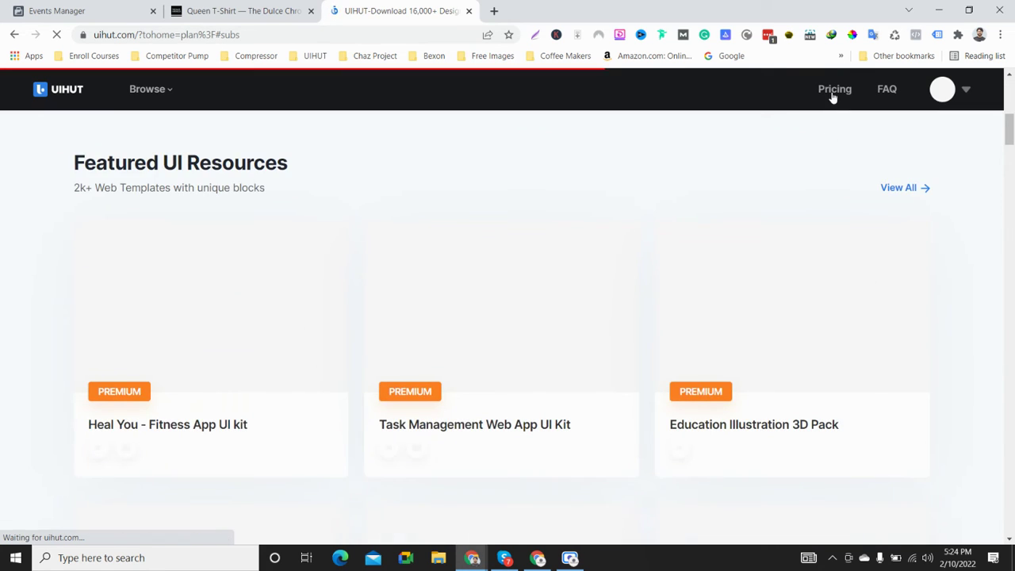
left_click(832, 91)
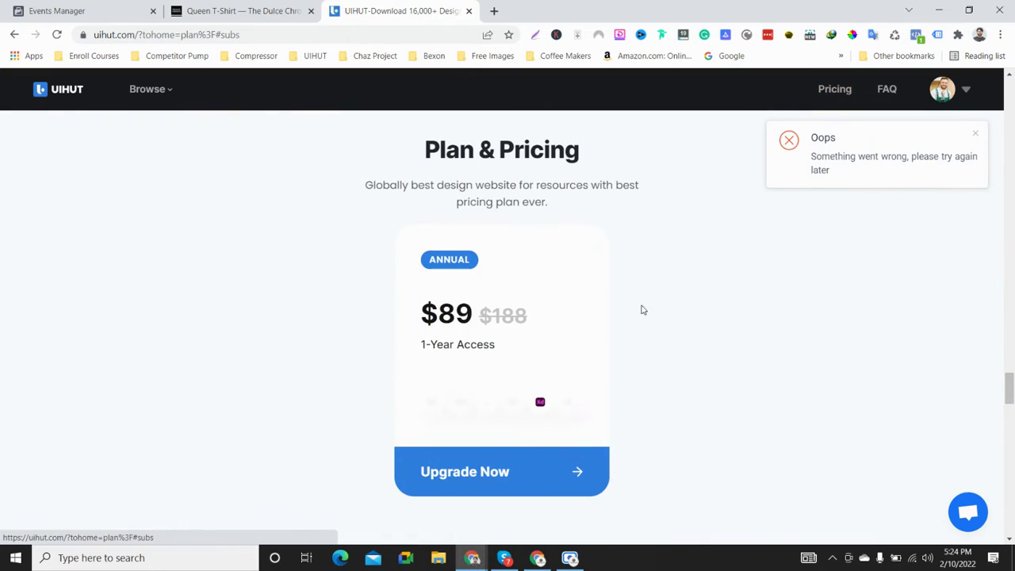
left_click(508, 458)
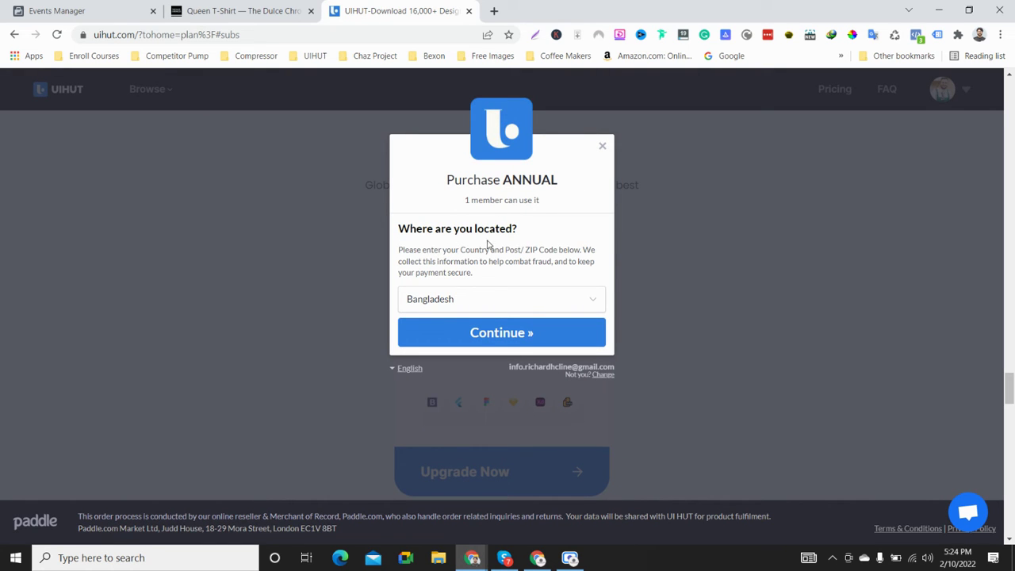
left_click(522, 336)
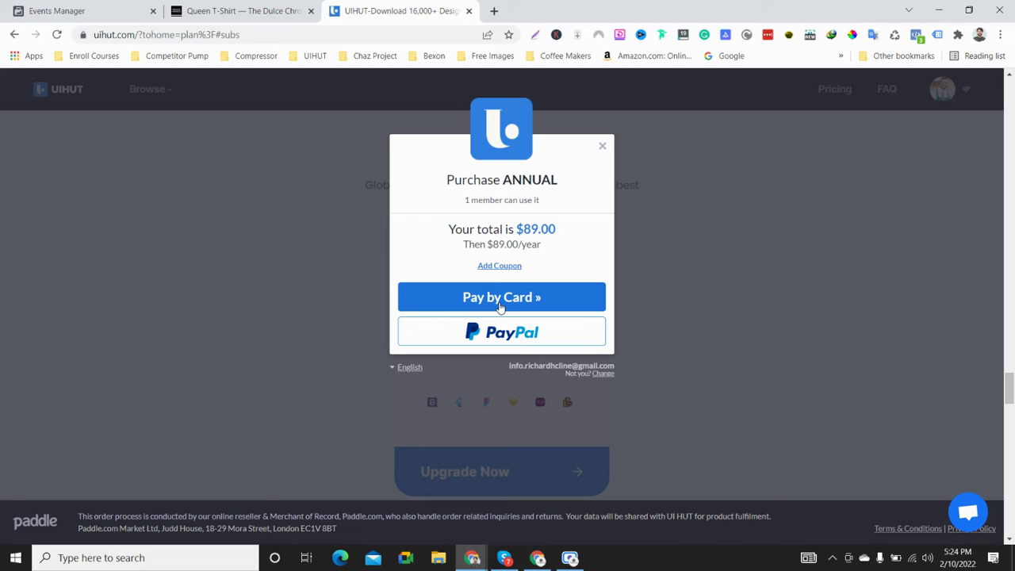
left_click(502, 307)
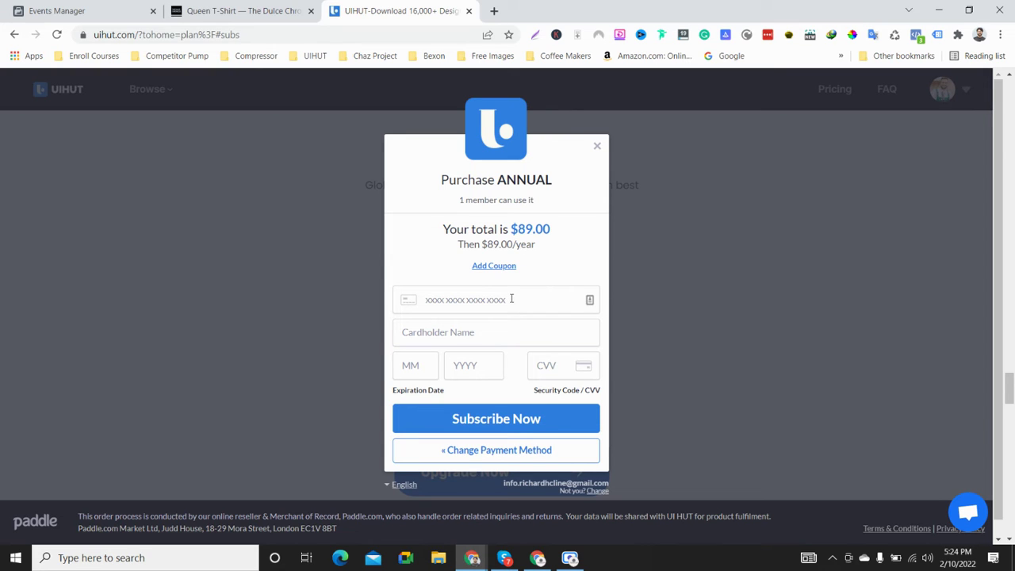
scroll(514, 300, "down", 1)
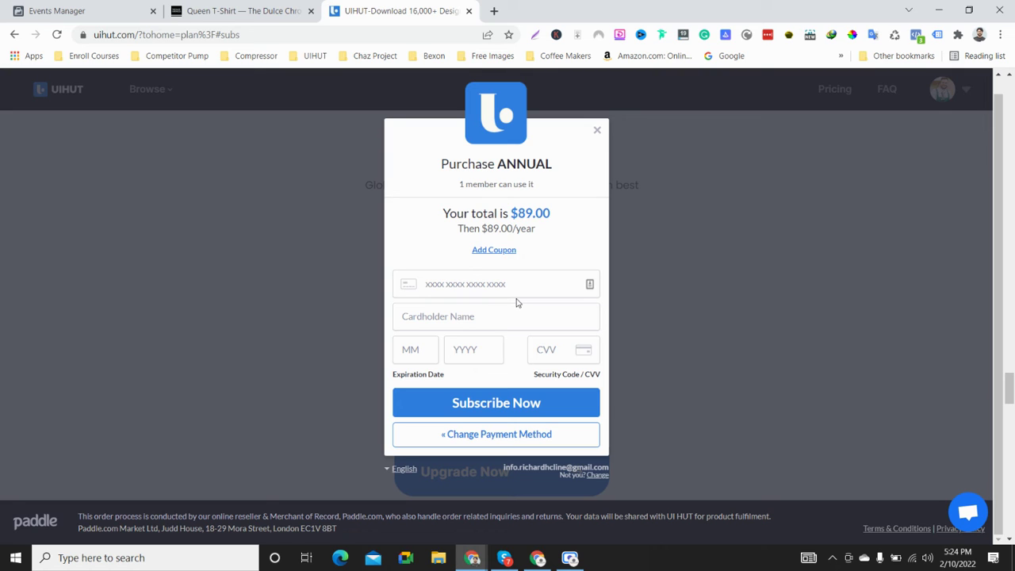
Step: Copy the full address of the UIHUT page showing the annual plan's payment form
left_click(301, 9)
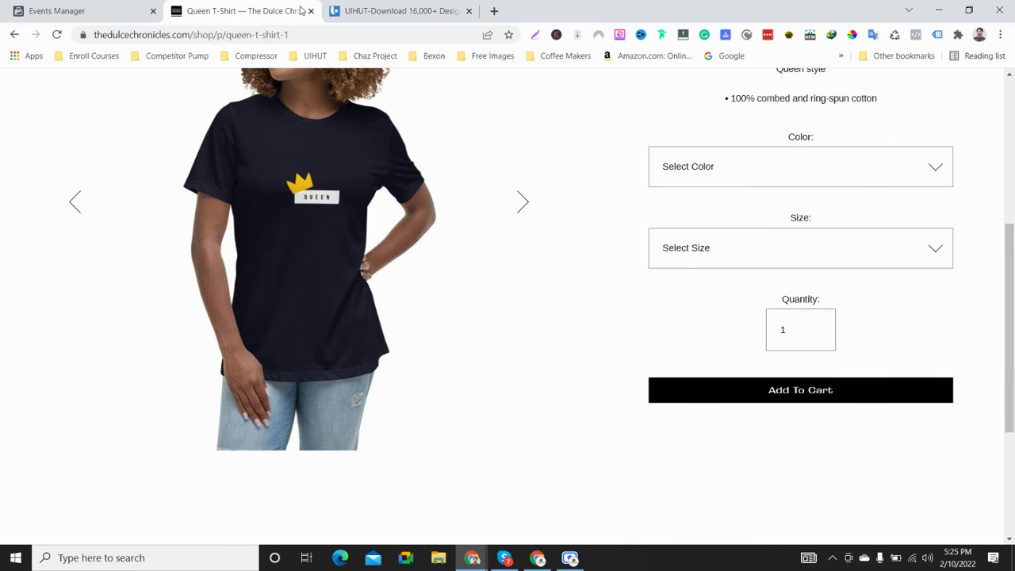
left_click(411, 7)
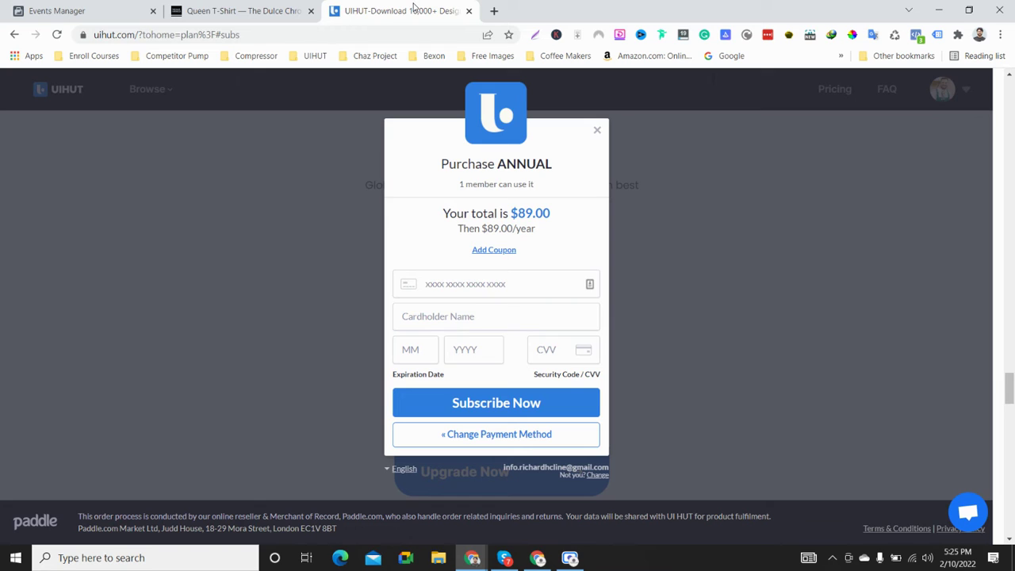
left_click(254, 35)
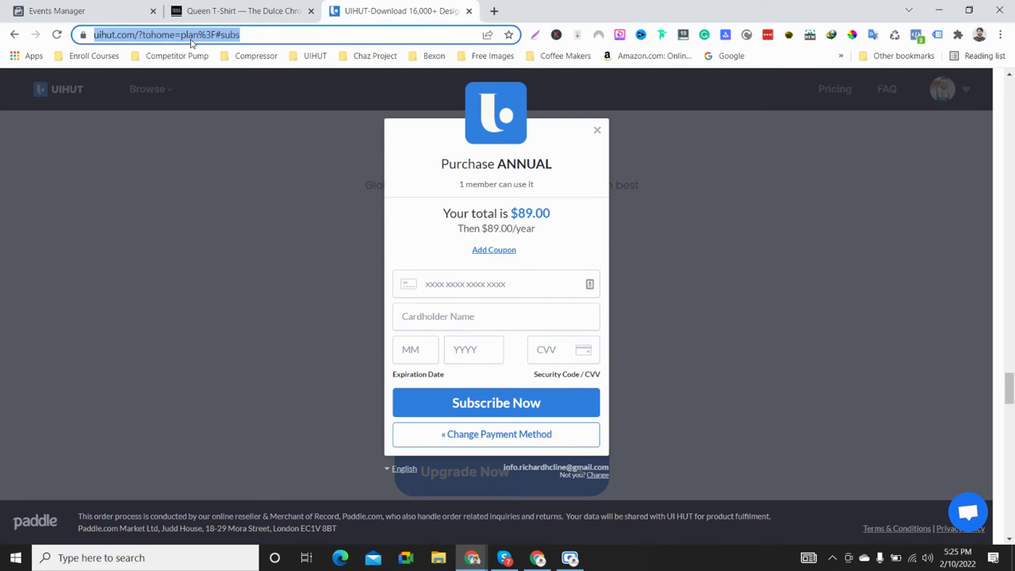
right_click(194, 40)
left_click(222, 131)
left_click(270, 35)
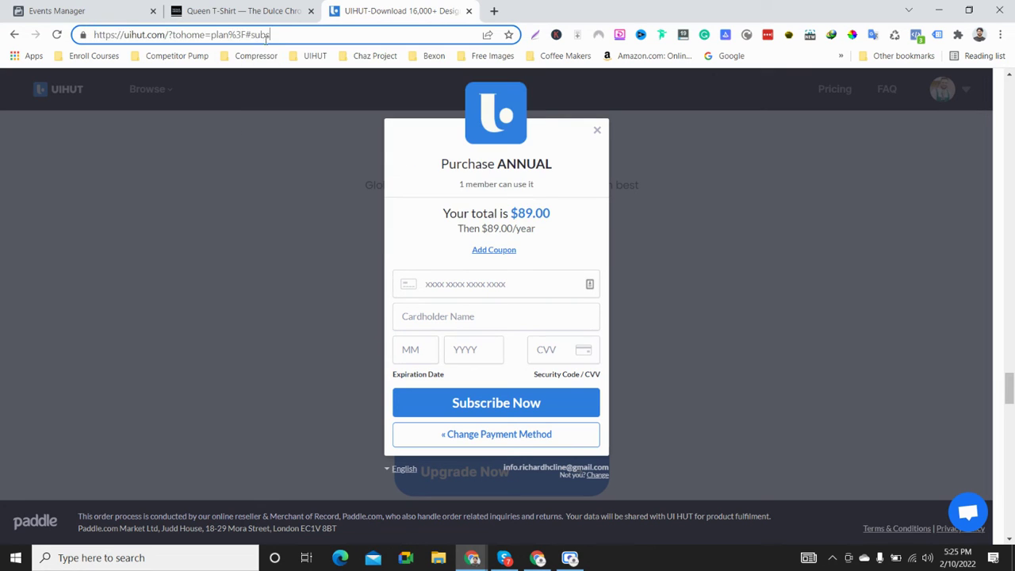
left_click_drag(269, 35, 72, 45)
right_click(188, 34)
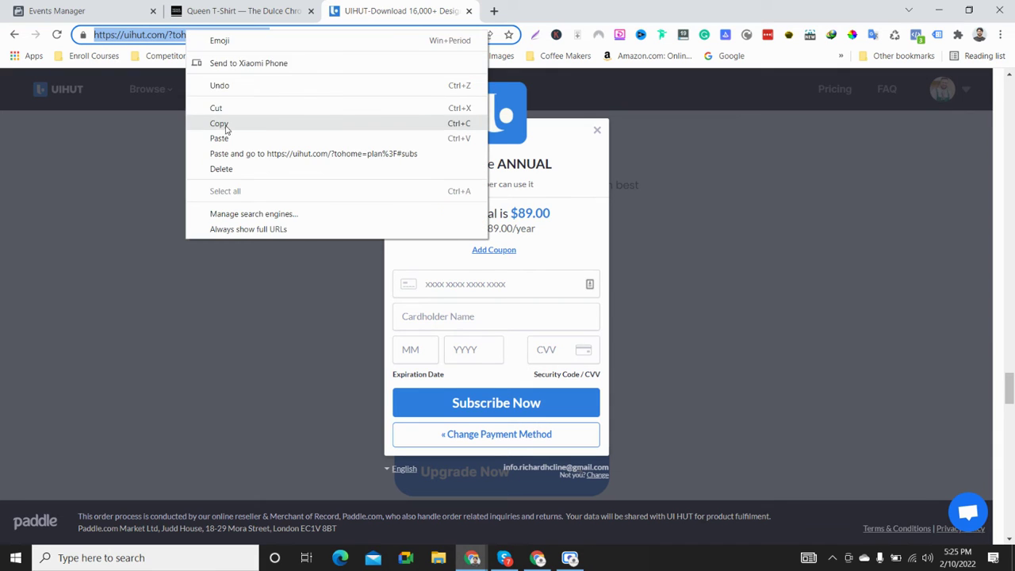
left_click(222, 129)
left_click_drag(285, 35, 77, 39)
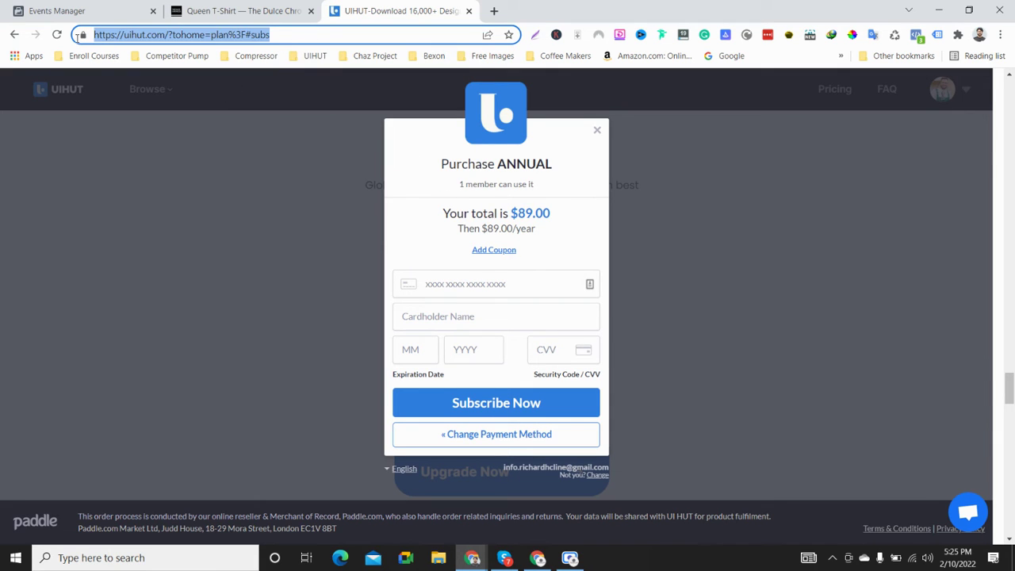
right_click(181, 38)
left_click(214, 129)
Step: Return to the Events Manager onboarding and open its web event configuration page
left_click(238, 10)
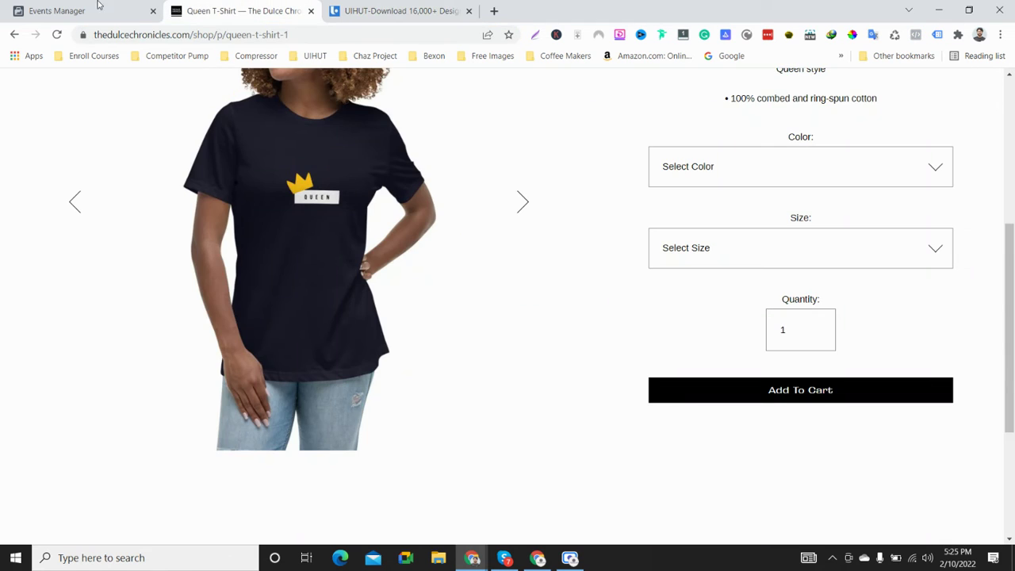
left_click(71, 11)
left_click(358, 353)
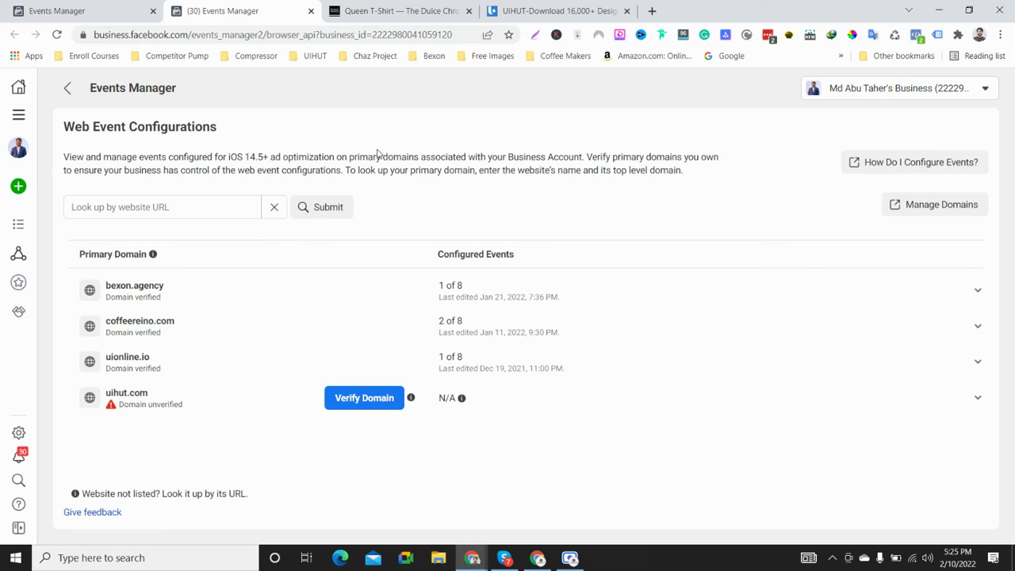
left_click(310, 10)
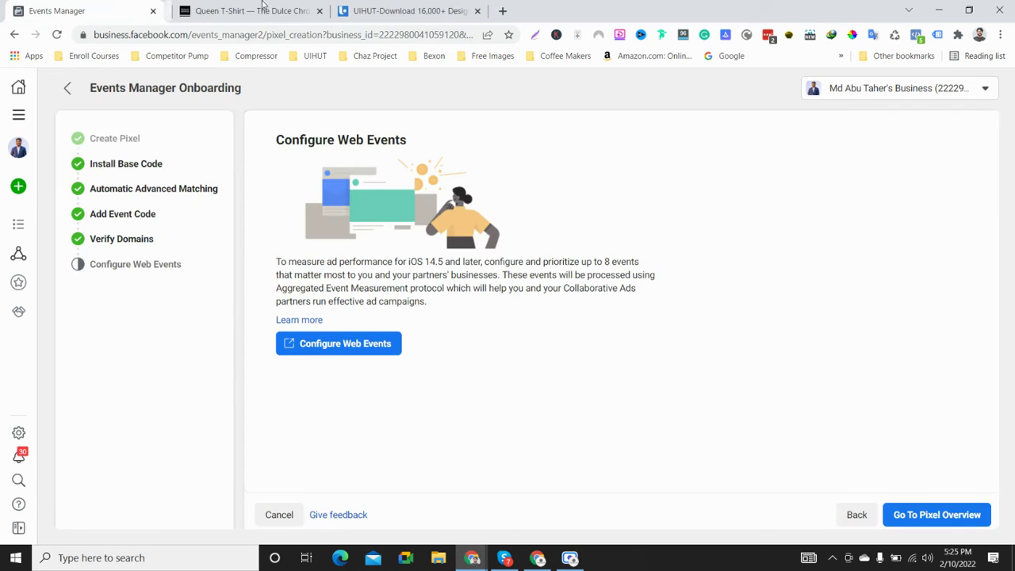
left_click(346, 344)
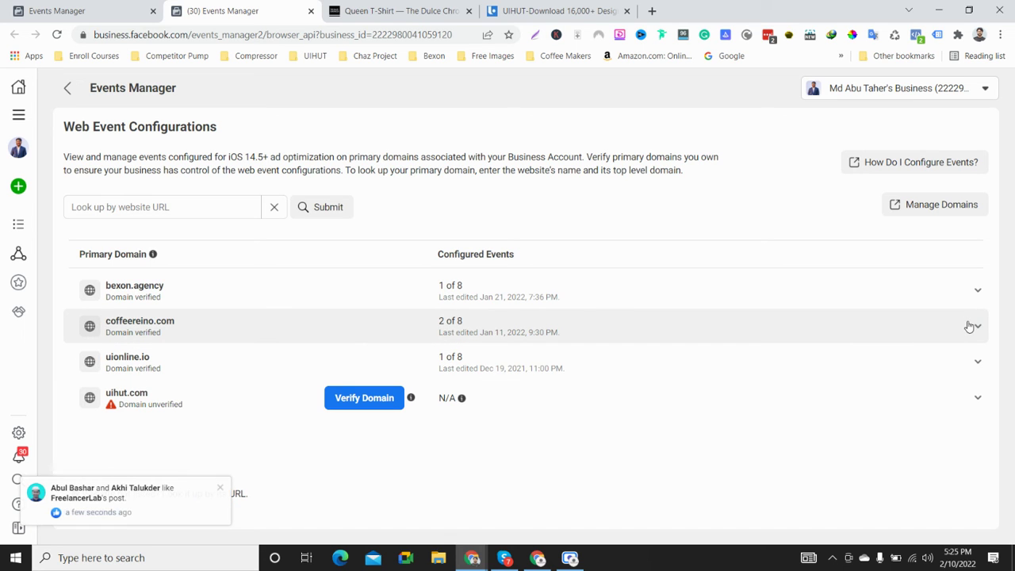
Step: Examine the configured events and assets of the coffeereino.com and bexon.agency domains
left_click(975, 327)
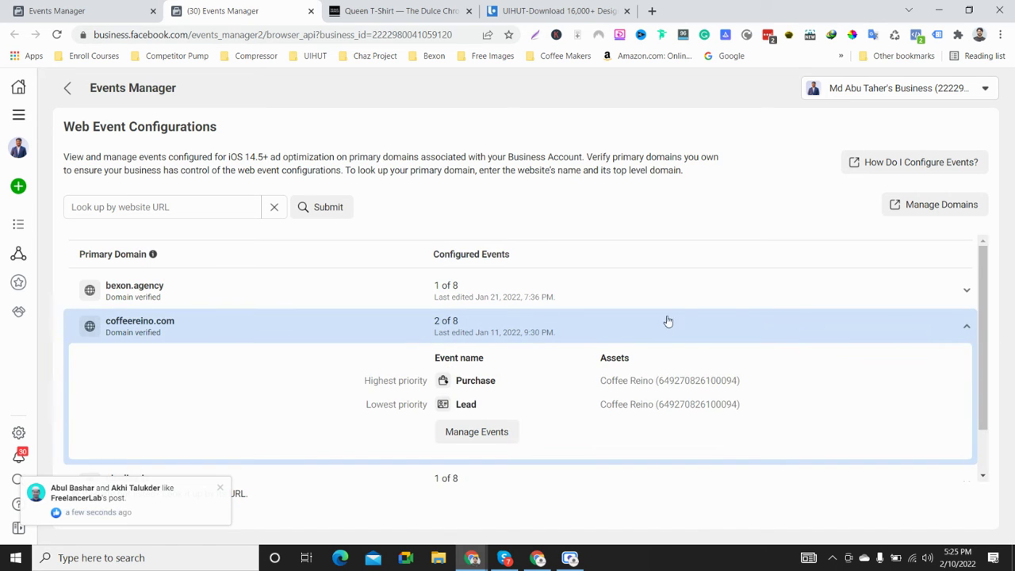
scroll(668, 319, "down", 1)
left_click(967, 272)
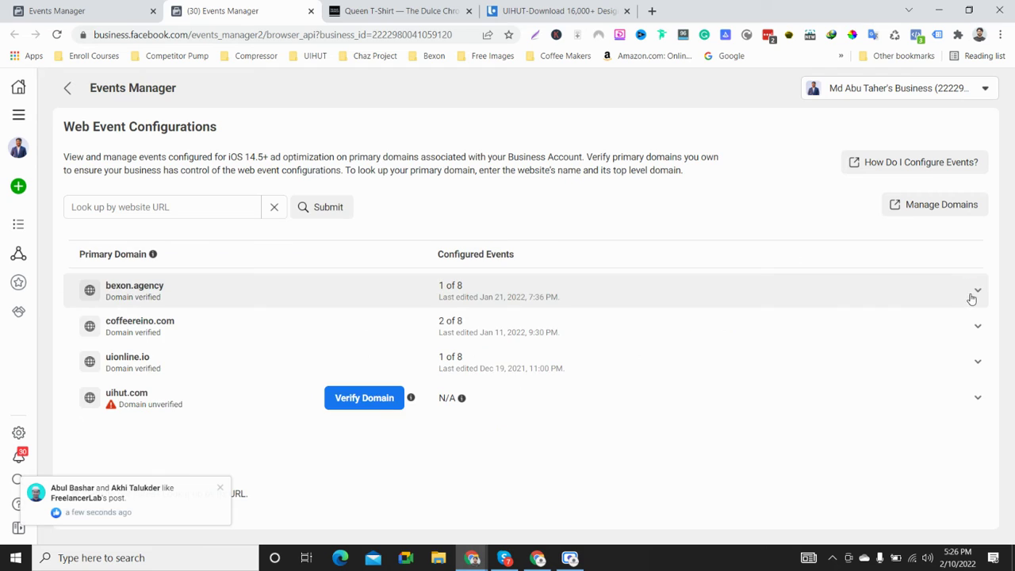
left_click(972, 290)
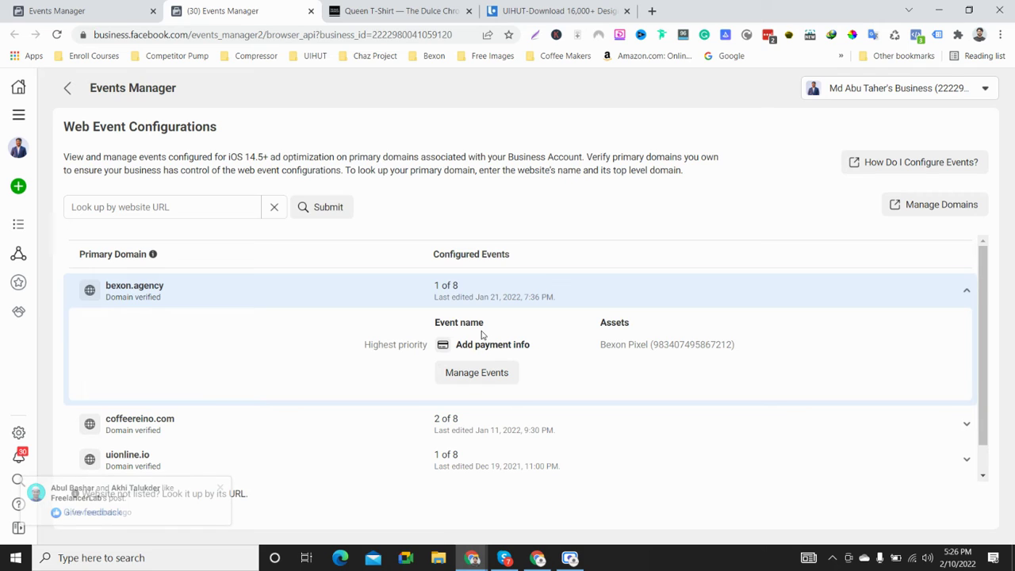
double_click(605, 323)
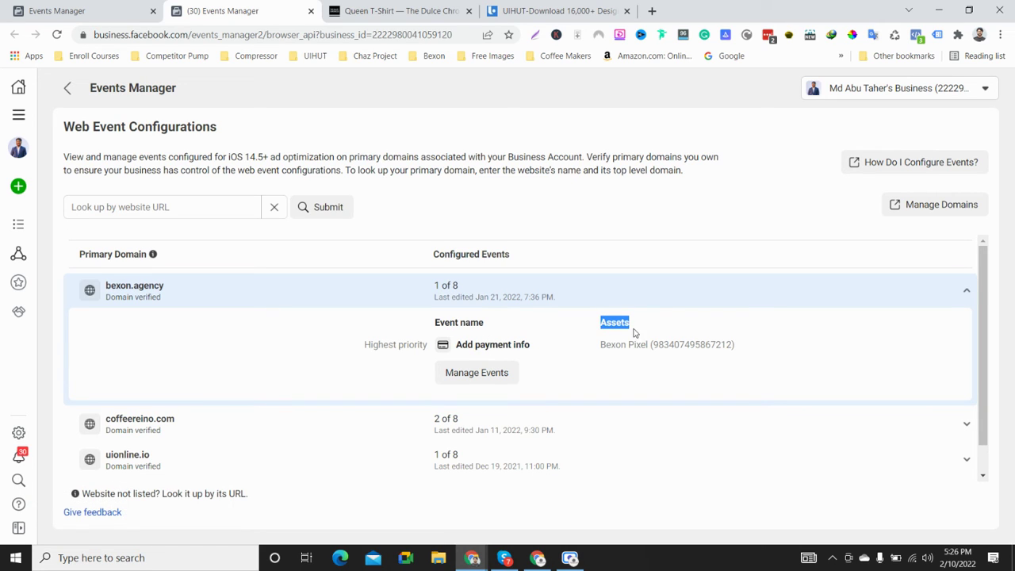
left_click(546, 347)
Step: Open the bexon.agency domain's events for editing and accept the edit warning
scroll(555, 344, "down", 1)
left_click(490, 344)
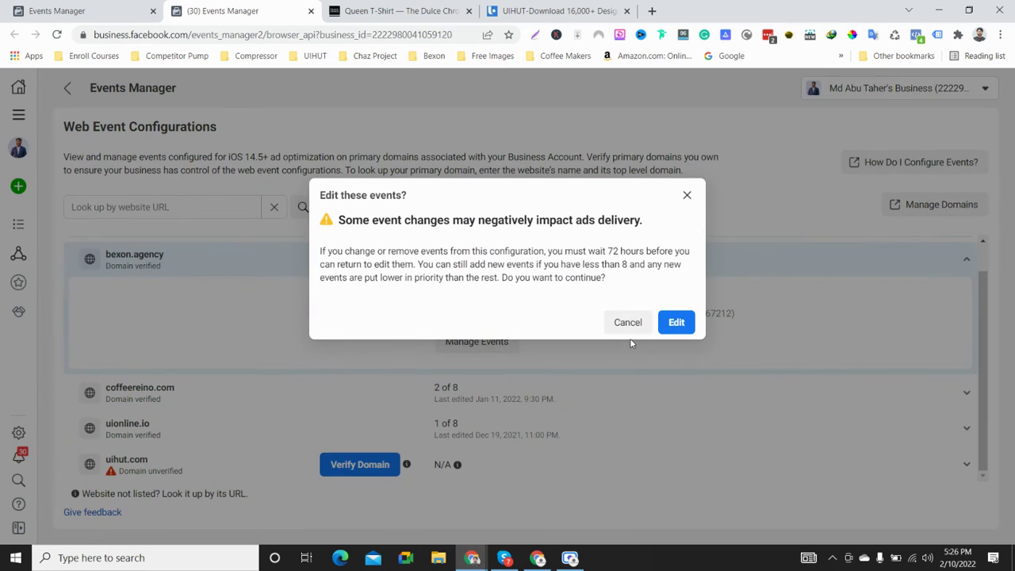
left_click(684, 327)
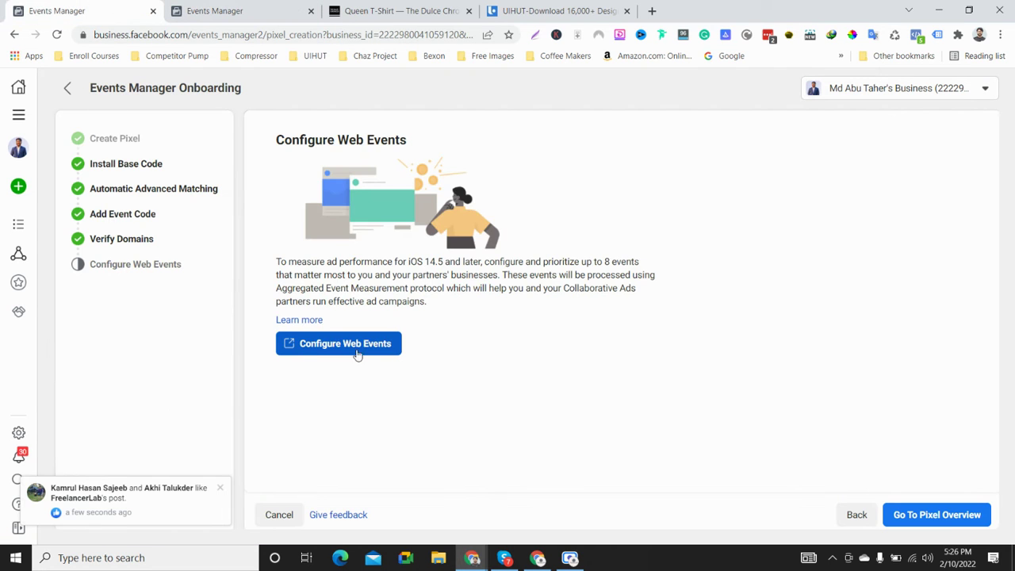
left_click(198, 8)
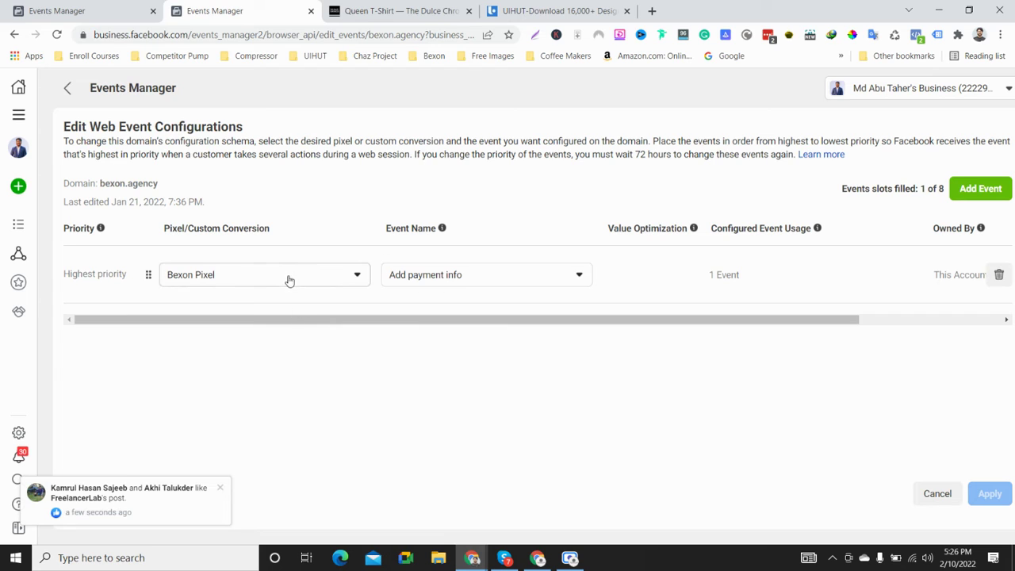
Step: Look through the pixels and custom conversions available for the highest-priority event, keeping Bexon Pixel
left_click(213, 285)
scroll(242, 444, "down", 5)
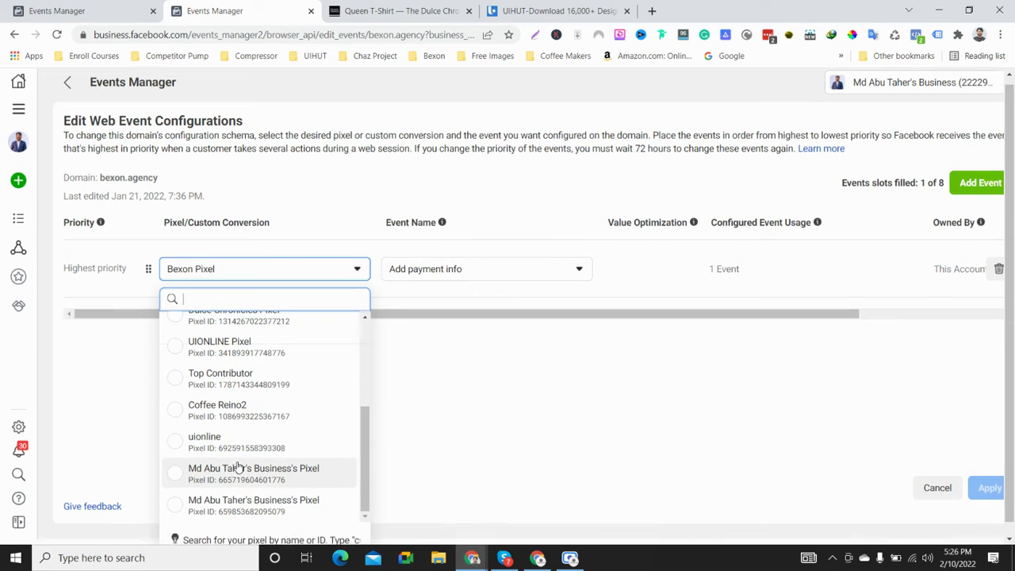
scroll(244, 460, "up", 5)
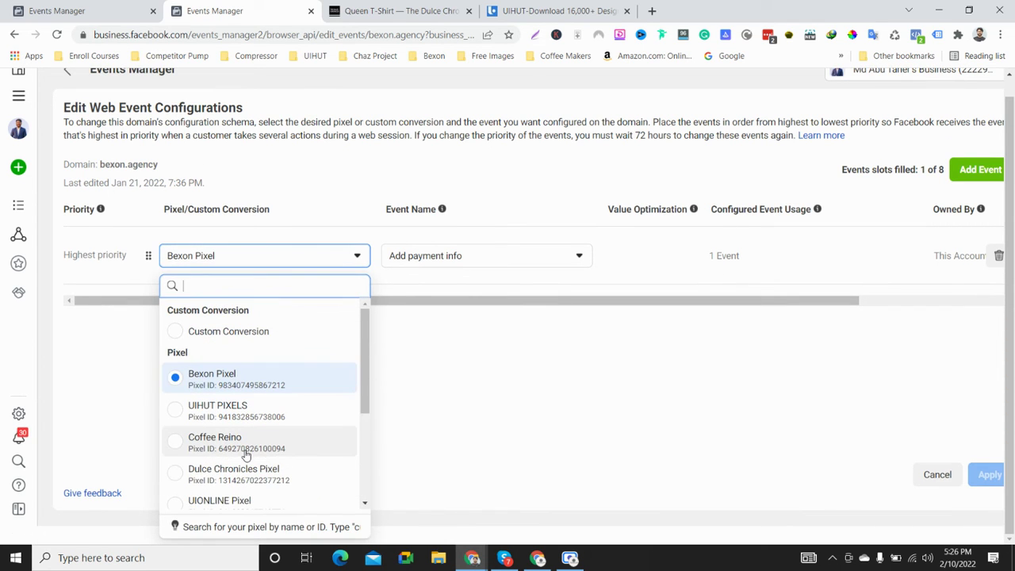
left_click(588, 395)
Step: Set the highest-priority Bexon Pixel event to Purchase
left_click(442, 283)
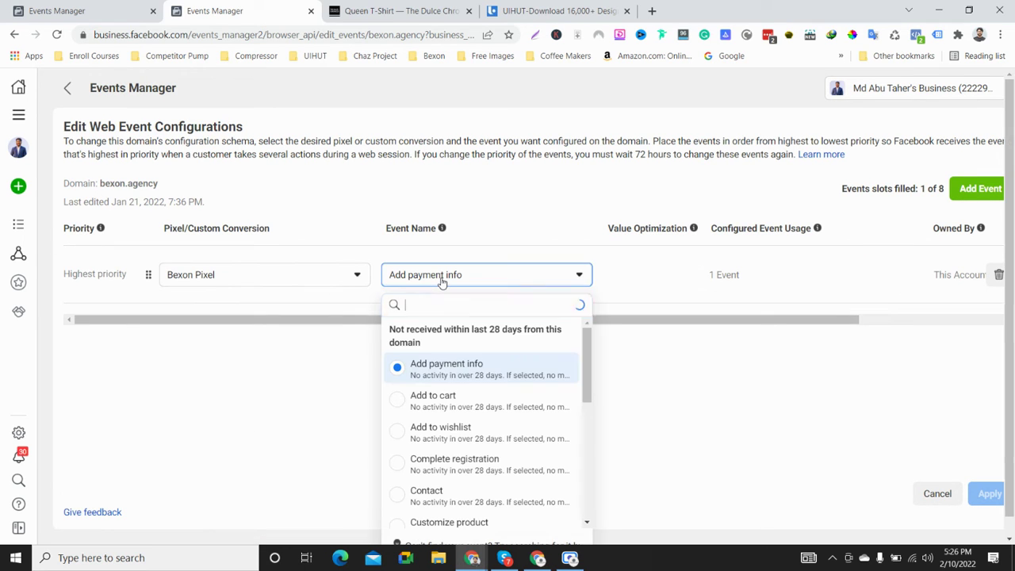
scroll(517, 475, "down", 2)
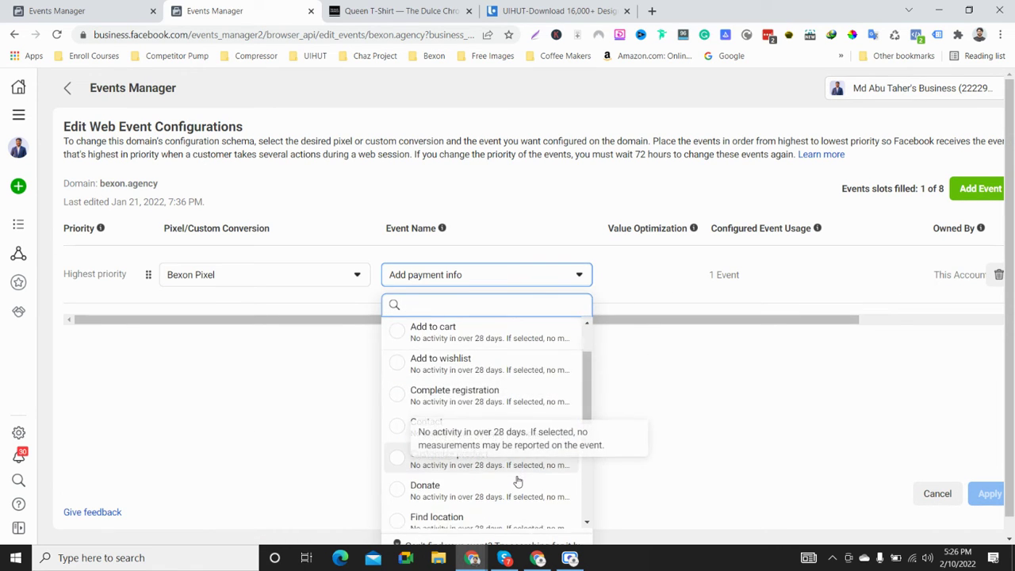
scroll(517, 481, "down", 3)
left_click(473, 487)
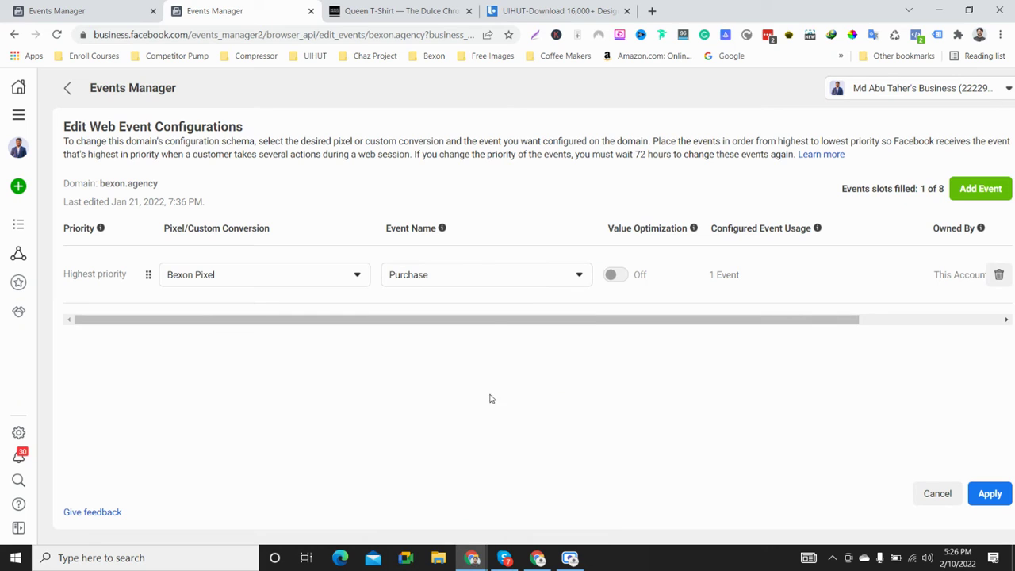
Step: Read the Value Optimization requirements for the Purchase event and return to the pixel onboarding page
mouse_move(622, 279)
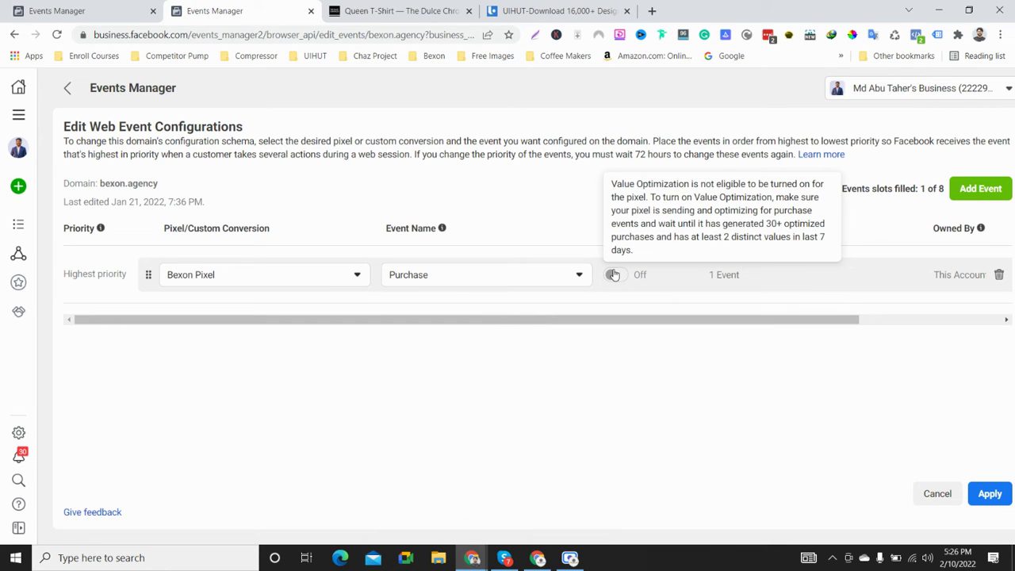
left_click_drag(566, 319, 410, 314)
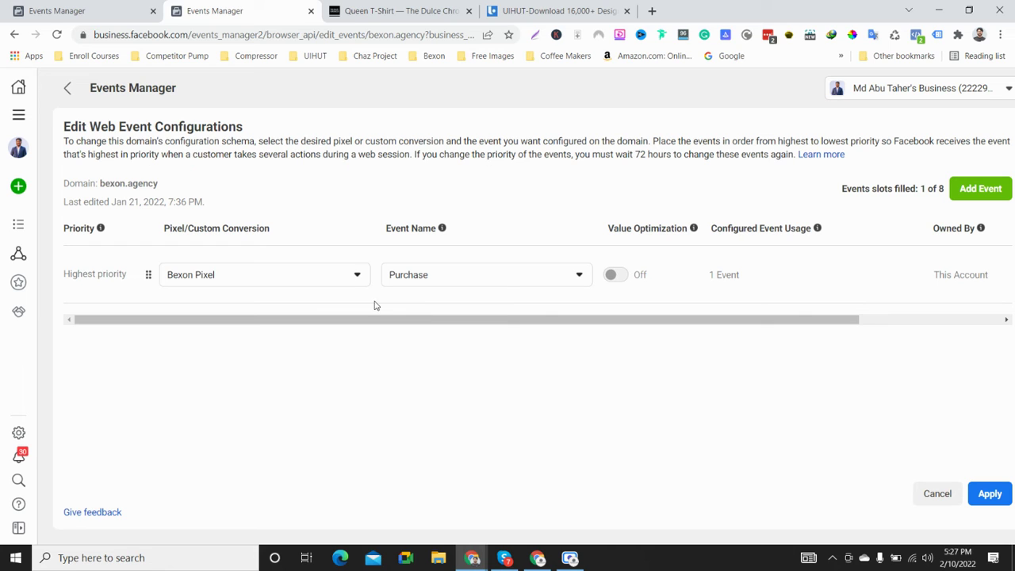
left_click(67, 6)
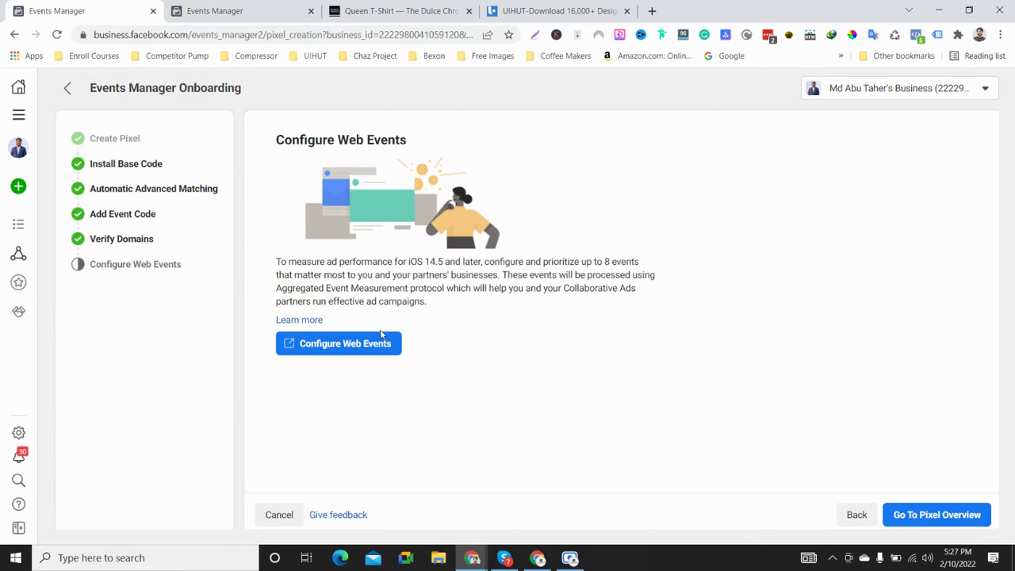
Step: Open the web event configurations from onboarding, then recheck the Value Optimization requirements on the bexon.agency edit page
left_click(337, 351)
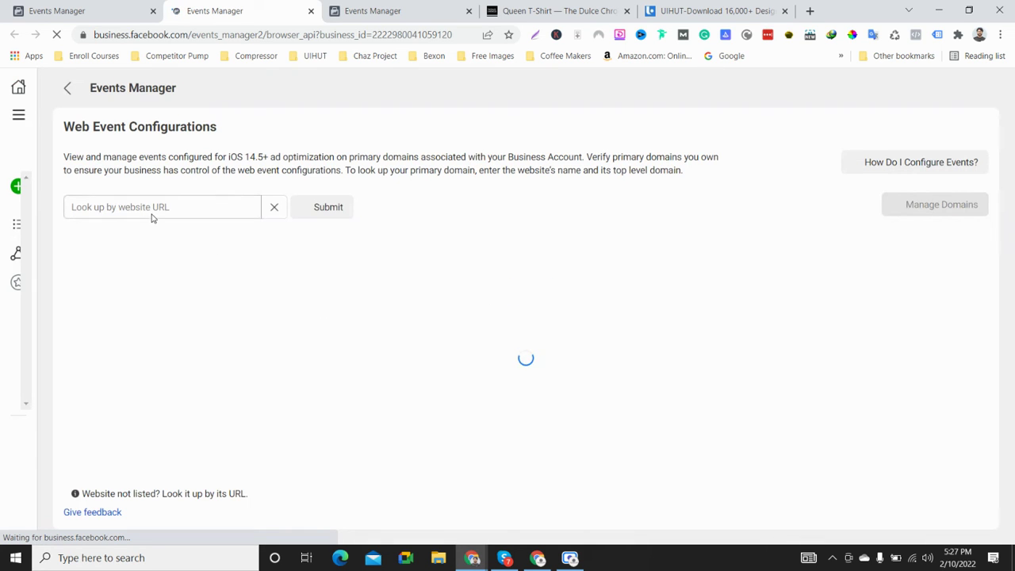
left_click(147, 207)
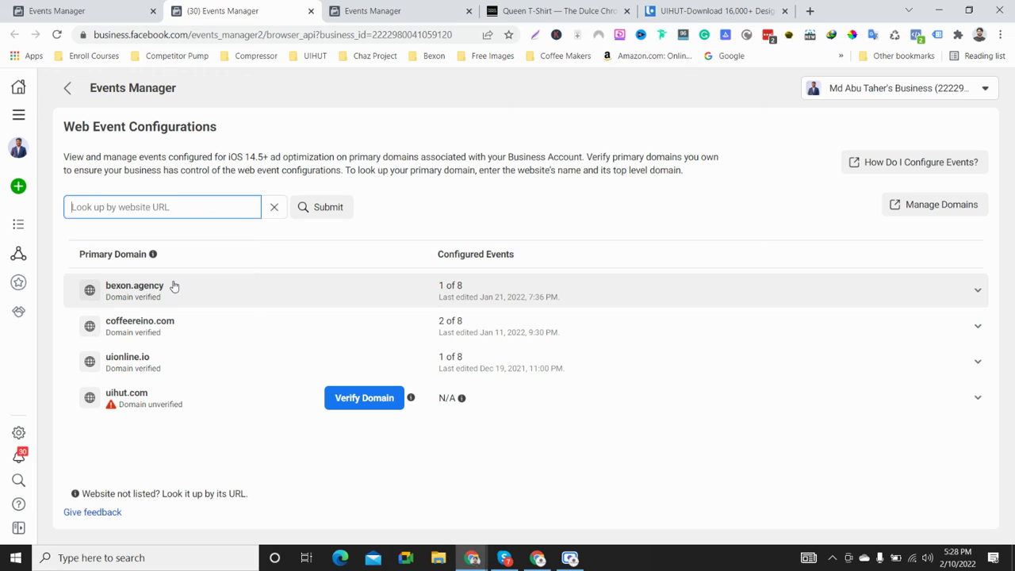
left_click(357, 11)
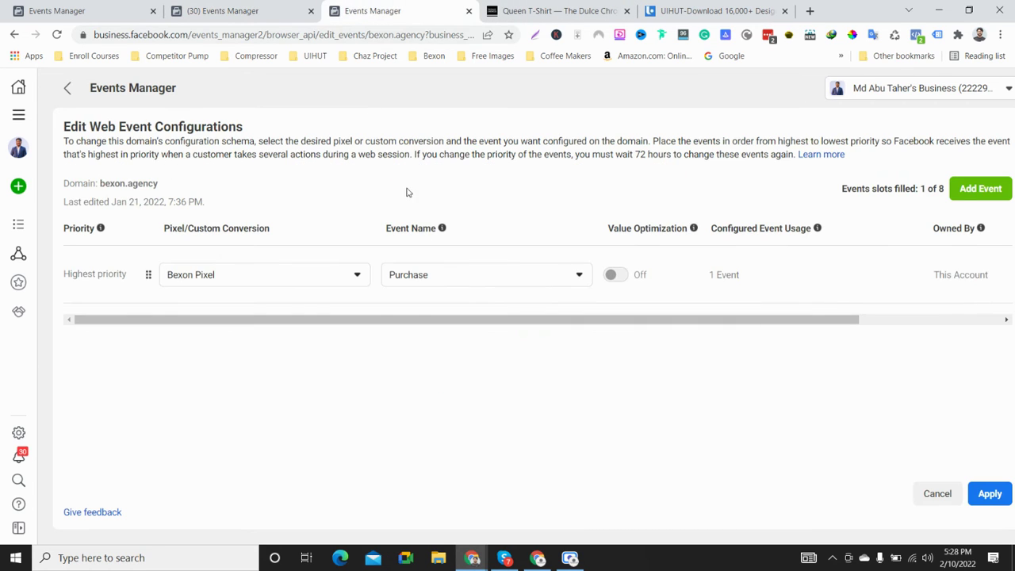
left_click(474, 283)
left_click(476, 284)
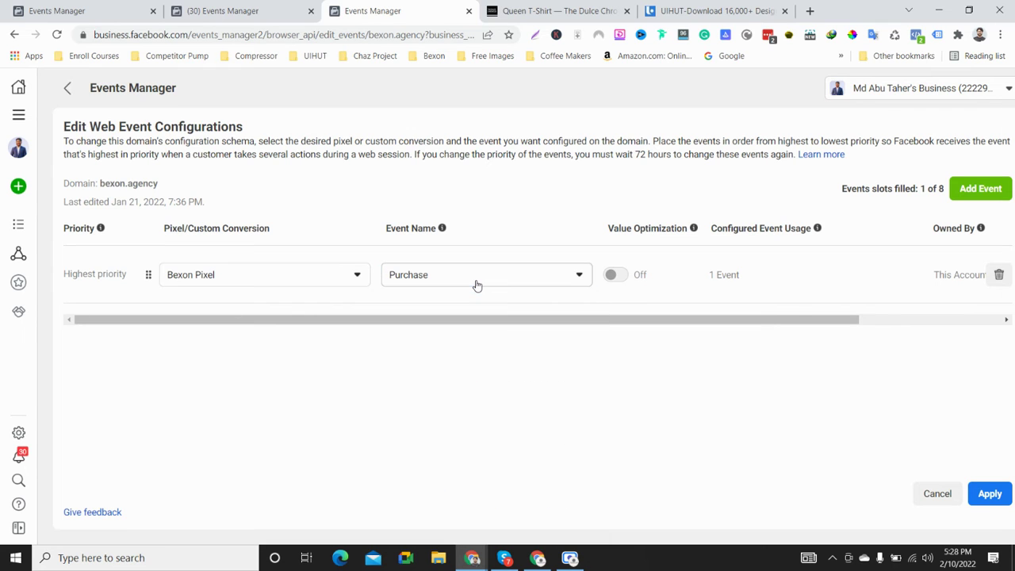
mouse_move(622, 277)
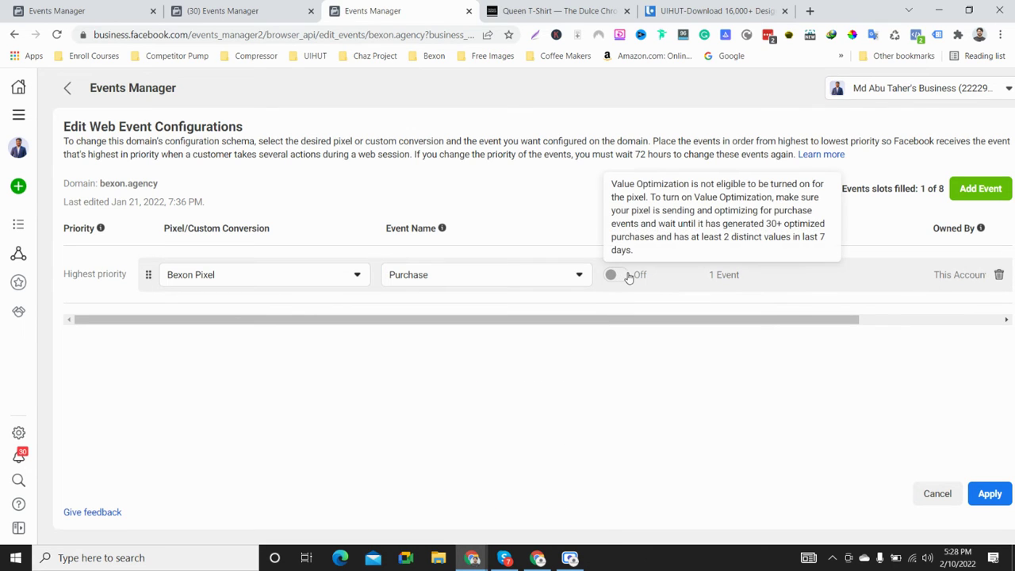
Step: Delete the bexon.agency domain's Purchase event and add a new highest-priority event using Bexon Pixel
left_click(999, 275)
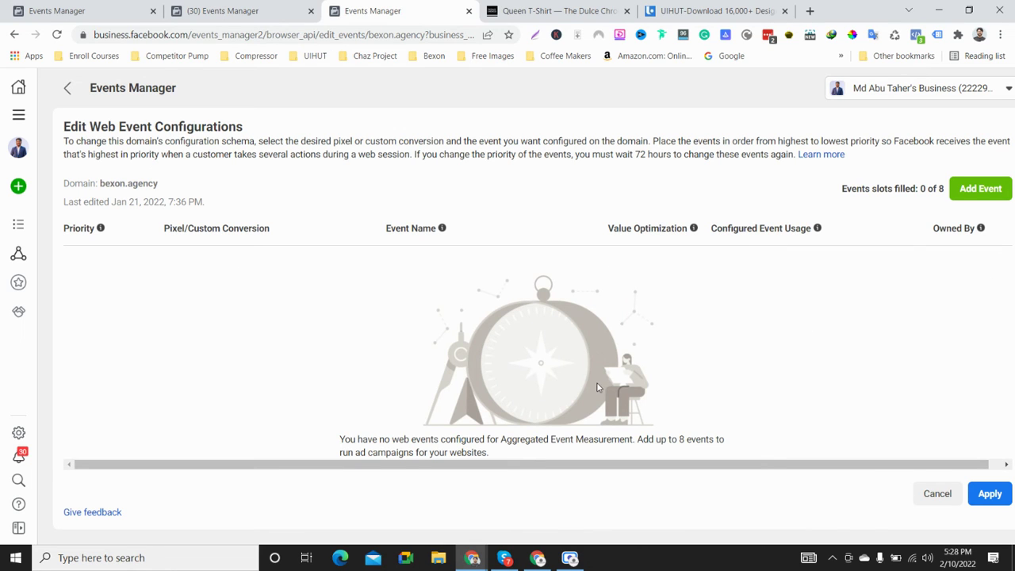
left_click(991, 190)
left_click(275, 274)
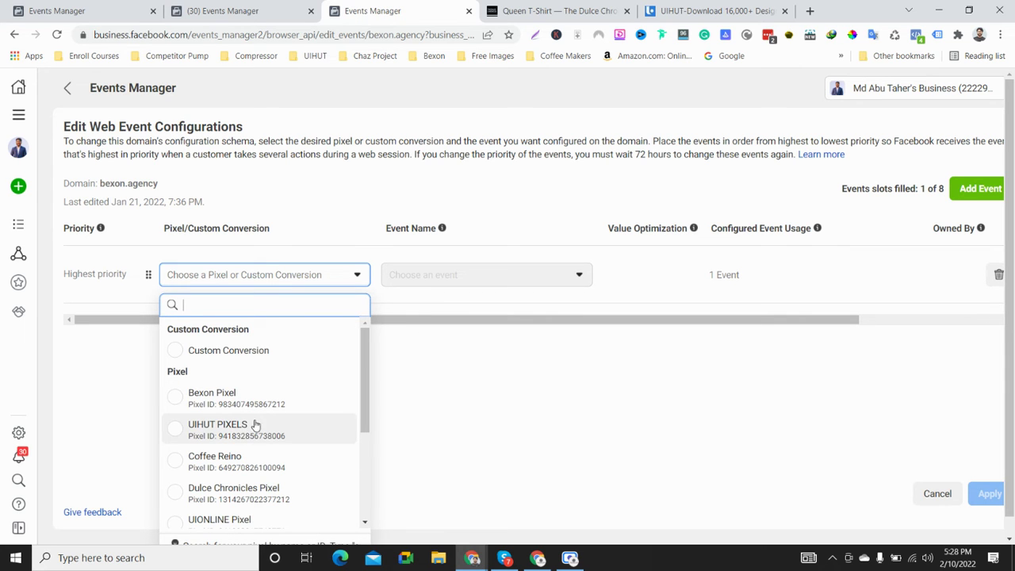
scroll(255, 426, "down", 5)
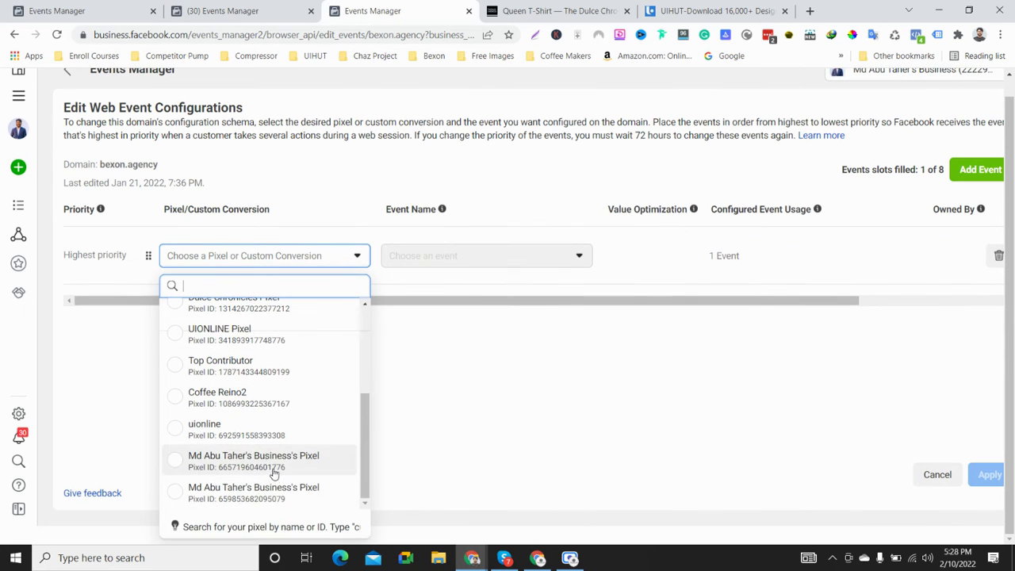
scroll(247, 408, "up", 1)
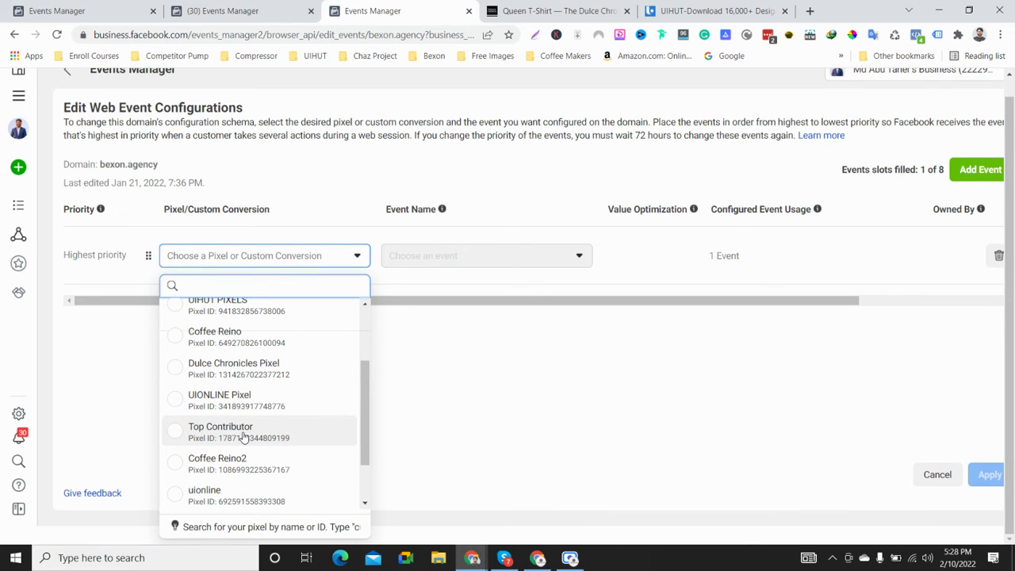
scroll(252, 428, "up", 2)
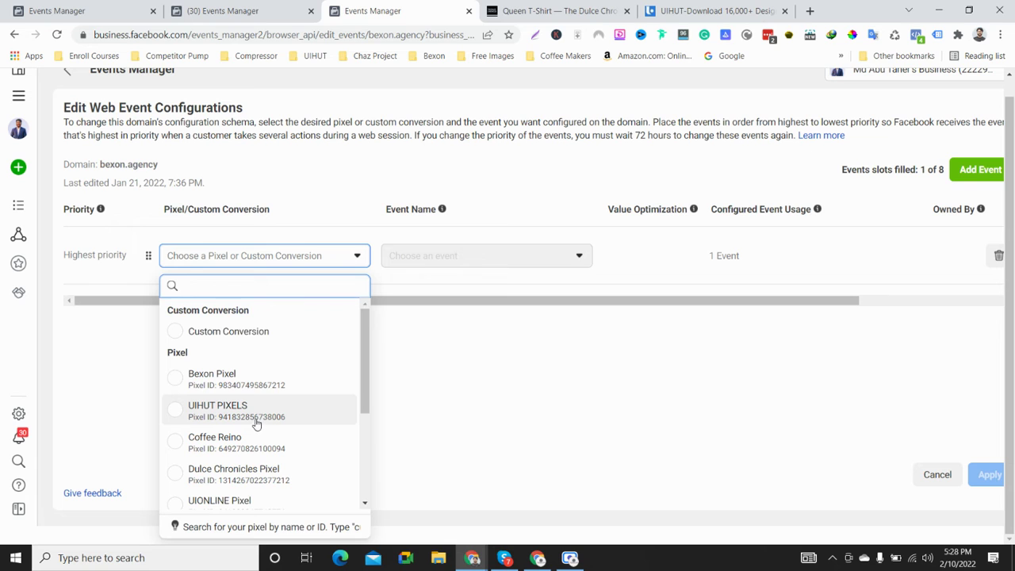
left_click(246, 382)
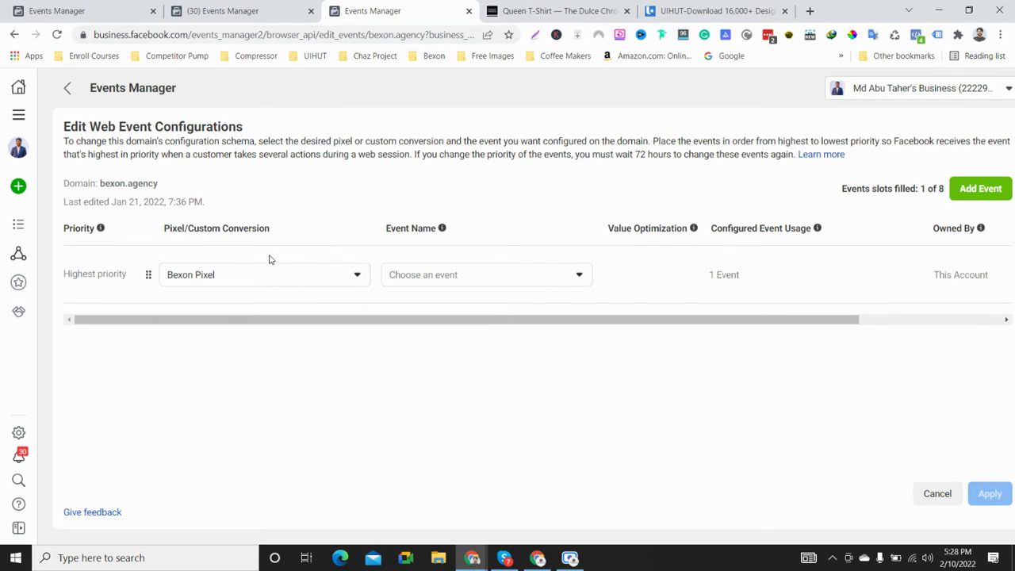
Step: Change the new event's pixel to Coffee Reino and open the list of events available for it
left_click(254, 282)
left_click(256, 459)
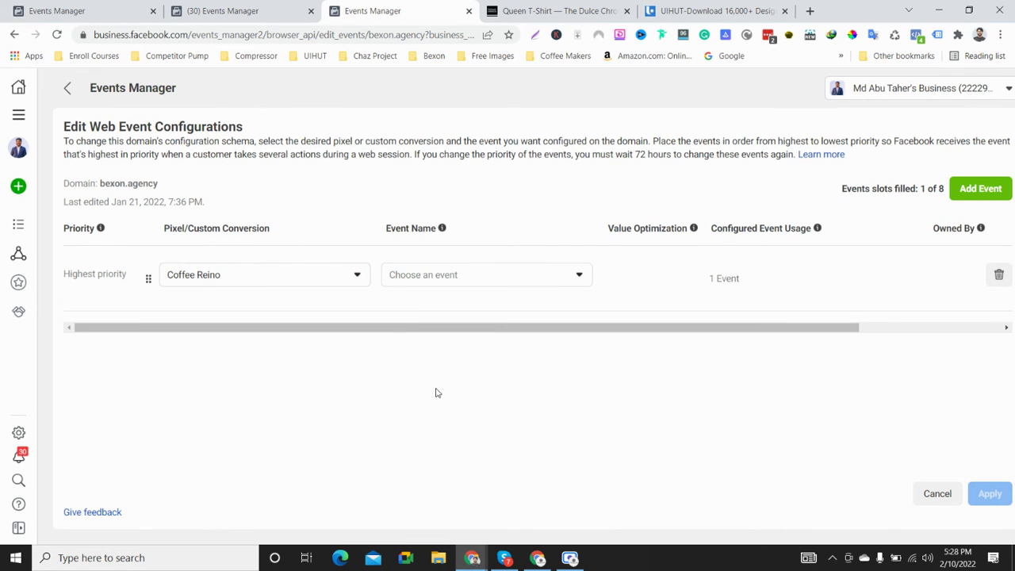
left_click(433, 283)
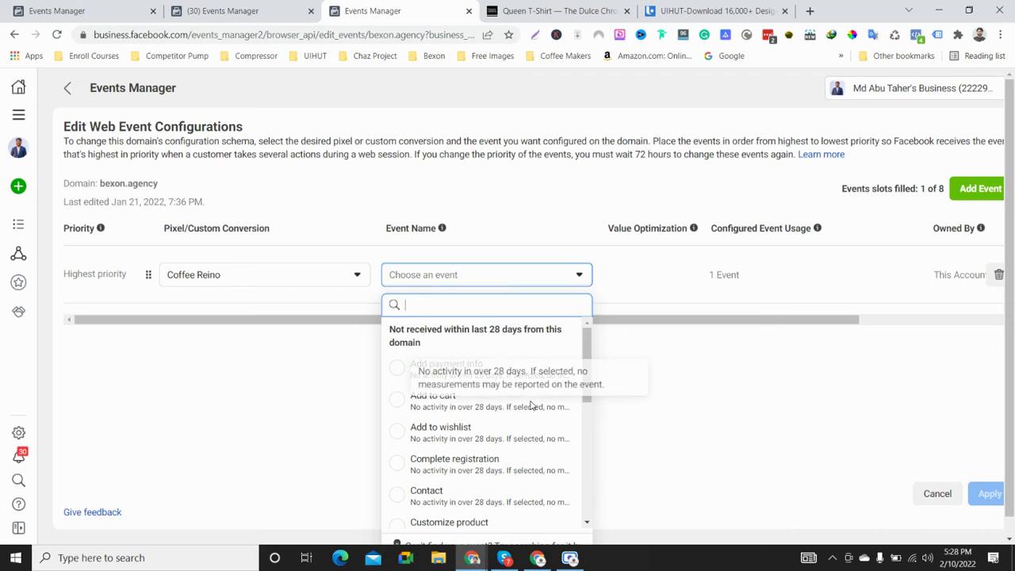
Step: Choose Purchase as the event for the Coffee Reino pixel in the highest-priority slot of bexon.agency
scroll(476, 404, "down", 6)
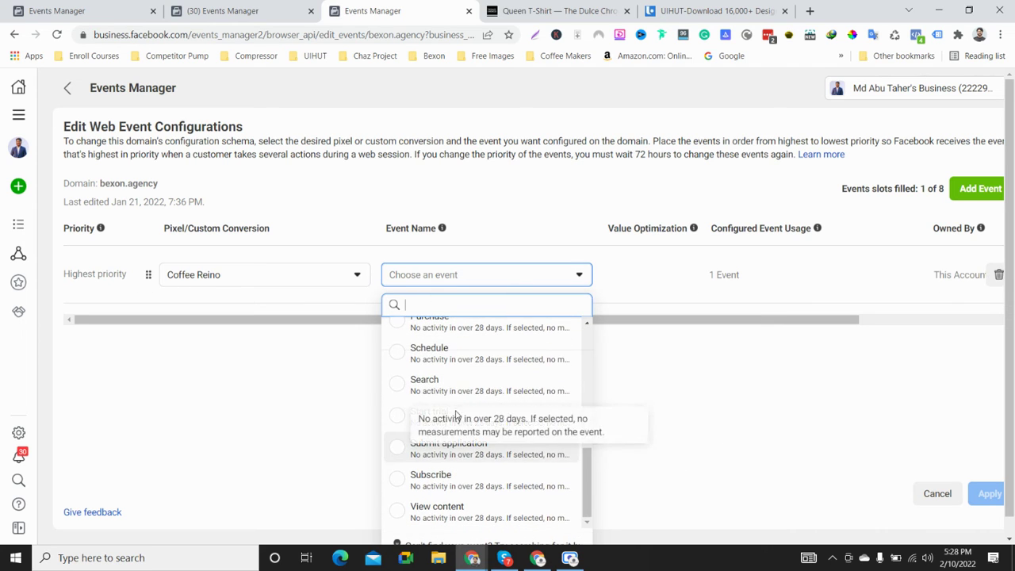
scroll(467, 472, "down", 1)
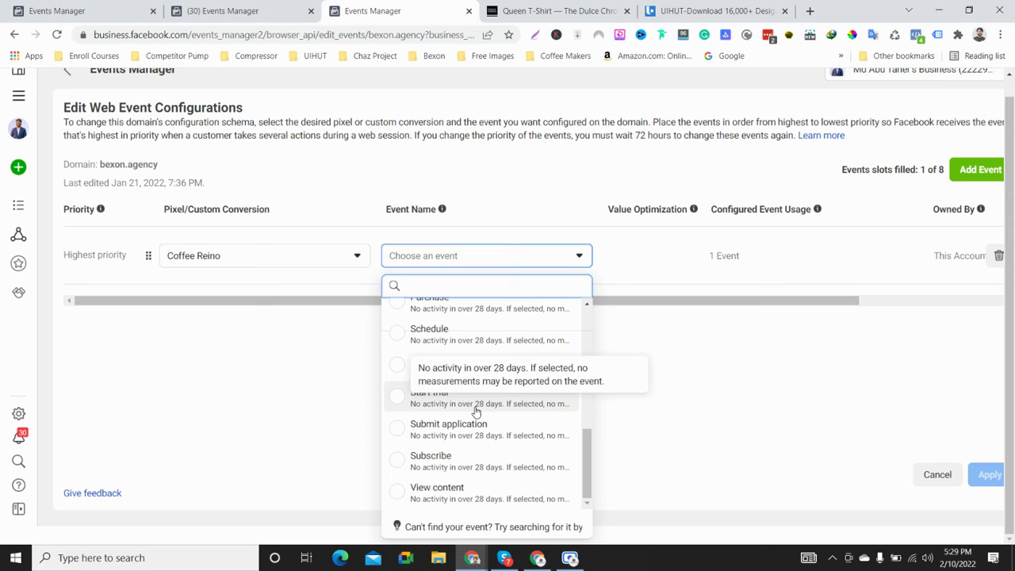
scroll(476, 408, "up", 1)
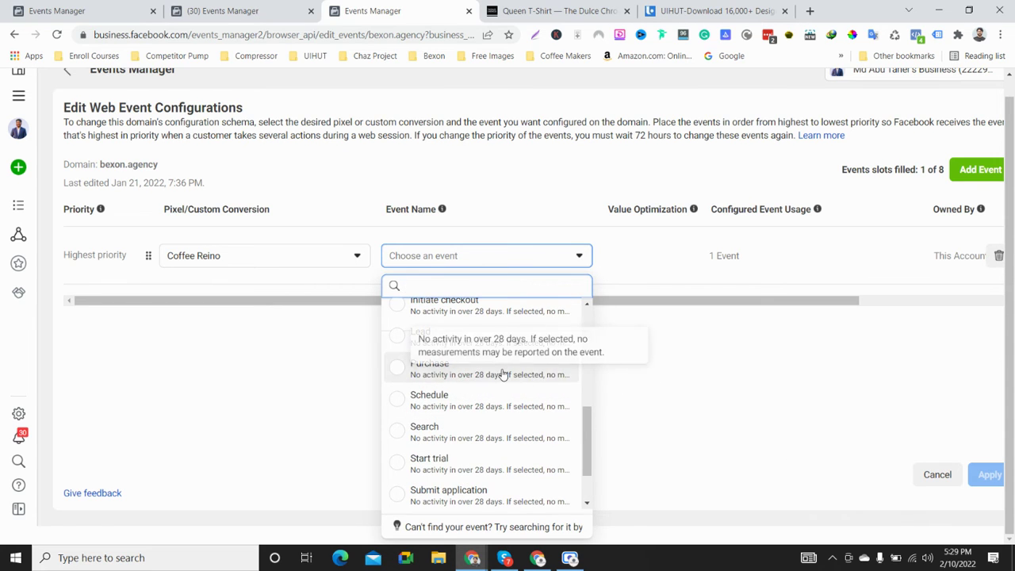
left_click(502, 374)
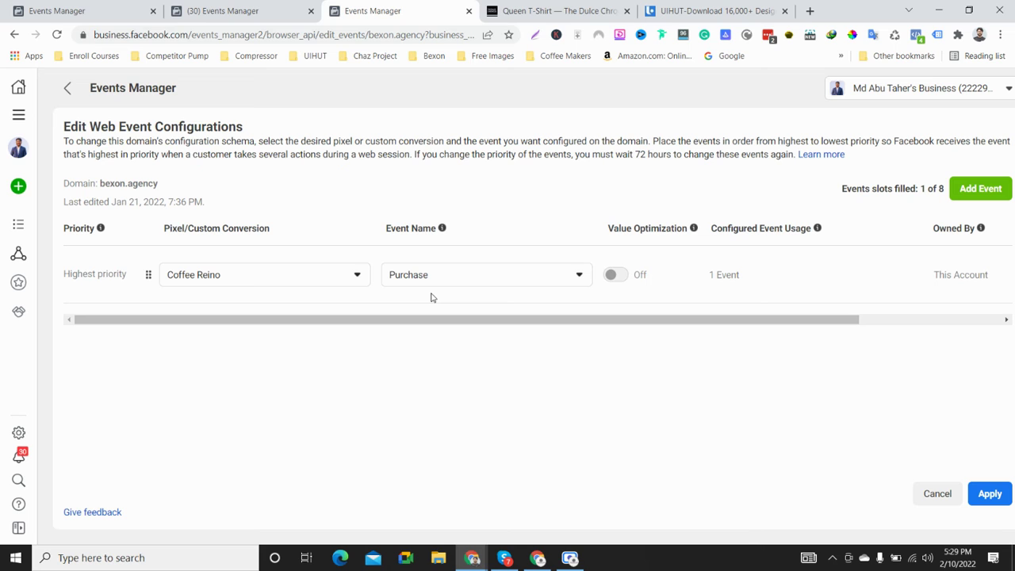
Step: Apply the bexon.agency event configuration, confirm the changes and close the confirmation
left_click(1007, 495)
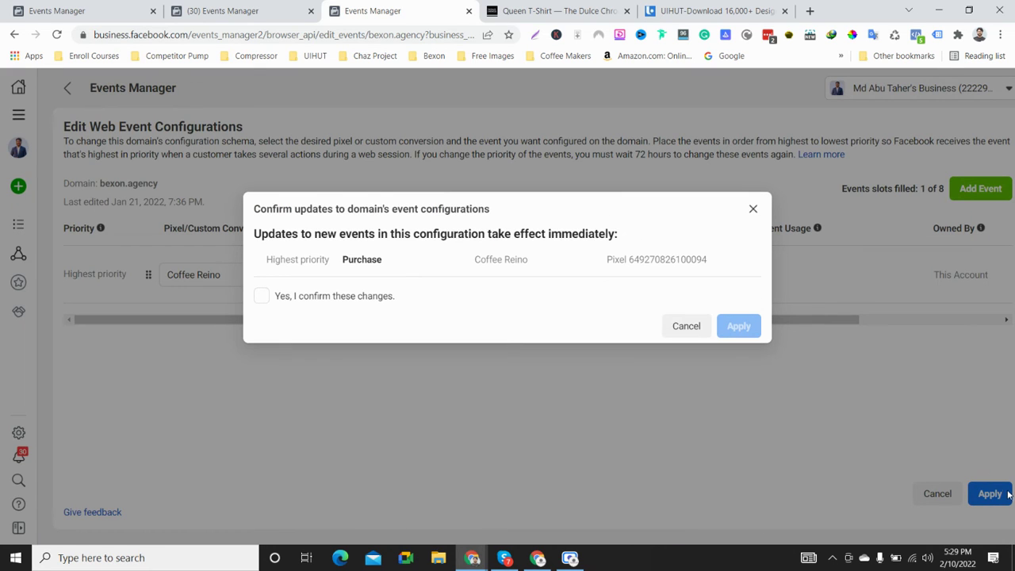
left_click(328, 295)
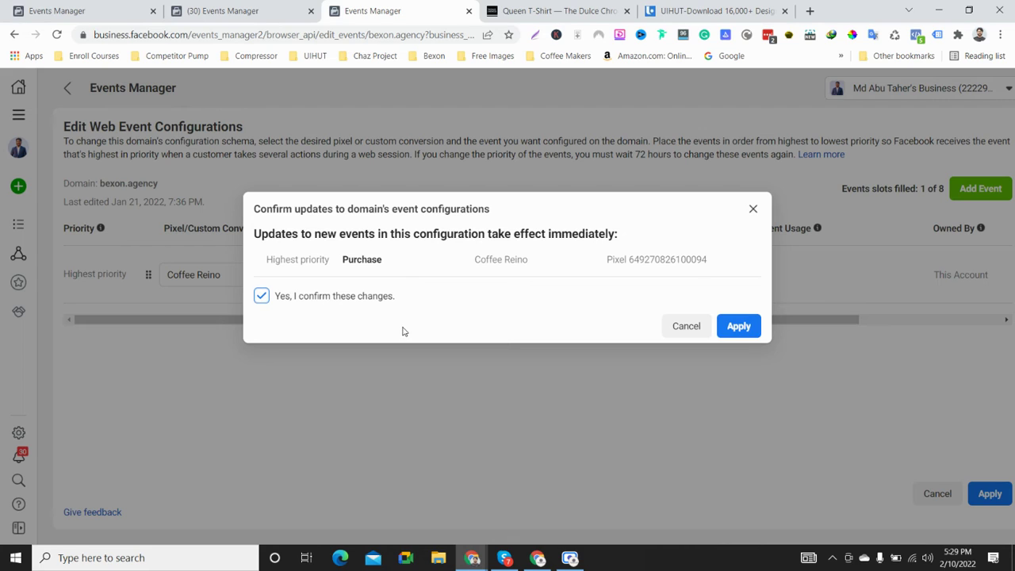
left_click(738, 325)
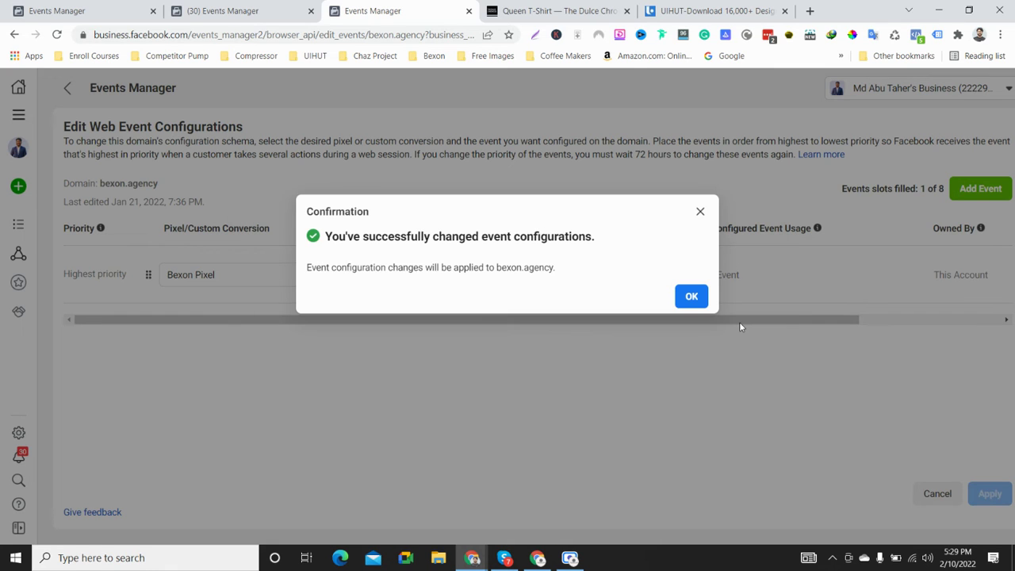
left_click(691, 296)
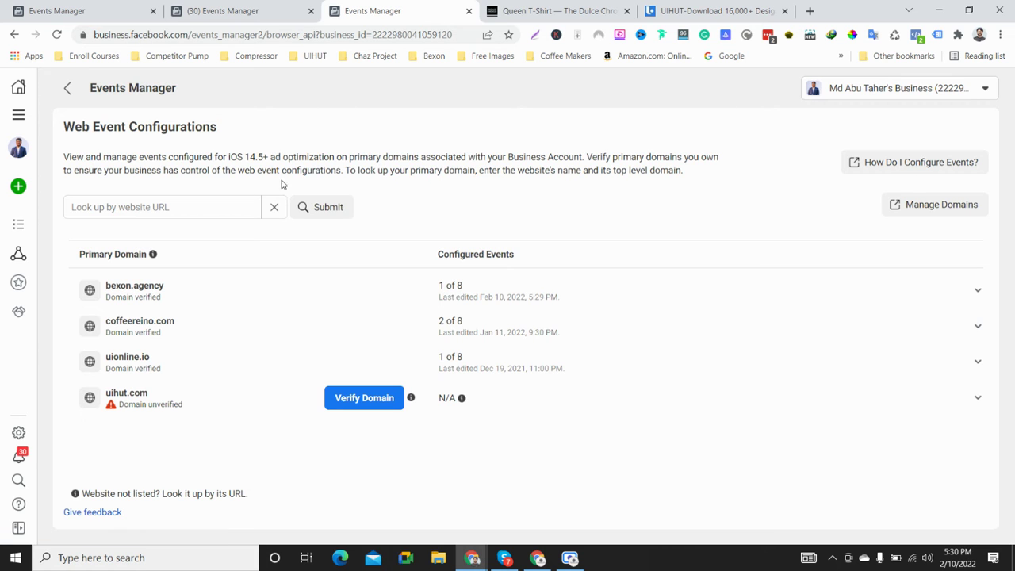
Step: Open coffeereino.com in a new tab and go through its article "Best Rated Cuisinart Coffee Maker DCC 3000 Leaks-Solutions"
left_click(809, 11)
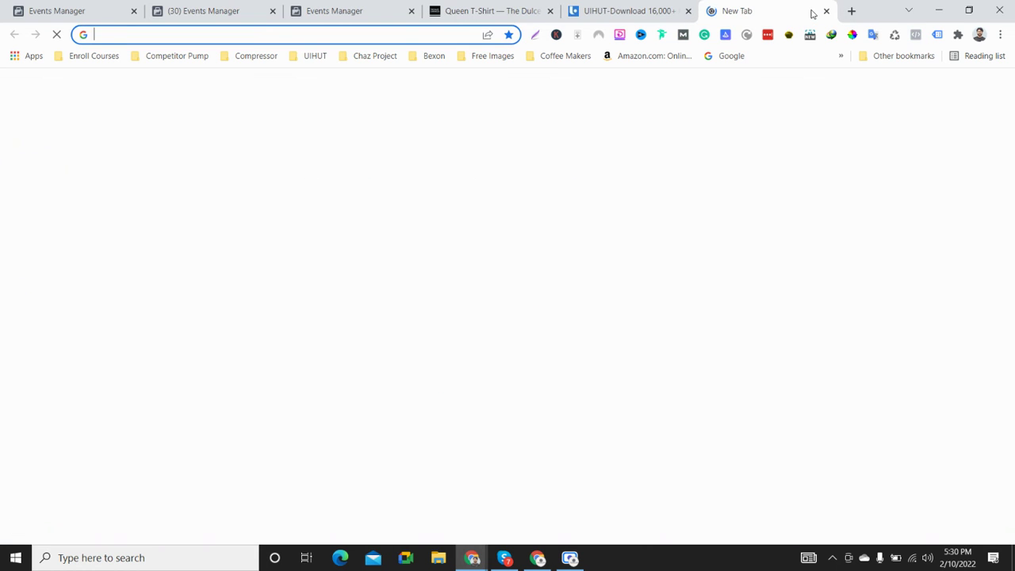
type("cof")
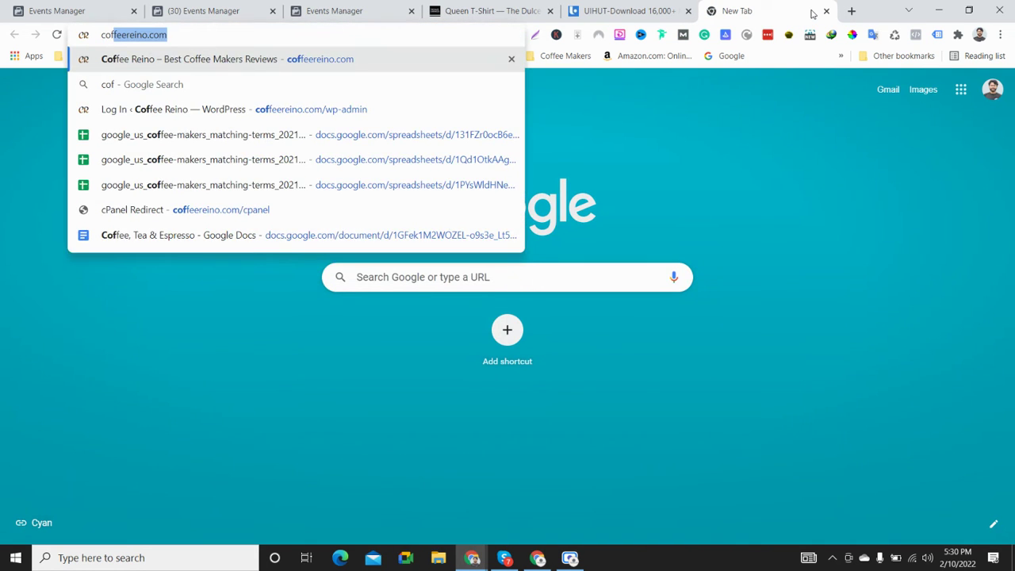
key("Return")
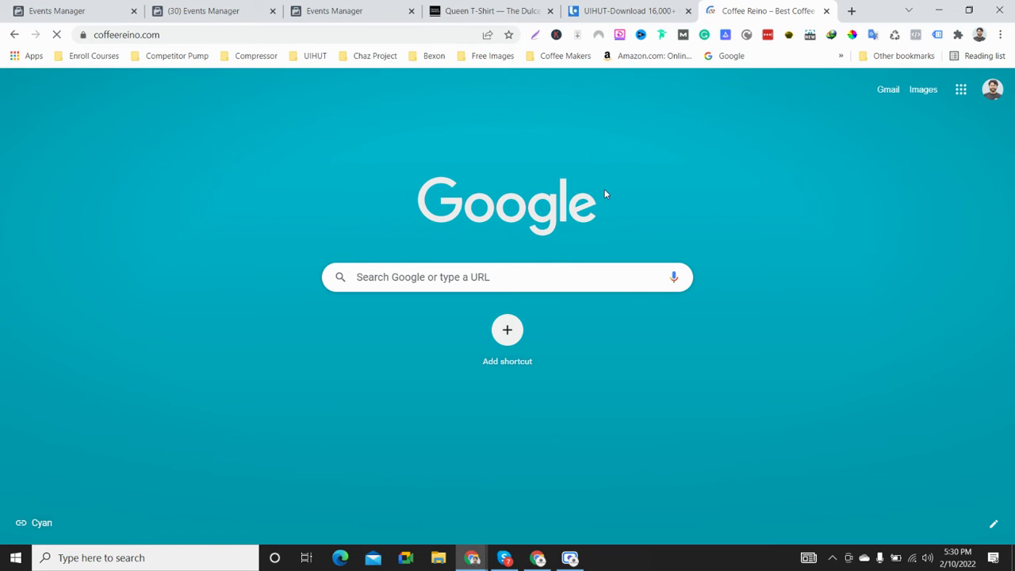
scroll(604, 332, "down", 5)
scroll(605, 333, "down", 5)
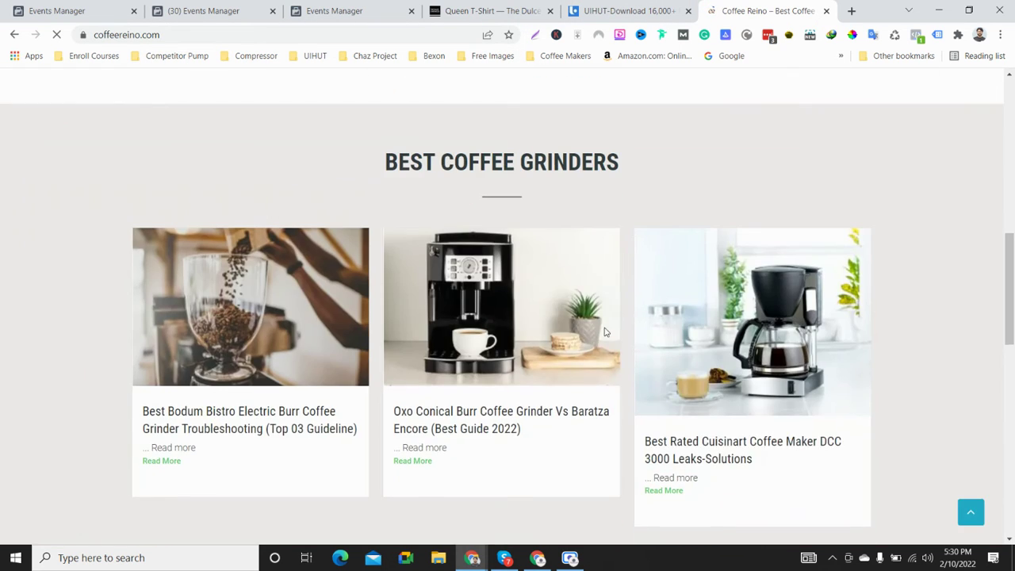
left_click(708, 458)
scroll(708, 444, "down", 8)
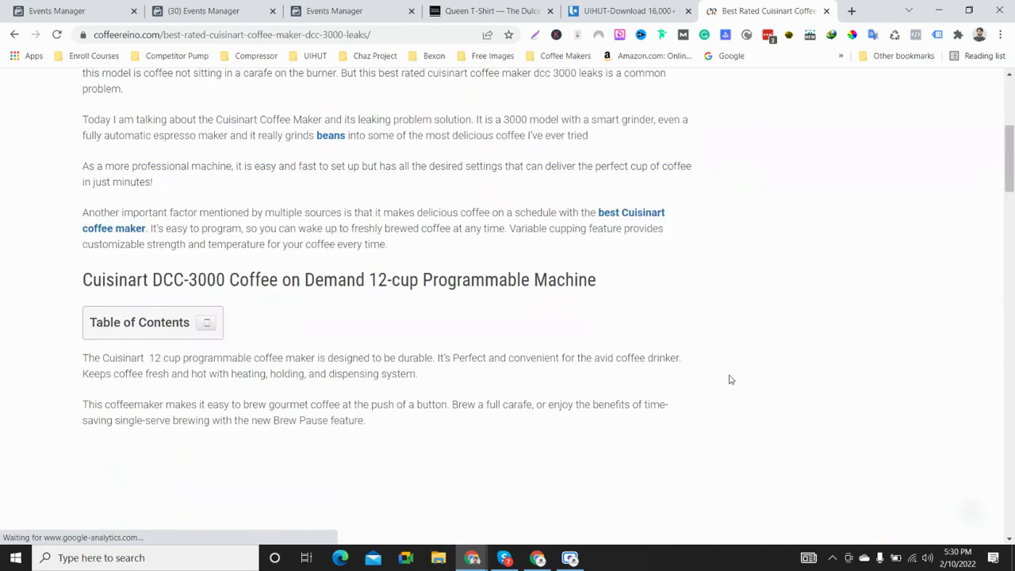
scroll(652, 294, "down", 20)
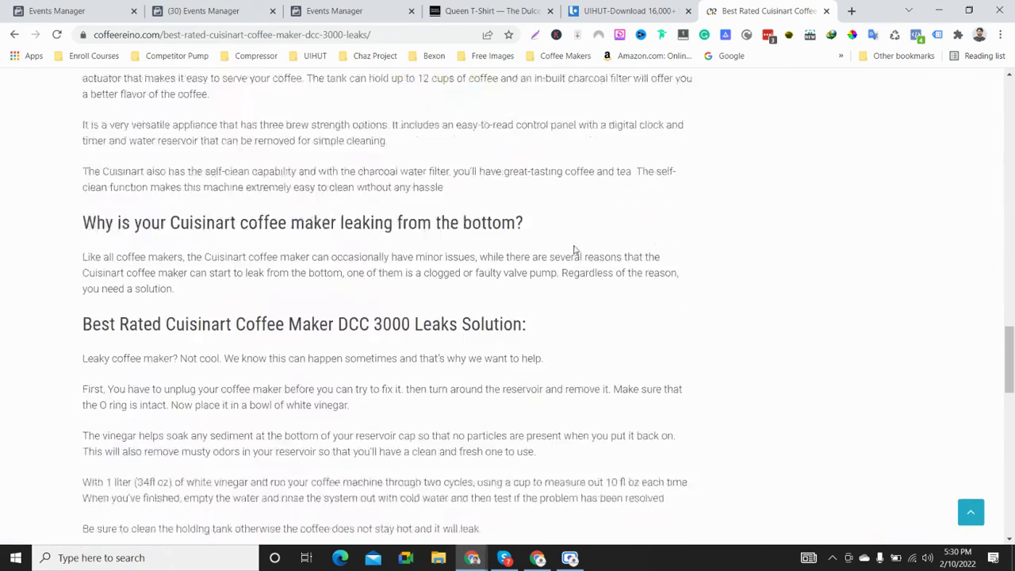
left_click(333, 35)
left_click(203, 11)
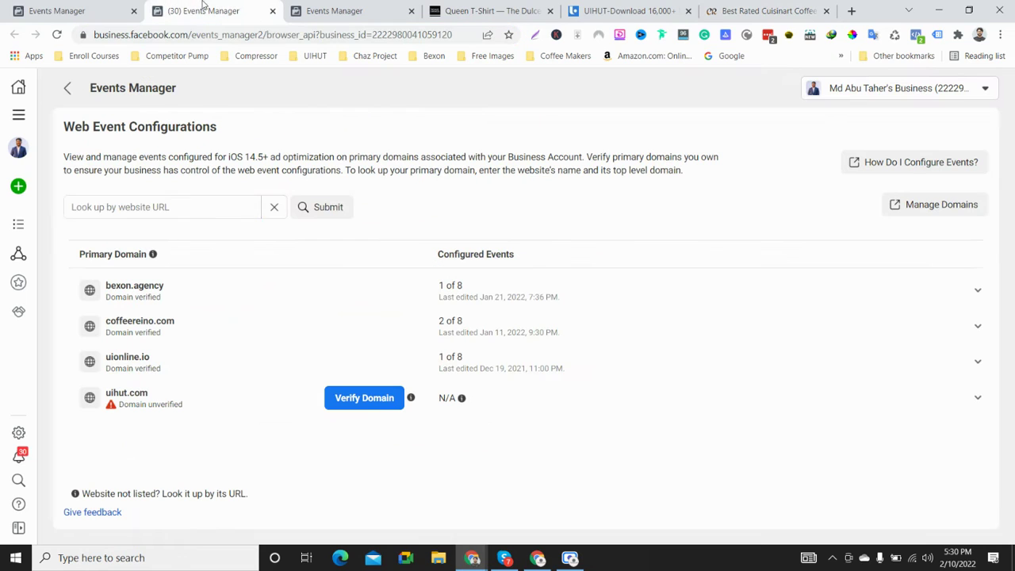
left_click(214, 206)
type("https://coffeereino.com/best-rated-cuisinart-coffee-maker-dcc-3000-review/")
left_click(315, 209)
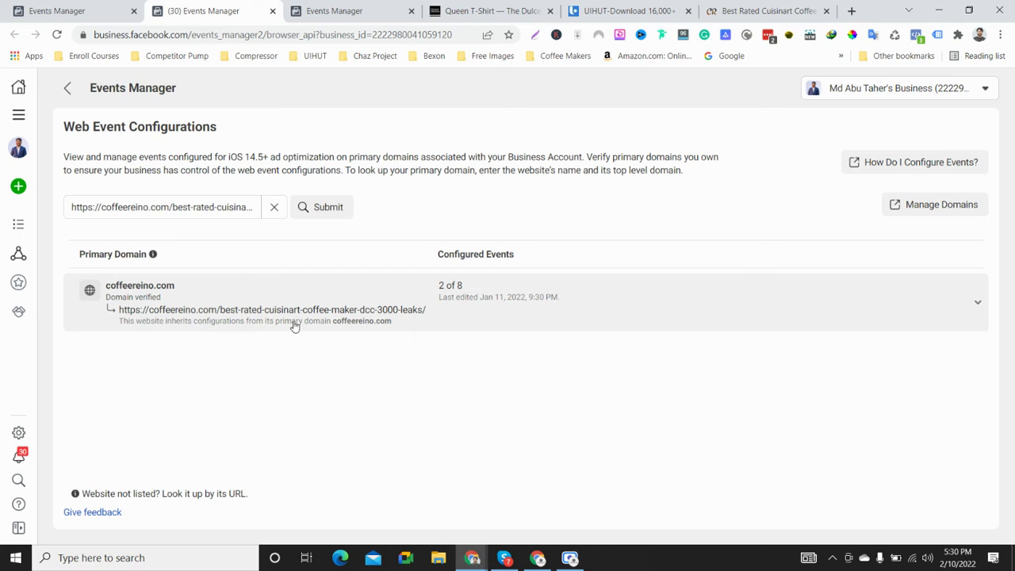
Step: Open the configured events of coffeereino.com for editing and view the events available for the highest-priority slot
left_click(977, 302)
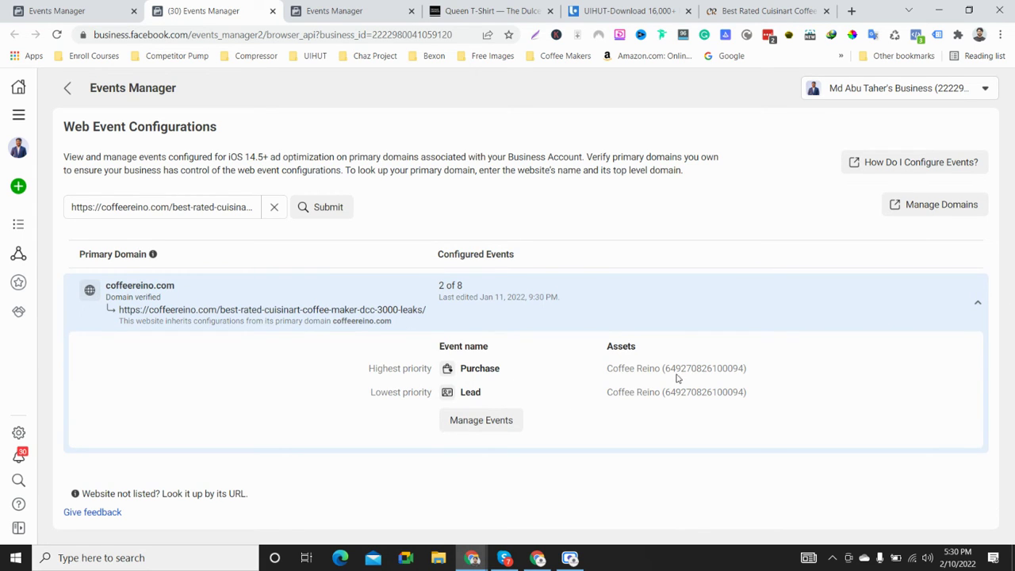
left_click(478, 422)
left_click(676, 323)
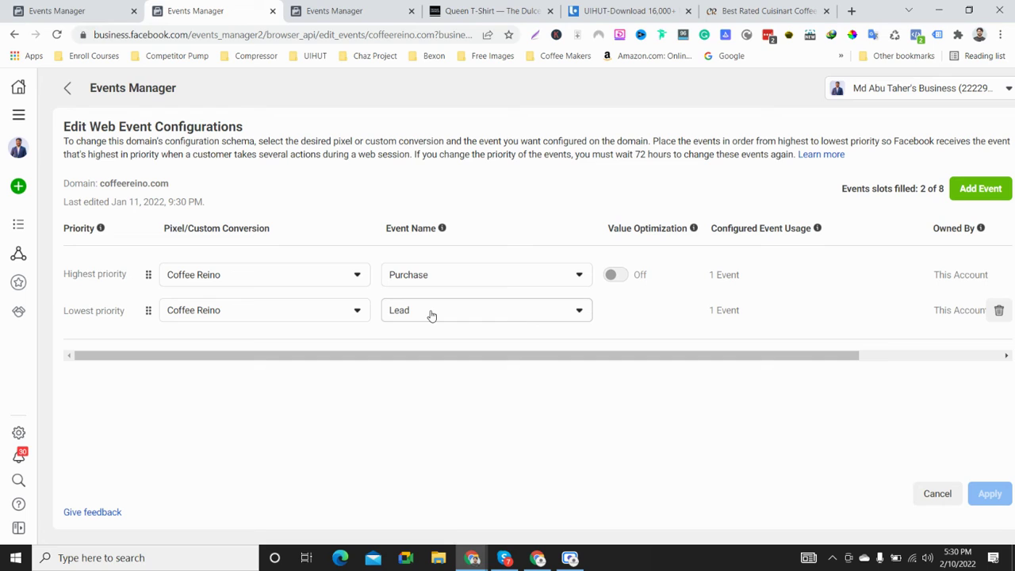
left_click(481, 284)
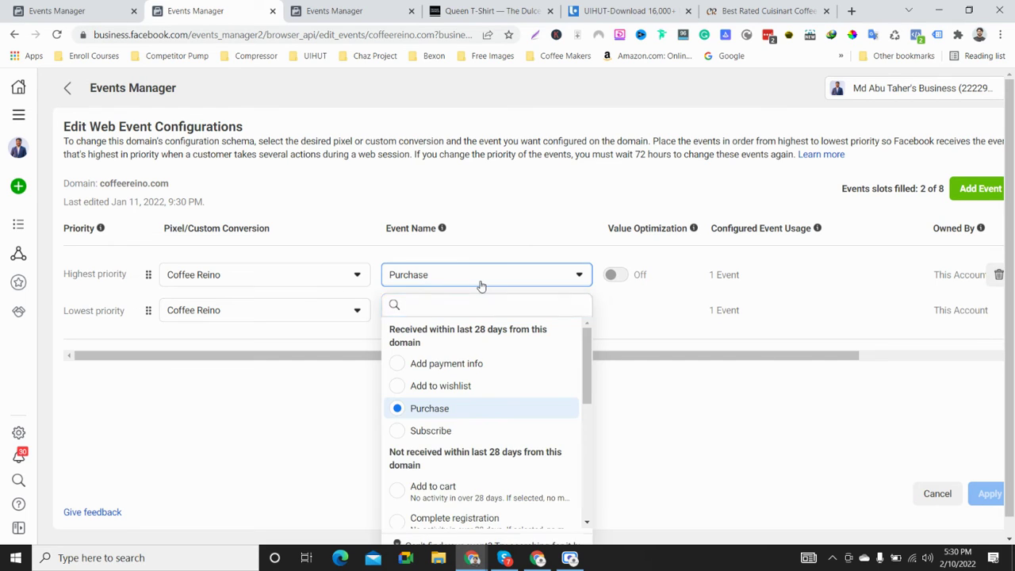
left_click(481, 284)
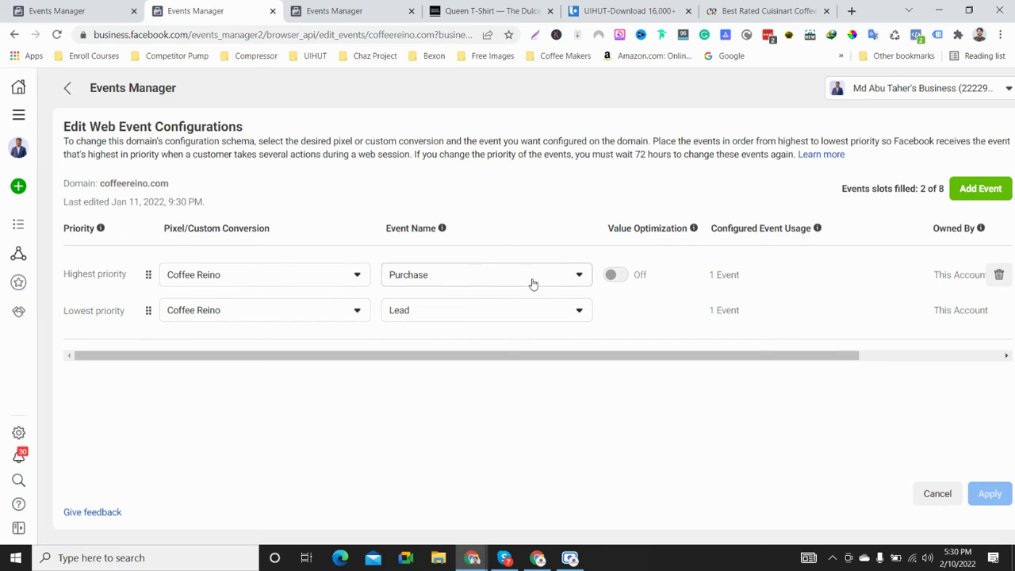
Step: Return to the pixel onboarding's Configure Web Events stage and open the web event configurations from it
left_click(18, 253)
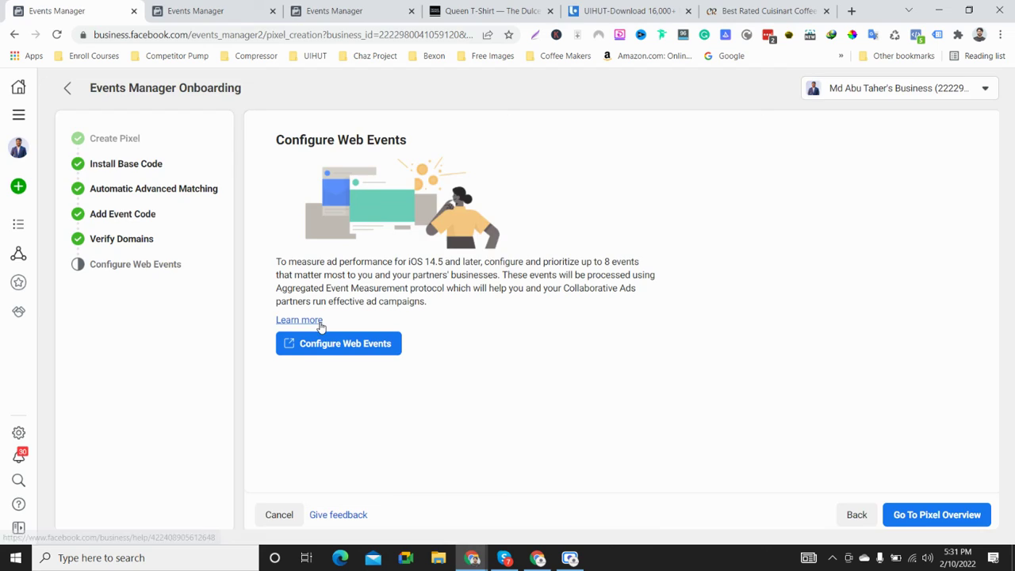
left_click(321, 326)
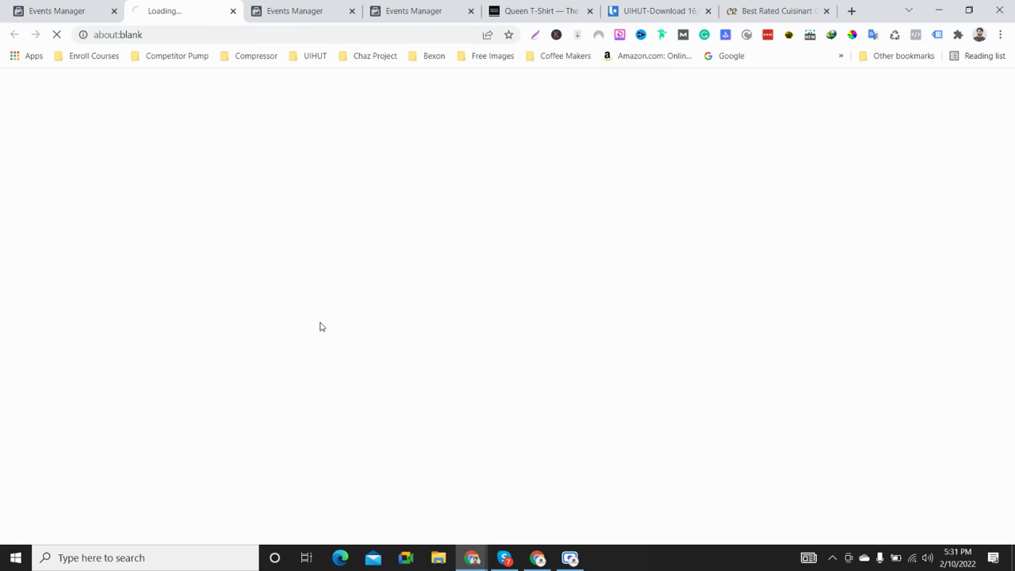
left_click(233, 11)
left_click(361, 349)
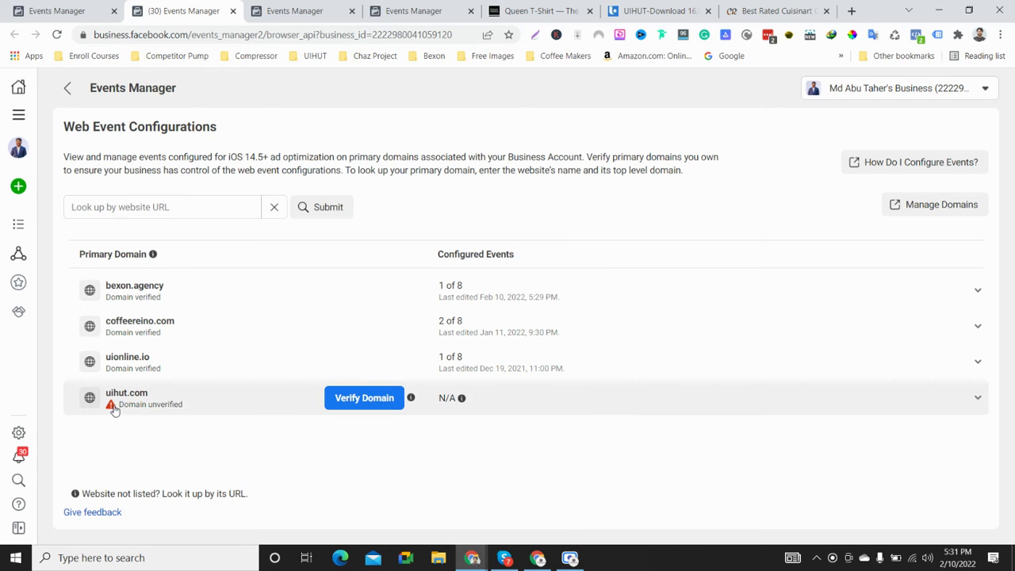
Step: Go back to the data sources and examine the Coffee Reino pixel's activity and received events
left_click(67, 88)
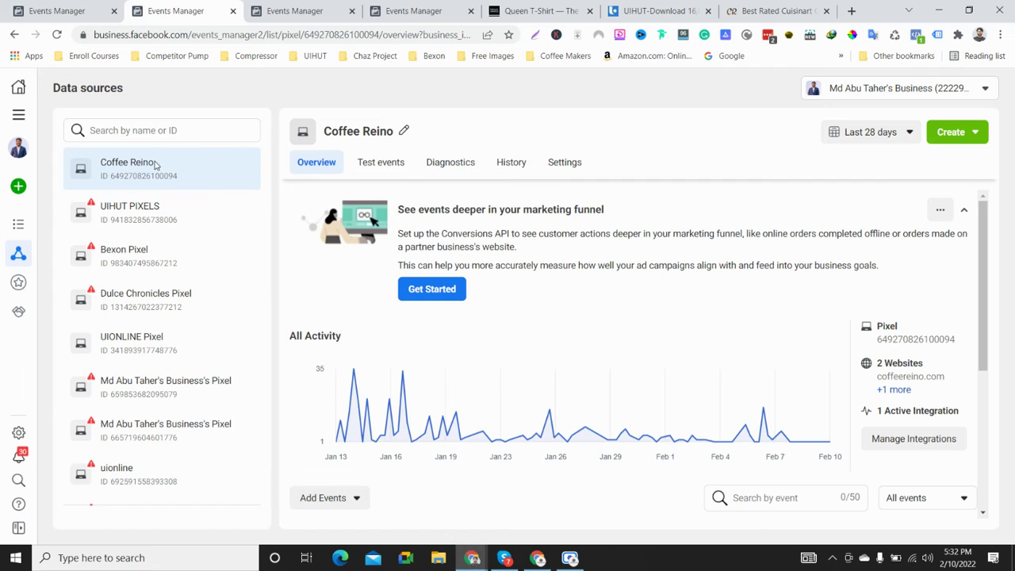
scroll(377, 282, "down", 3)
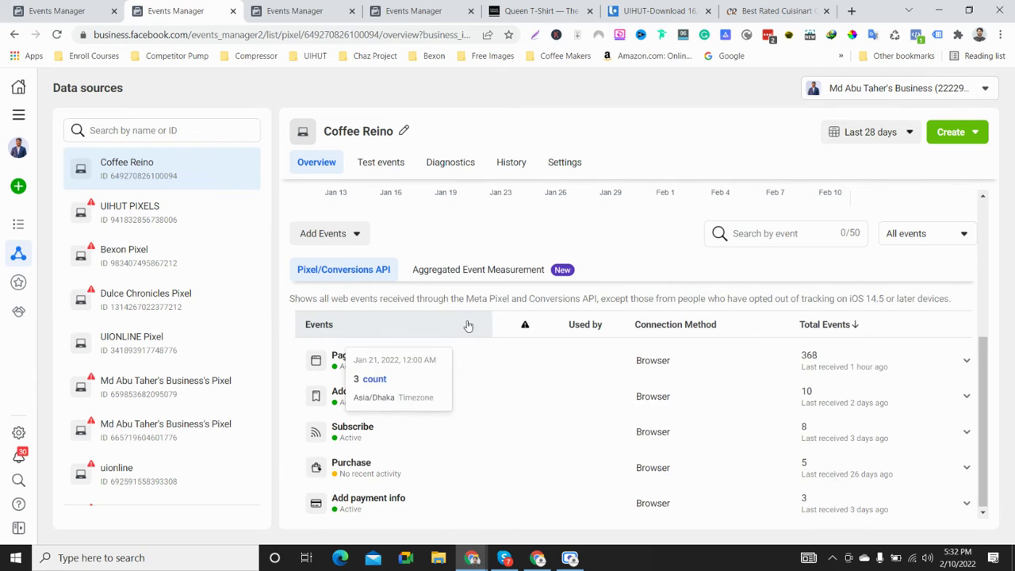
scroll(453, 396, "up", 2)
scroll(455, 387, "down", 2)
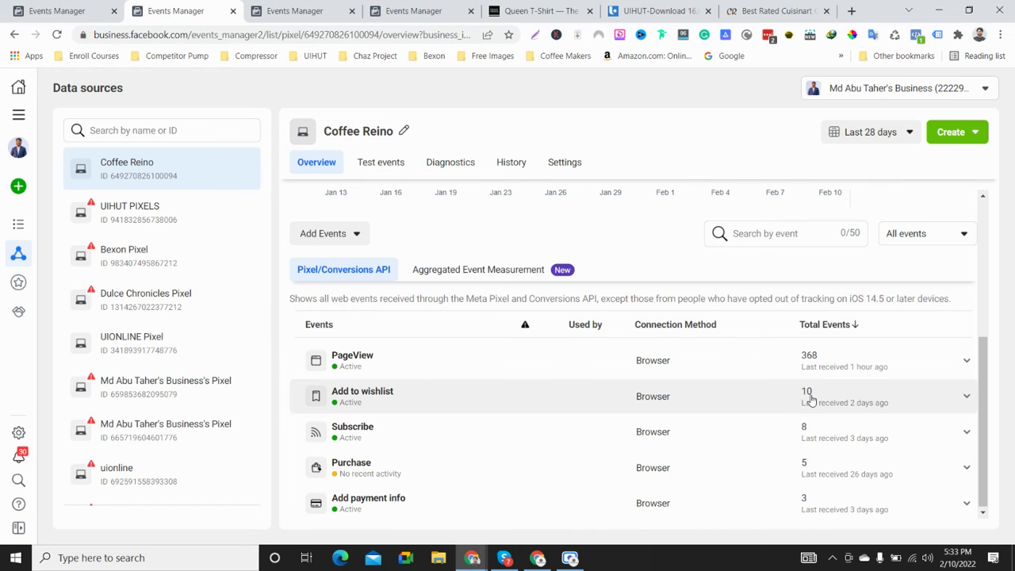
Step: Compare the Coffee Reino pixel's Aggregated Event Measurement view with its Pixel/Conversions API events
left_click(465, 272)
scroll(603, 364, "down", 1)
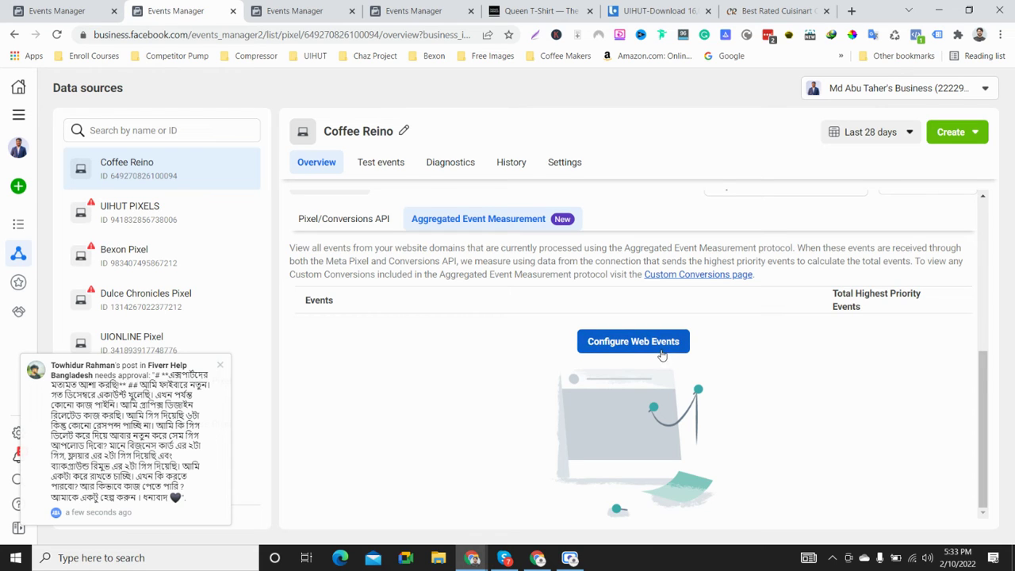
left_click(360, 220)
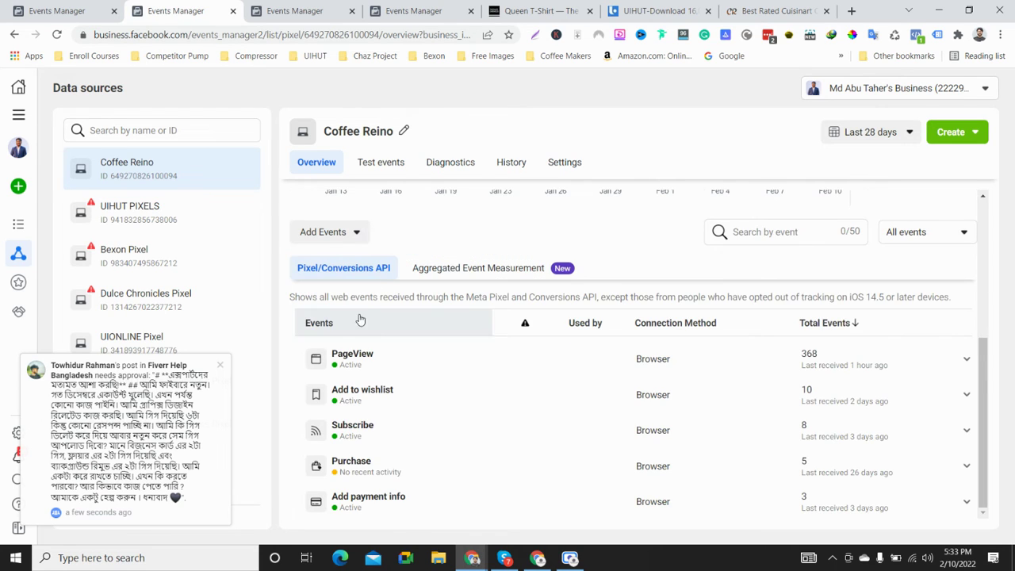
left_click(493, 274)
left_click(379, 269)
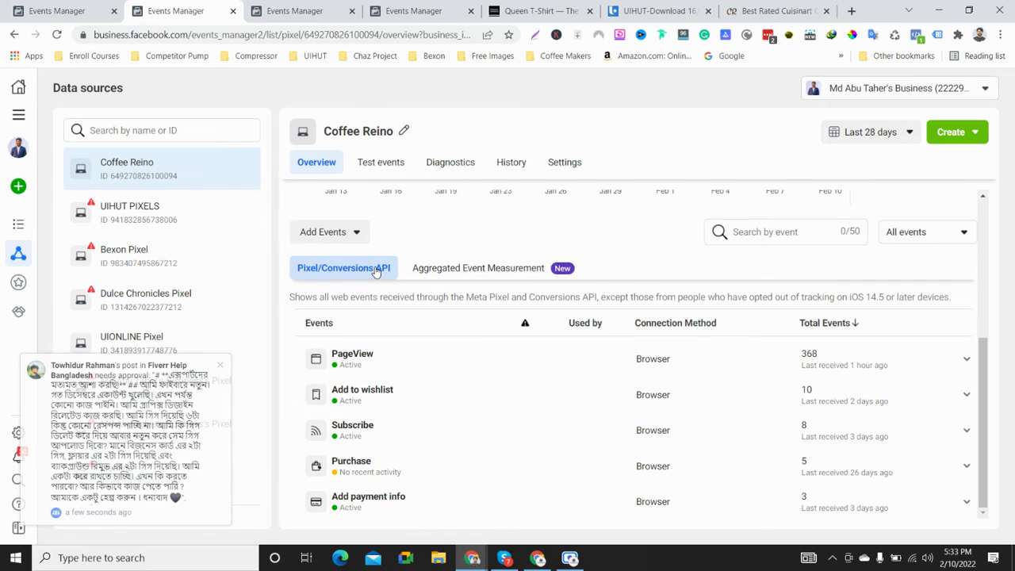
Step: Review the Coffee Reino pixel's activity chart and the available methods for adding events
scroll(701, 316, "up", 3)
scroll(701, 315, "down", 3)
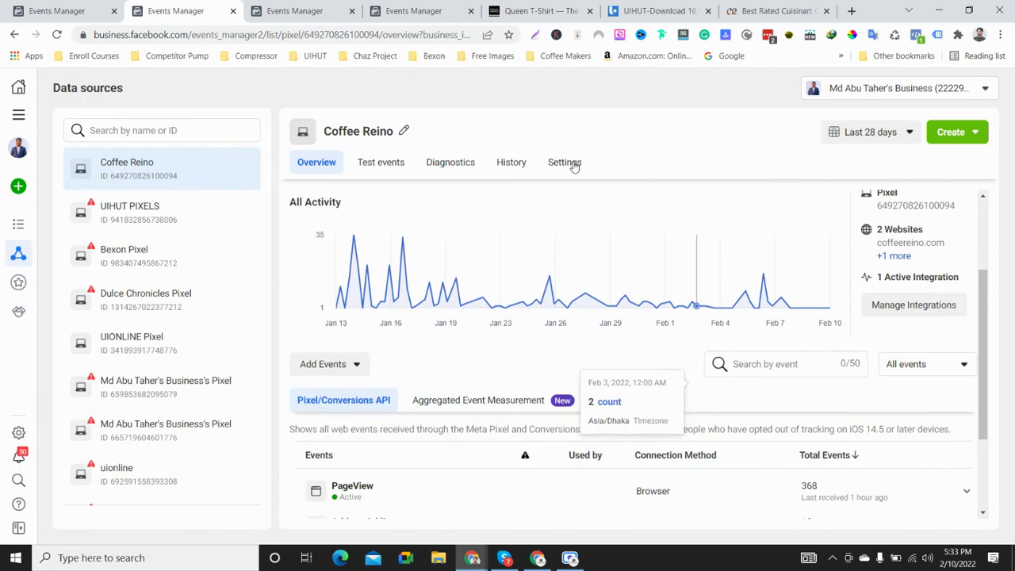
scroll(575, 202, "down", 1)
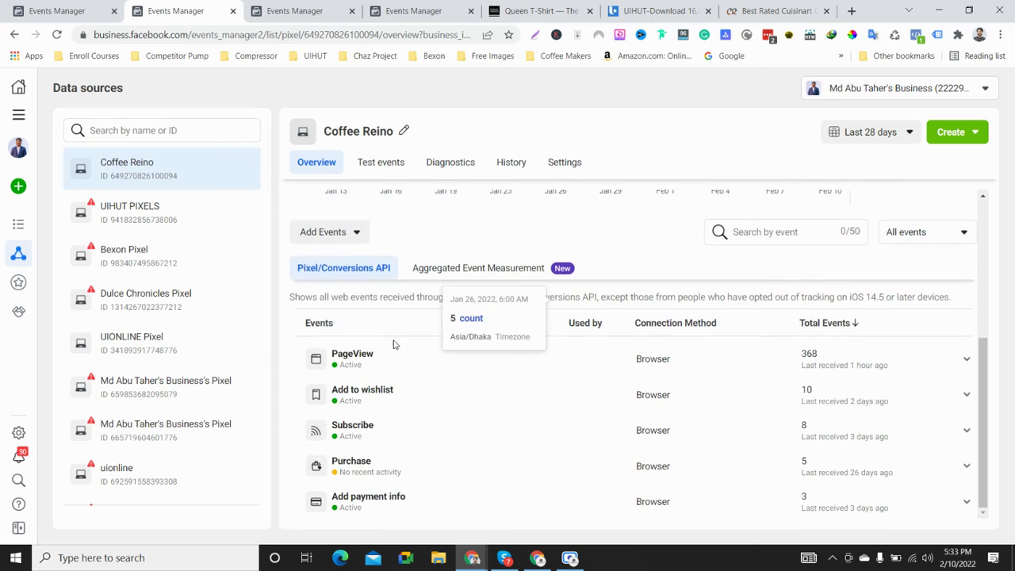
left_click(346, 238)
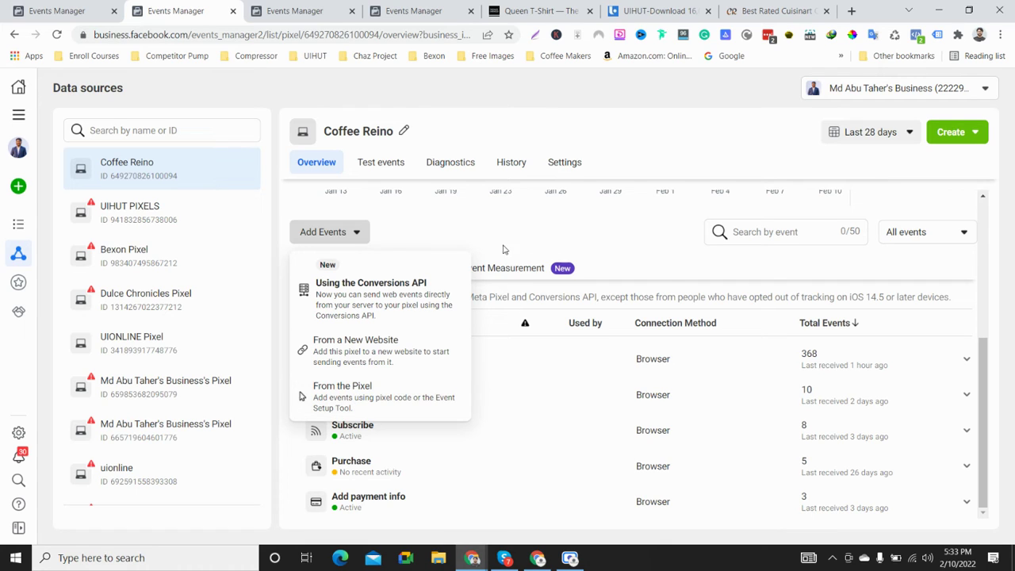
left_click(474, 235)
left_click(334, 237)
left_click(334, 235)
left_click(335, 238)
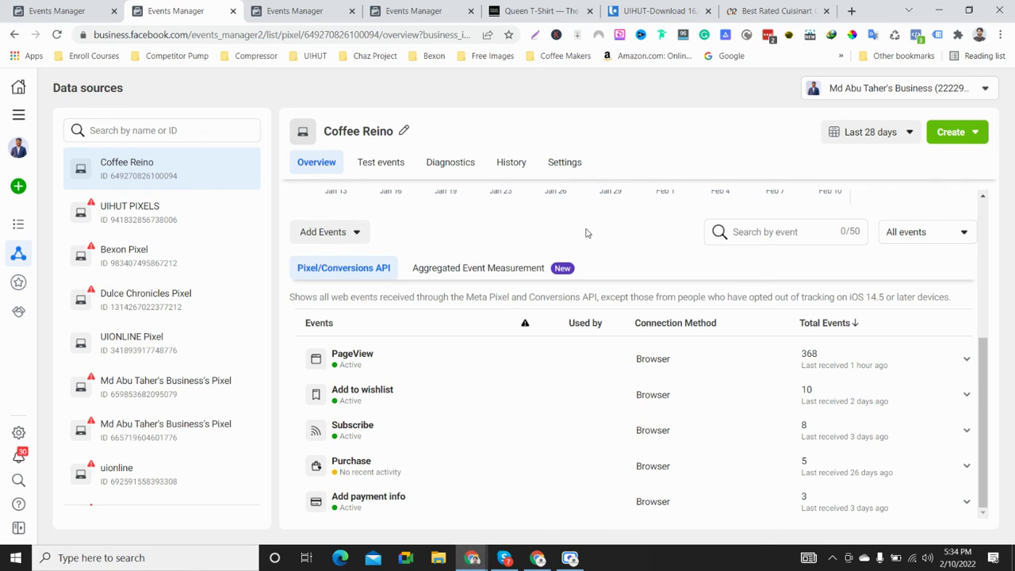
Step: Open the settings of the Coffee Reino pixel
scroll(635, 220, "up", 5)
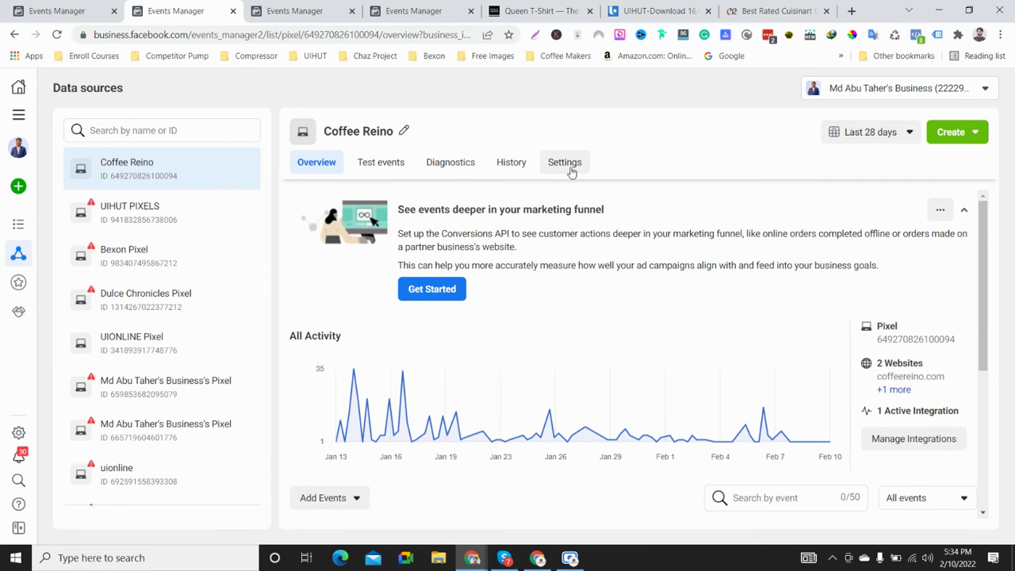
left_click(570, 168)
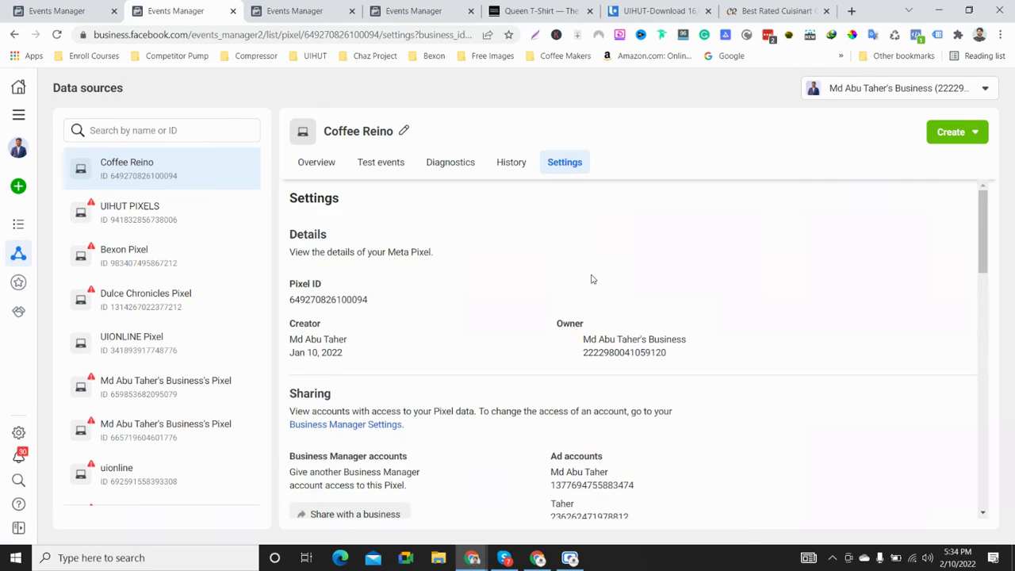
Step: Open the Event Setup Tool from the Coffee Reino pixel's event setup settings, ready for a website URL
scroll(591, 279, "down", 10)
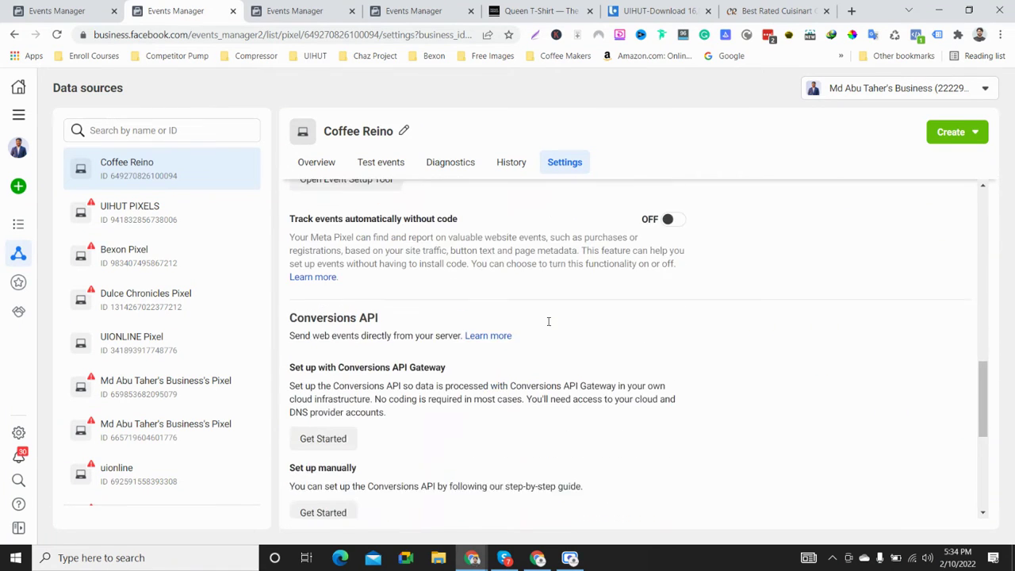
scroll(548, 321, "up", 2)
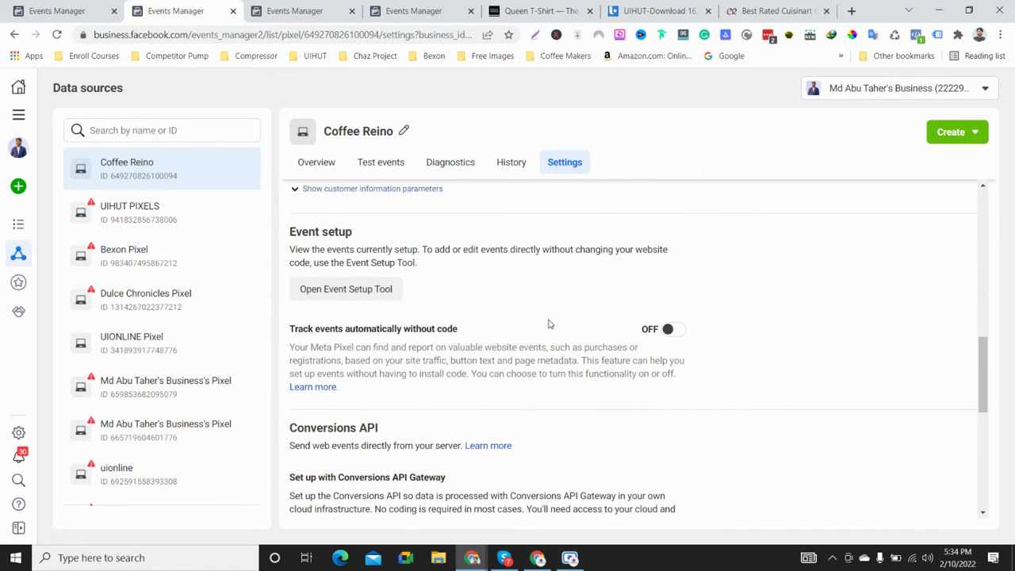
left_click(352, 292)
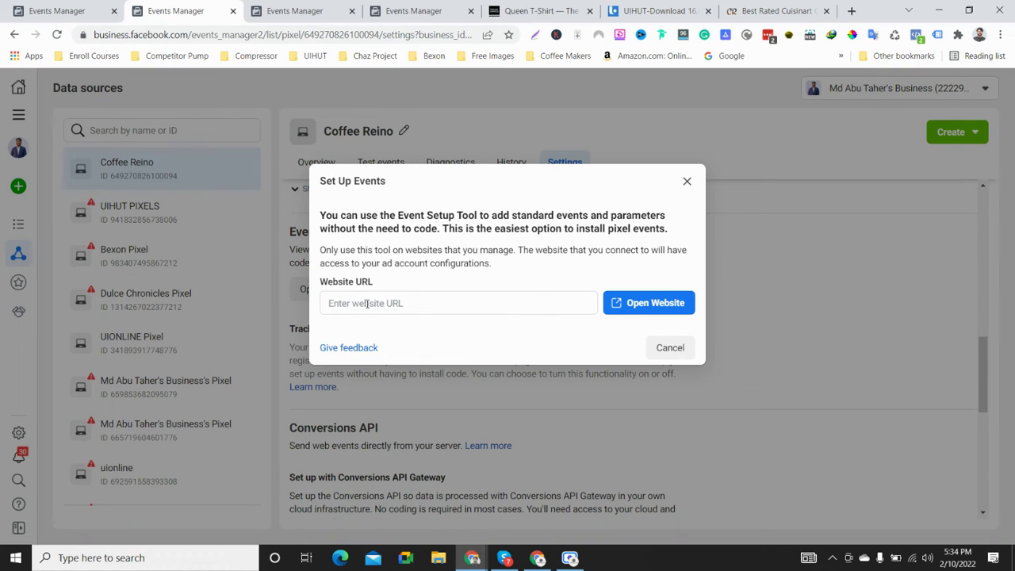
left_click(367, 303)
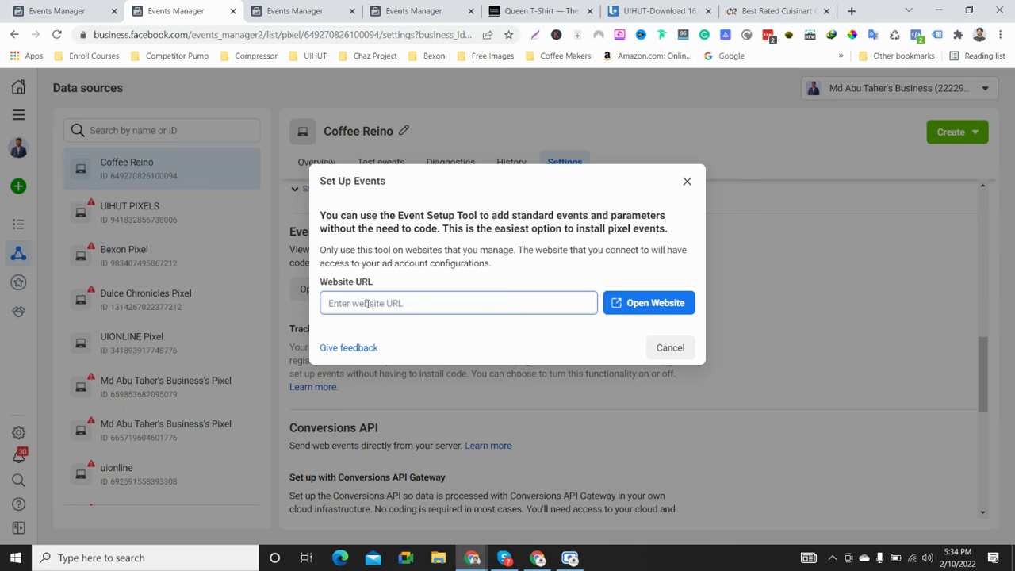
Step: Go from the Coffee Reino article to the site's home page and copy its web address
left_click(775, 10)
scroll(285, 210, "up", 4)
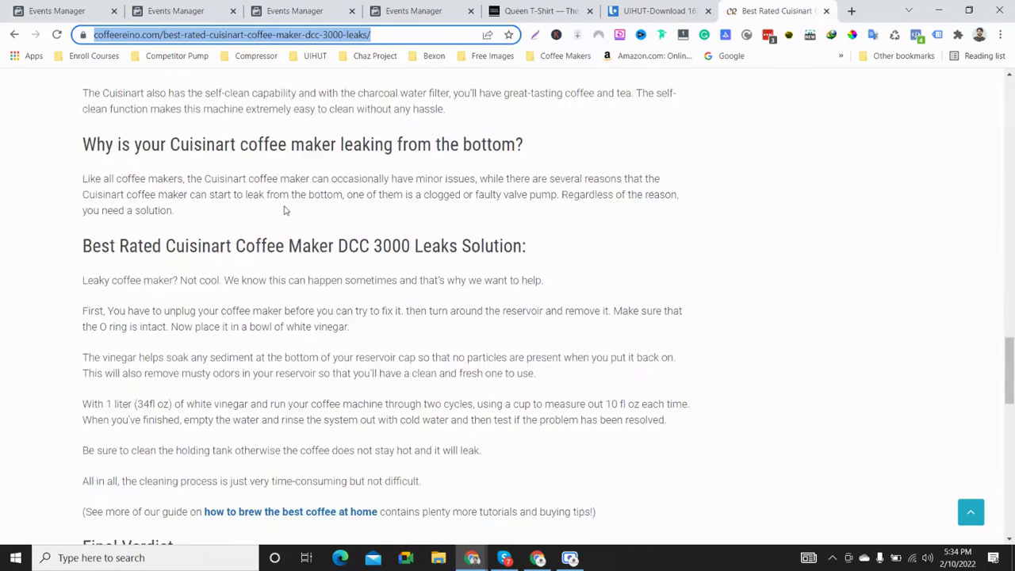
scroll(285, 210, "up", 10)
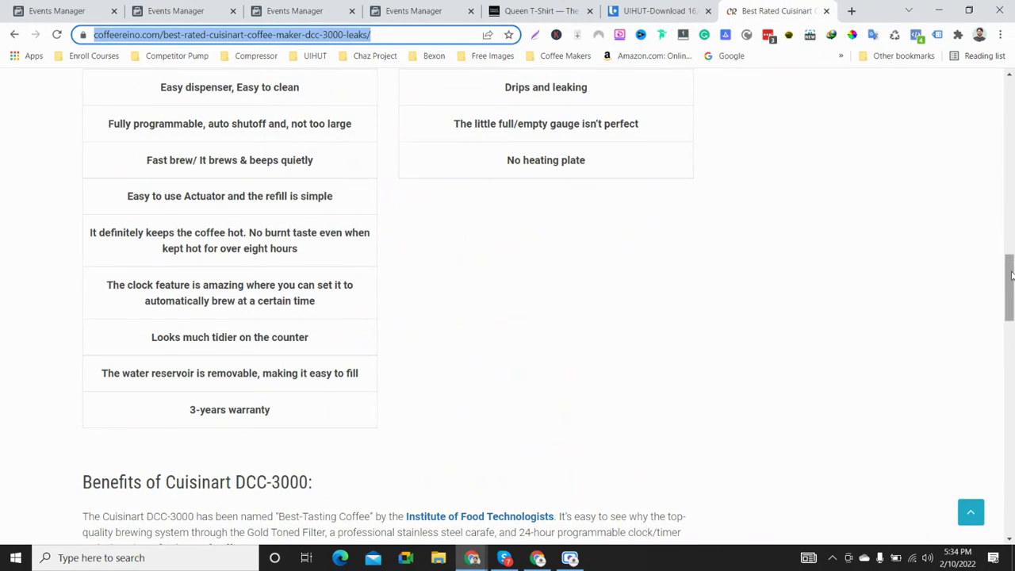
left_click_drag(1010, 270, 1008, 95)
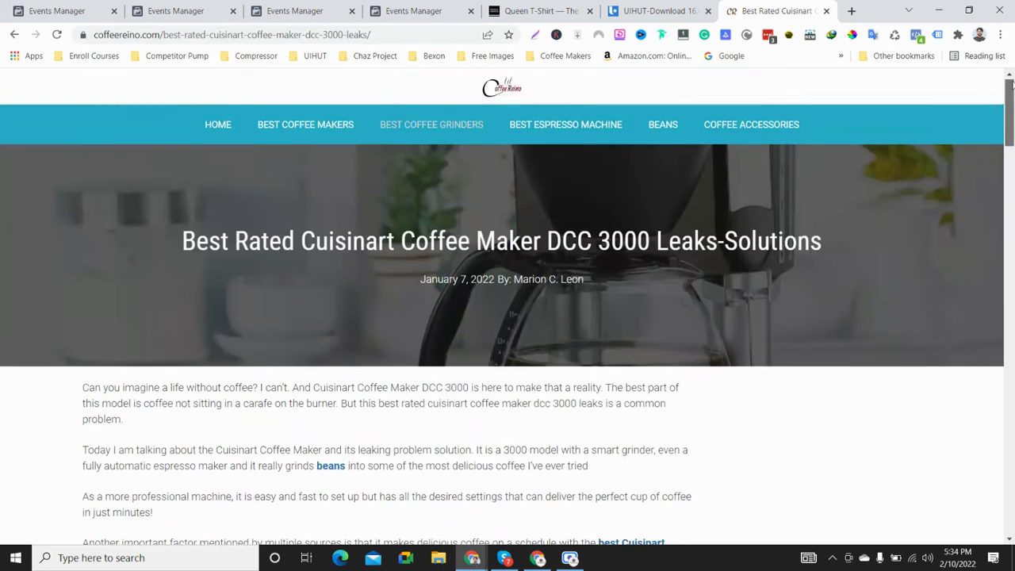
left_click(220, 127)
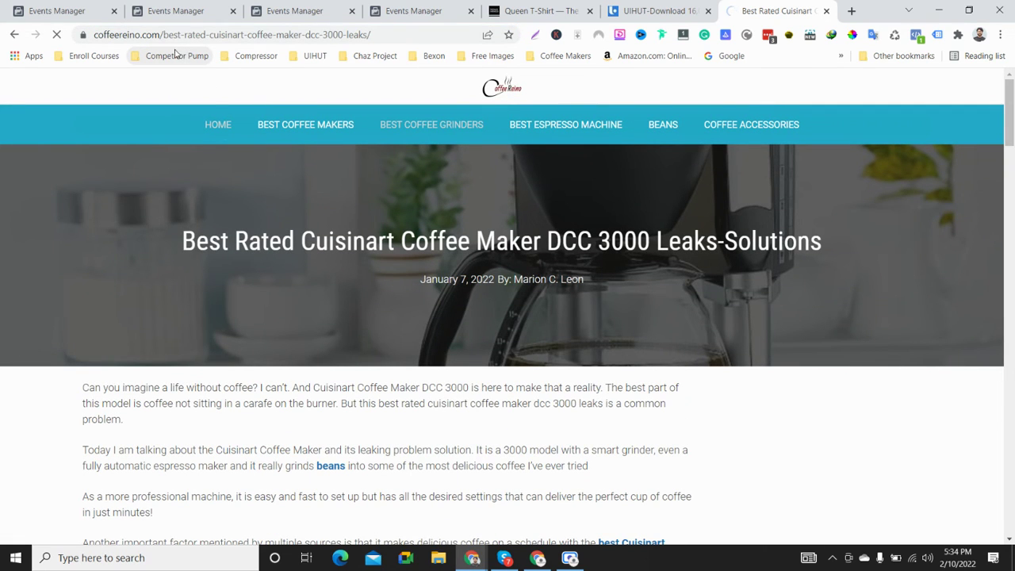
left_click(146, 35)
right_click(147, 37)
left_click(199, 134)
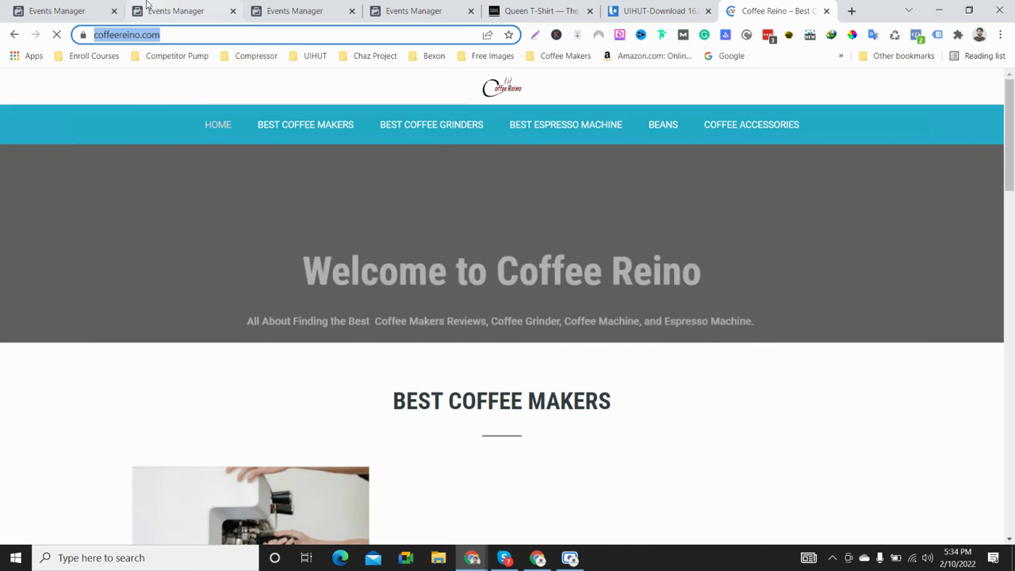
left_click(189, 9)
right_click(387, 292)
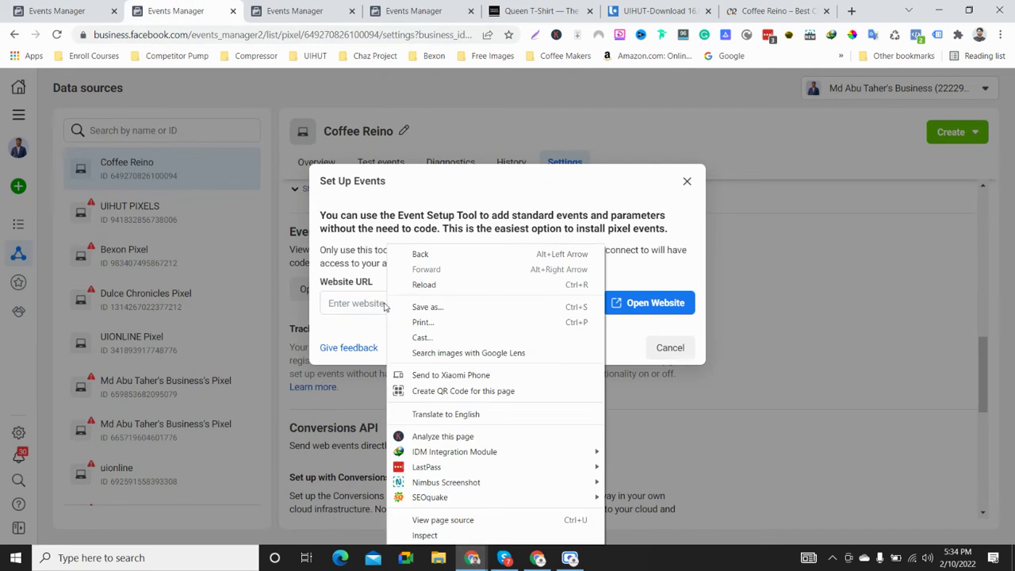
right_click(385, 300)
left_click(423, 164)
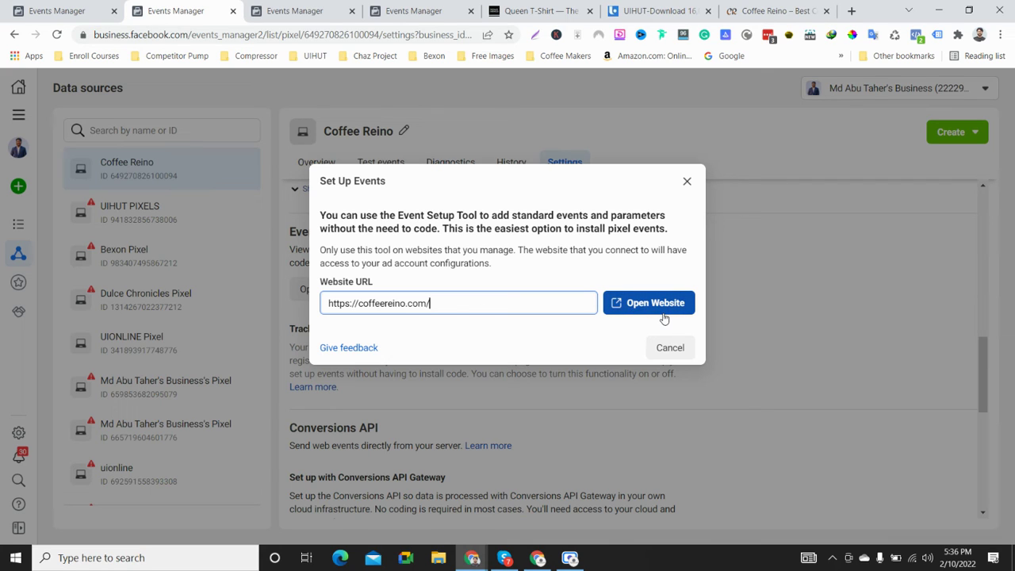
left_click(663, 314)
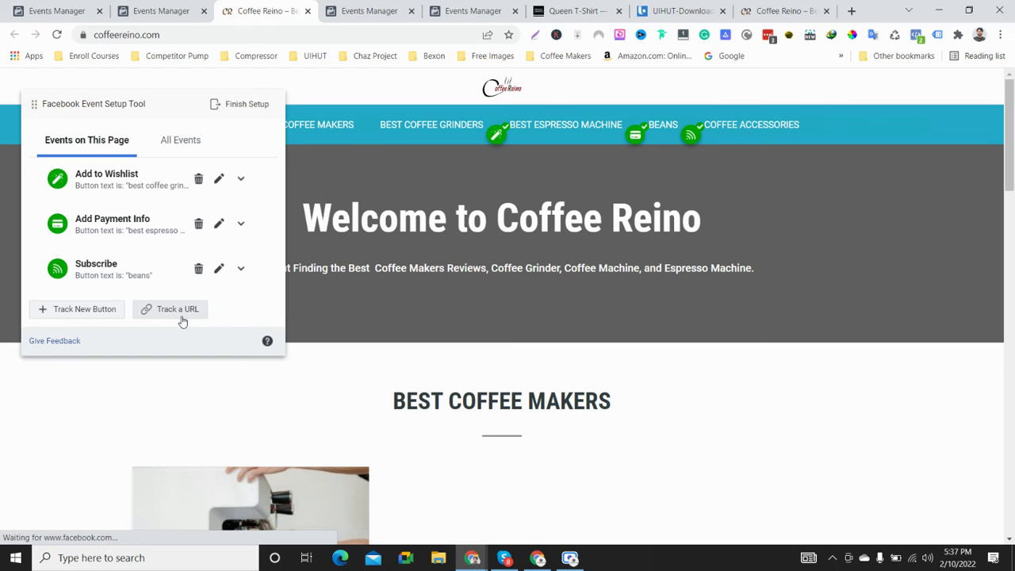
Step: Switch to the UIHUT website and review its Plan & Pricing section
left_click(682, 10)
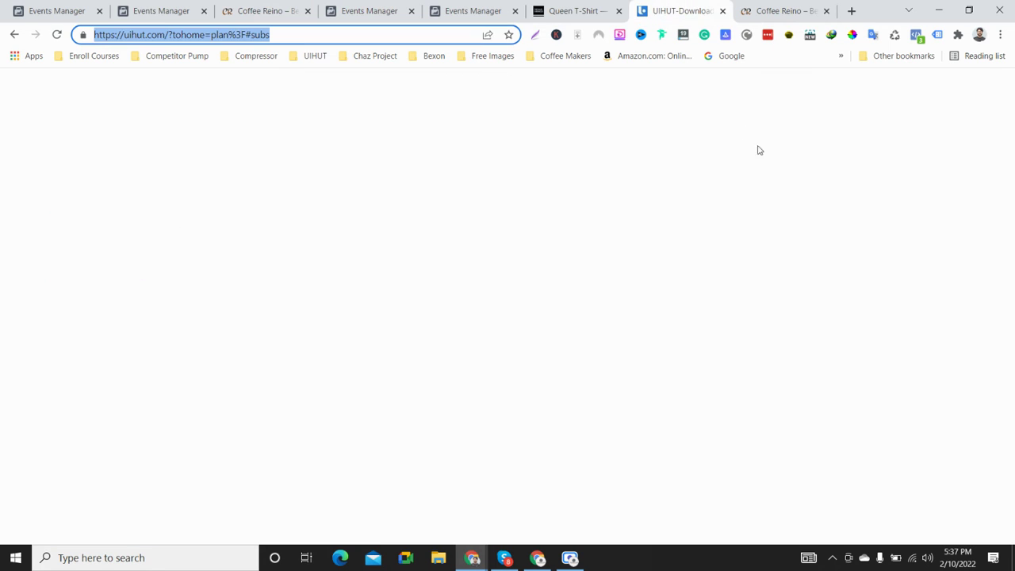
left_click(596, 146)
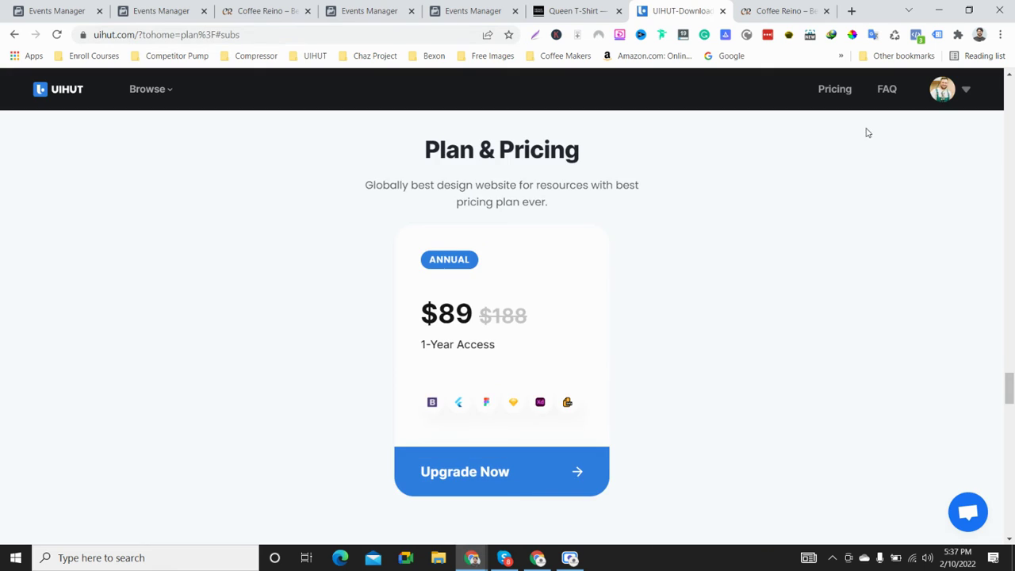
scroll(830, 84, "up", 3)
left_click(837, 94)
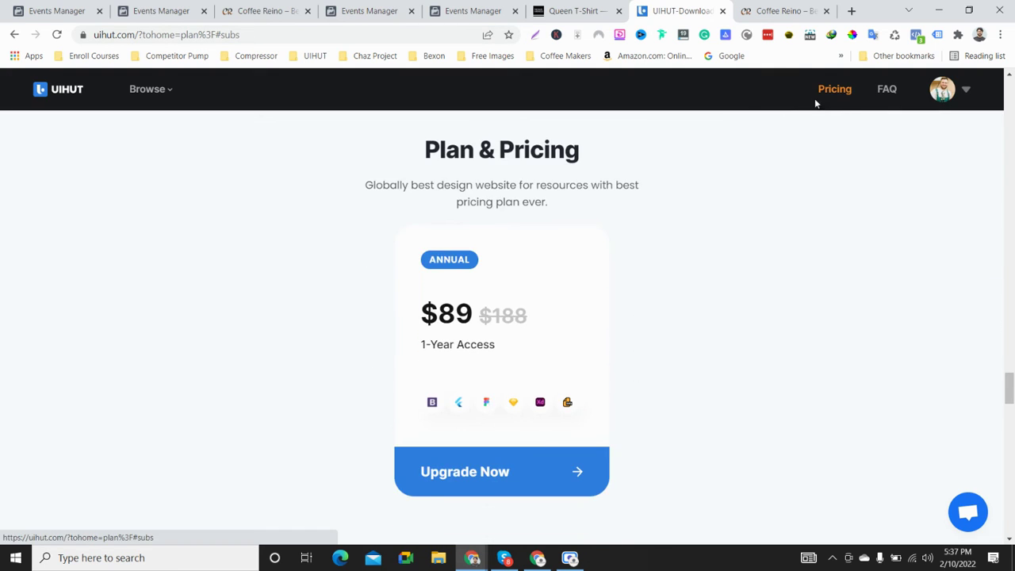
scroll(120, 142, "up", 3)
left_click(156, 107)
scroll(127, 105, "down", 3)
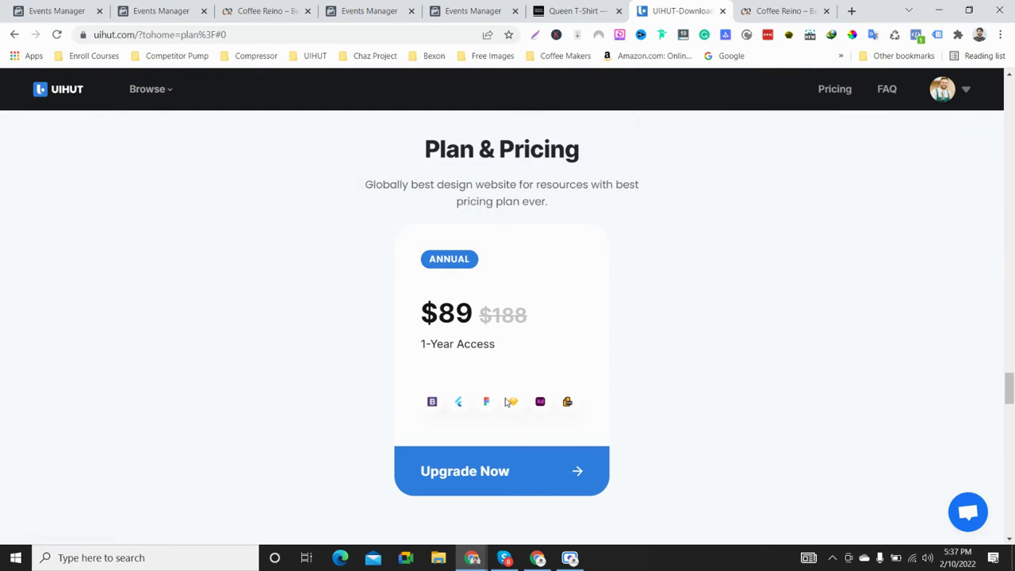
Step: Browse all UIHUT resources, view the Education Illustration 3D Pack and follow its upgrade link to examine the annual plan
left_click(84, 95)
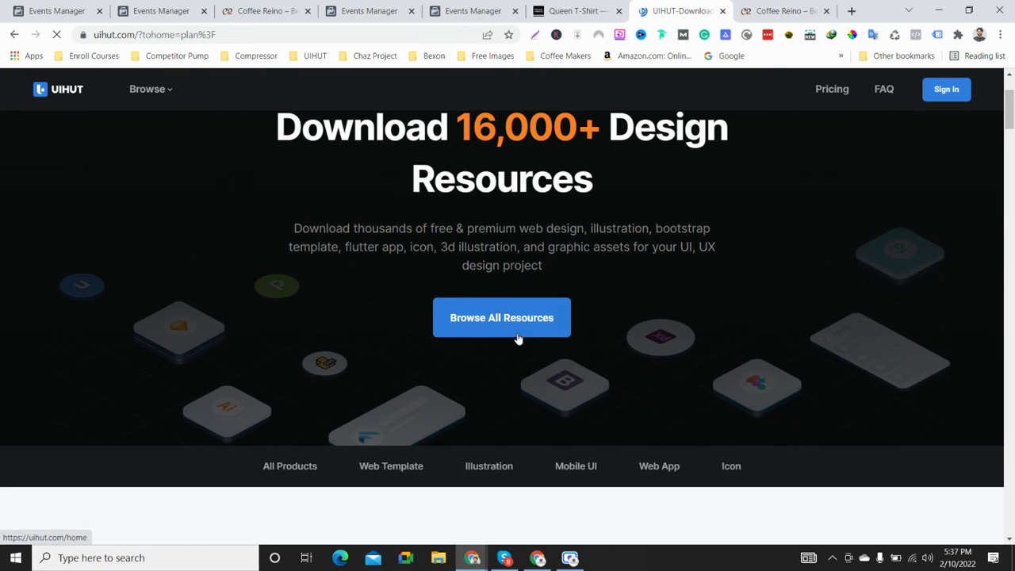
left_click(517, 338)
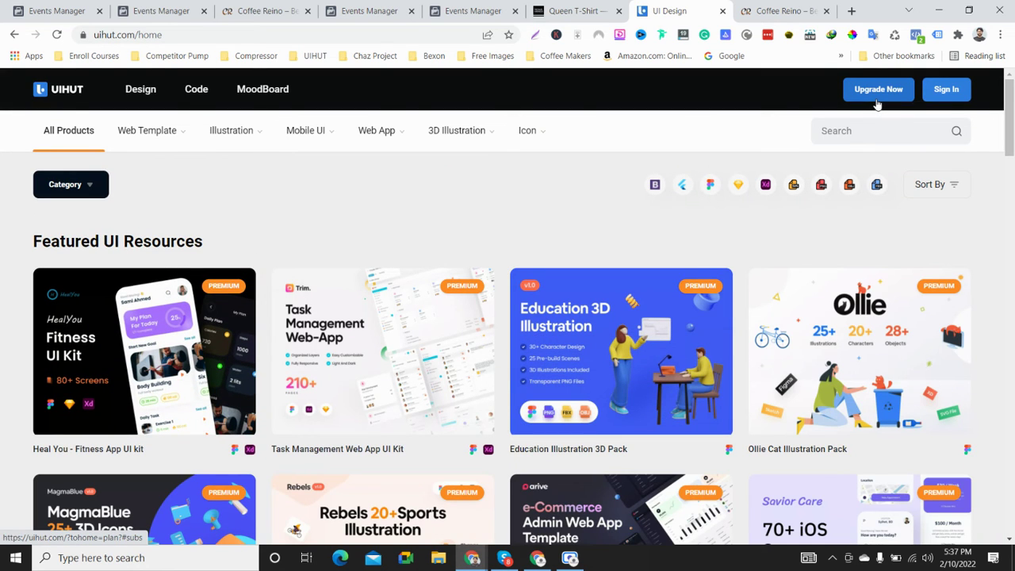
left_click(644, 359)
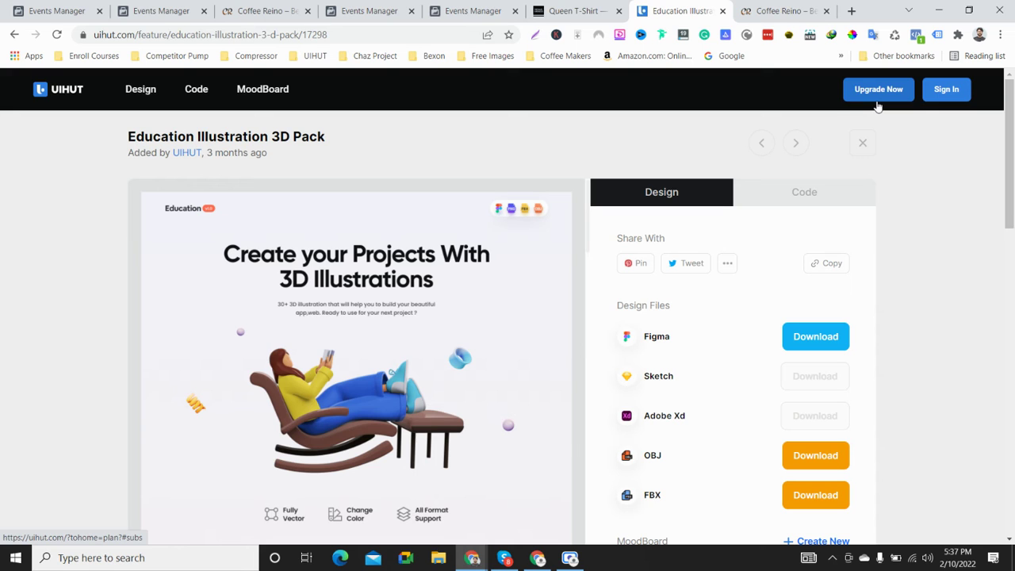
left_click(878, 103)
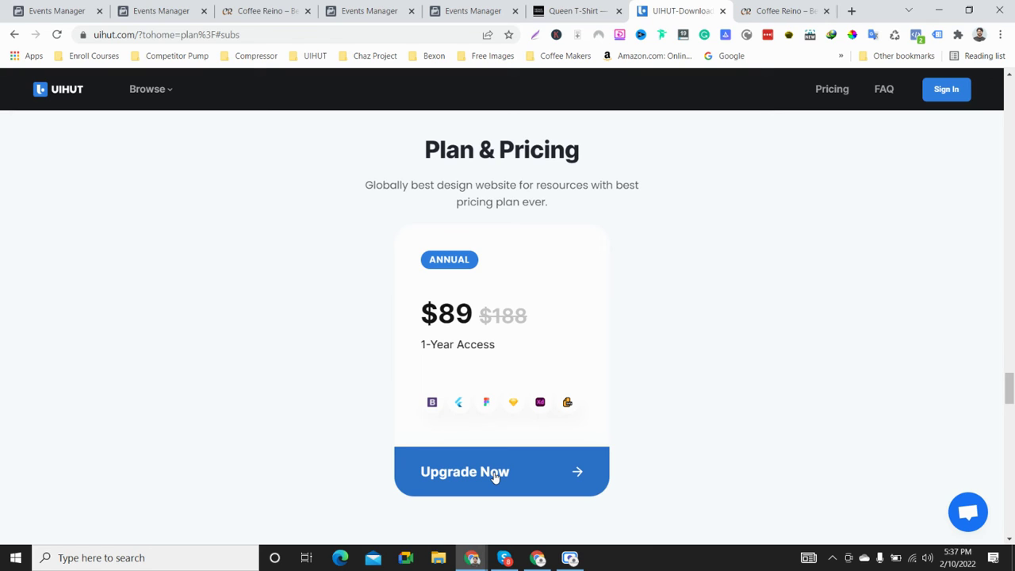
scroll(494, 475, "up", 2)
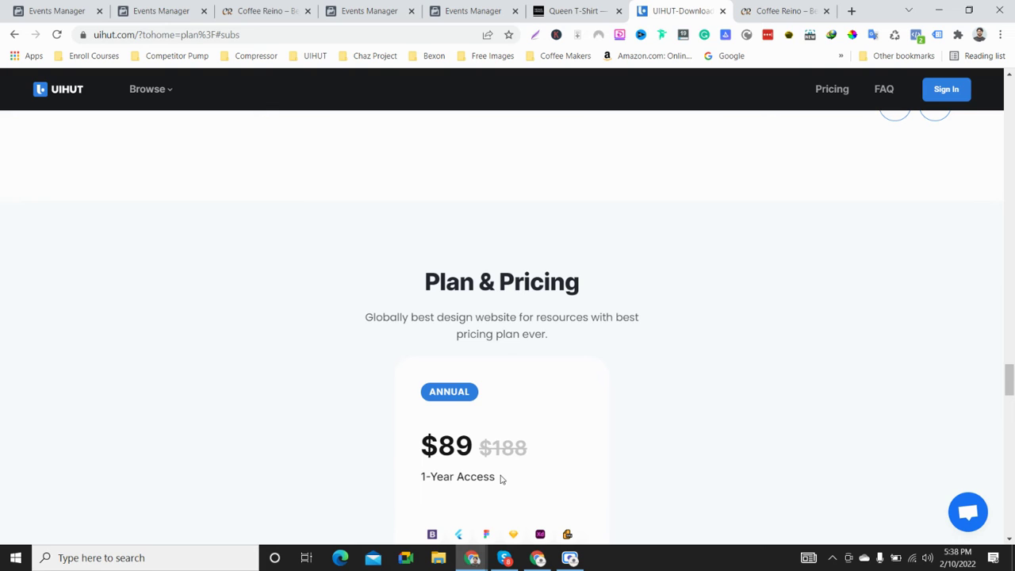
scroll(499, 475, "down", 4)
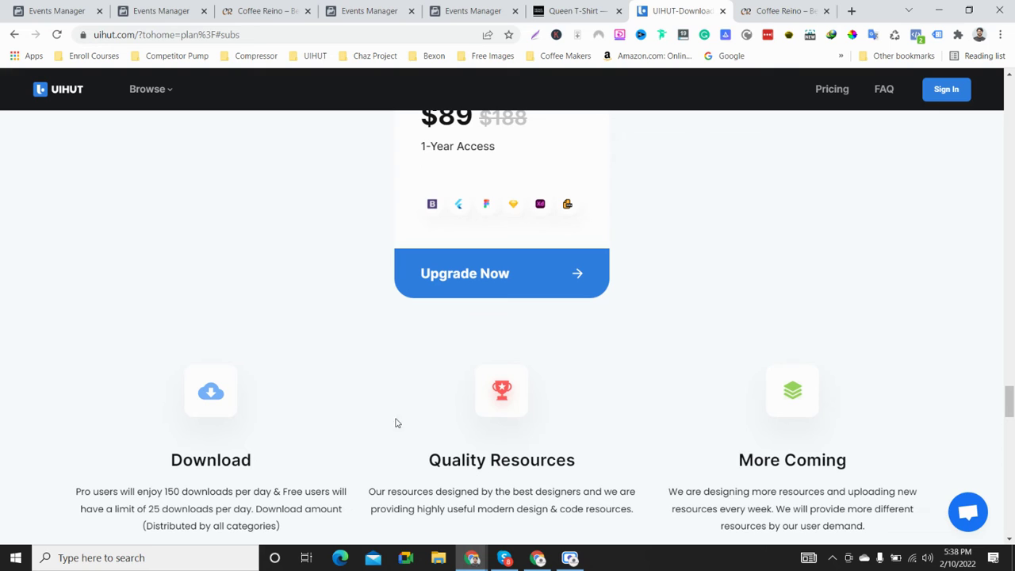
Step: Return to the Coffee Reino page with the Event Setup Tool and start tracking a new button
left_click(270, 9)
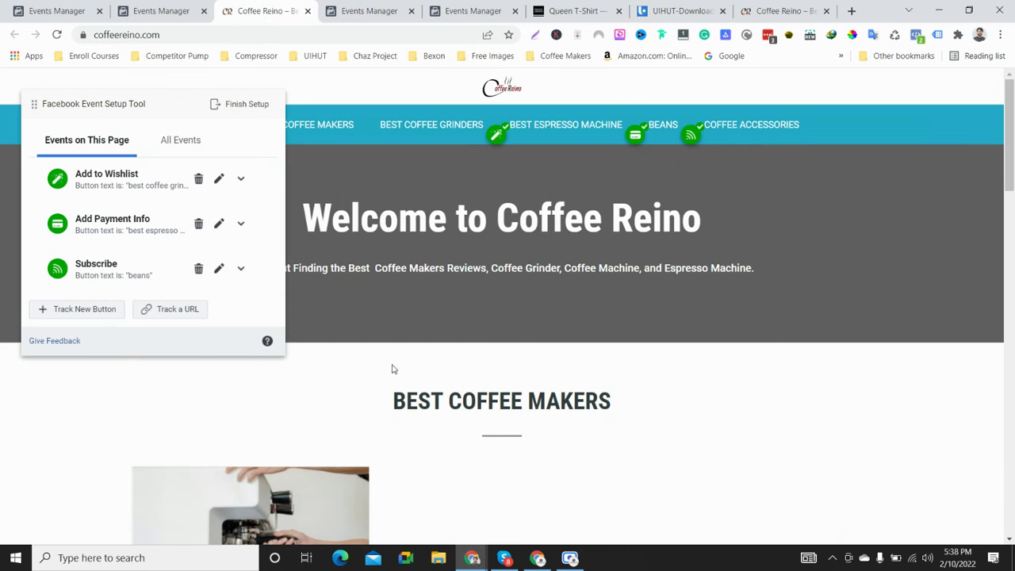
left_click(83, 315)
Step: Examine the highlighted buttons and links across the Coffee Reino home page that can be set up as events
scroll(856, 292, "down", 9)
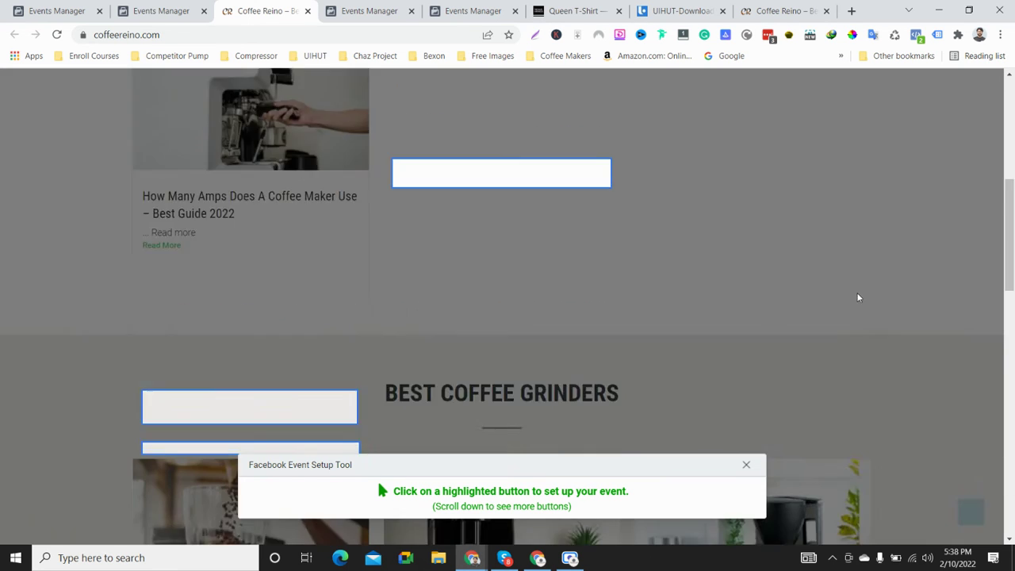
scroll(864, 319, "down", 10)
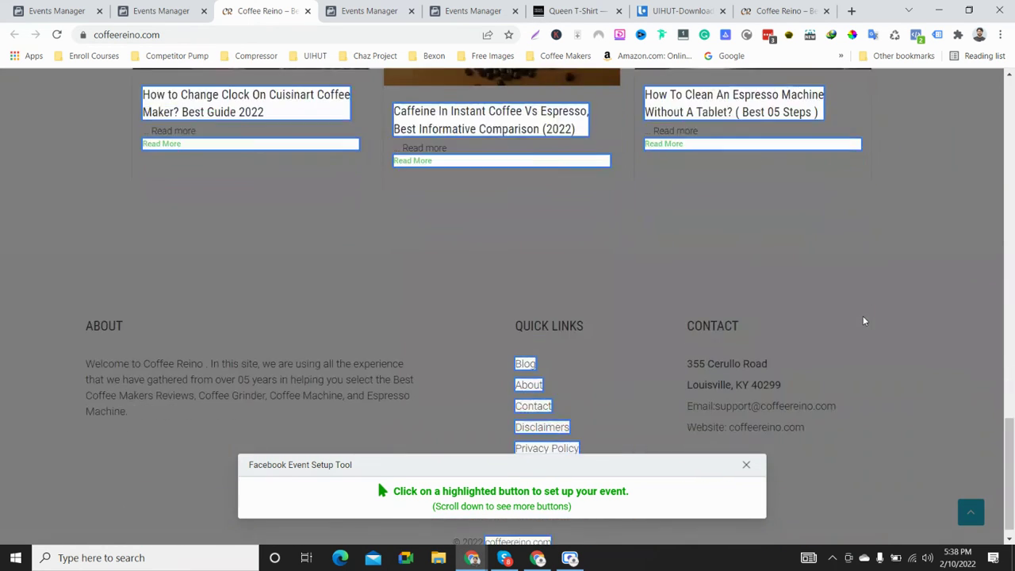
scroll(865, 318, "up", 6)
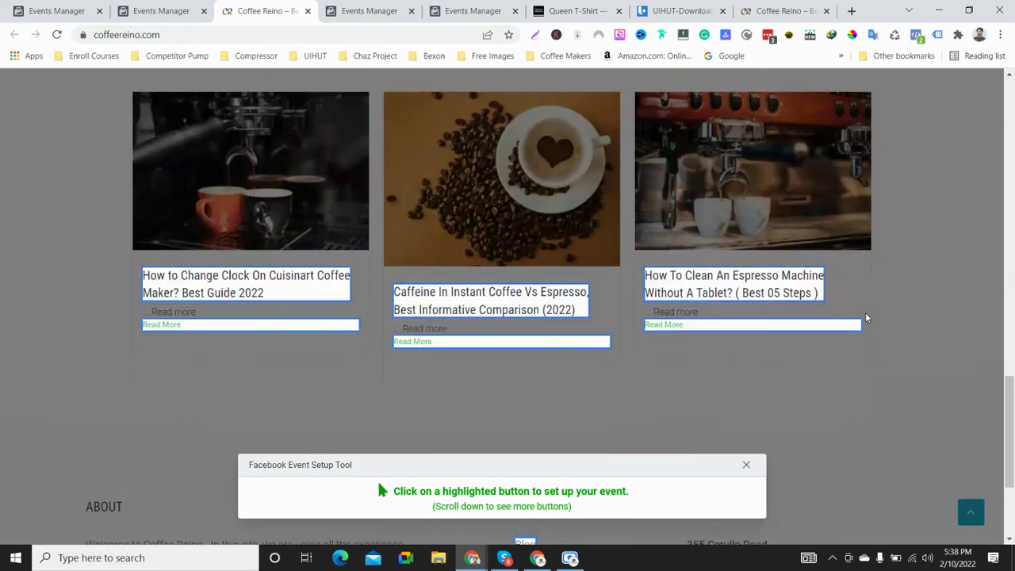
scroll(864, 320, "up", 10)
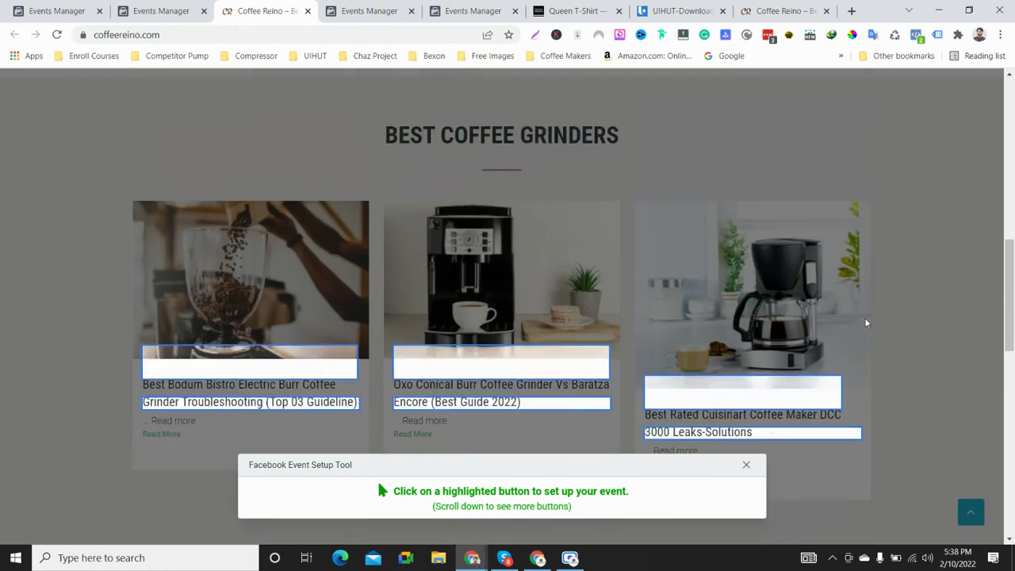
scroll(867, 321, "up", 3)
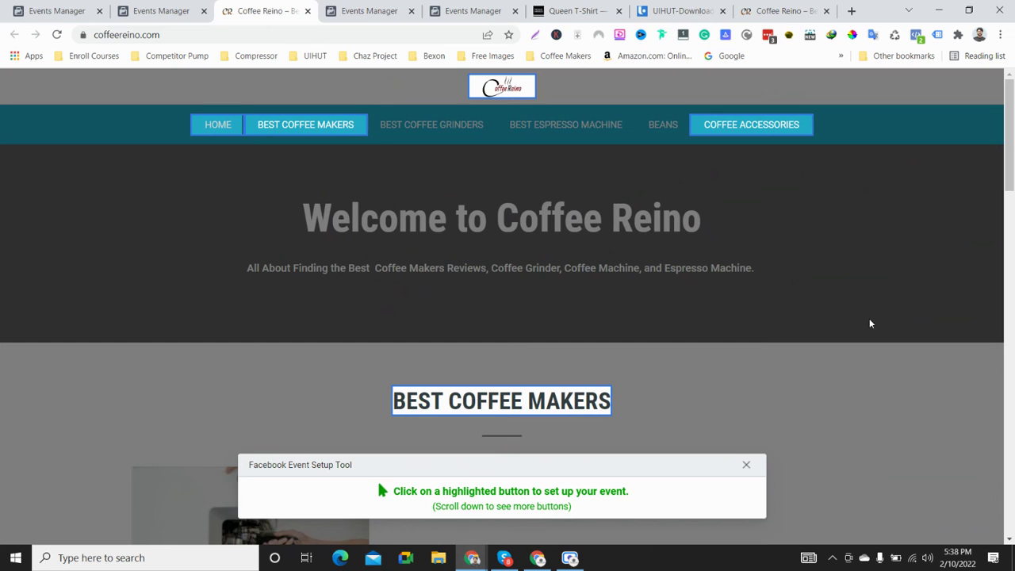
scroll(869, 324, "down", 15)
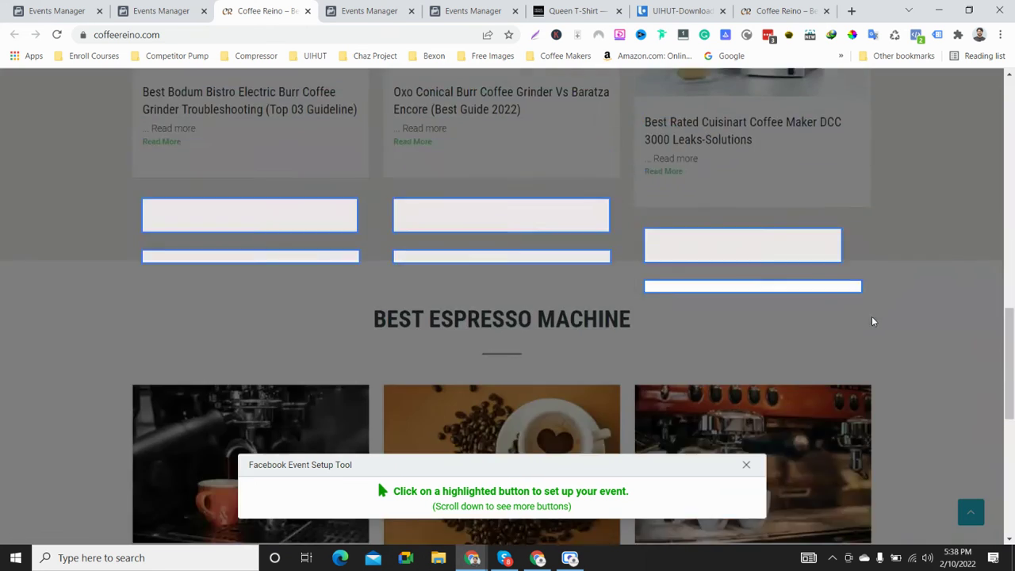
scroll(872, 329, "down", 2)
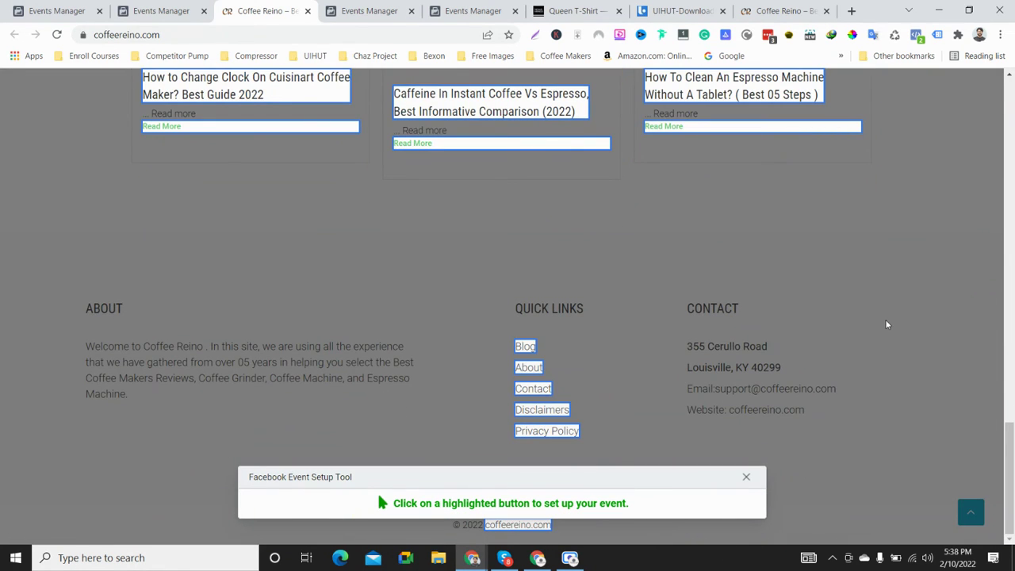
scroll(911, 333, "up", 10)
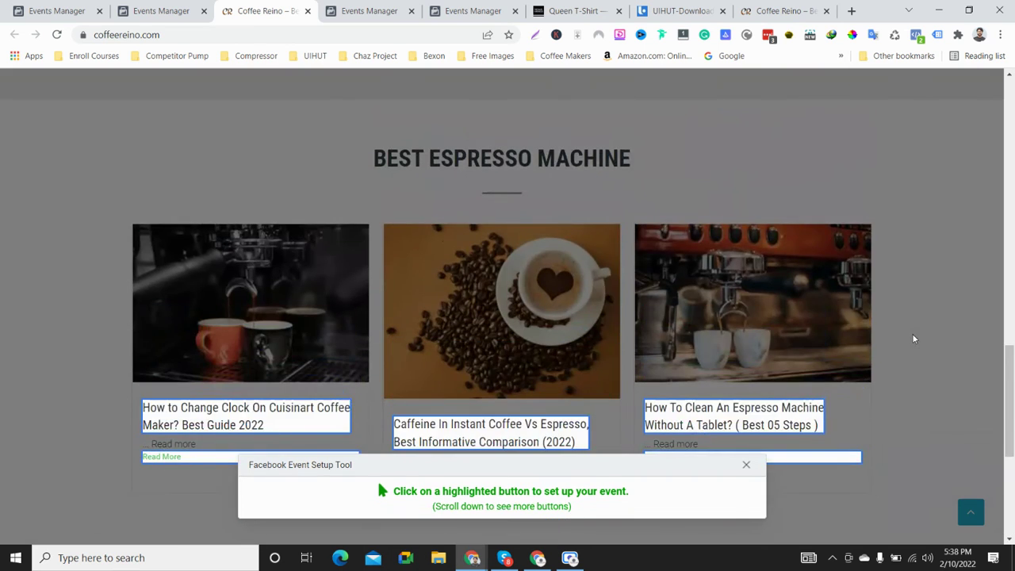
scroll(913, 339, "up", 8)
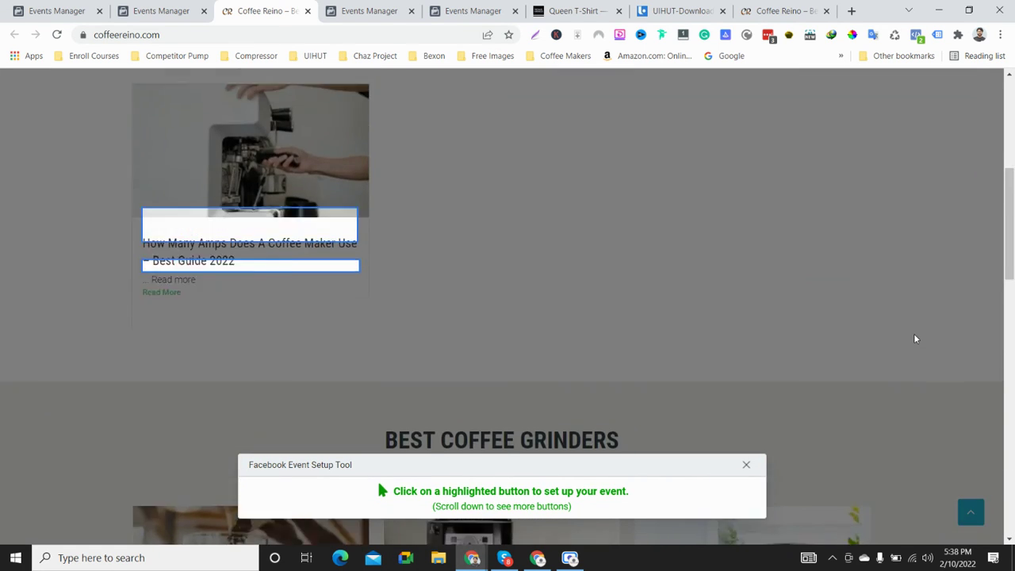
scroll(917, 334, "down", 15)
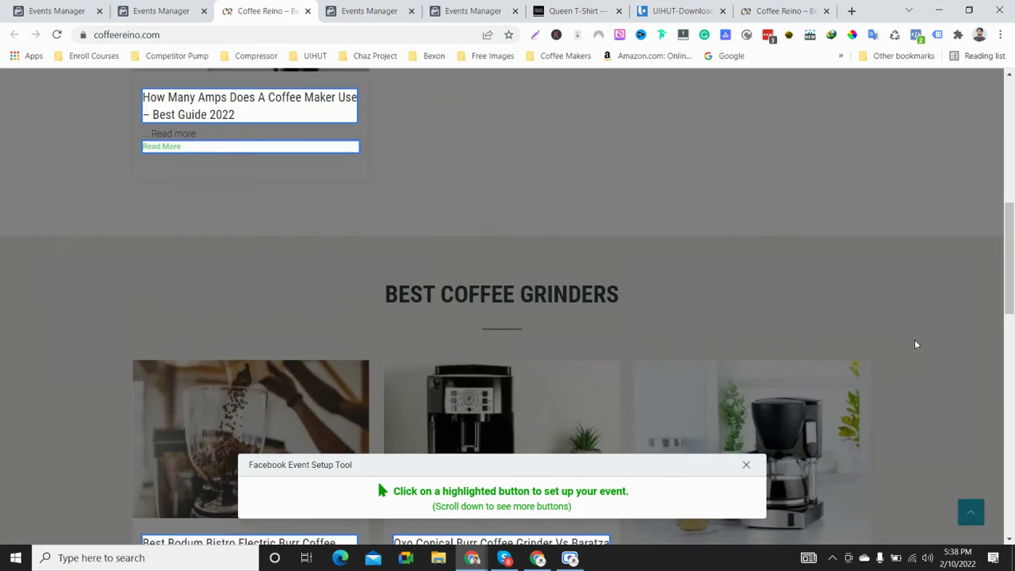
scroll(919, 346, "down", 1)
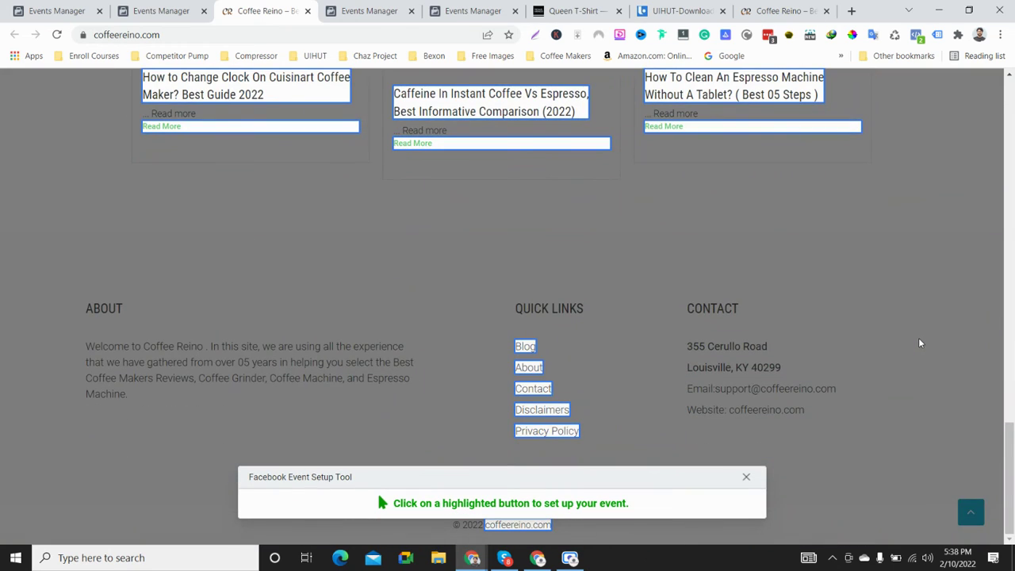
scroll(920, 343, "up", 8)
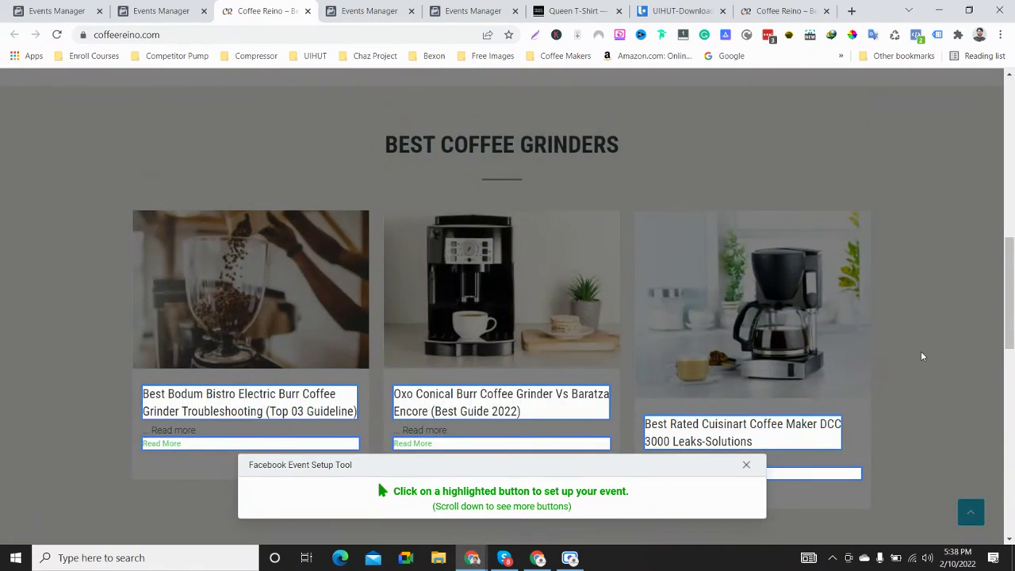
Step: Select the Best Coffee Makers heading on the Coffee Reino home page as the element to track
scroll(922, 356, "up", 7)
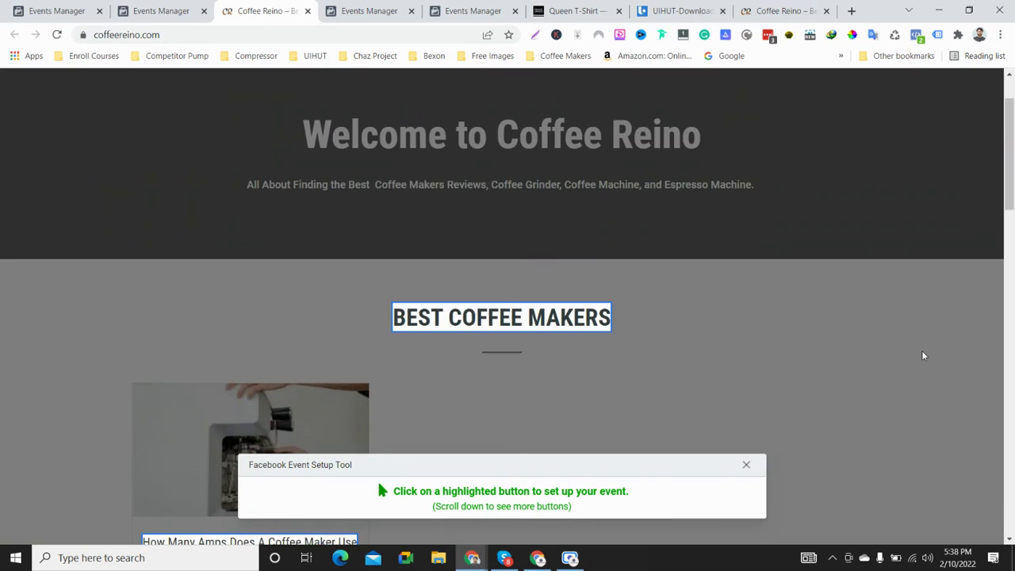
scroll(923, 355, "down", 1)
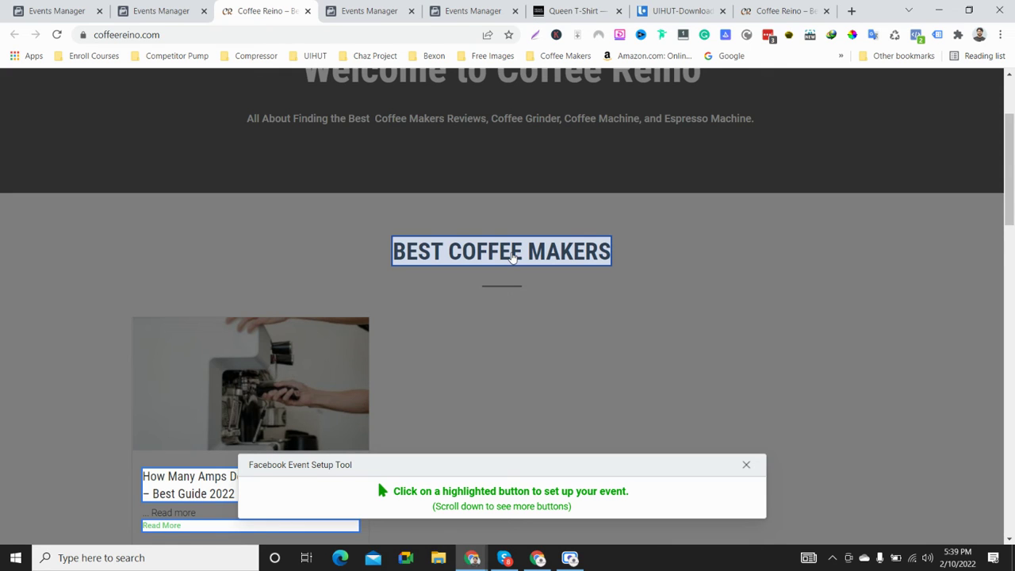
left_click(541, 262)
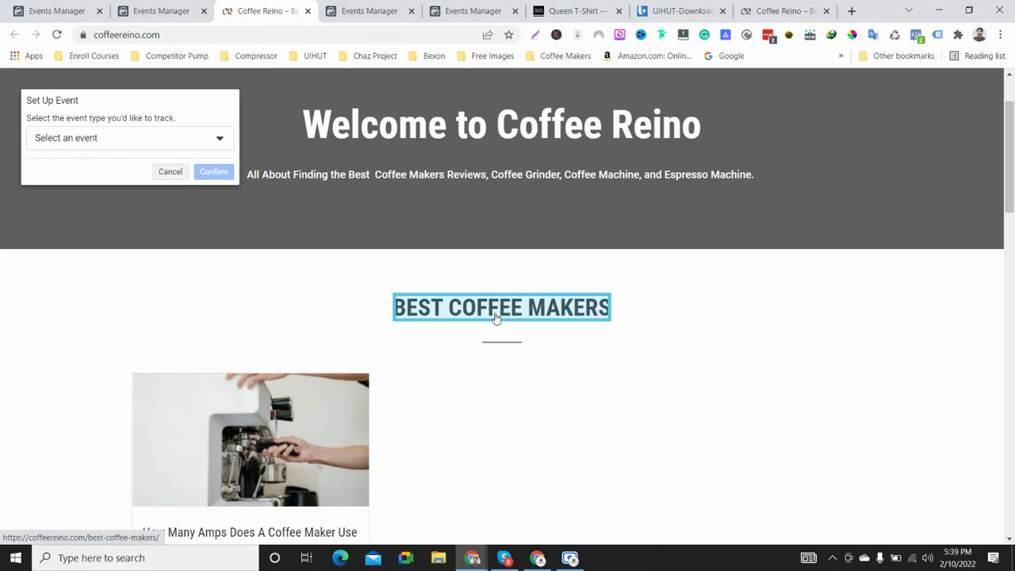
left_click(569, 557)
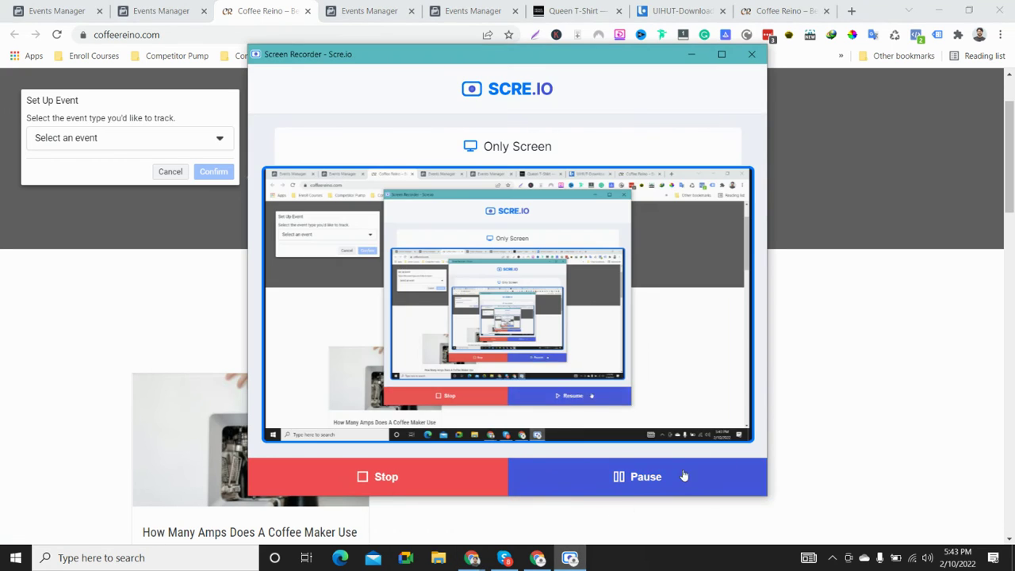
left_click(846, 377)
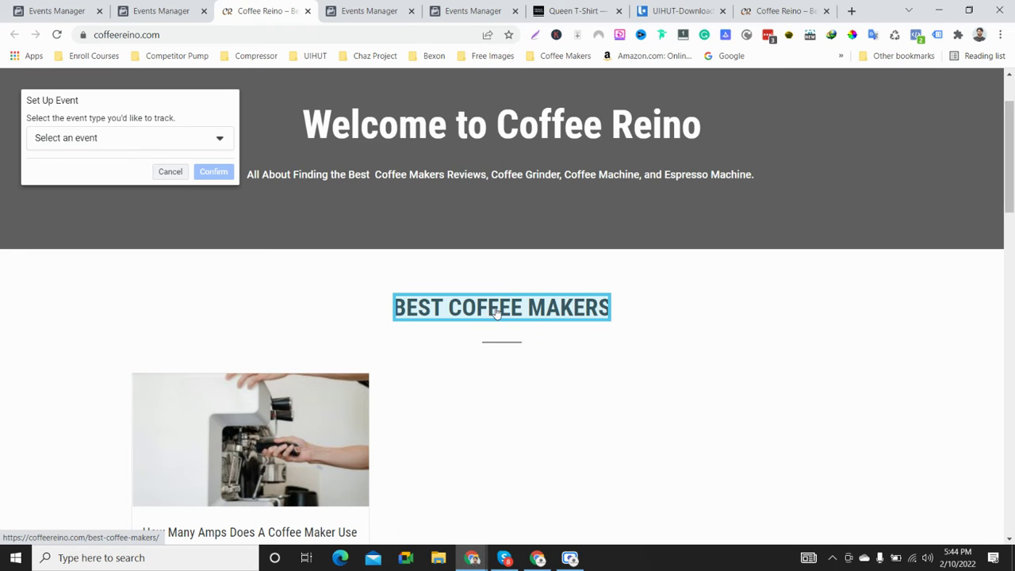
Step: Review the event types that can be assigned to the Best Coffee Makers heading
left_click(196, 146)
scroll(134, 278, "down", 10)
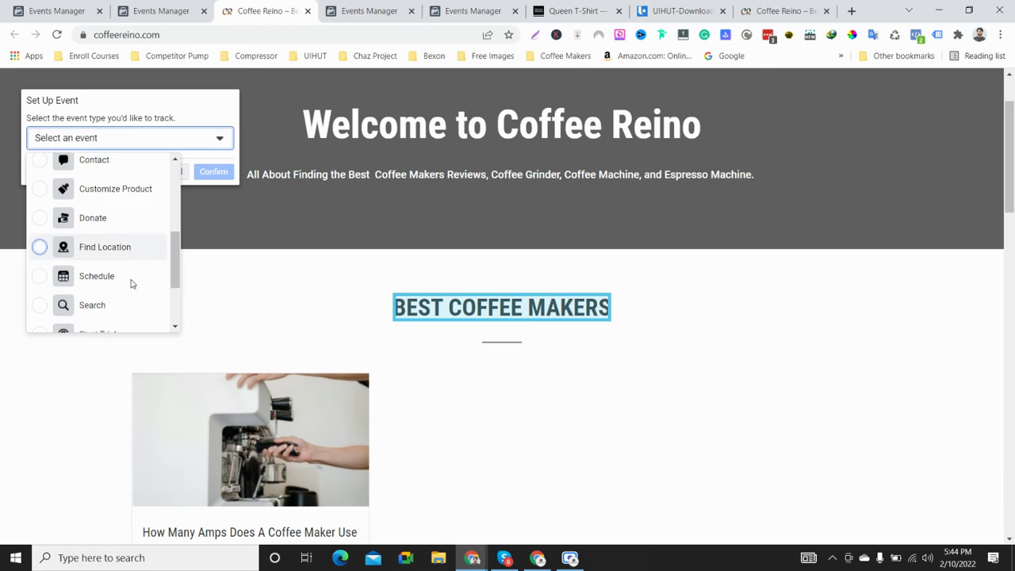
scroll(138, 288, "up", 3)
scroll(268, 278, "up", 3)
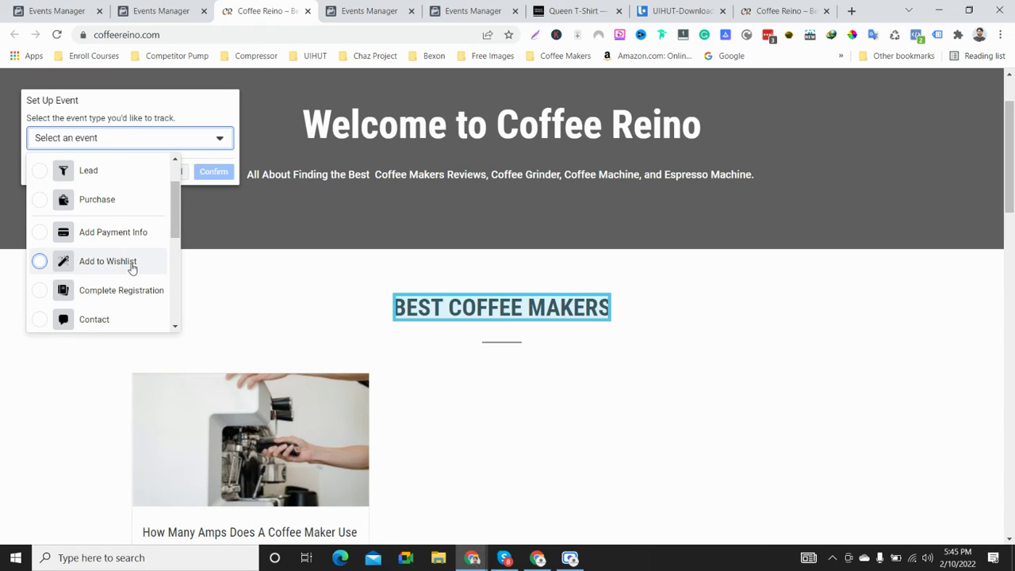
scroll(127, 266, "down", 2)
scroll(124, 274, "down", 4)
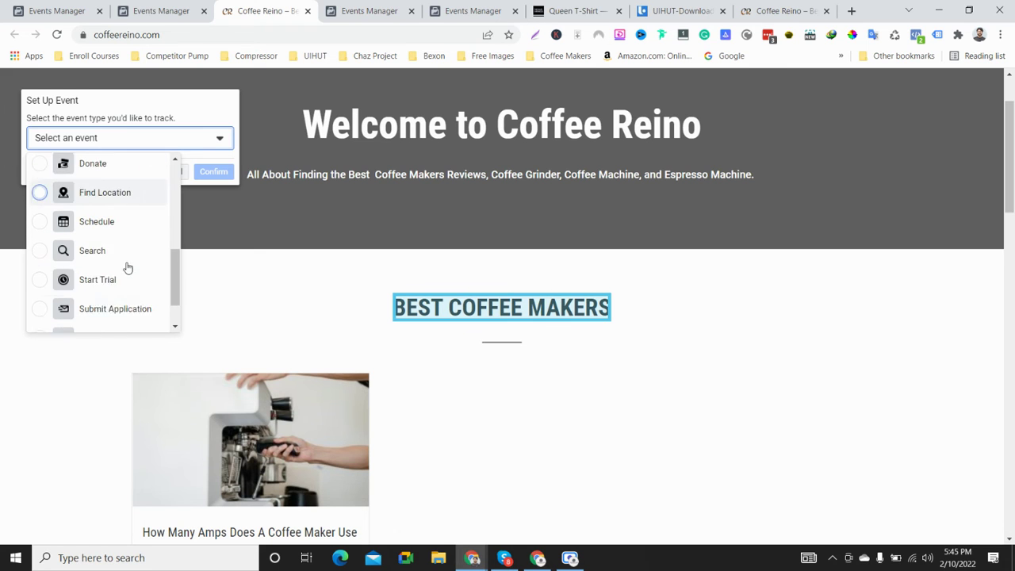
scroll(119, 302, "up", 2)
scroll(119, 293, "up", 5)
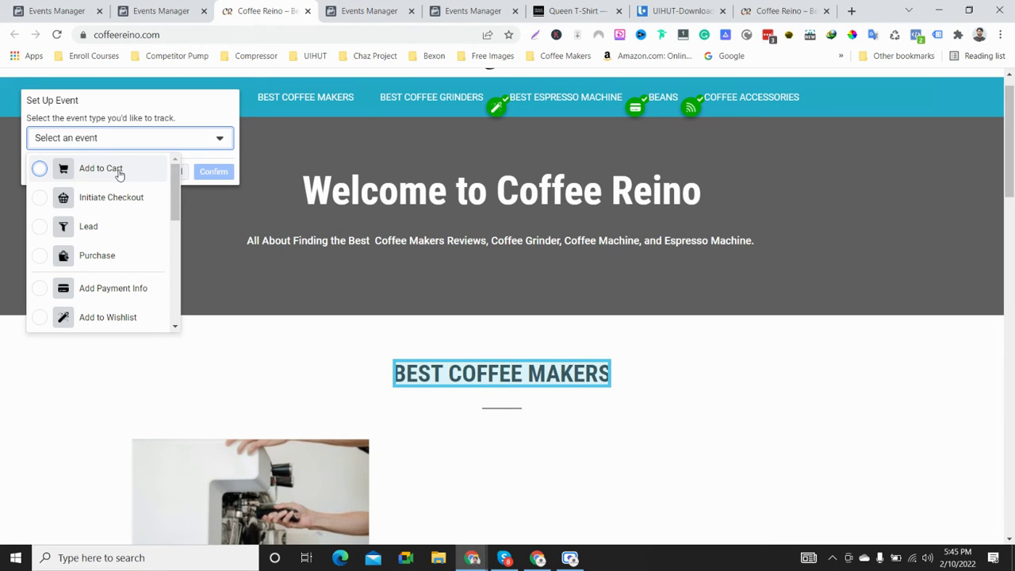
scroll(605, 271, "down", 3)
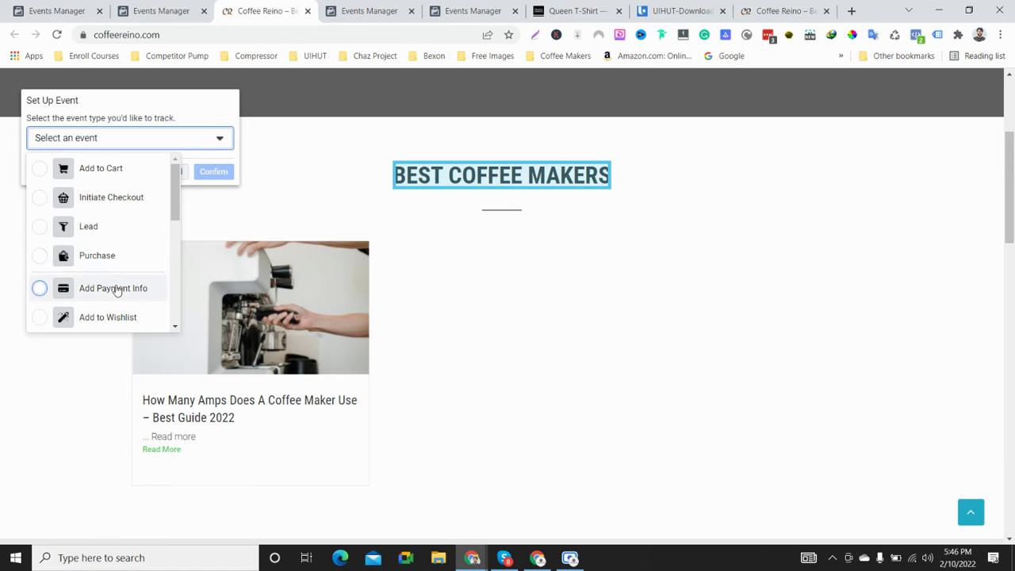
scroll(117, 293, "down", 1)
scroll(123, 304, "down", 1)
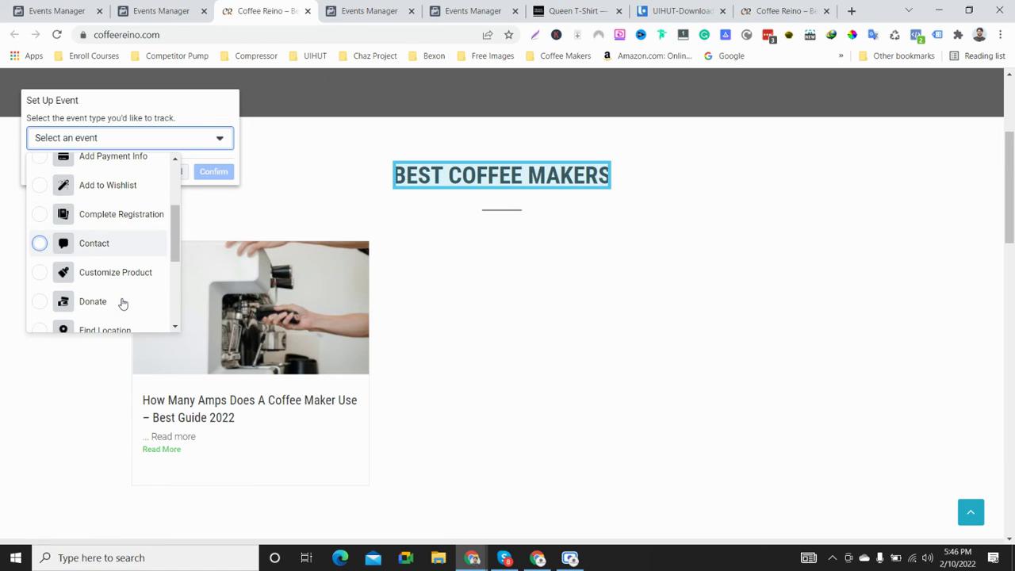
Step: Choose Complete Registration as the event type for the Best Coffee Makers heading
left_click(121, 215)
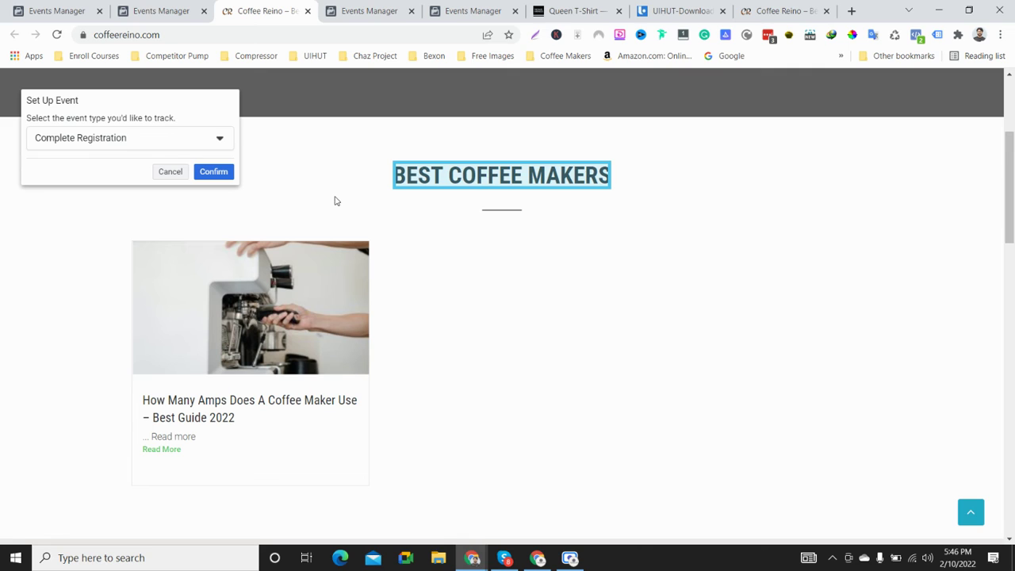
left_click(161, 146)
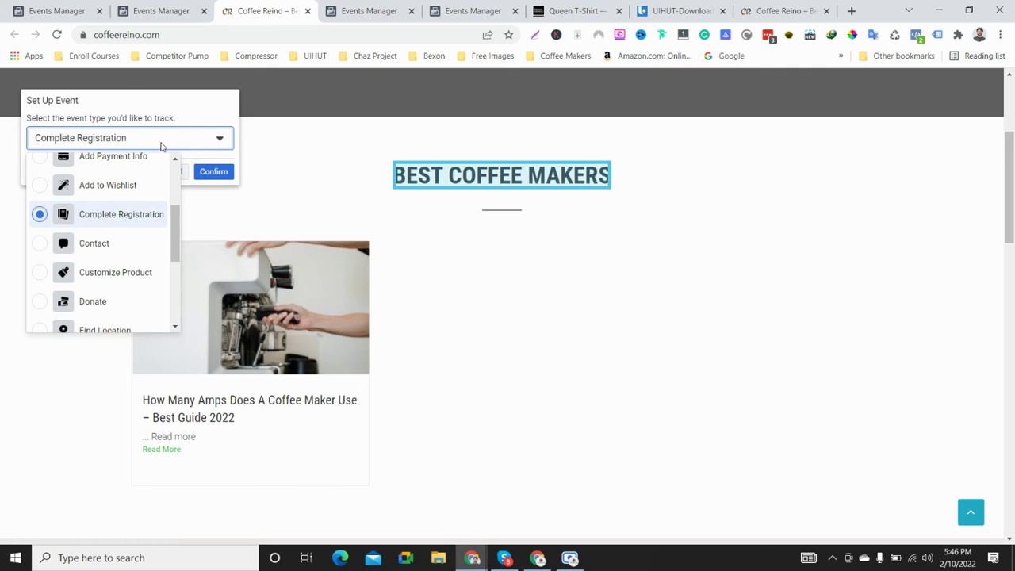
scroll(83, 230, "up", 1)
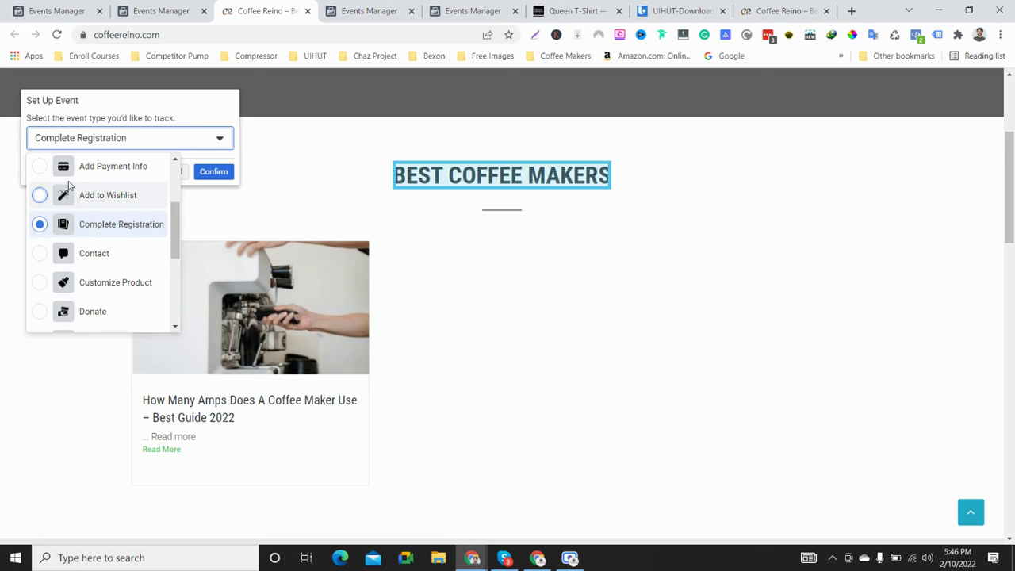
left_click(116, 226)
Step: Set the Best Coffee Makers heading's event type to Contact and confirm the event
left_click(169, 142)
left_click(102, 260)
left_click(159, 144)
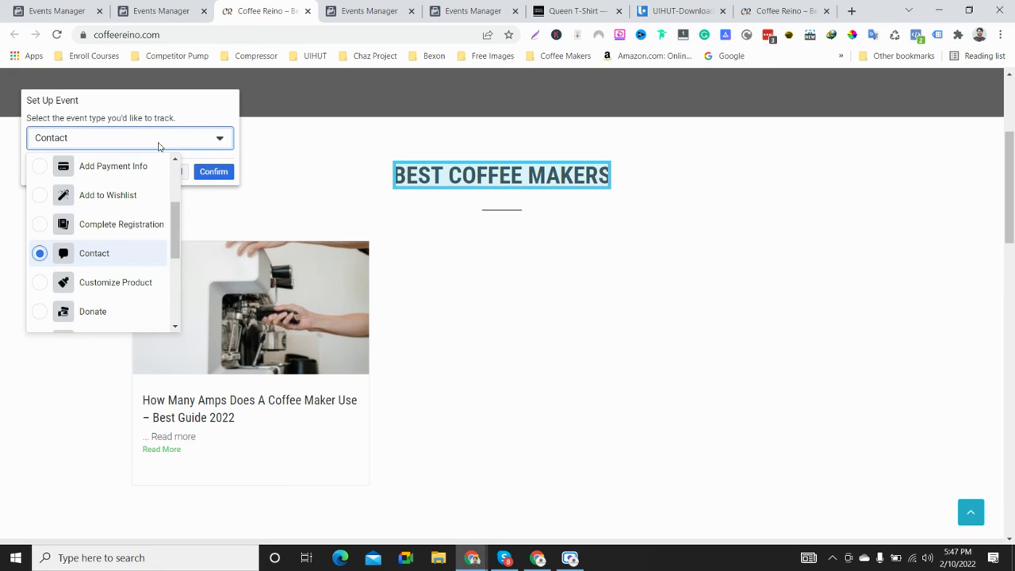
left_click(113, 260)
left_click(230, 172)
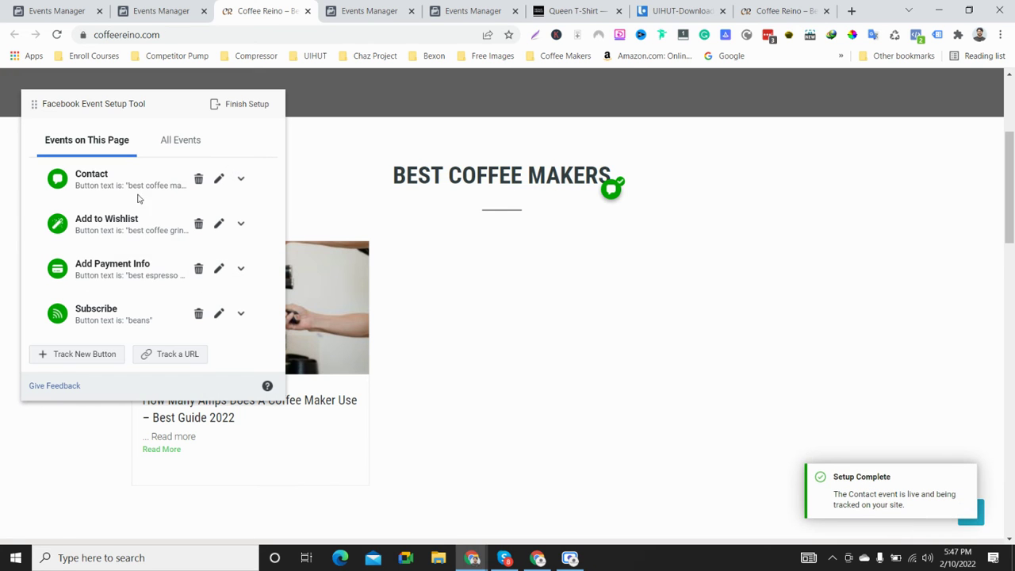
Step: Switch to Events Manager, dismiss the event setup dialog, and check the Coffee Reino pixel's refreshed event list in its overview
scroll(111, 230, "down", 2)
left_click(166, 11)
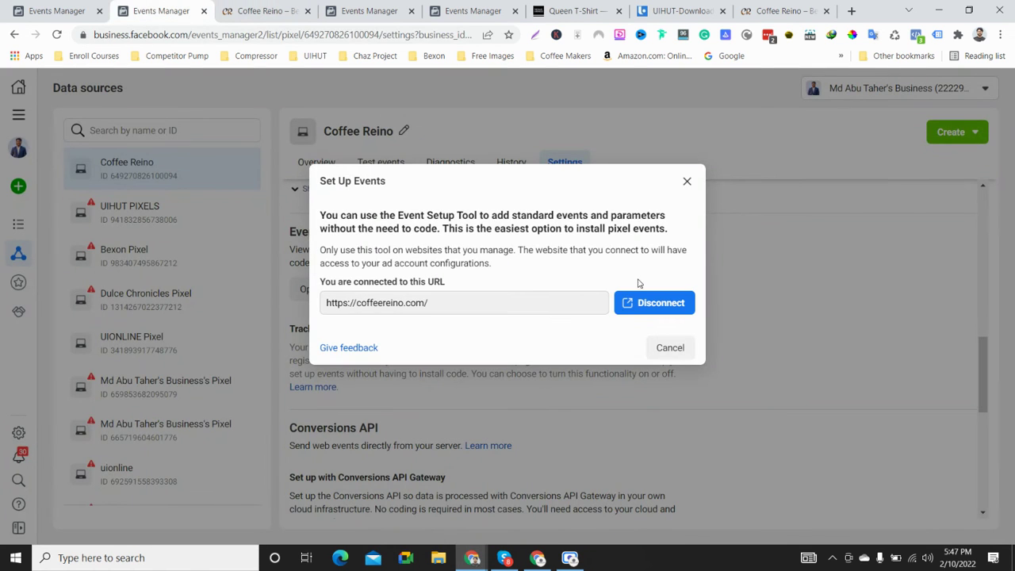
left_click(687, 184)
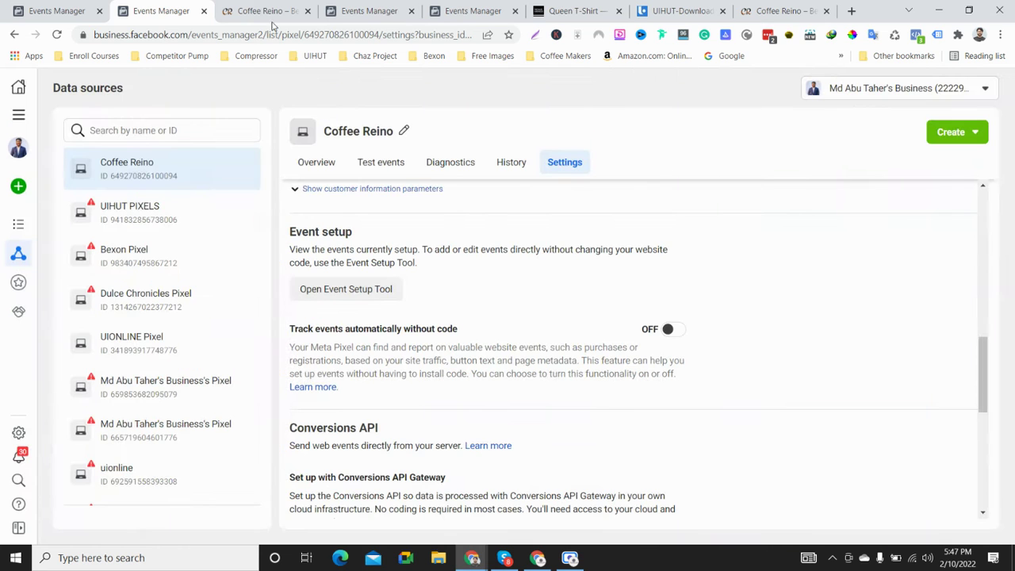
left_click(60, 35)
scroll(585, 320, "down", 3)
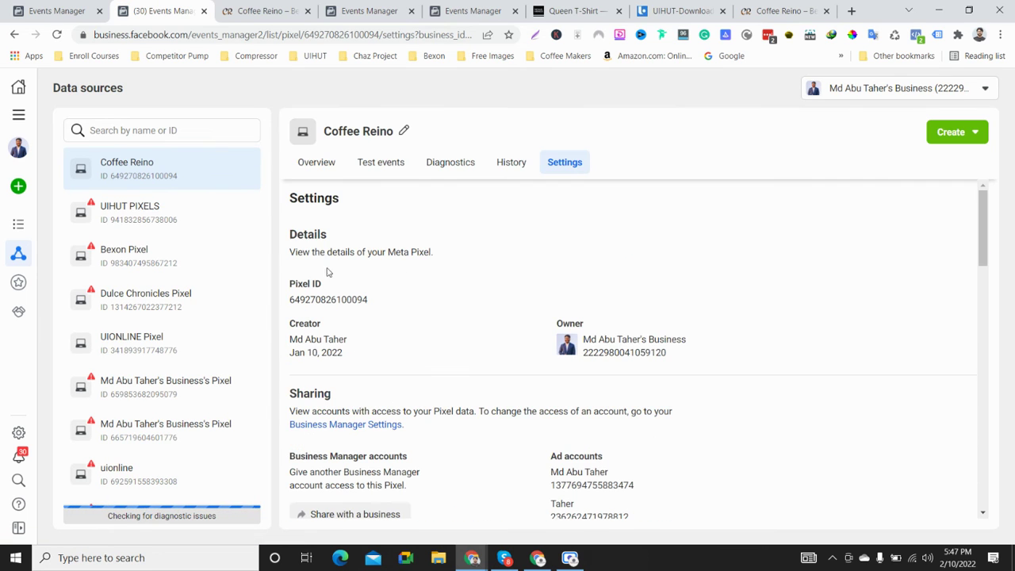
left_click(318, 168)
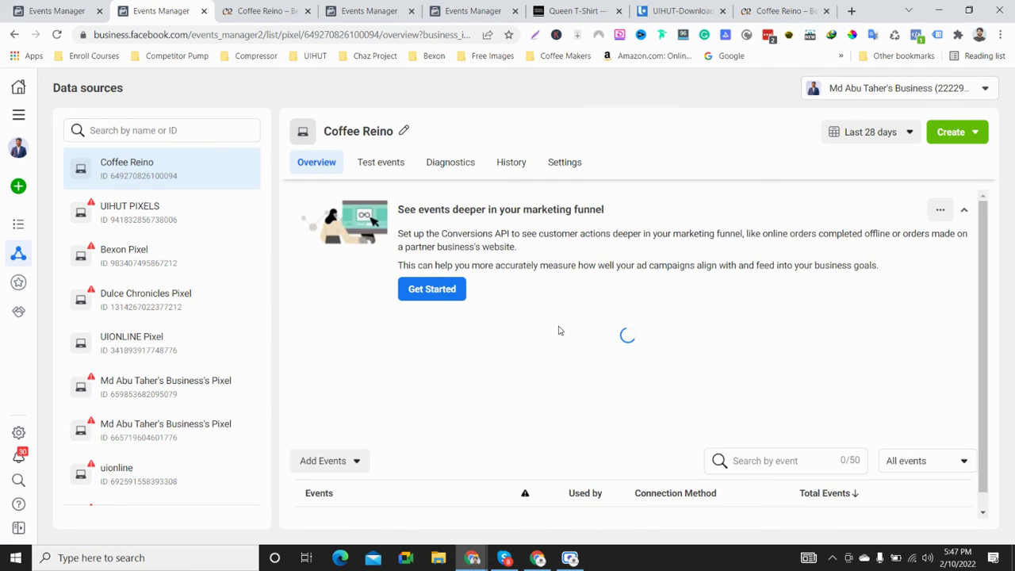
scroll(559, 330, "down", 6)
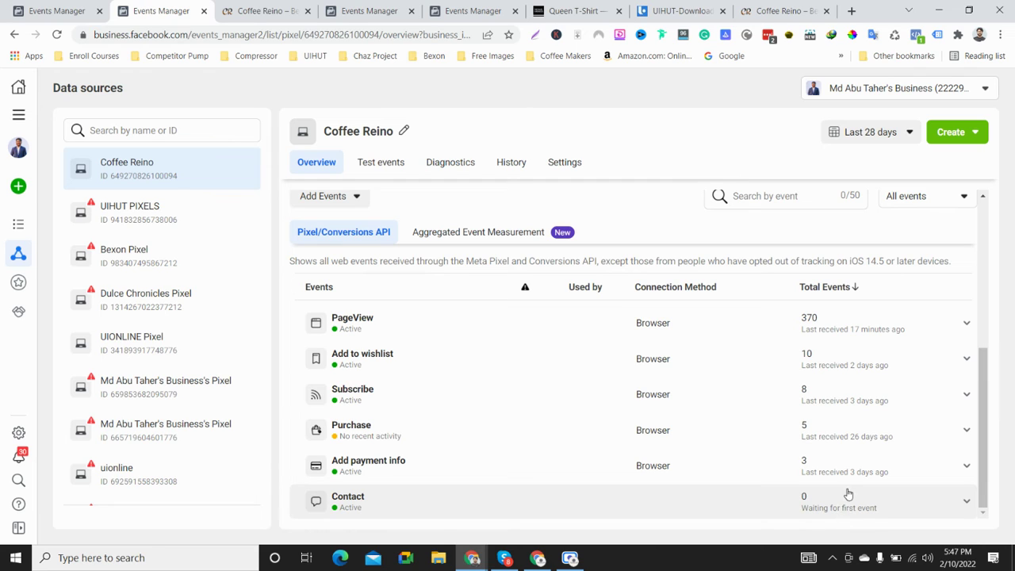
Step: Compare the events set up on the Coffee Reino page with the pixel's activity graph and event list in Events Manager
left_click(261, 10)
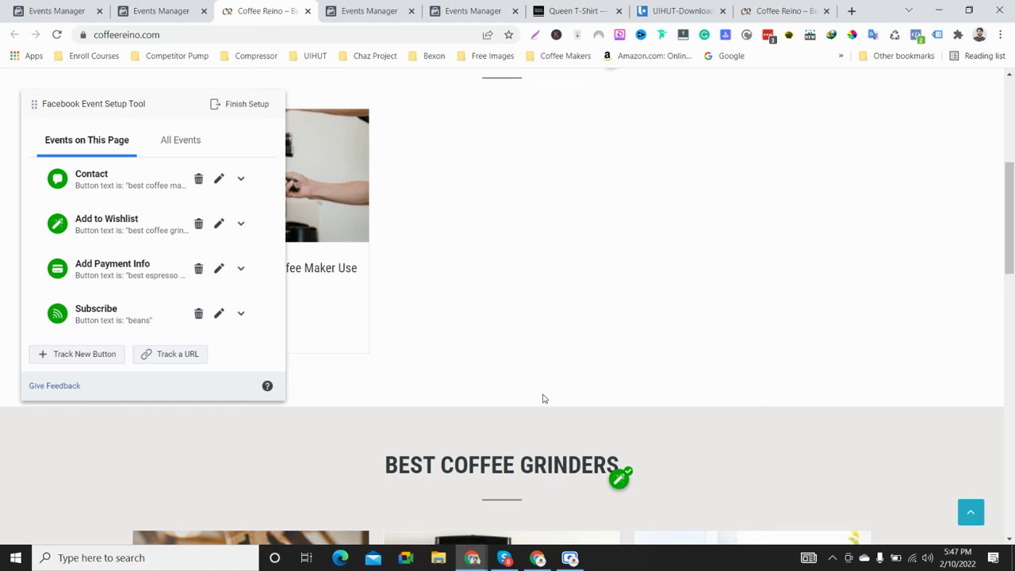
left_click(169, 6)
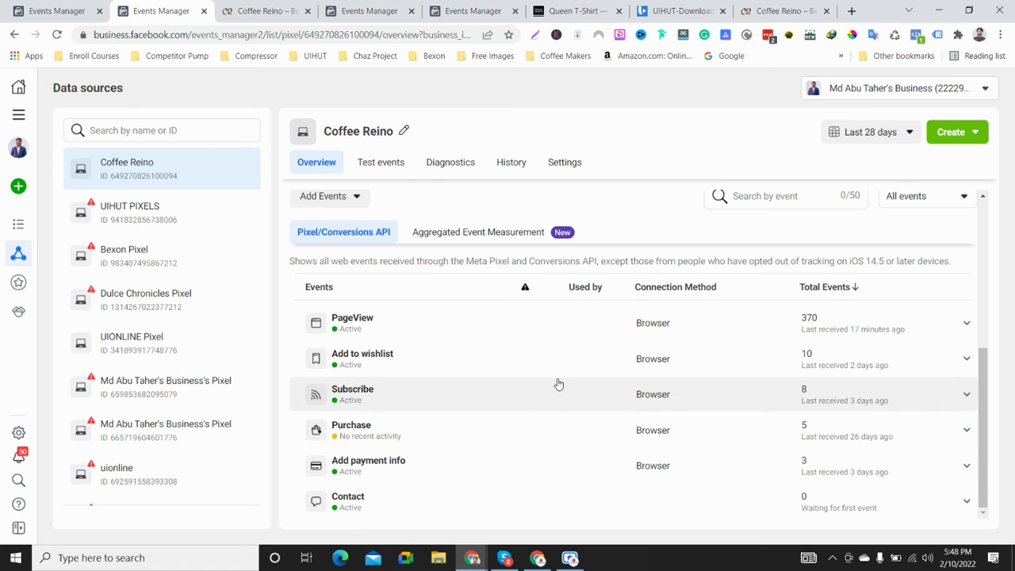
scroll(589, 379, "up", 4)
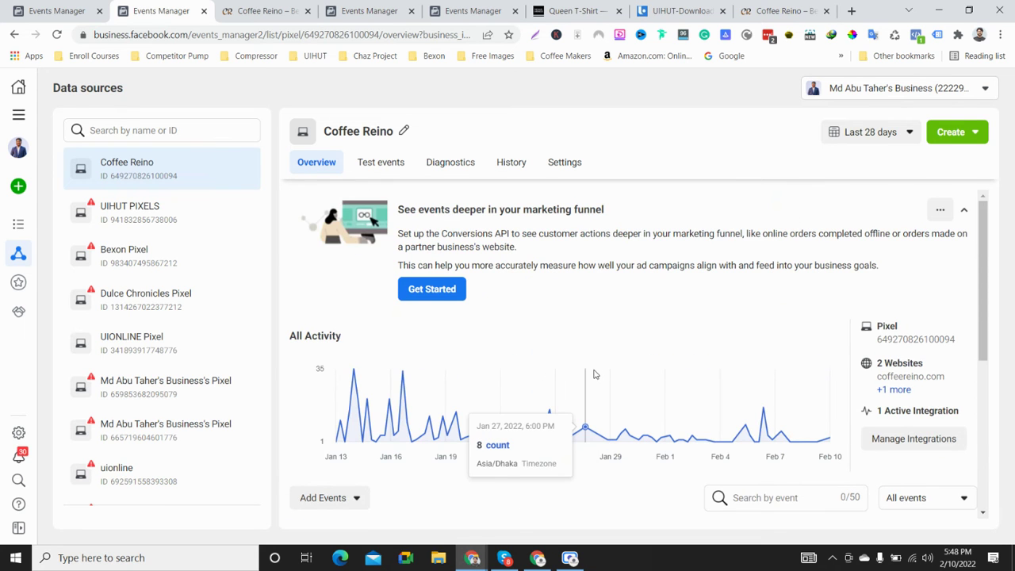
scroll(603, 374, "down", 3)
scroll(615, 368, "up", 3)
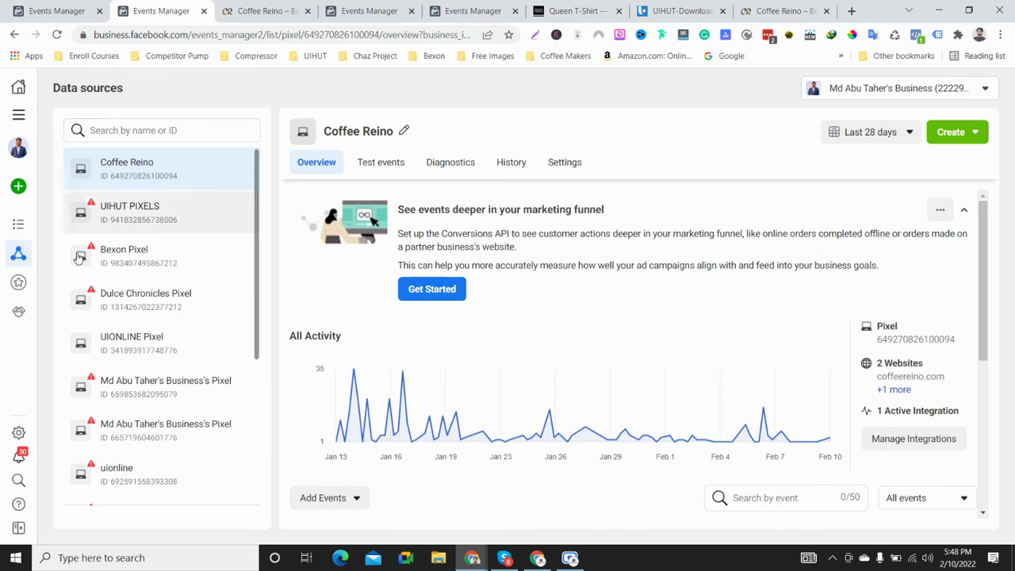
Step: Go to the ad accounts in Business settings and open the business-owned ad account in Ads Manager
left_click(19, 115)
left_click(176, 173)
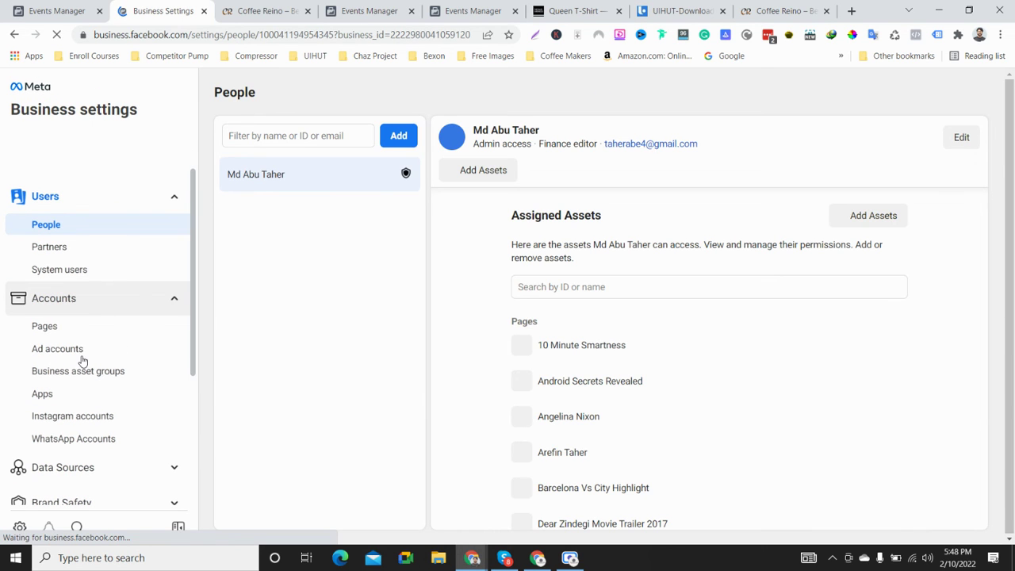
left_click(82, 350)
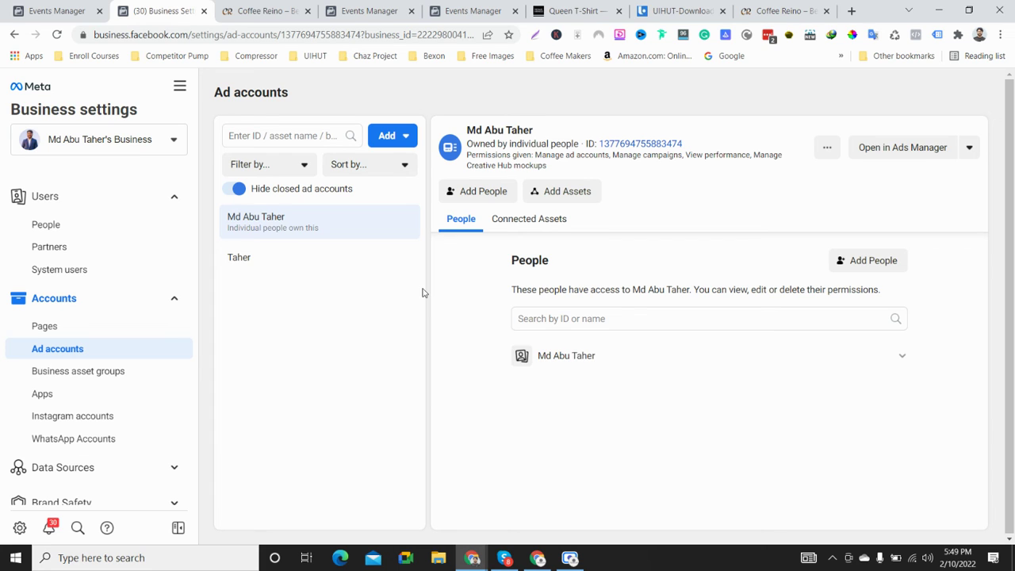
left_click(267, 258)
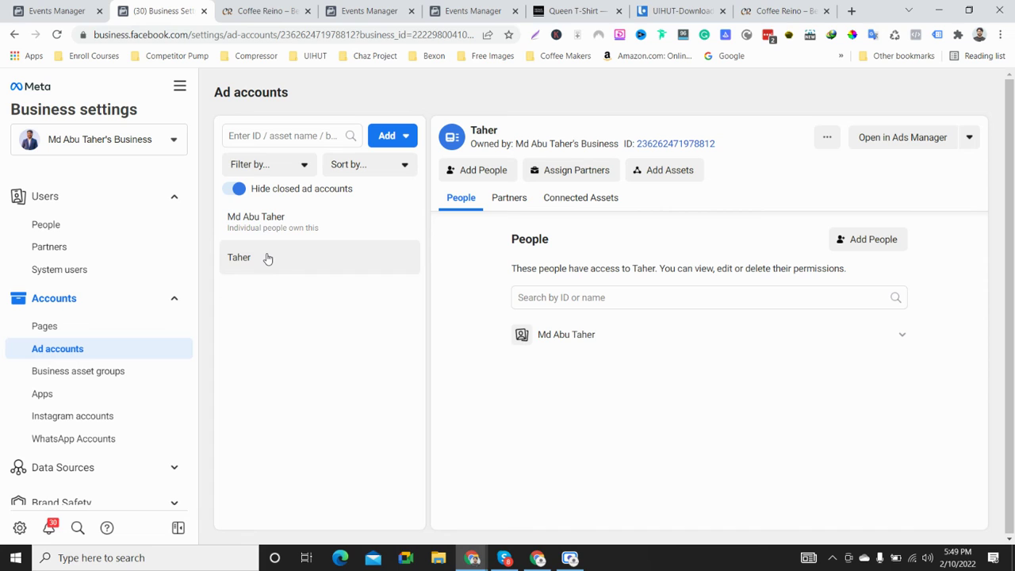
left_click(920, 139)
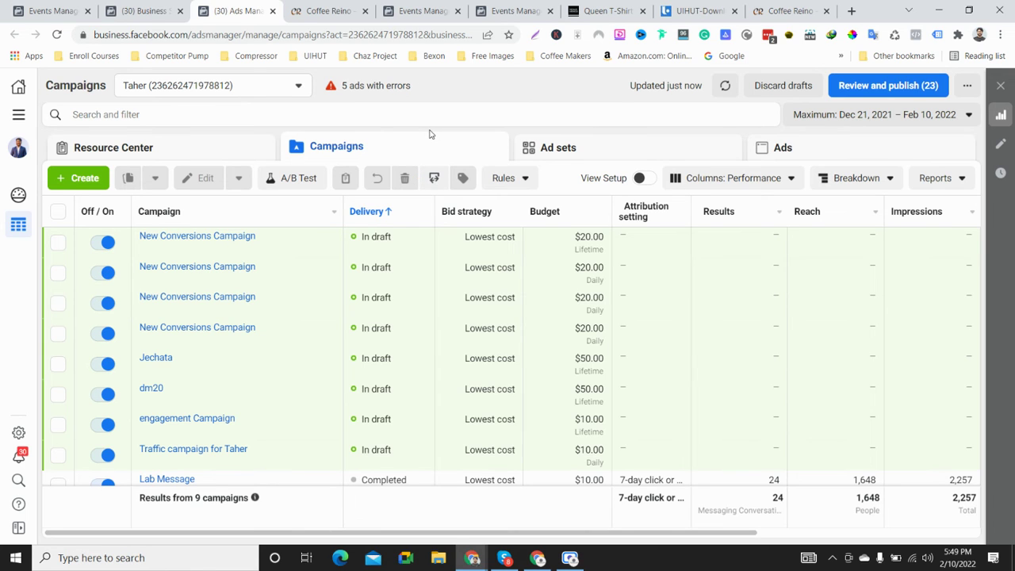
Step: Start a new campaign in the ad account and select Conversions as its objective
left_click(71, 177)
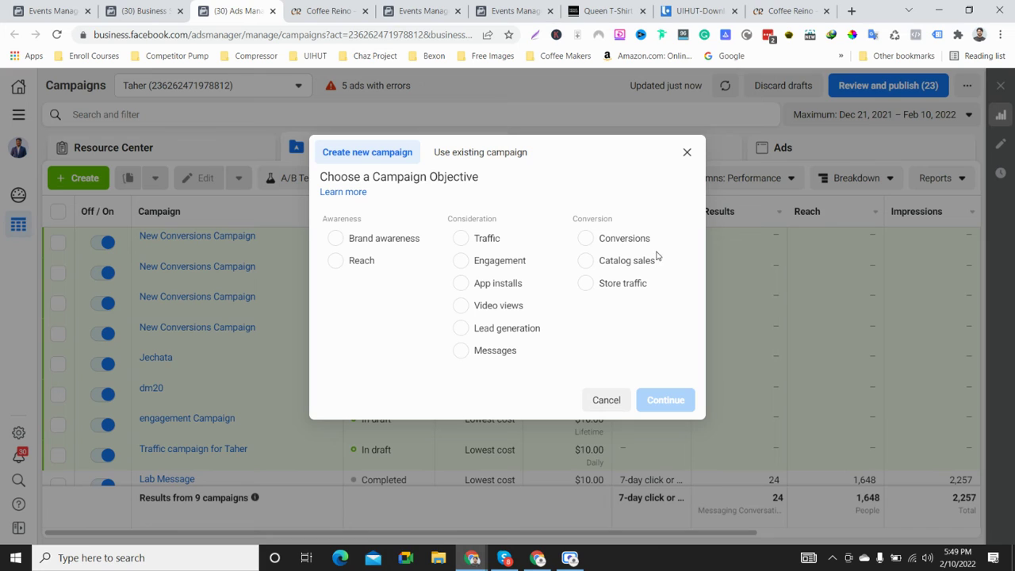
mouse_move(399, 246)
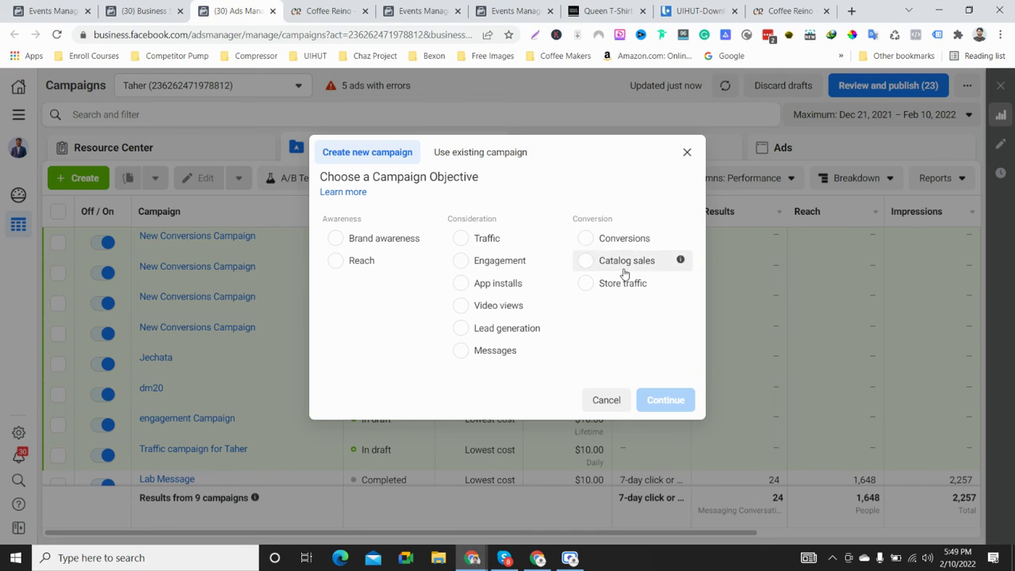
left_click(591, 244)
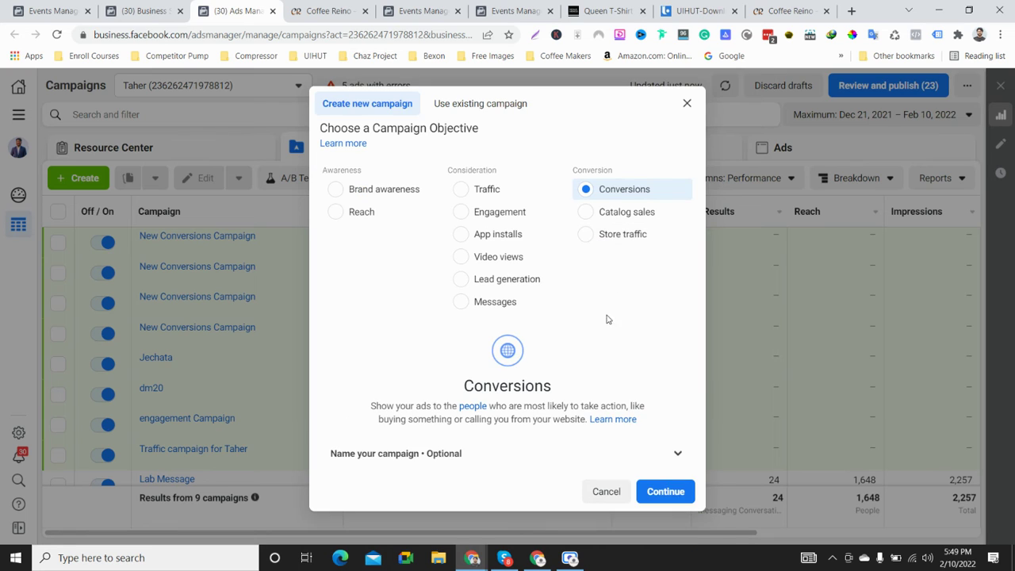
Step: Name the campaign Top10 and continue with the Advantage+ conversions campaign creation method
left_click(675, 452)
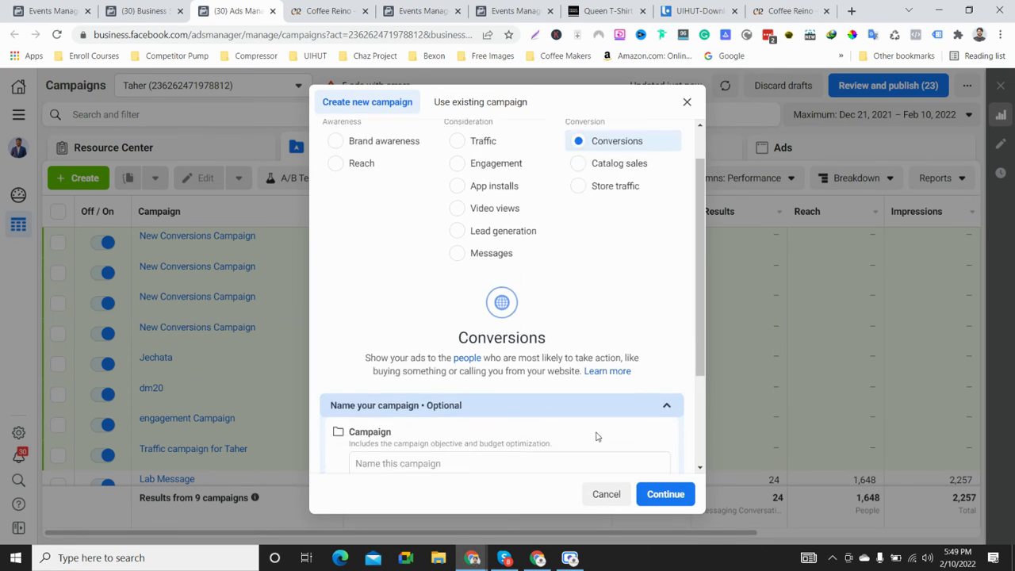
left_click(398, 323)
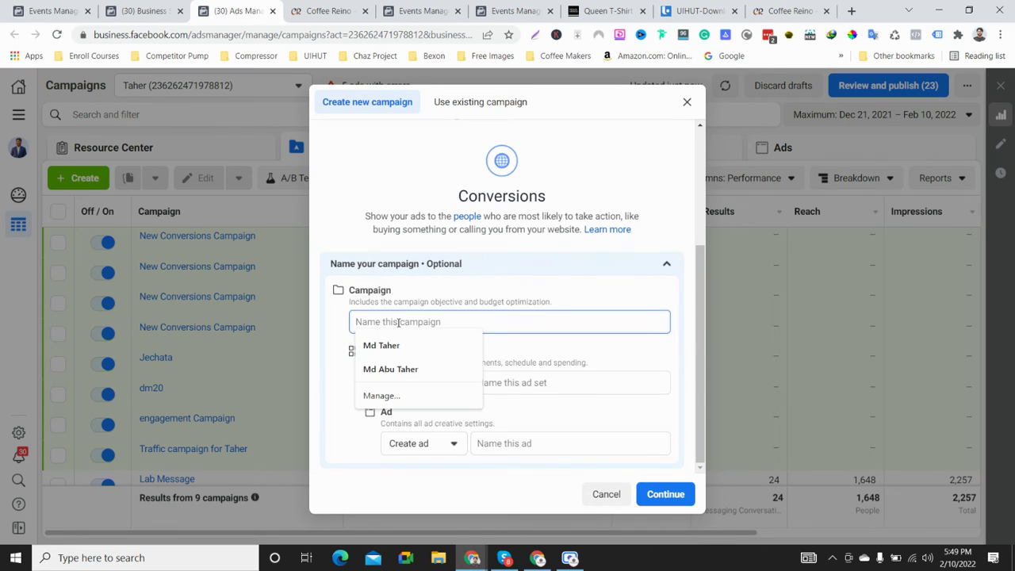
type("Top10")
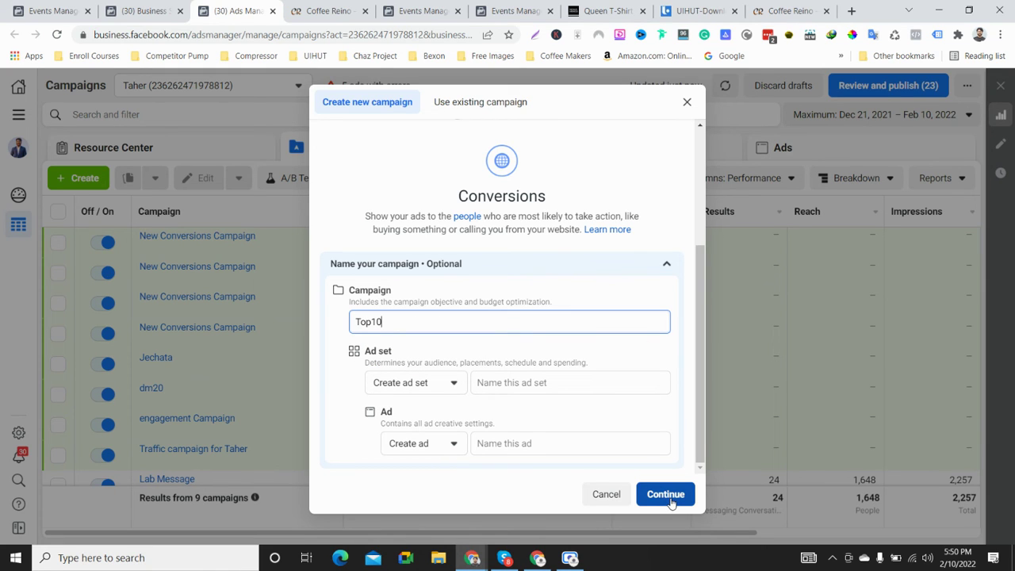
scroll(607, 239, "up", 3)
scroll(646, 464, "down", 1)
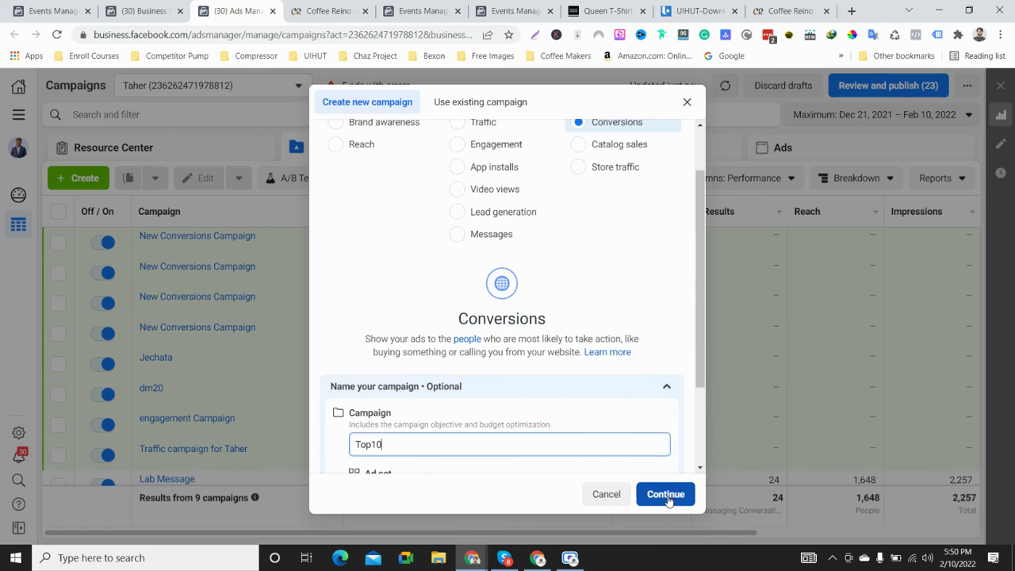
left_click(668, 498)
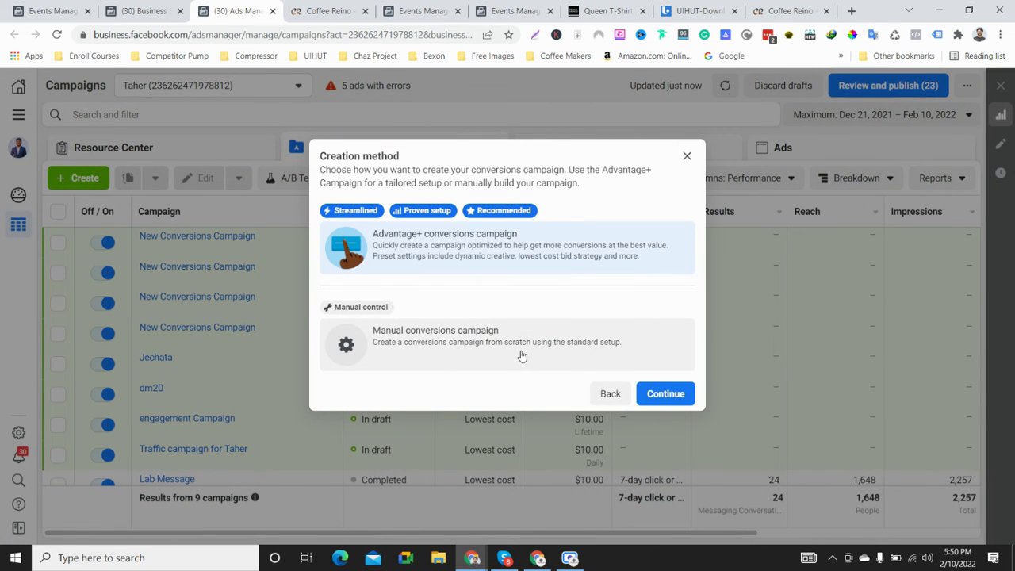
left_click(669, 394)
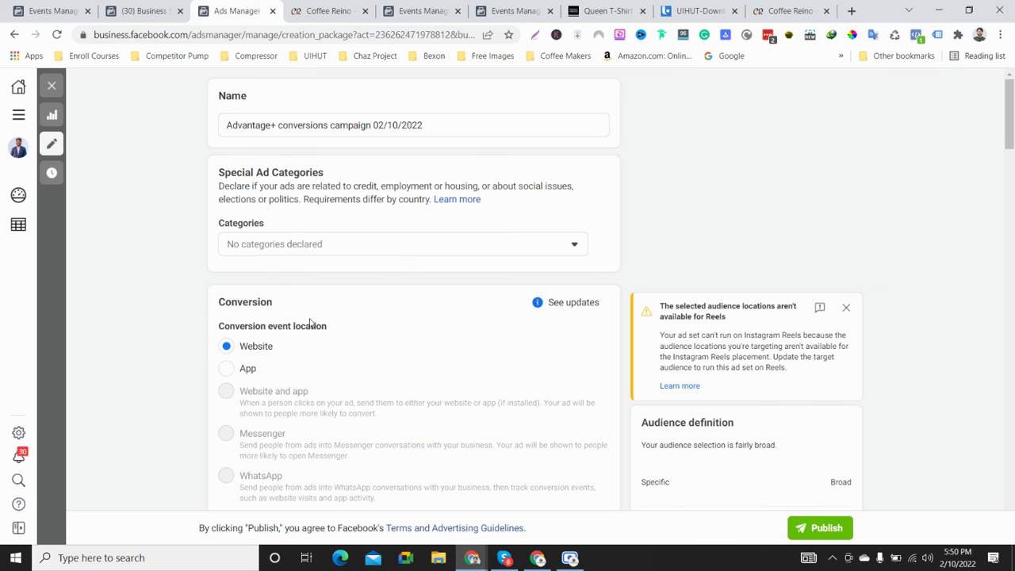
Step: Clear Coffee Reino from the campaign's conversion pixel setting and view the selectable pixels without choosing one
scroll(290, 358, "down", 6)
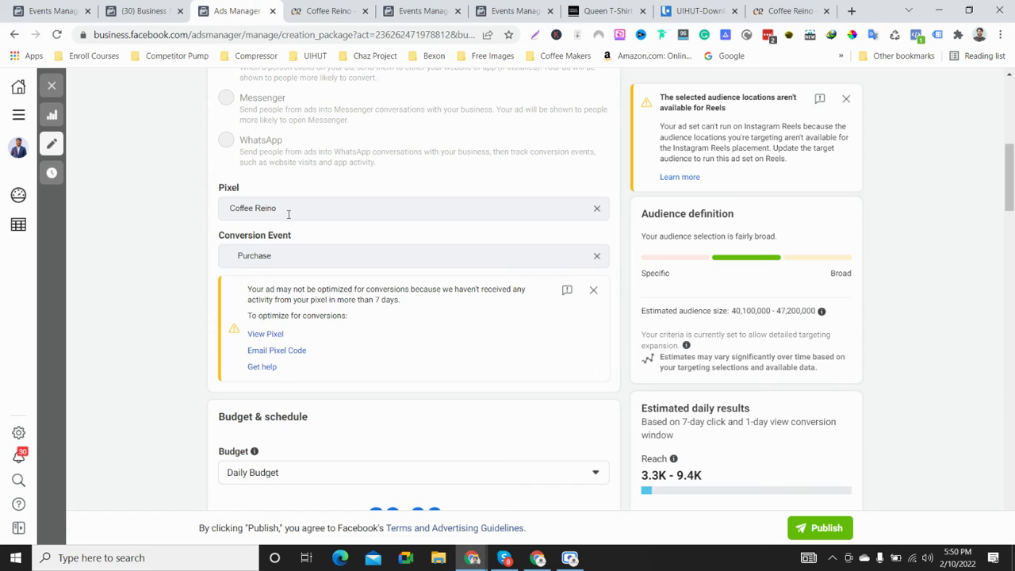
left_click(596, 212)
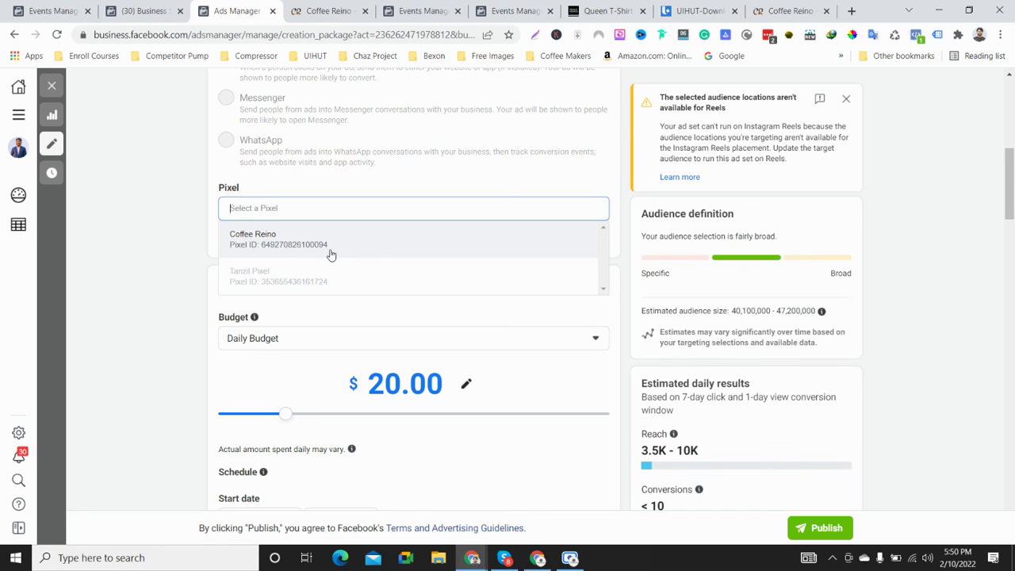
left_click(943, 240)
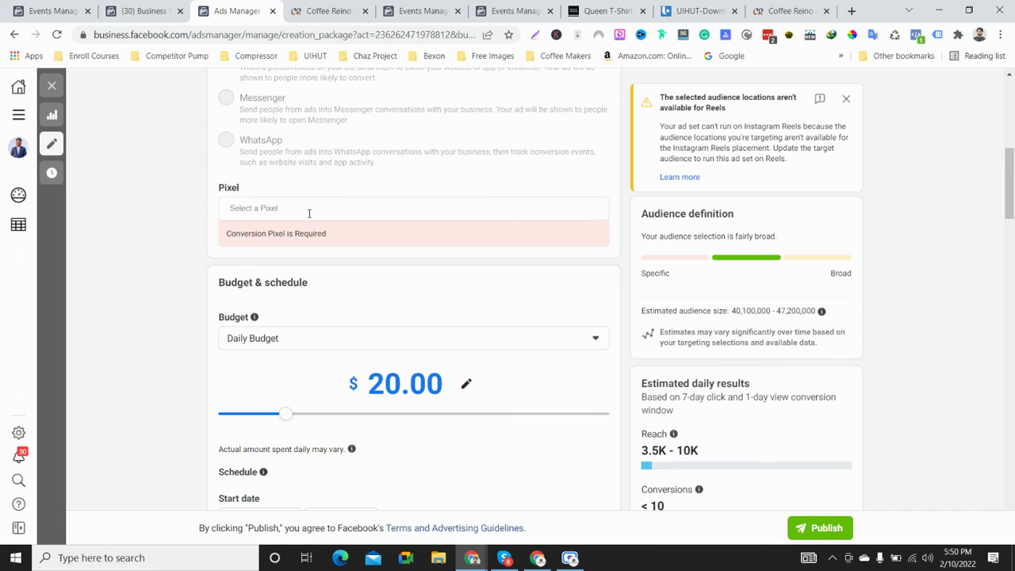
Step: Switch to Business settings and check the business-owned ad account's connected assets and the assets that can be added
left_click(155, 9)
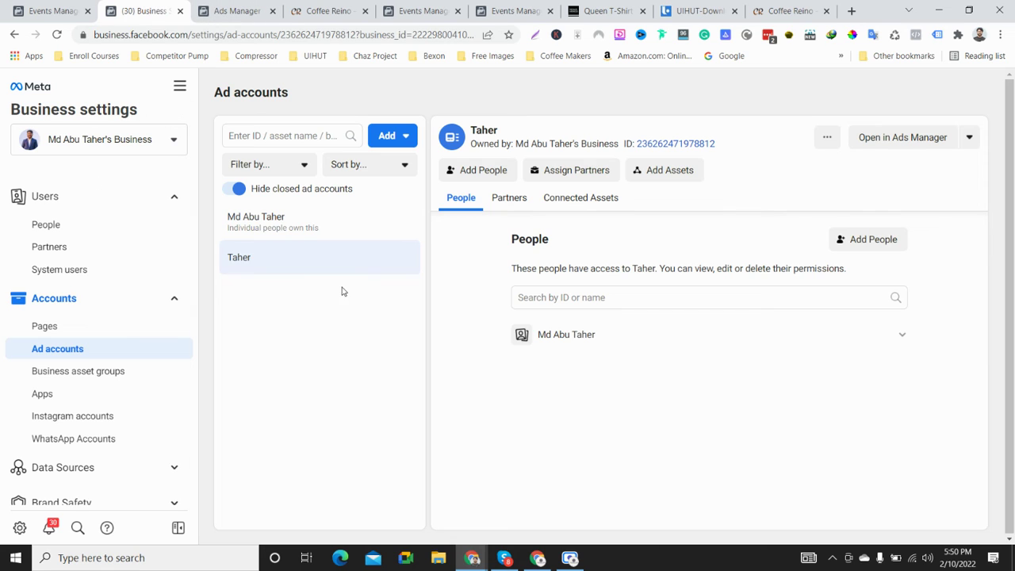
left_click(686, 174)
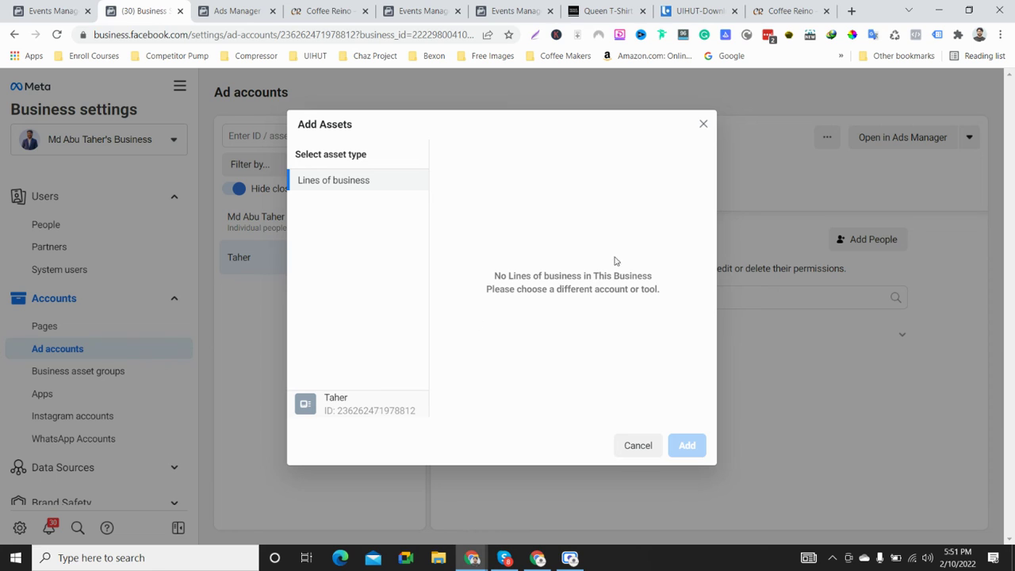
left_click(707, 124)
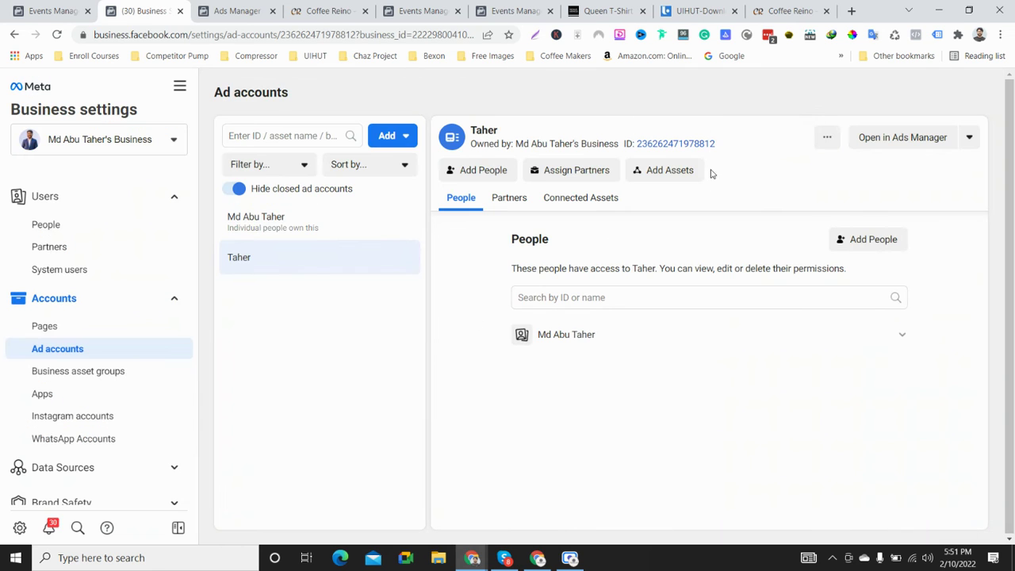
left_click(576, 203)
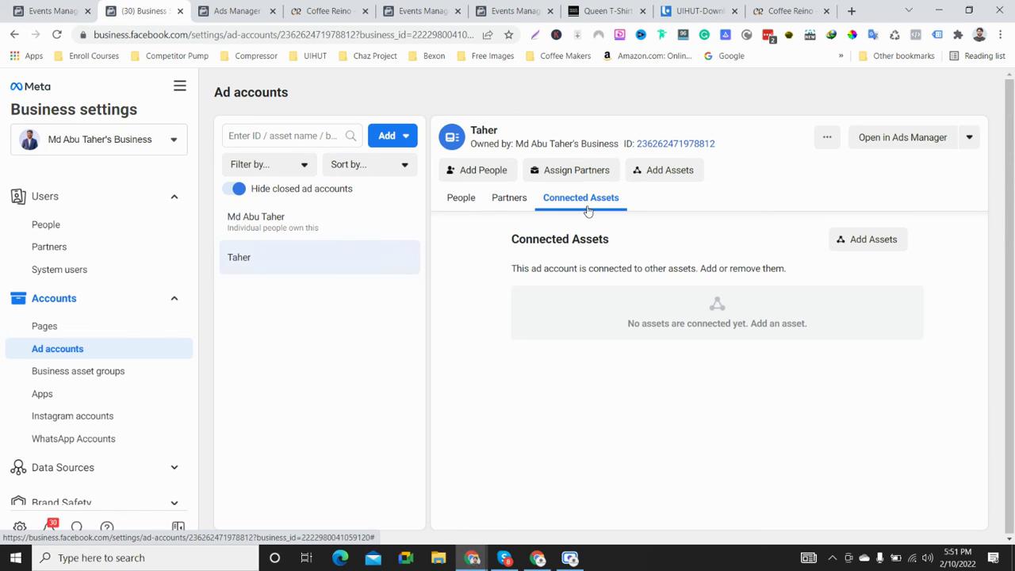
left_click(860, 242)
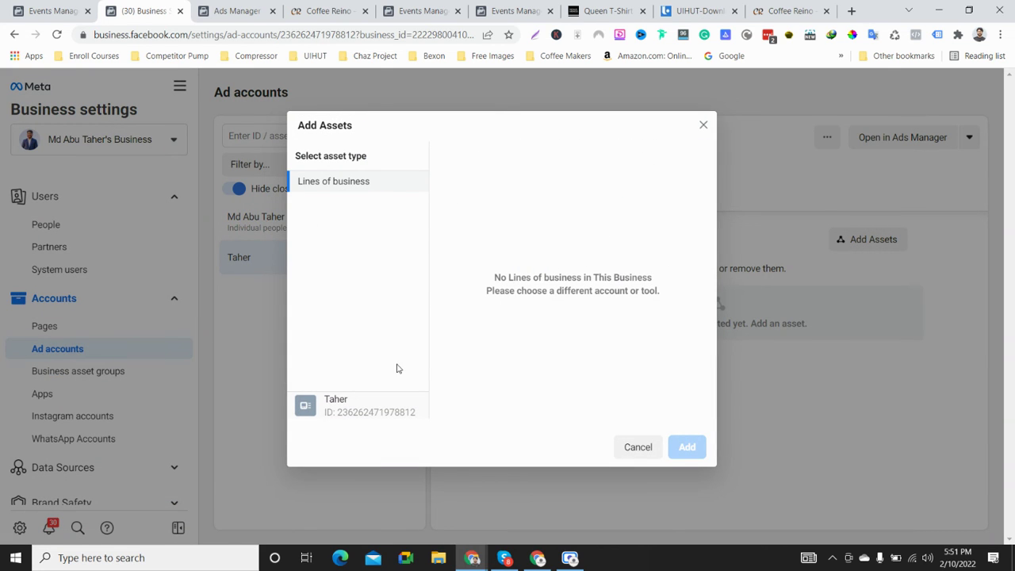
left_click(702, 126)
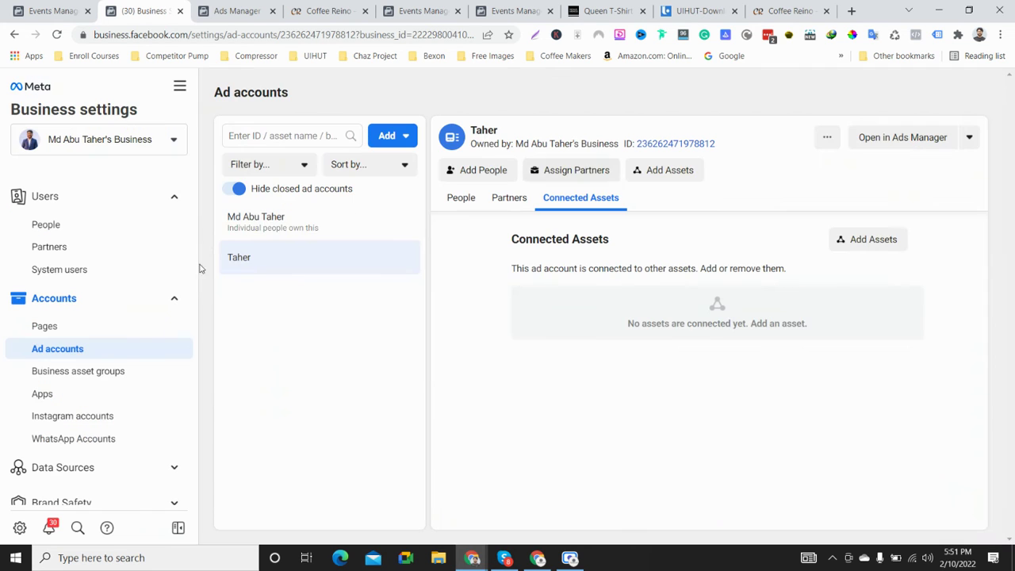
Step: Check the individually owned ad account's connected assets and its options for adding assets, closing the dialog without adding any
left_click(267, 226)
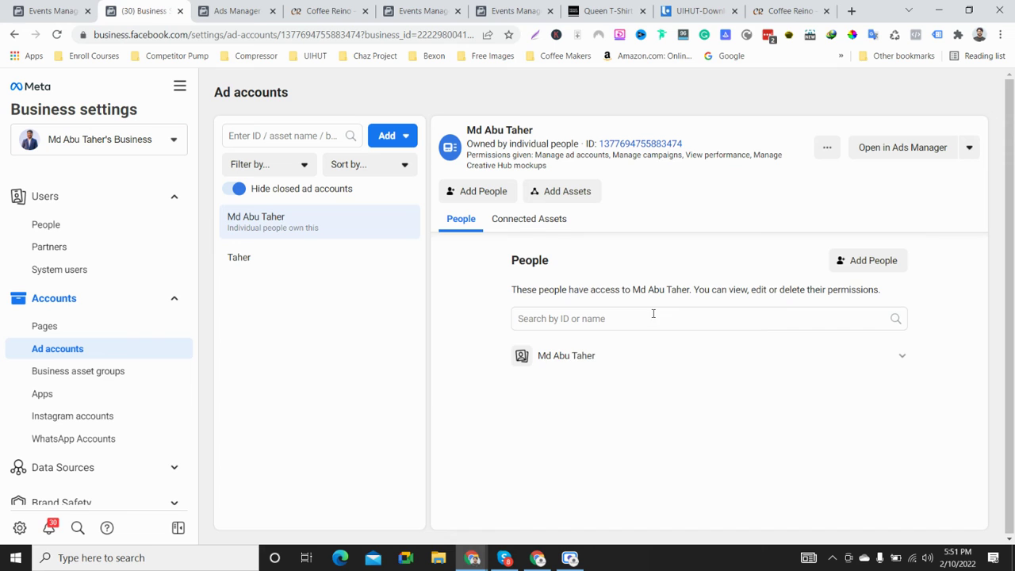
left_click(524, 219)
left_click(879, 261)
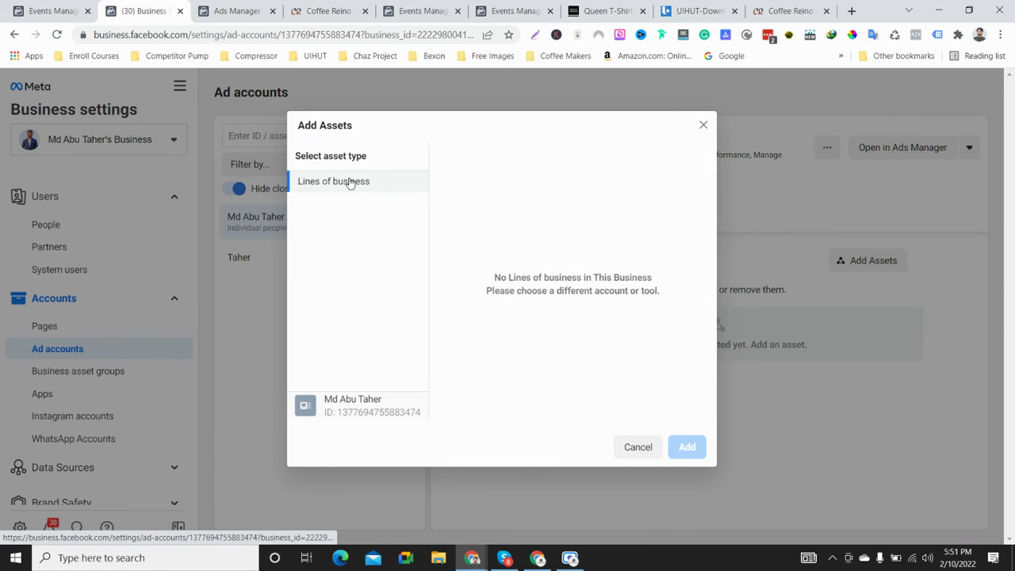
left_click(702, 124)
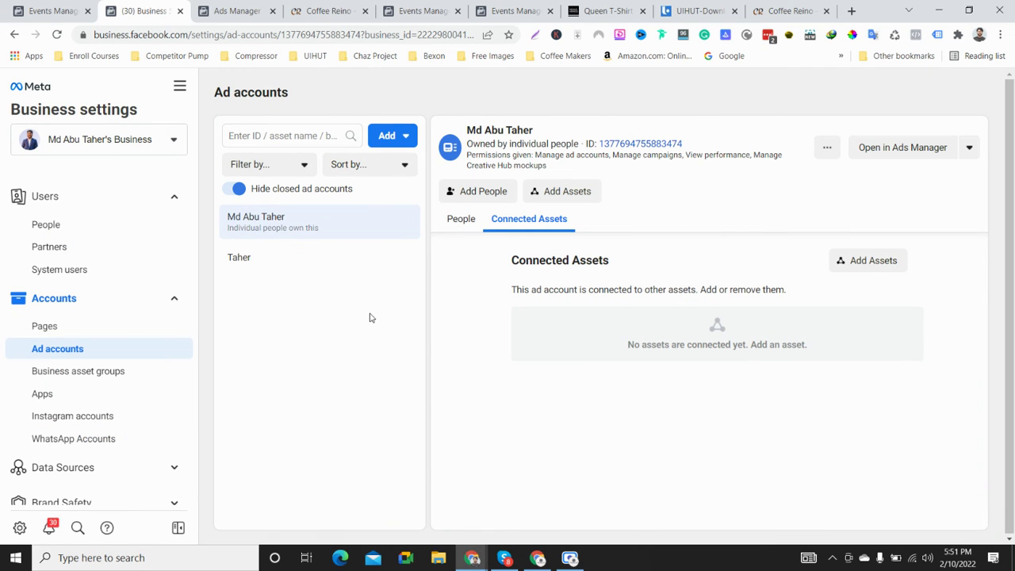
Step: Review the business-owned ad account's partners and addable assets, dismissing the dialogs without changes
left_click(267, 272)
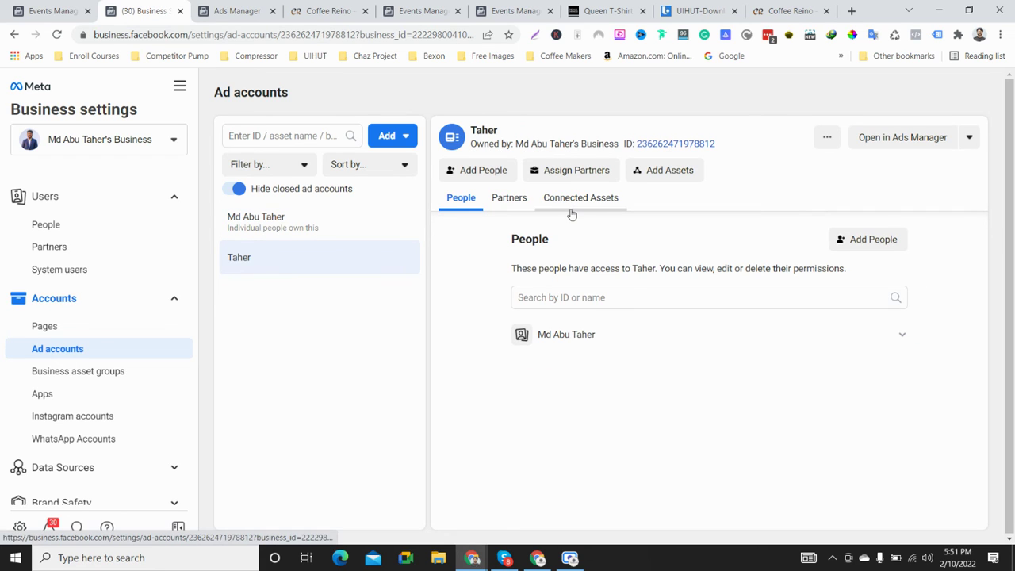
left_click(509, 208)
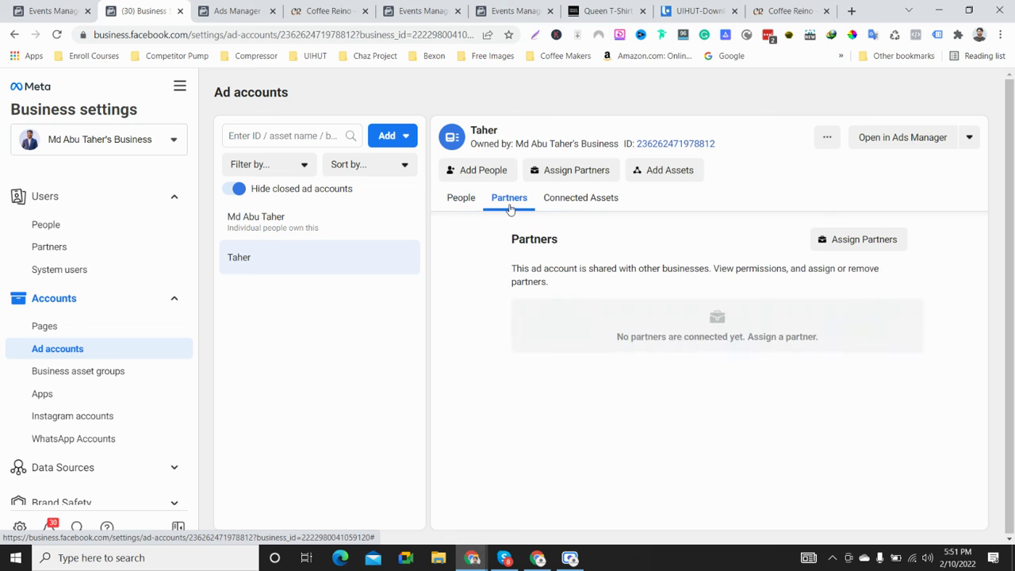
left_click(882, 235)
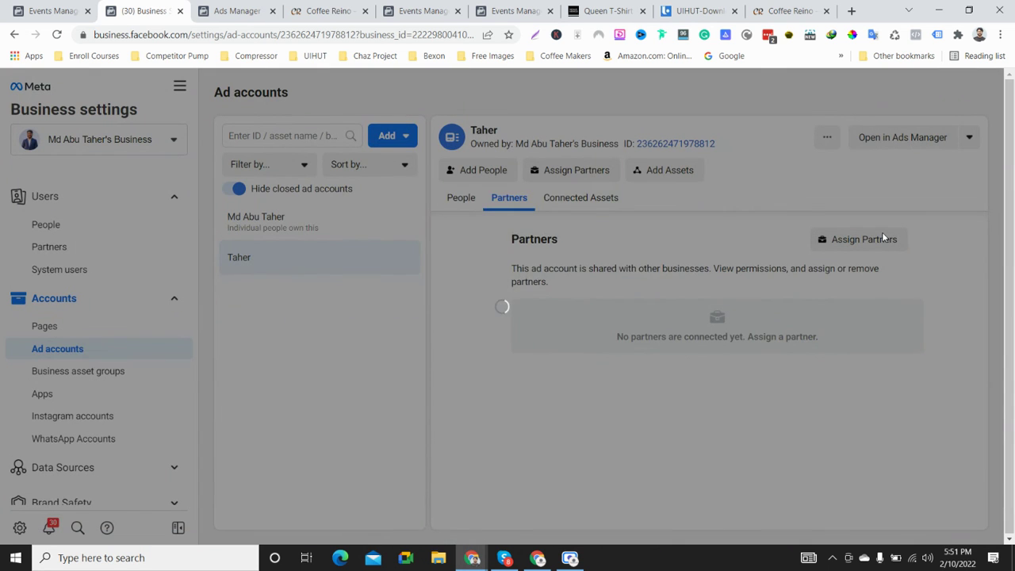
left_click(687, 215)
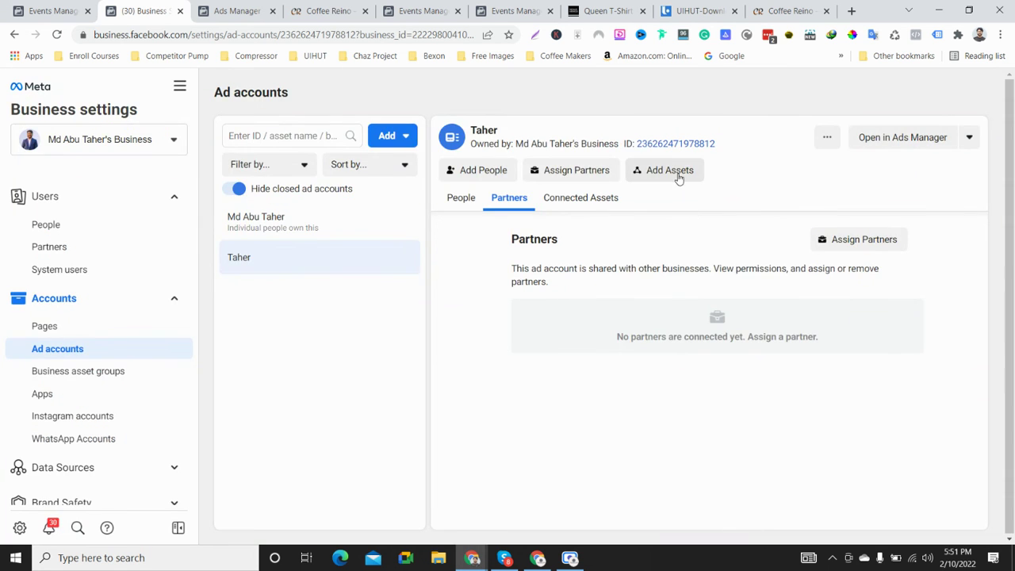
left_click(674, 171)
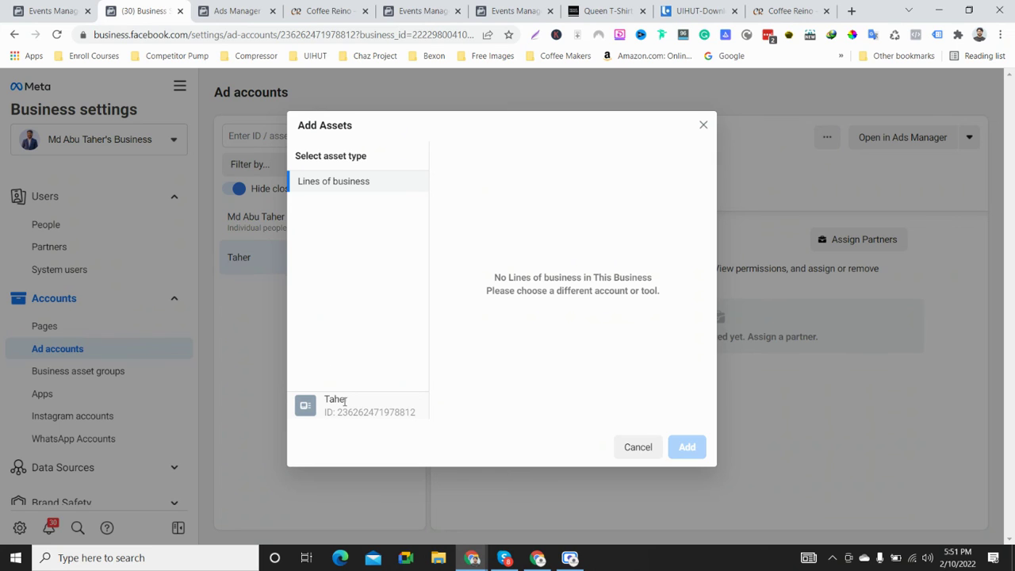
left_click(703, 125)
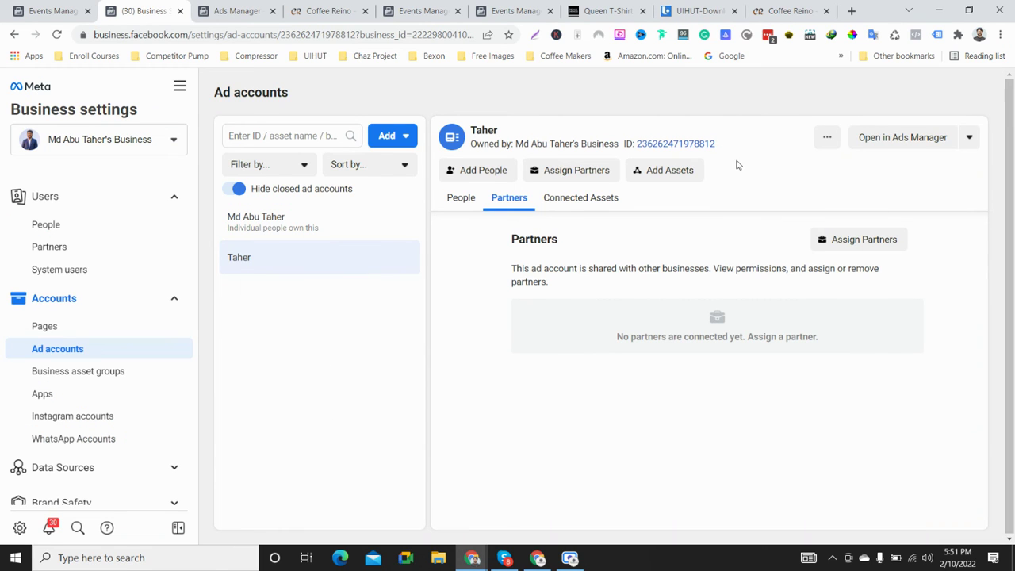
Step: View the methods for assigning a partner to the business-owned ad account and close the dialog without assigning one
left_click(595, 172)
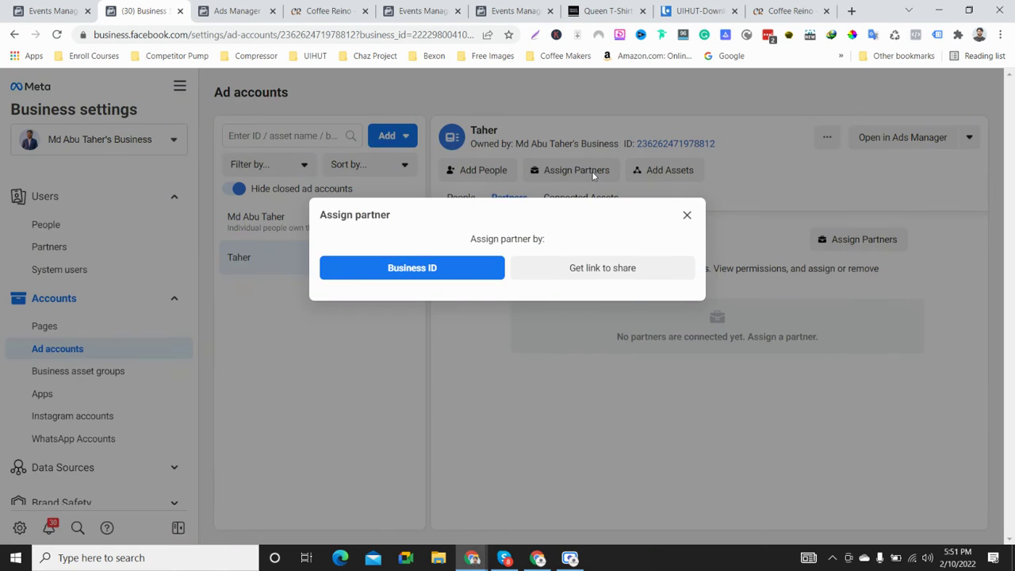
left_click(686, 212)
left_click(849, 239)
left_click(689, 215)
Step: Select the individually owned ad account and inspect the access permissions of the person assigned to it
left_click(274, 227)
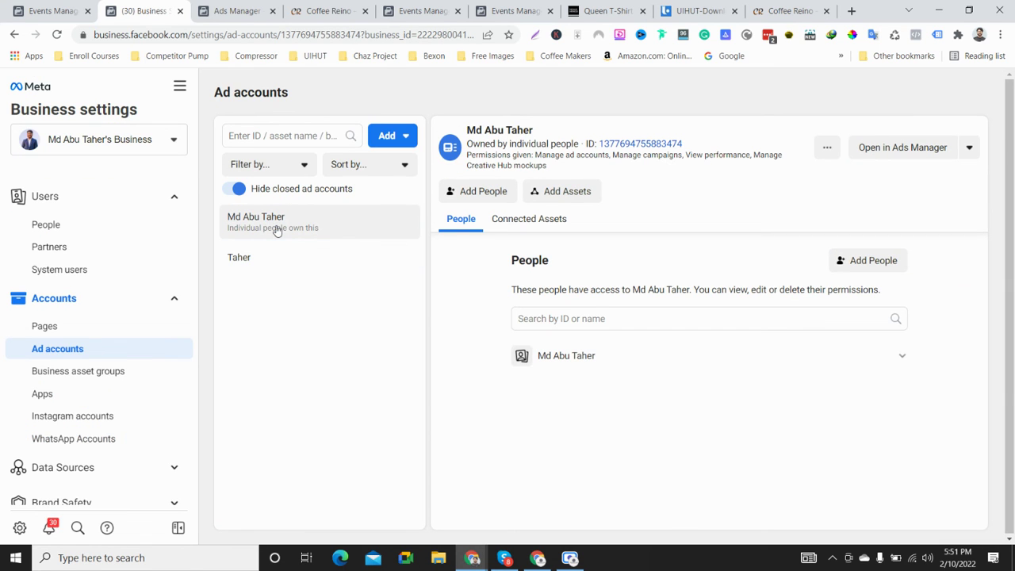
left_click(634, 360)
scroll(635, 358, "down", 2)
scroll(634, 358, "up", 2)
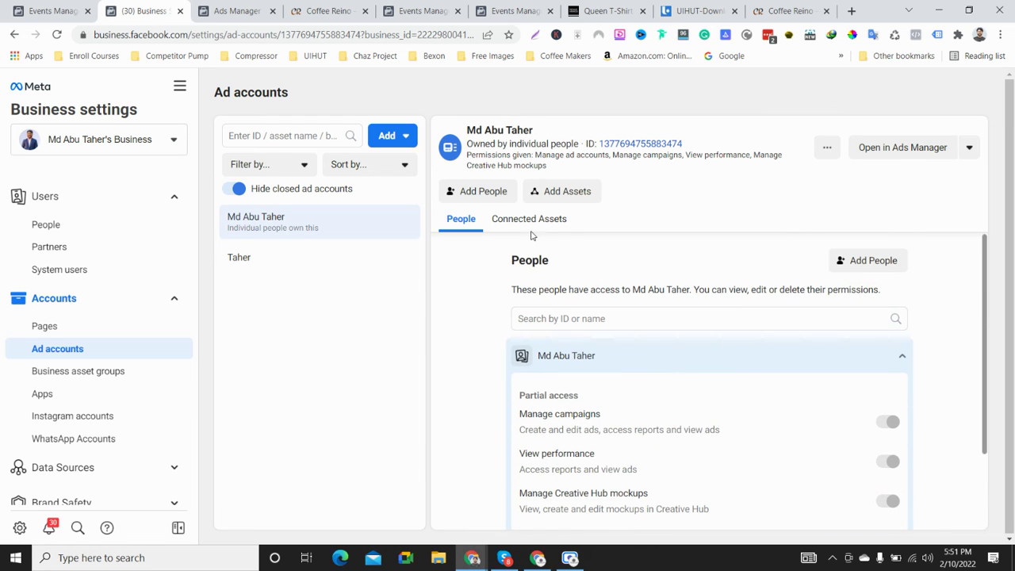
Step: Inspect the asset types that can be added to the individually owned ad account, and close the dialog
left_click(568, 197)
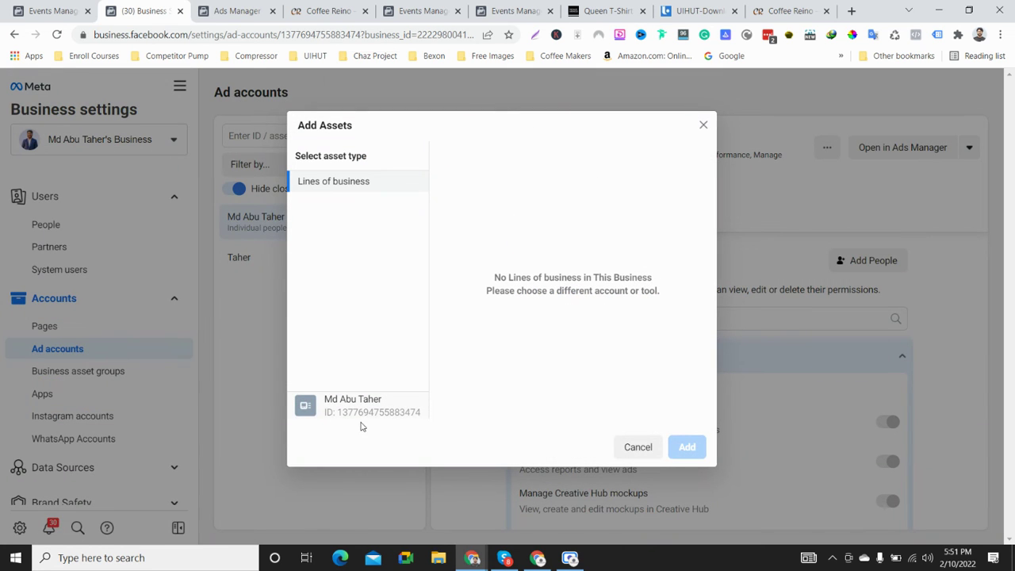
double_click(352, 181)
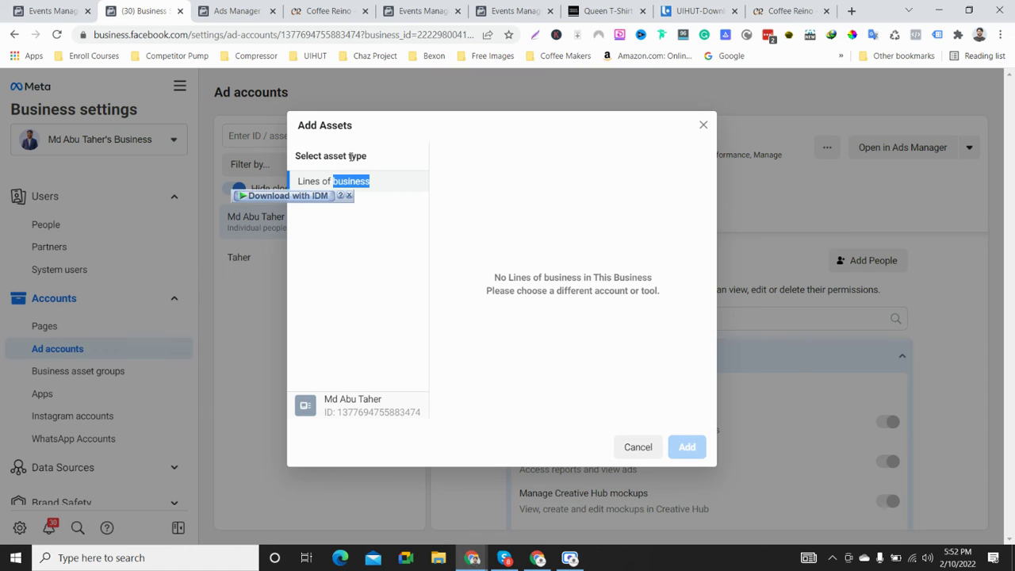
double_click(363, 156)
left_click(703, 125)
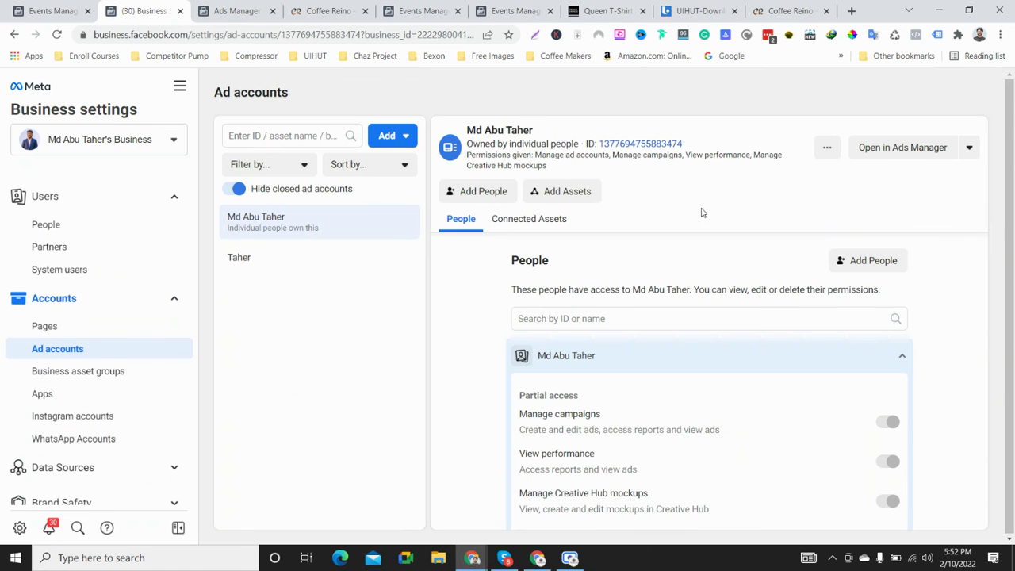
Step: View the people and asset types that can be added to the individually owned ad account, dismissing both dialogs without changes
left_click(493, 191)
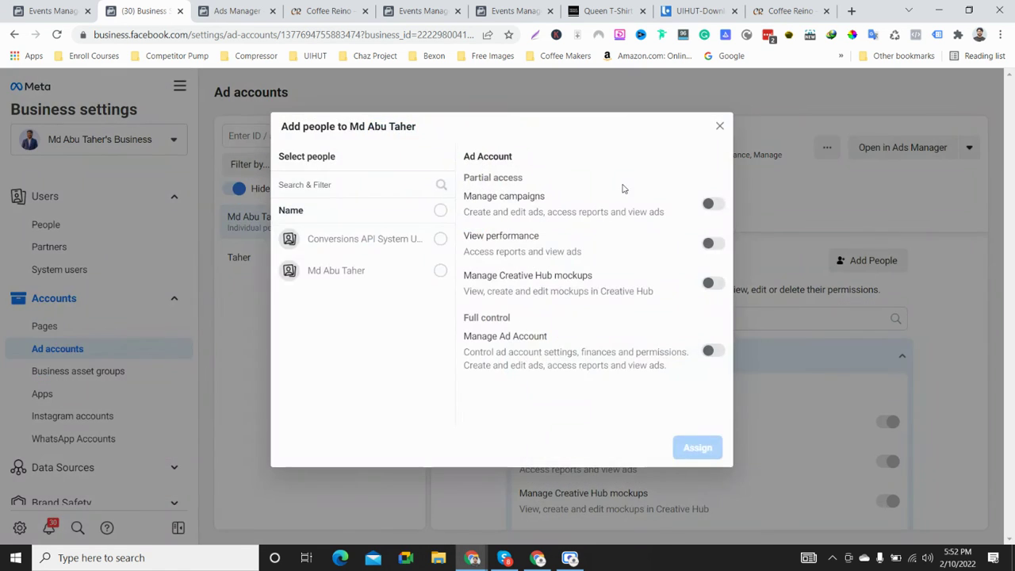
left_click(719, 127)
left_click(587, 192)
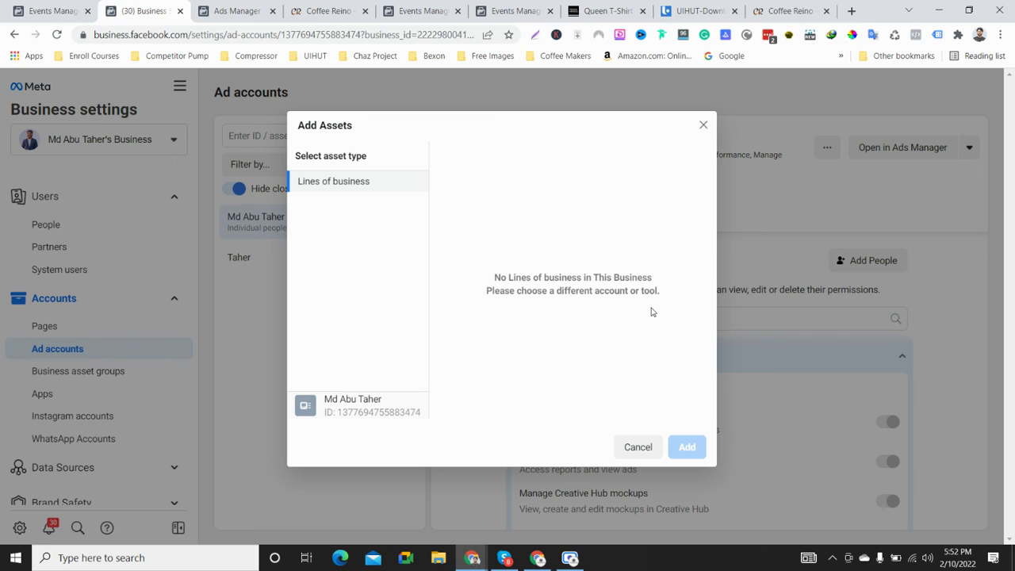
left_click(703, 125)
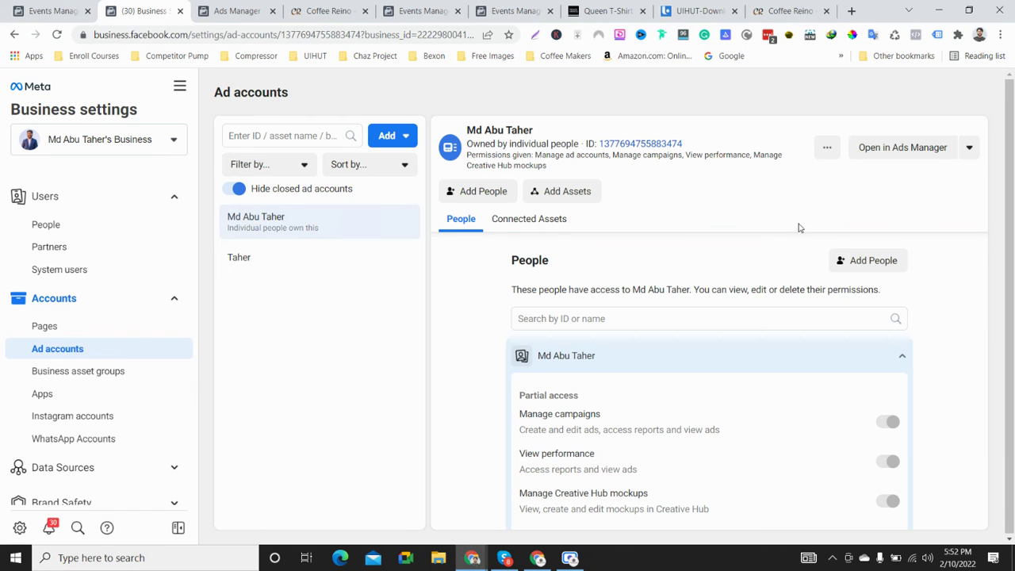
Step: Review the assigned person's full-control permissions on the individually owned ad account and collapse the entry
scroll(848, 353, "down", 2)
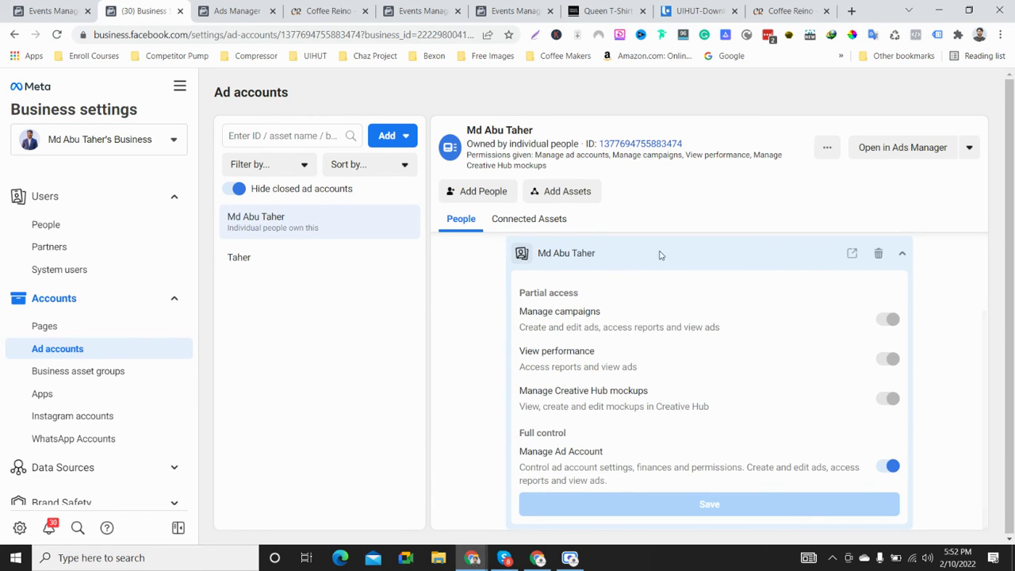
scroll(815, 349, "up", 2)
left_click(900, 355)
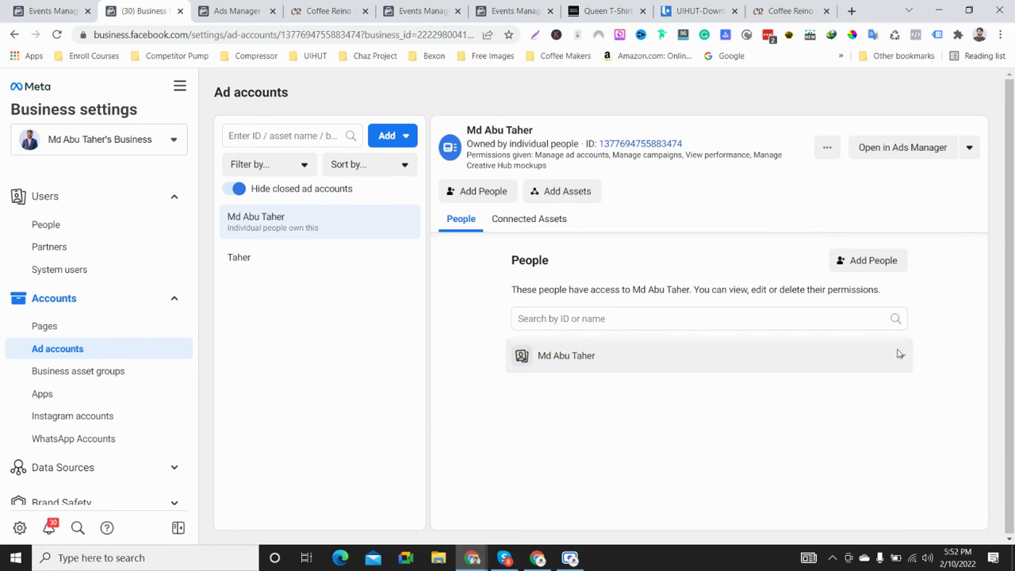
Step: Check the individually owned ad account's connected assets and its addable Lines of business, closing the dialog without adding any
left_click(528, 218)
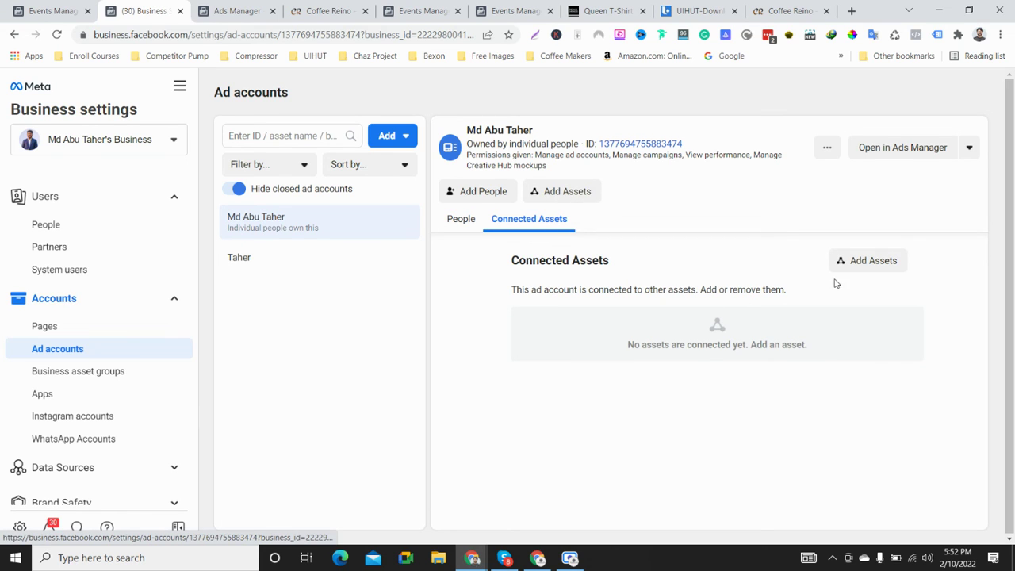
left_click(868, 261)
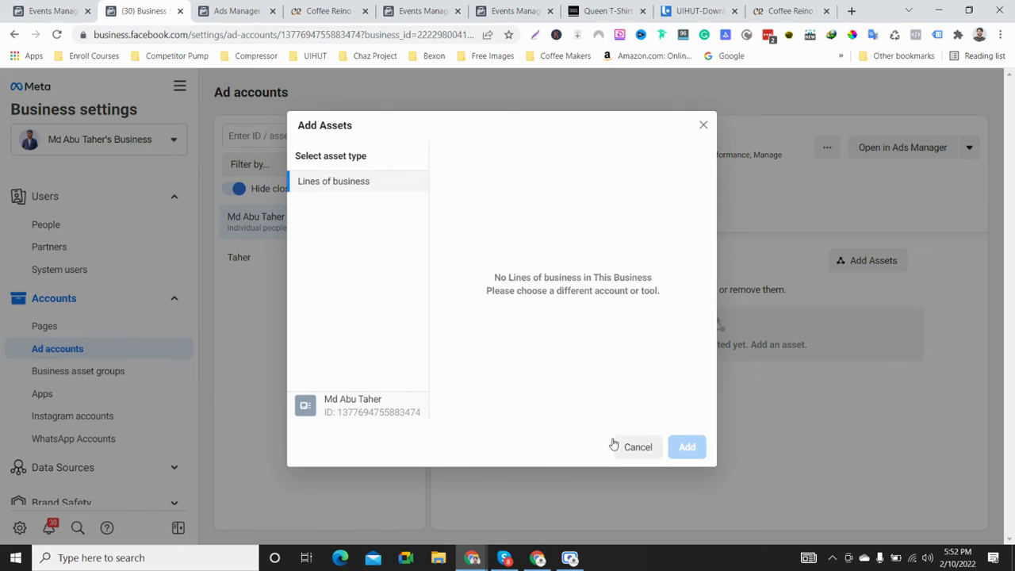
double_click(352, 181)
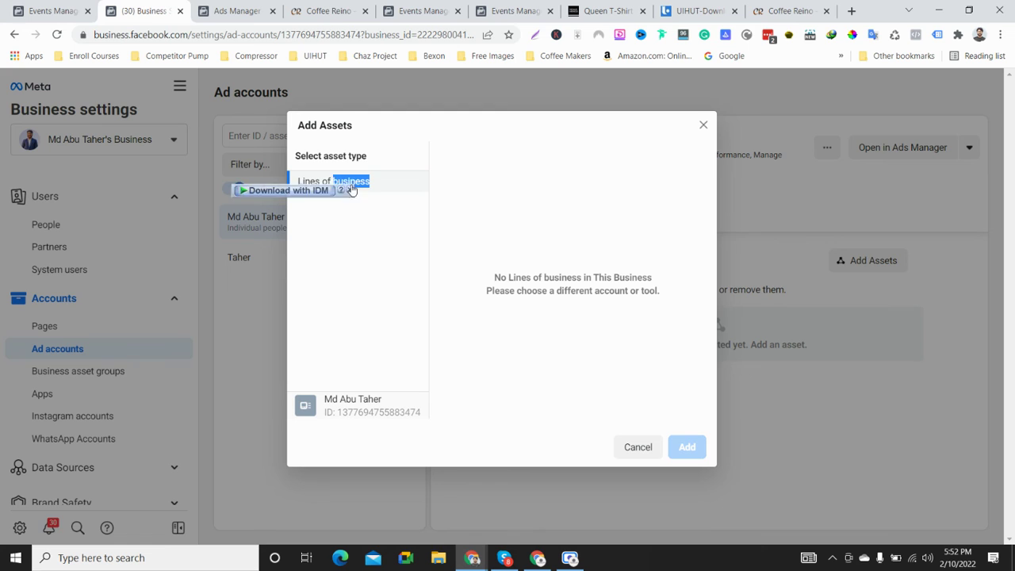
left_click(369, 197)
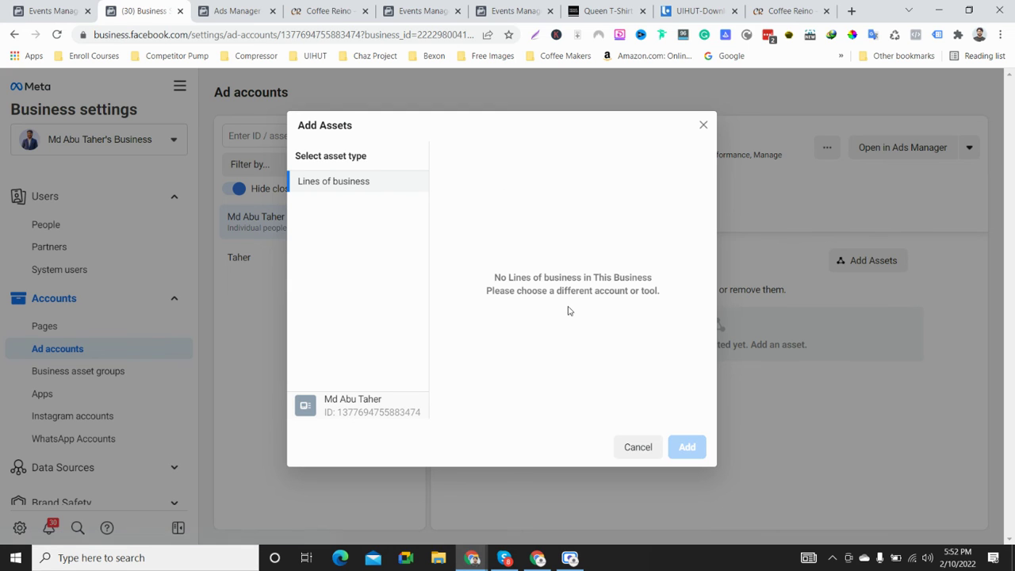
left_click(703, 125)
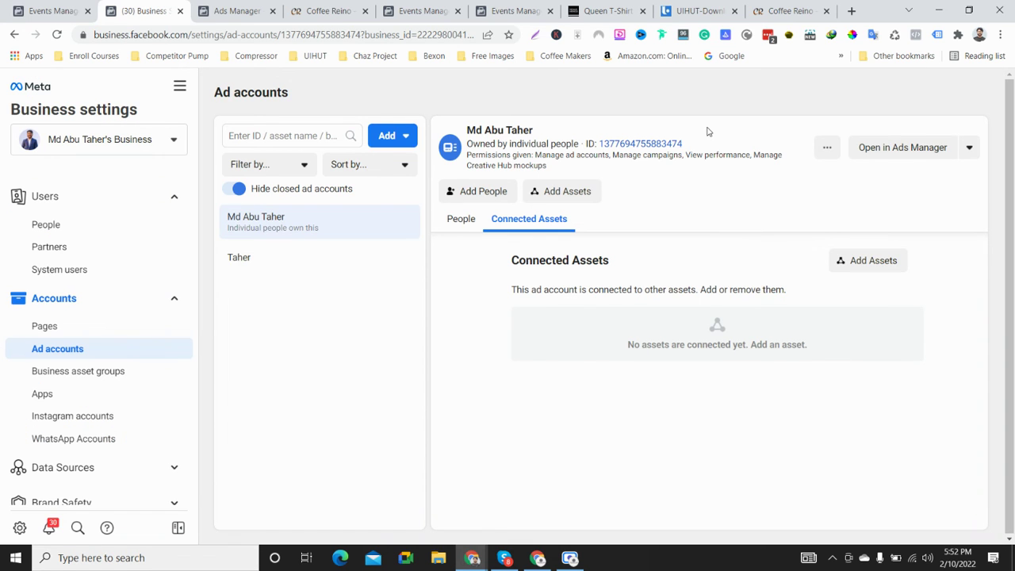
Step: Select the business-owned ad account and inspect its connected assets and the asset types that can be added
left_click(278, 266)
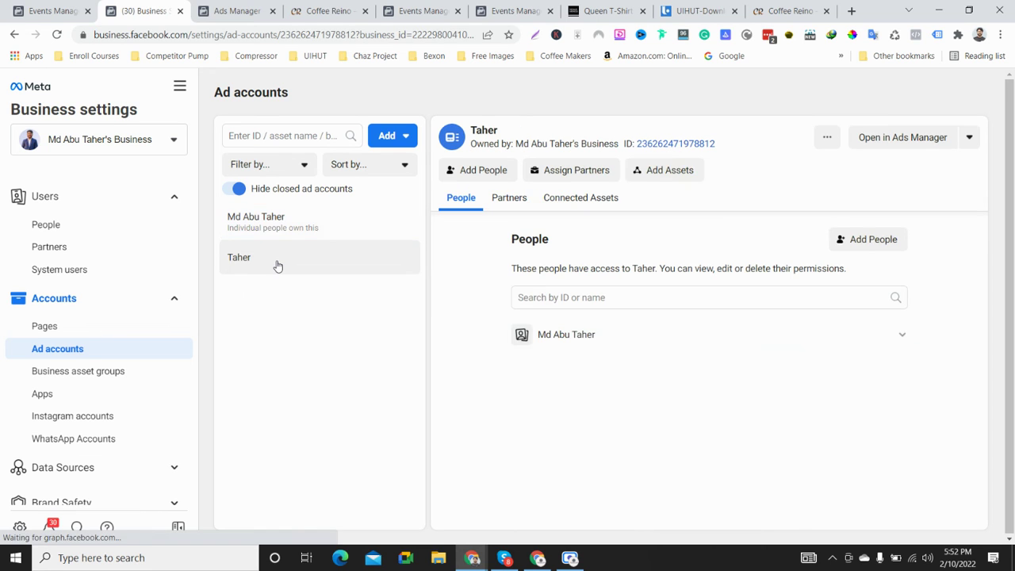
left_click(591, 200)
left_click(868, 239)
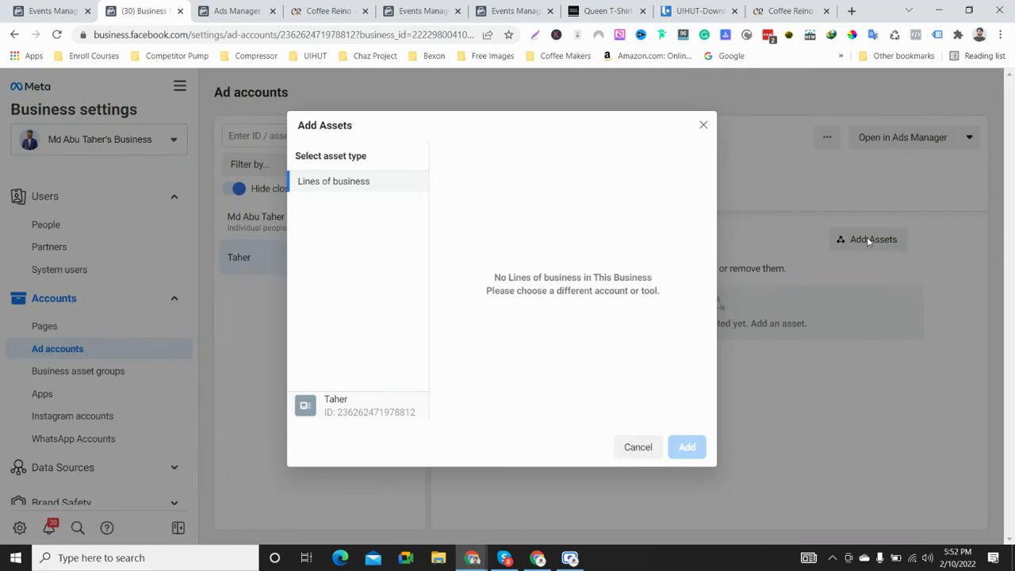
left_click(702, 127)
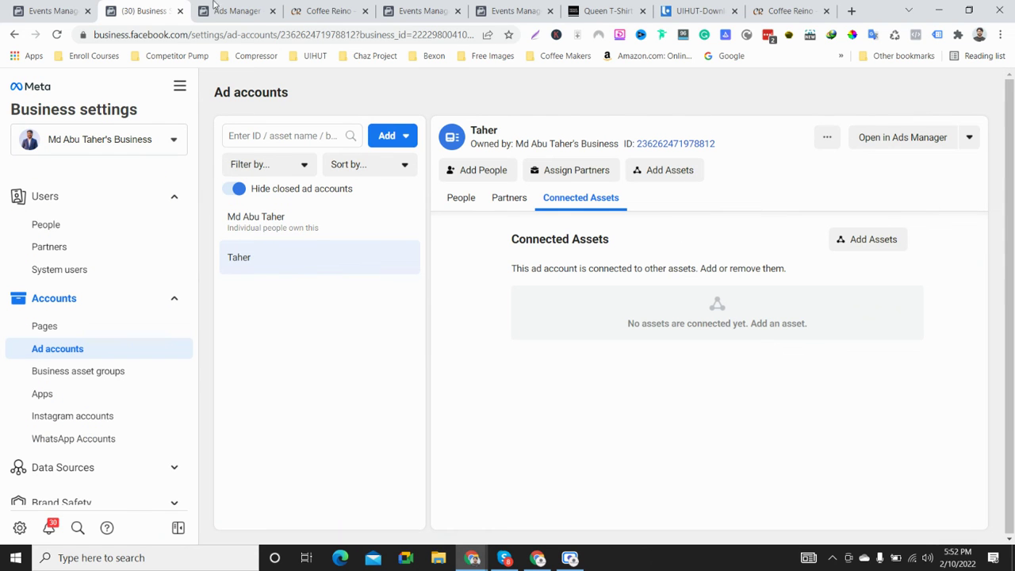
Step: Recheck the business-owned ad account's partners, connected assets and partner assignment methods, dismissing the dialogs without changes
left_click(508, 200)
left_click(586, 200)
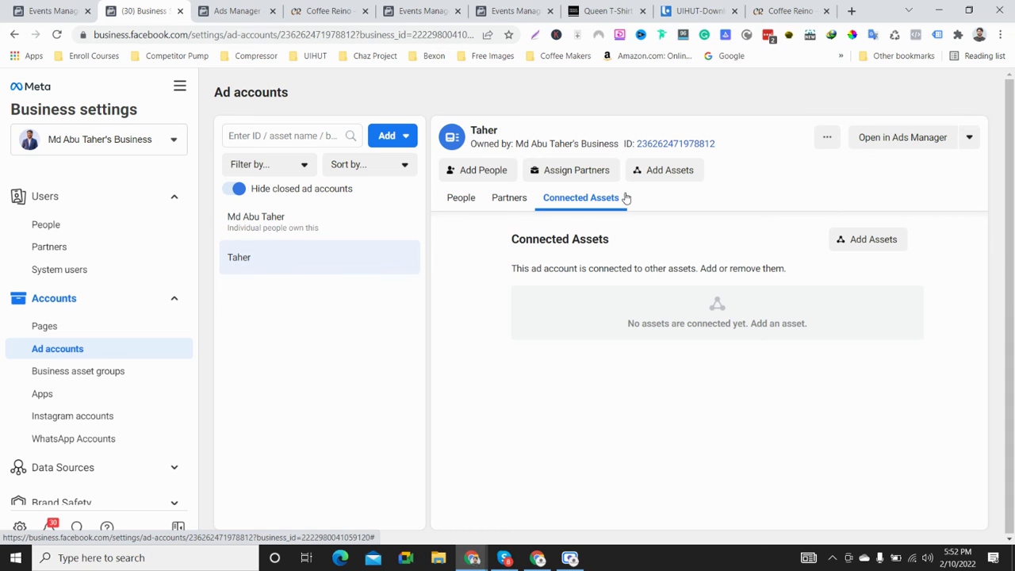
left_click(687, 173)
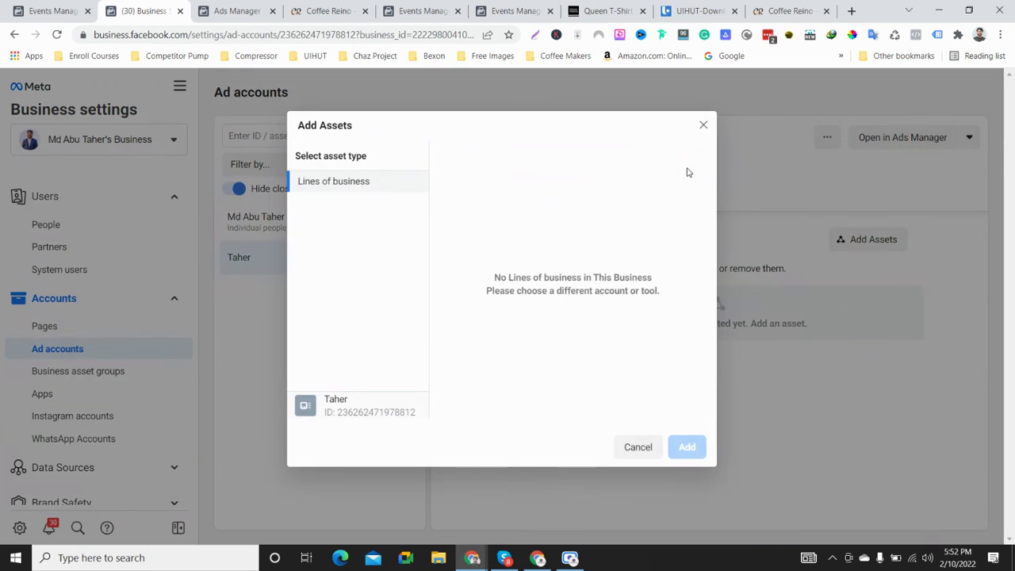
left_click(701, 125)
left_click(583, 170)
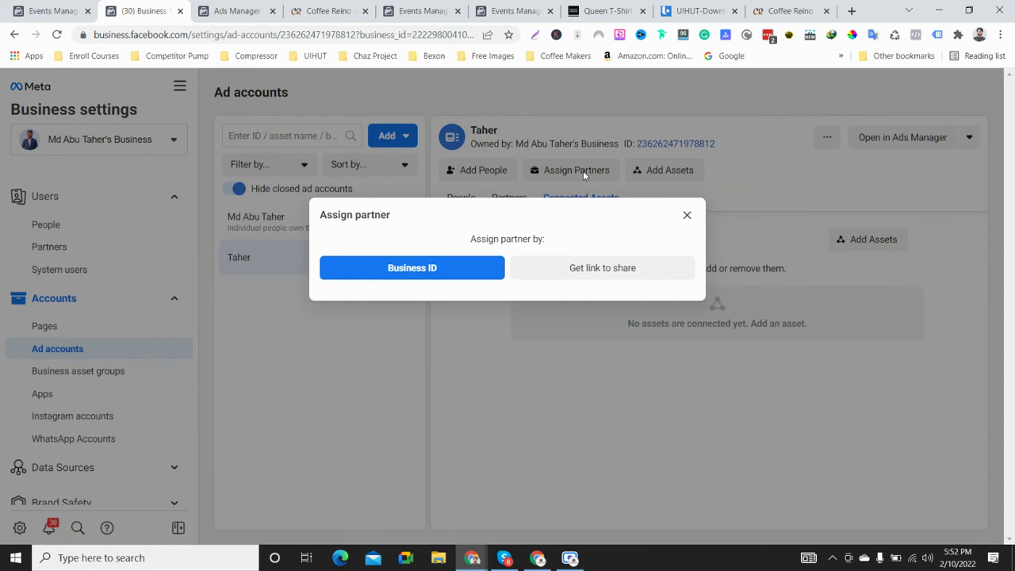
left_click(686, 217)
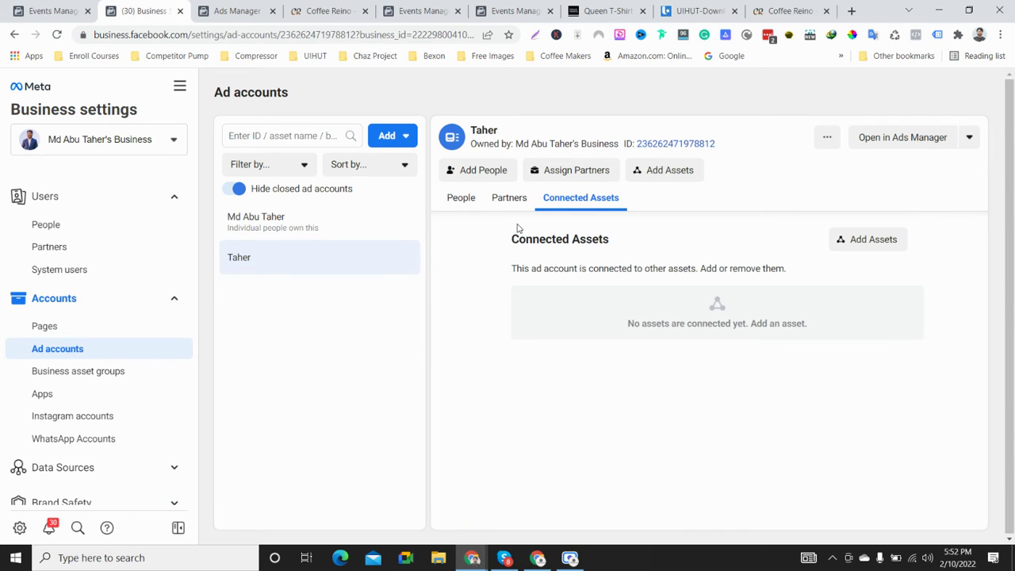
Step: Open the business's pixels under Data Sources and view which ad accounts can be connected to Bexon Pixel, adding none
left_click(143, 468)
scroll(166, 432, "down", 3)
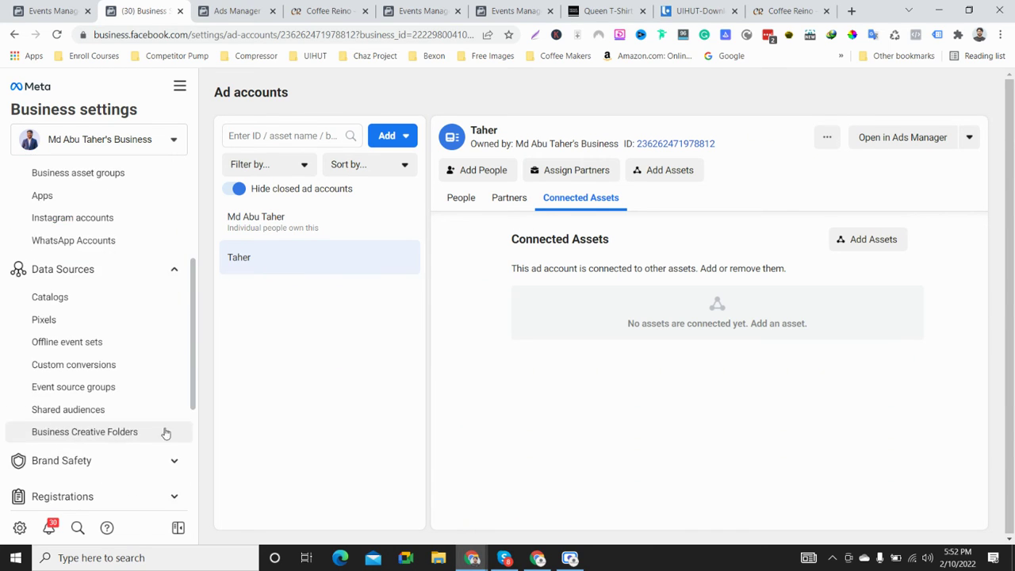
left_click(85, 326)
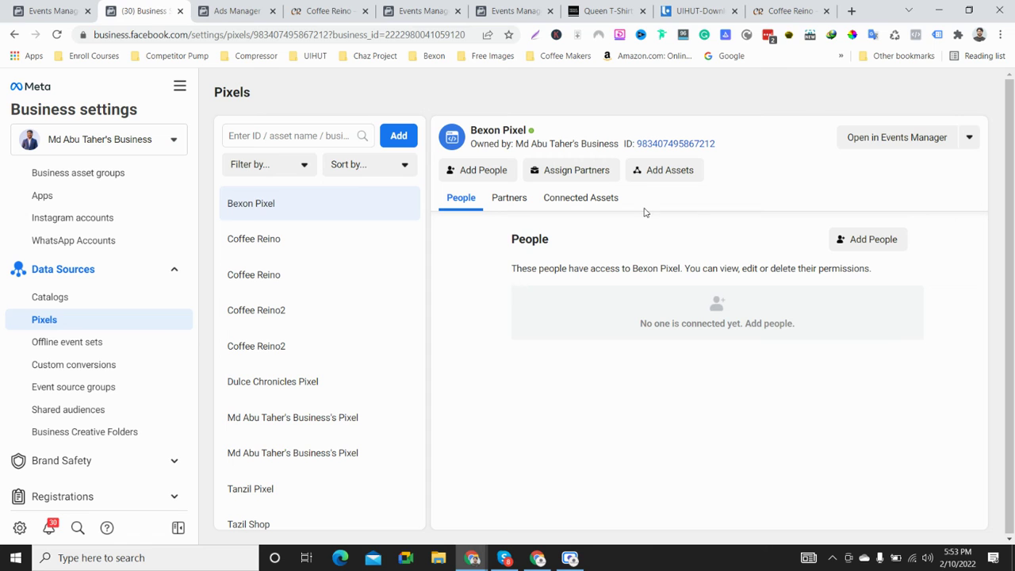
left_click(567, 208)
left_click(880, 241)
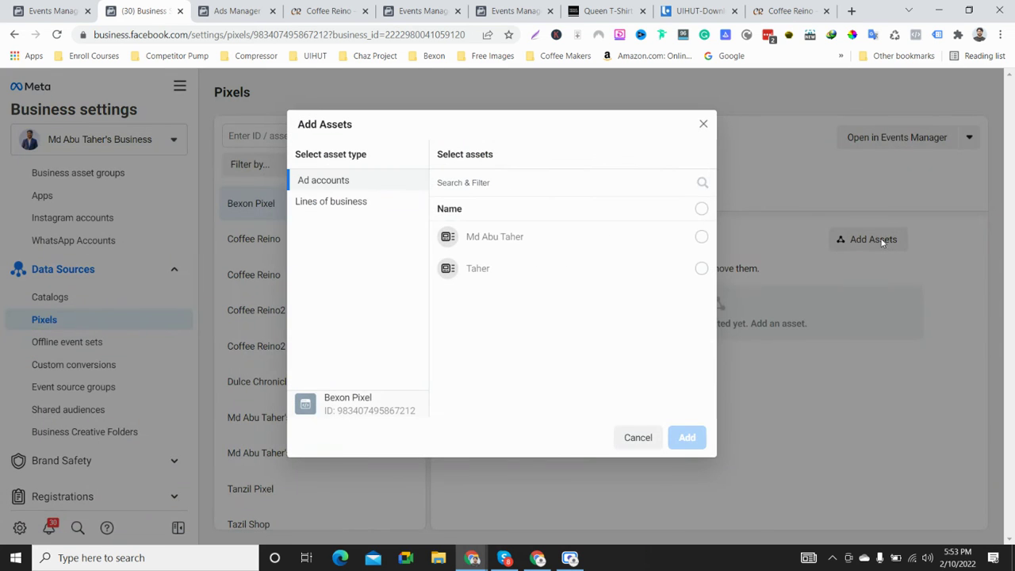
left_click(704, 124)
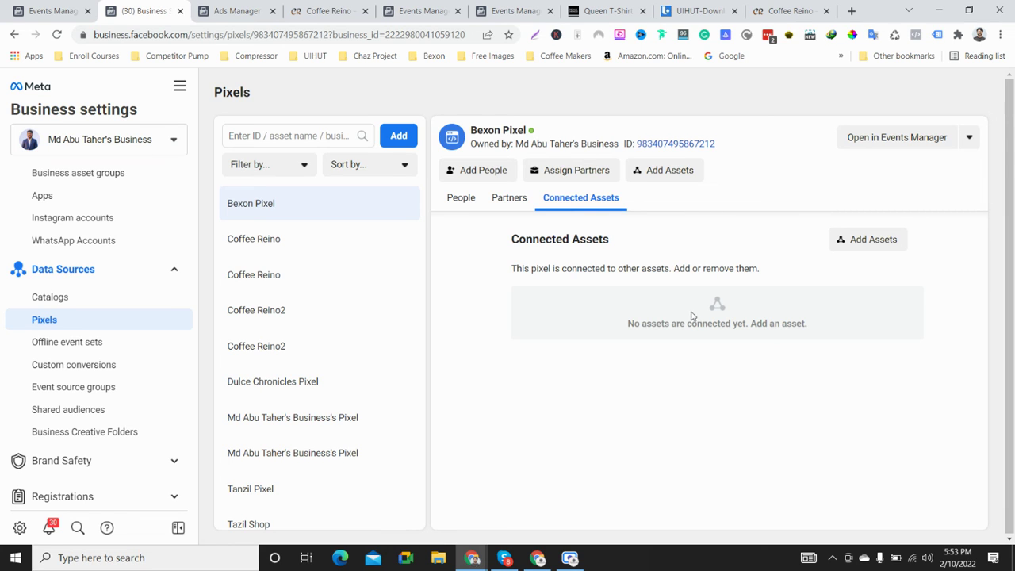
scroll(80, 219, "up", 3)
scroll(98, 299, "down", 1)
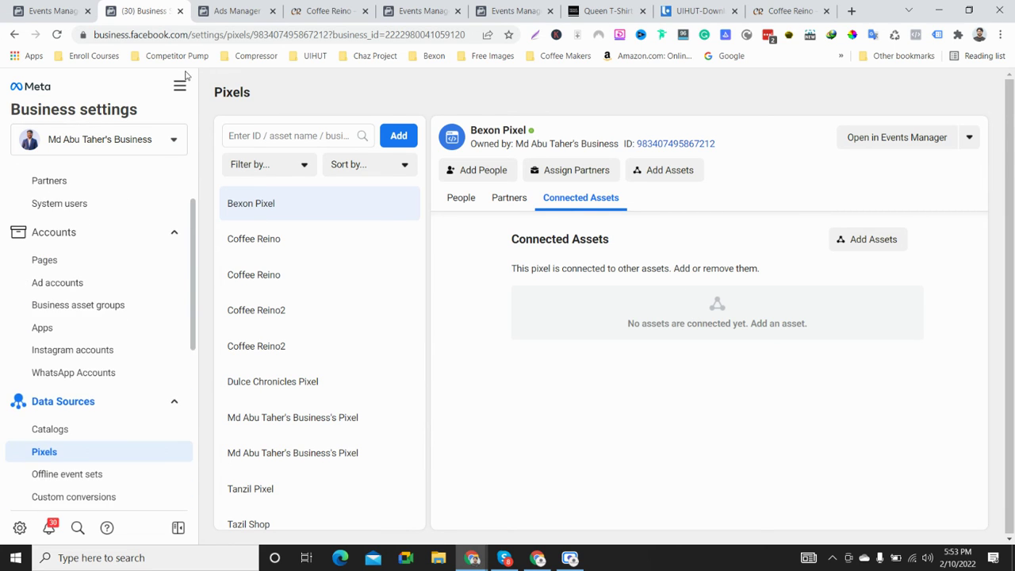
left_click(180, 85)
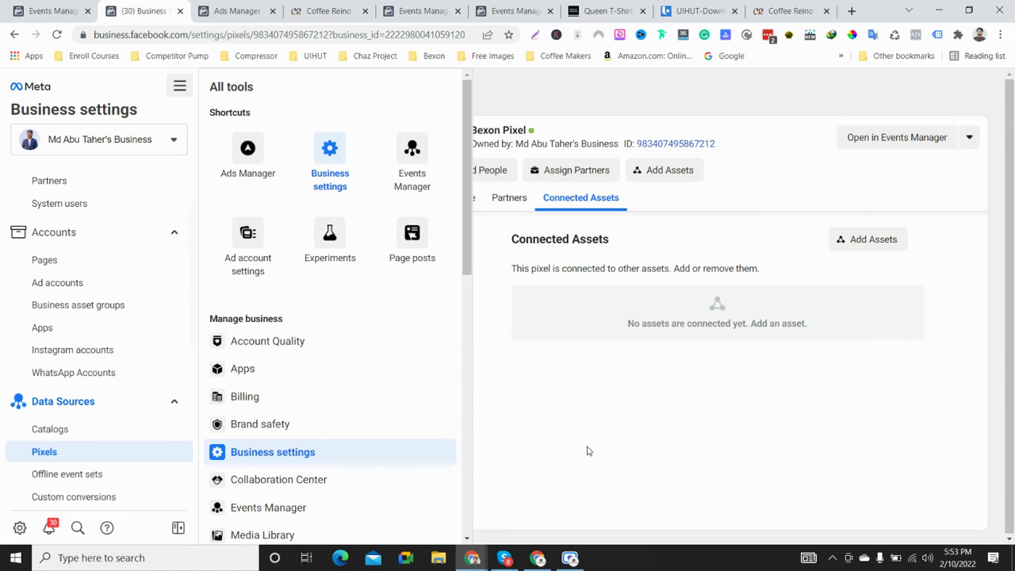
left_click(558, 430)
Step: Find the active Coffee Reino pixel in the pixel list and show its connected assets
scroll(113, 399, "down", 2)
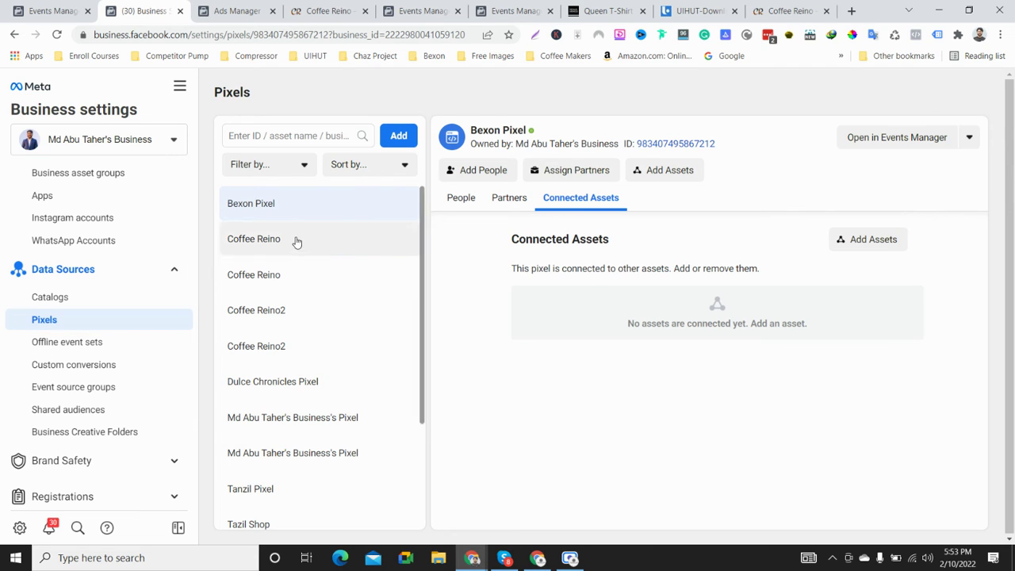
scroll(302, 265, "down", 1)
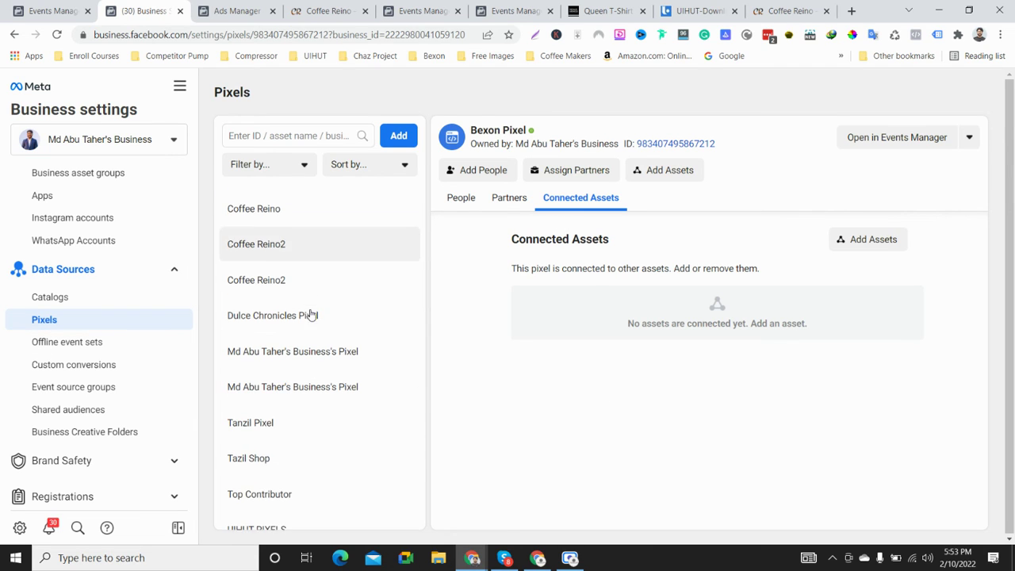
scroll(313, 315, "up", 1)
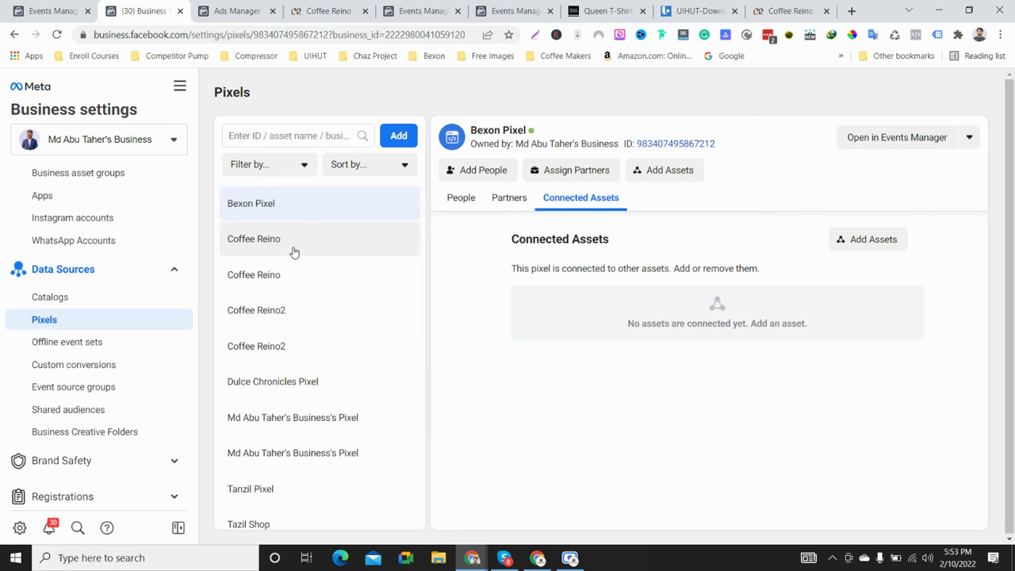
left_click(293, 252)
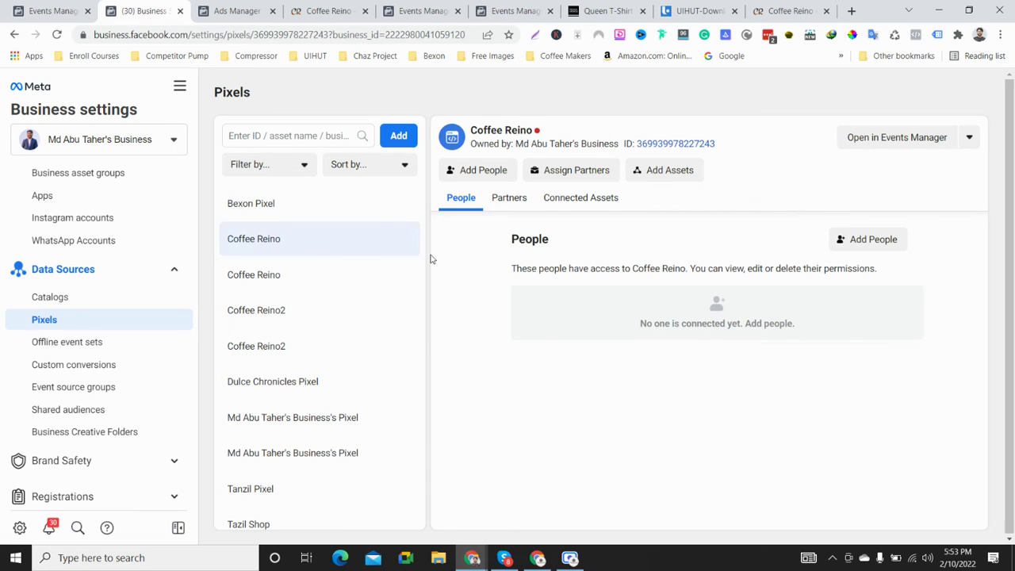
left_click(354, 274)
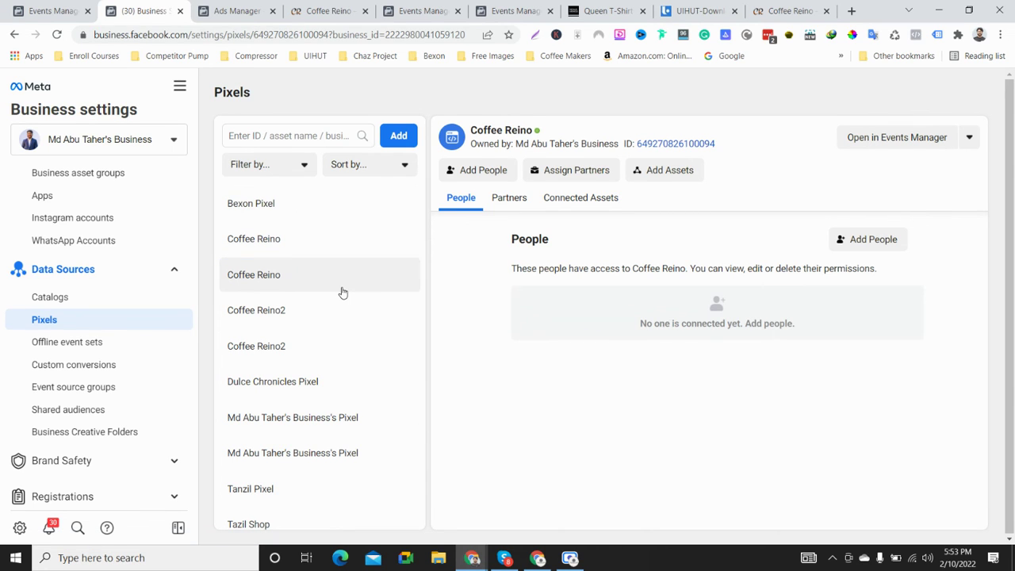
left_click(598, 197)
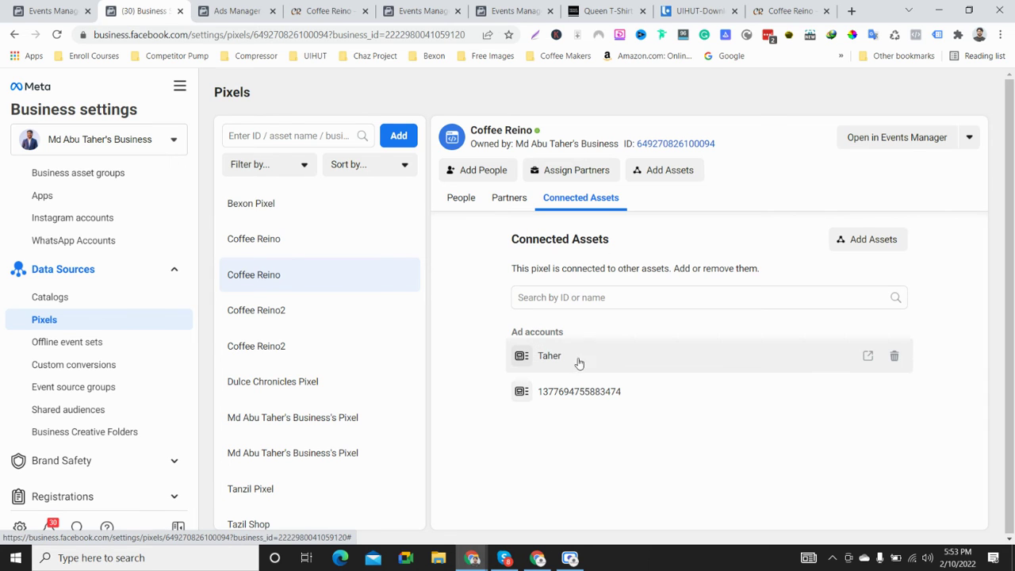
Step: Remove the business-owned ad account from the active Coffee Reino pixel's connected assets
mouse_move(536, 358)
left_click(894, 359)
left_click(823, 362)
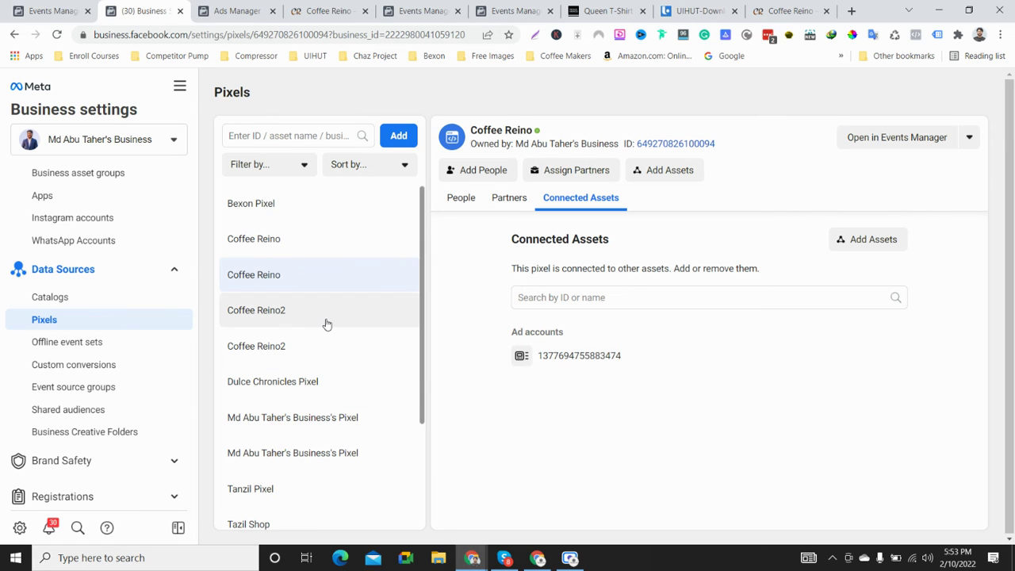
Step: Return to the ad accounts settings, view the individually owned account and select the business-owned one
scroll(90, 237, "up", 5)
left_click(57, 348)
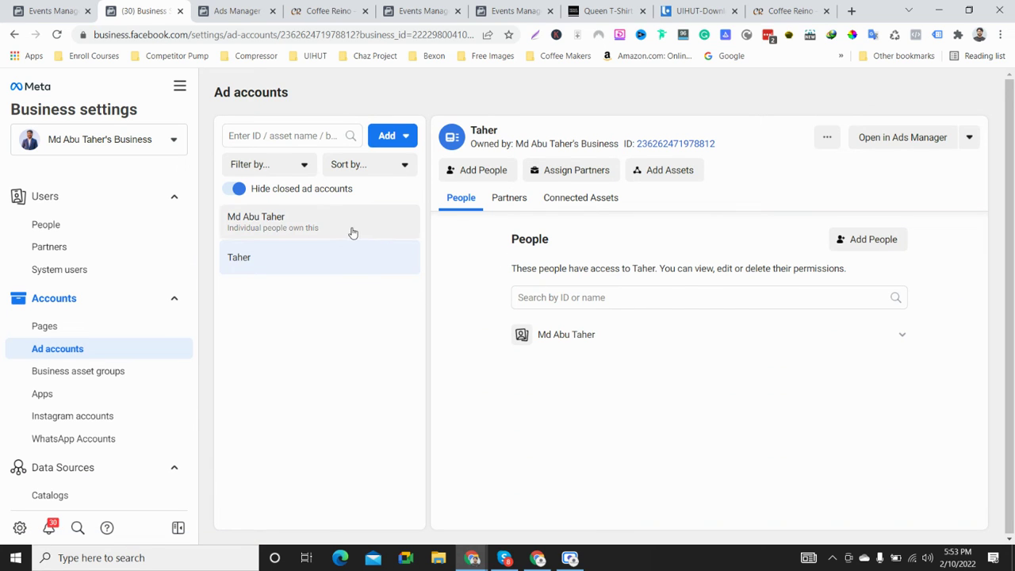
left_click(349, 231)
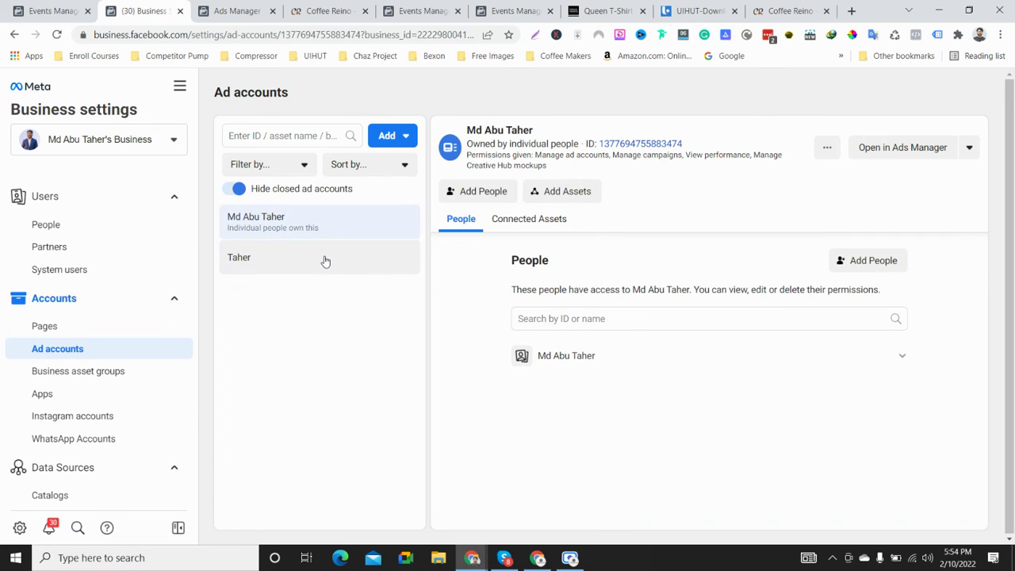
left_click(324, 261)
Step: Check the pixel selection in the Advantage+ conversions campaign draft, and open the business-owned ad account in Ads Manager
left_click(234, 7)
scroll(403, 280, "up", 5)
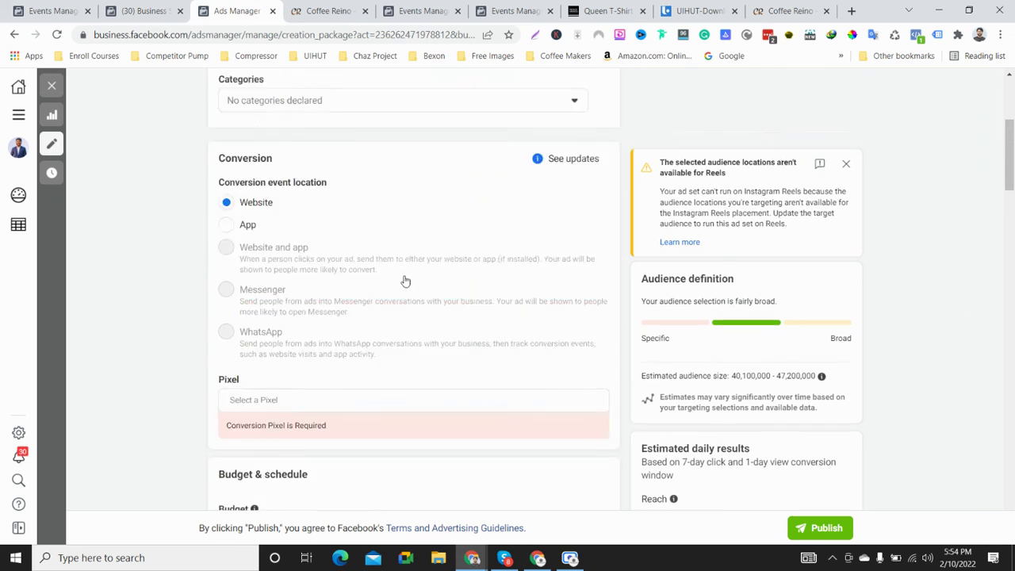
left_click(158, 12)
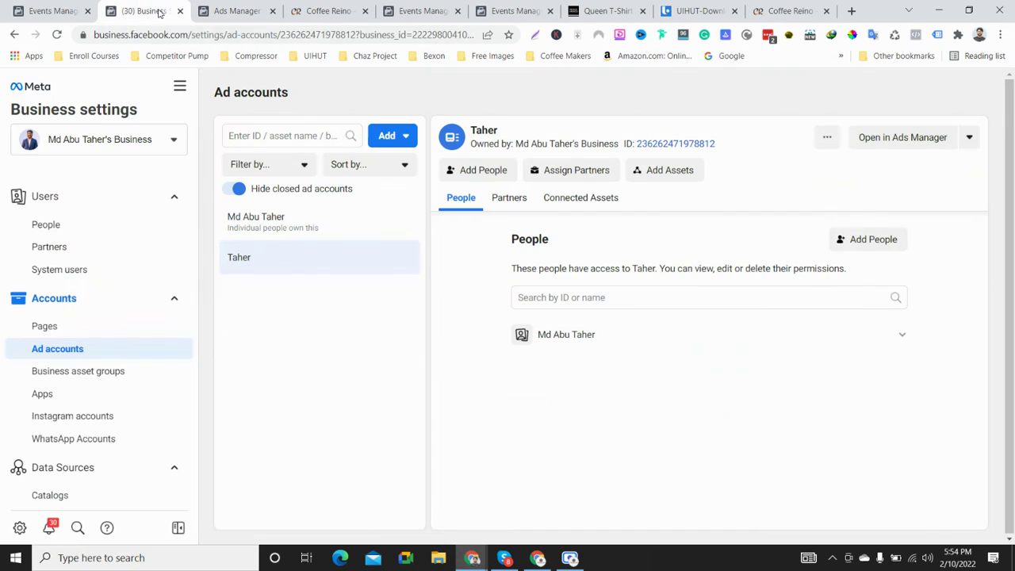
left_click(876, 139)
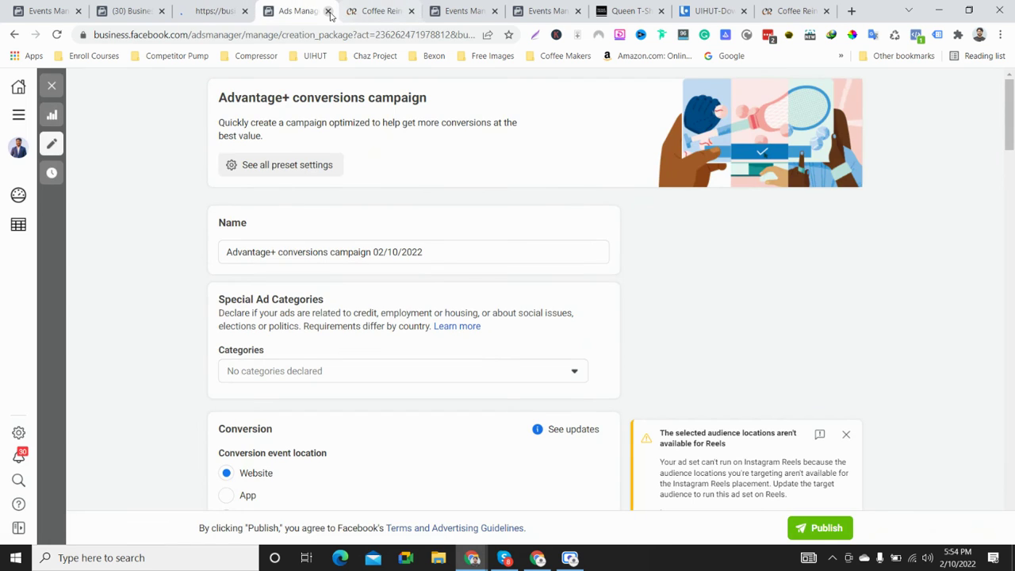
Step: Close the old campaign draft tab, open the Advantage+ conversions campaign setup in the other Ads Manager tab and check its pixel and conversion event fields
left_click(328, 10)
left_click(211, 9)
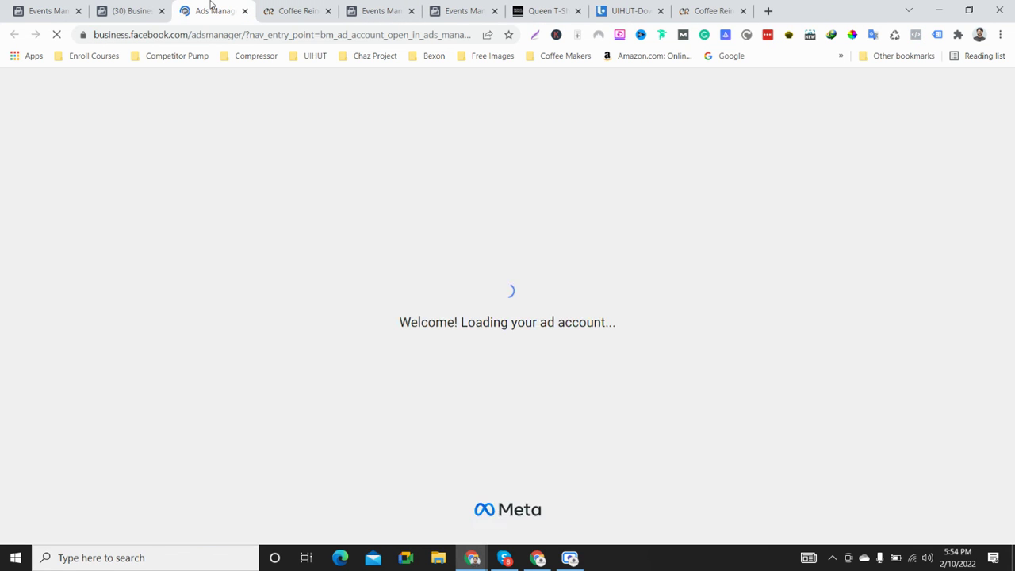
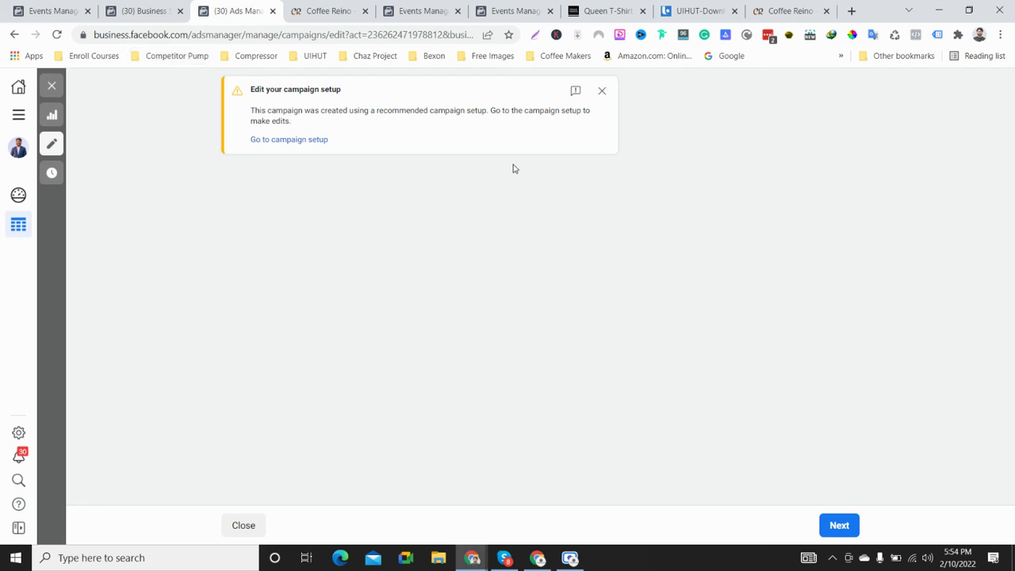
left_click(302, 142)
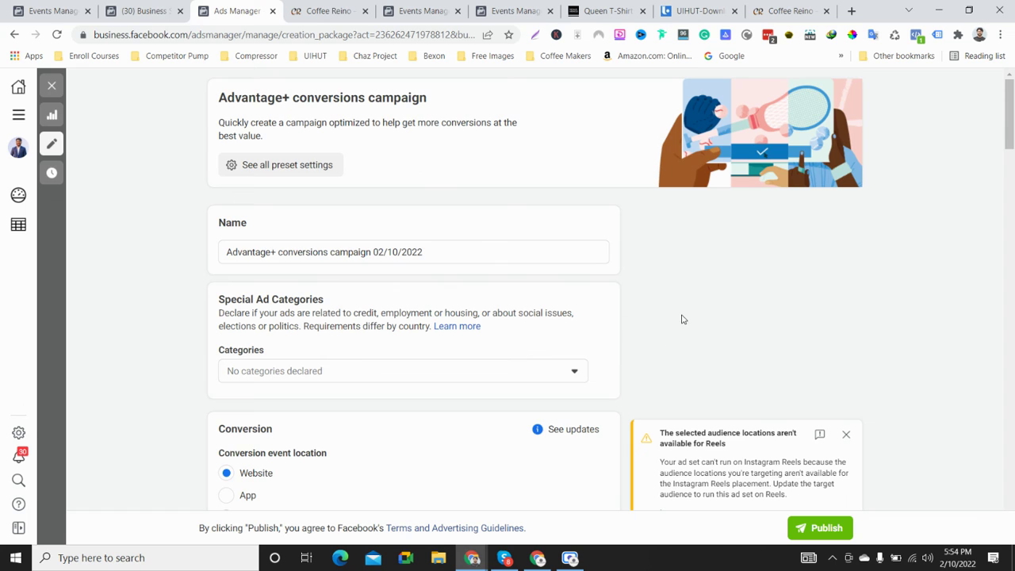
scroll(680, 317, "down", 8)
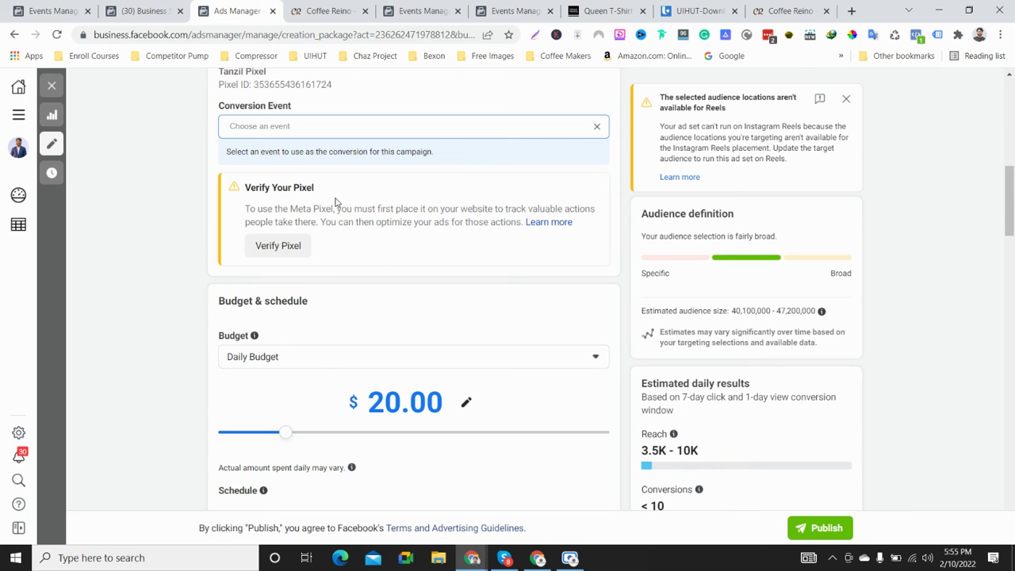
scroll(335, 198, "up", 3)
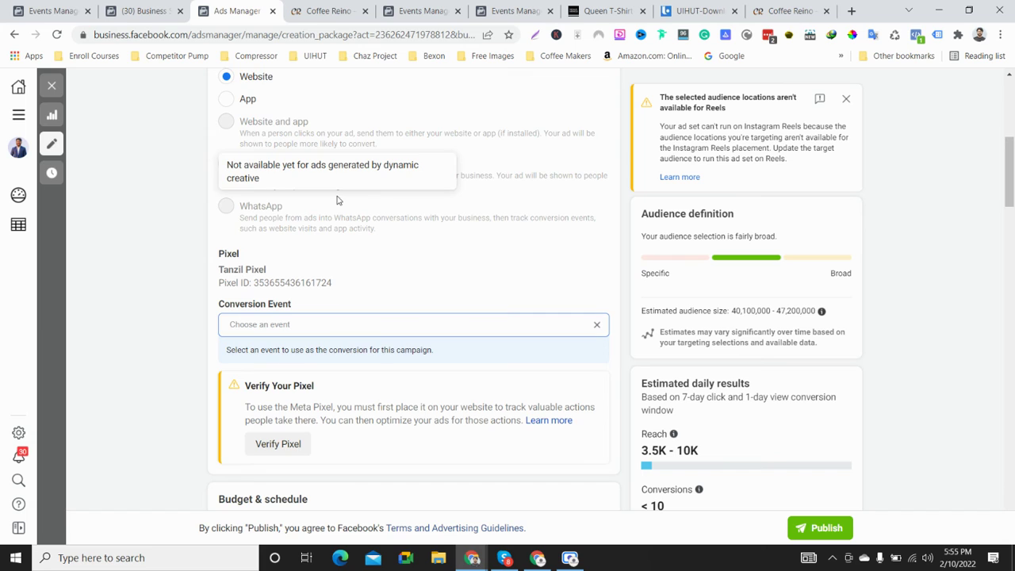
scroll(336, 200, "down", 1)
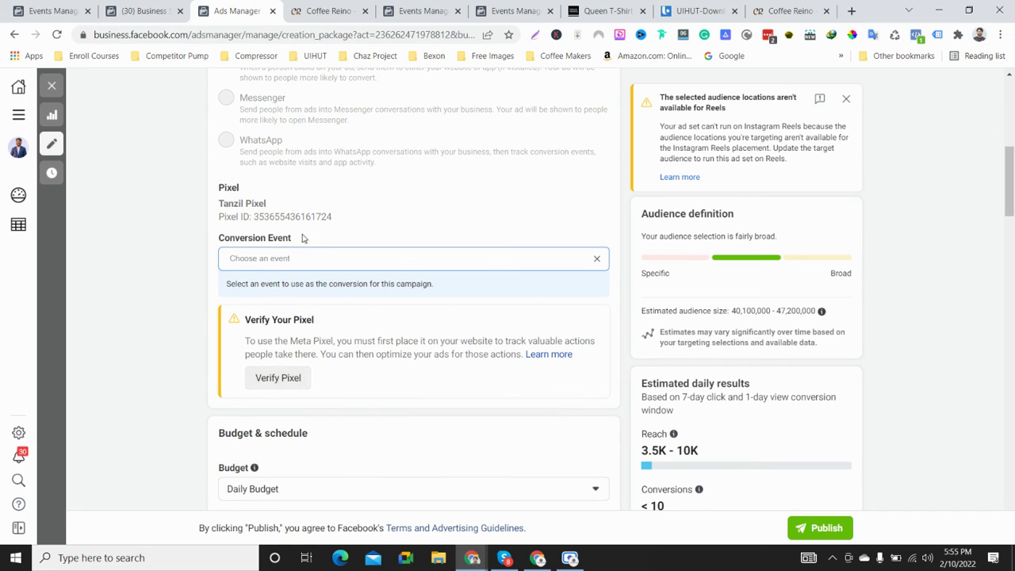
left_click_drag(300, 239, 219, 242)
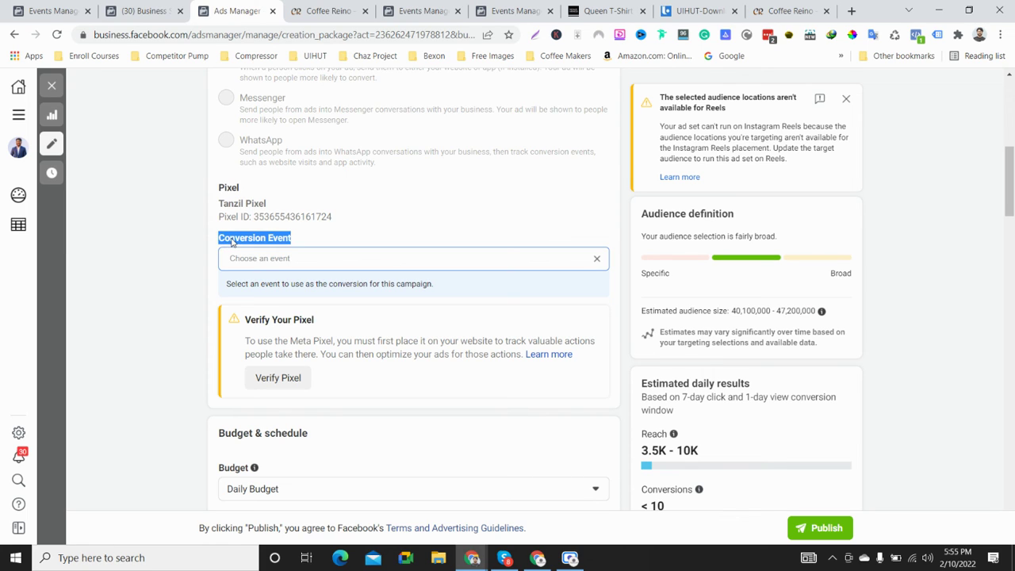
left_click(232, 242)
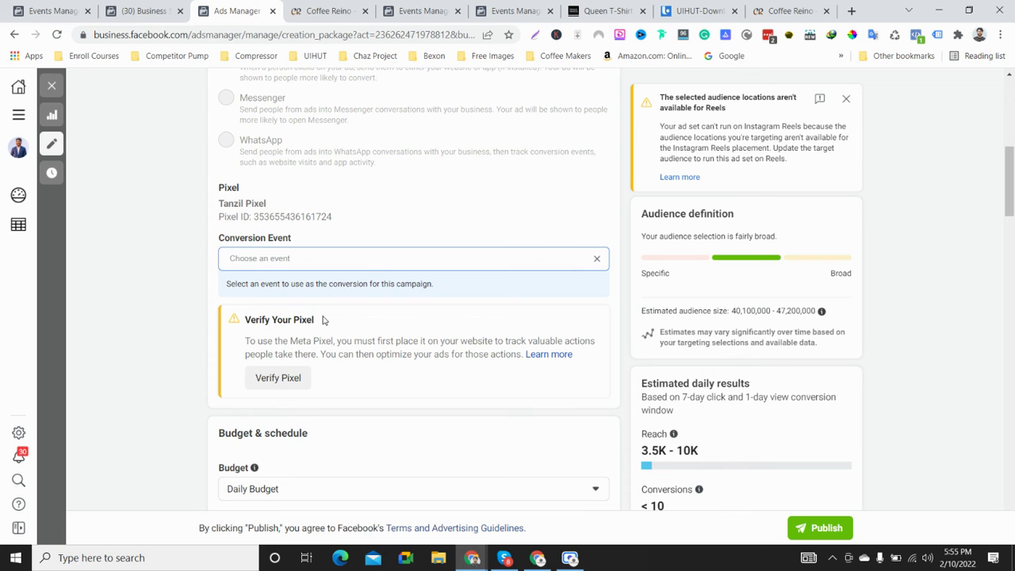
Step: Return to Business settings and show the connected assets of the active Coffee Reino pixel
left_click(148, 9)
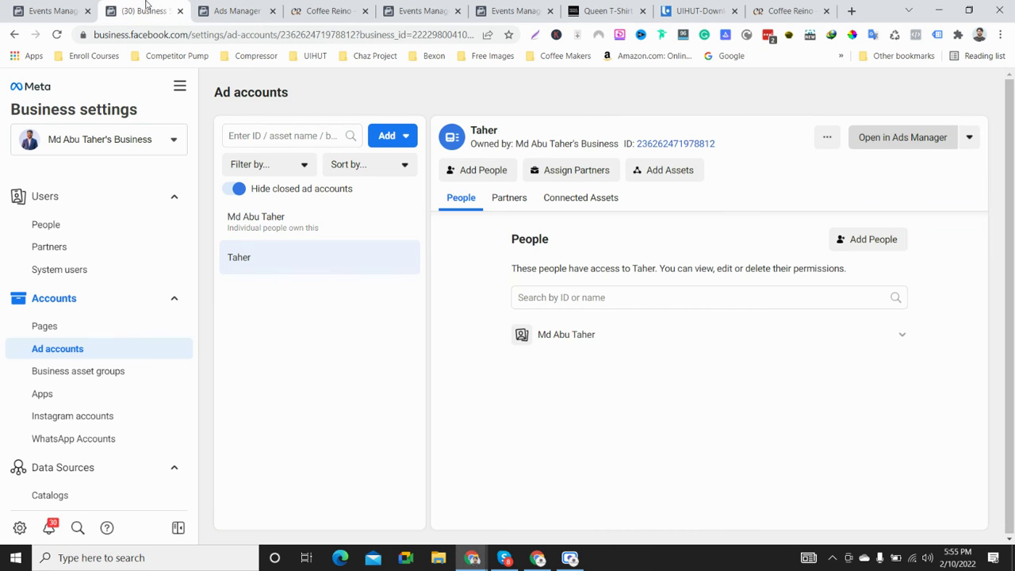
scroll(119, 371, "down", 2)
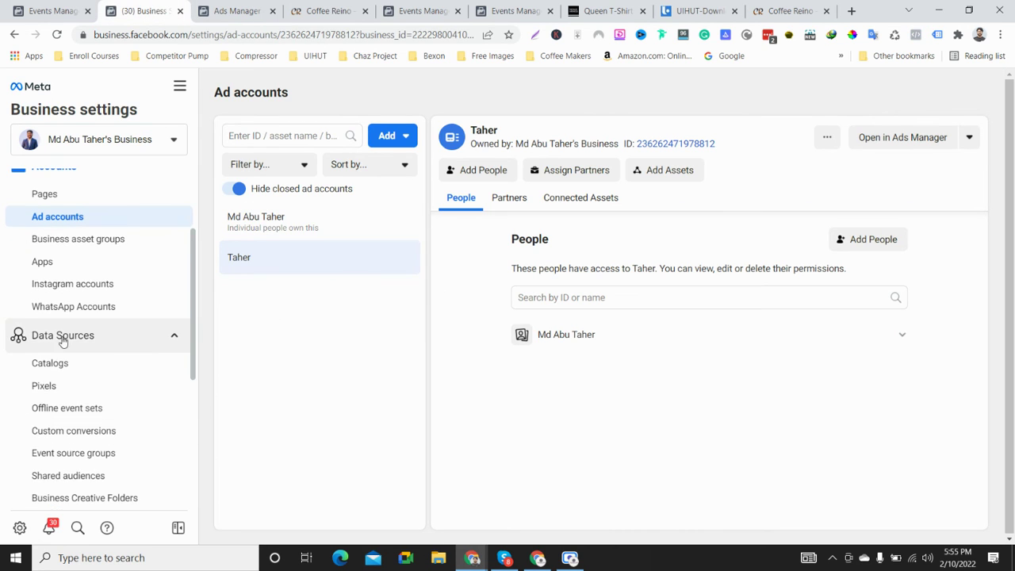
left_click(55, 389)
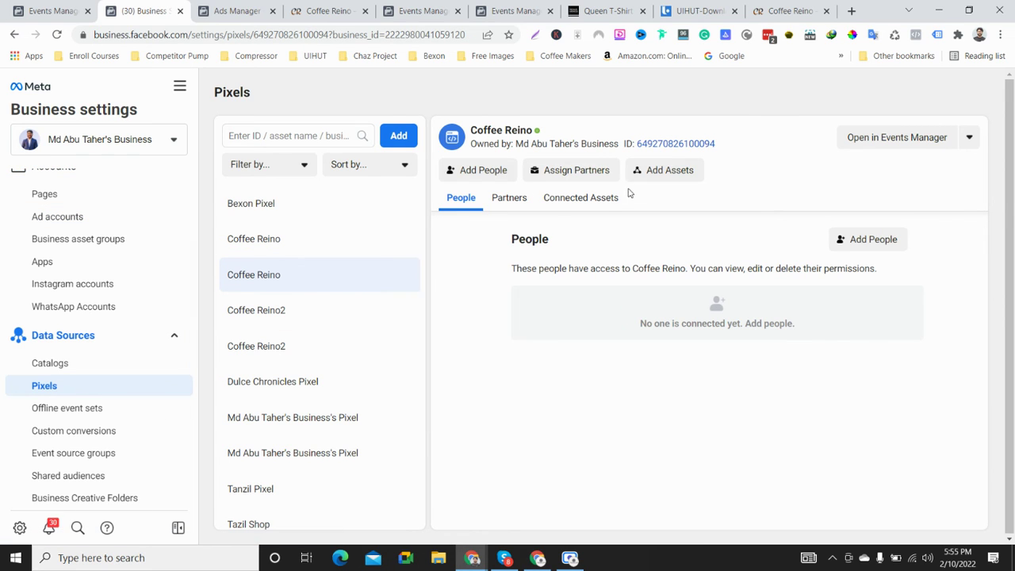
left_click(594, 205)
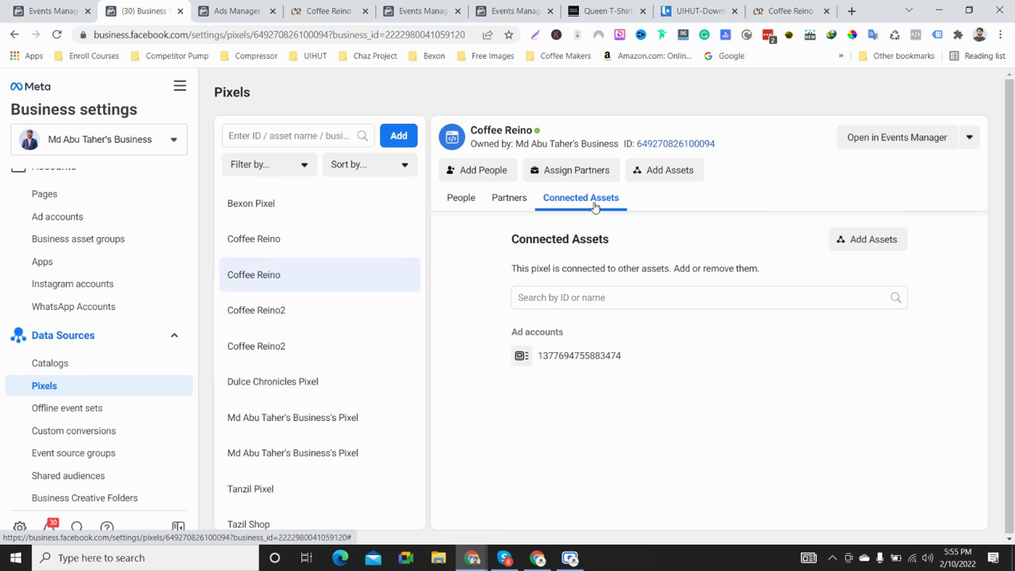
Step: Add the business-owned ad account to the active Coffee Reino pixel's connected assets, leaving the individually owned account unselected
left_click(872, 239)
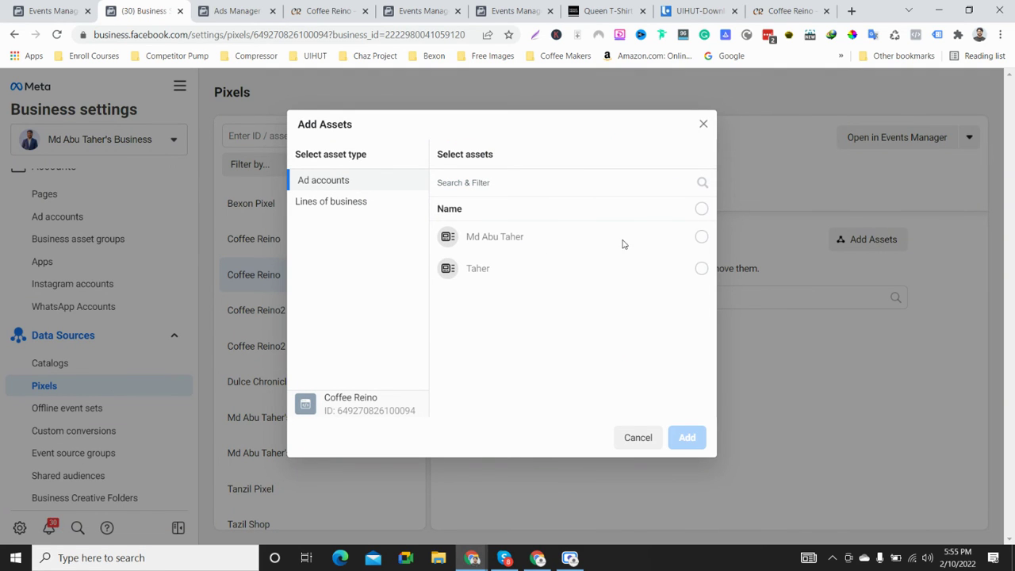
left_click(701, 236)
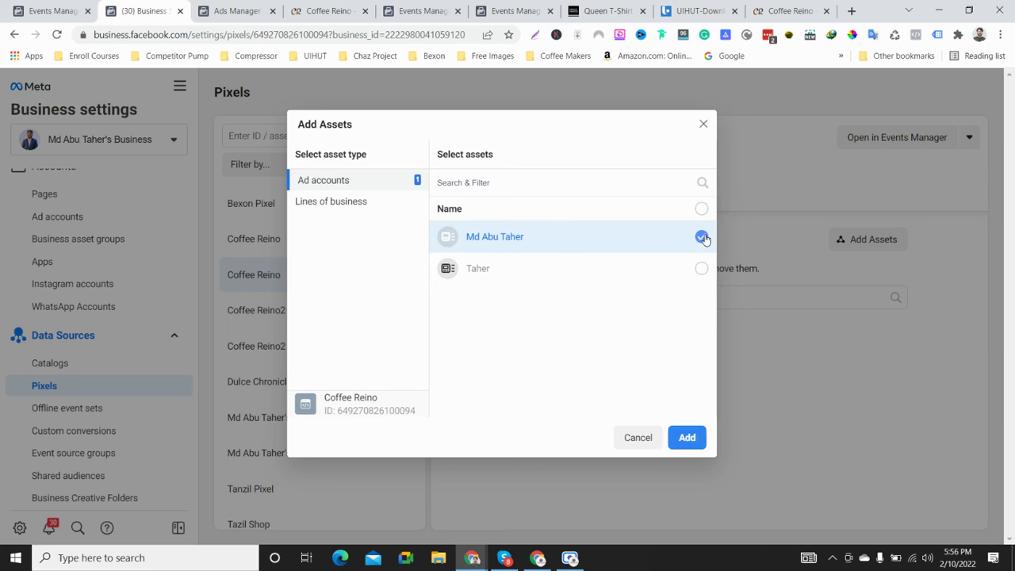
left_click(701, 269)
left_click(702, 236)
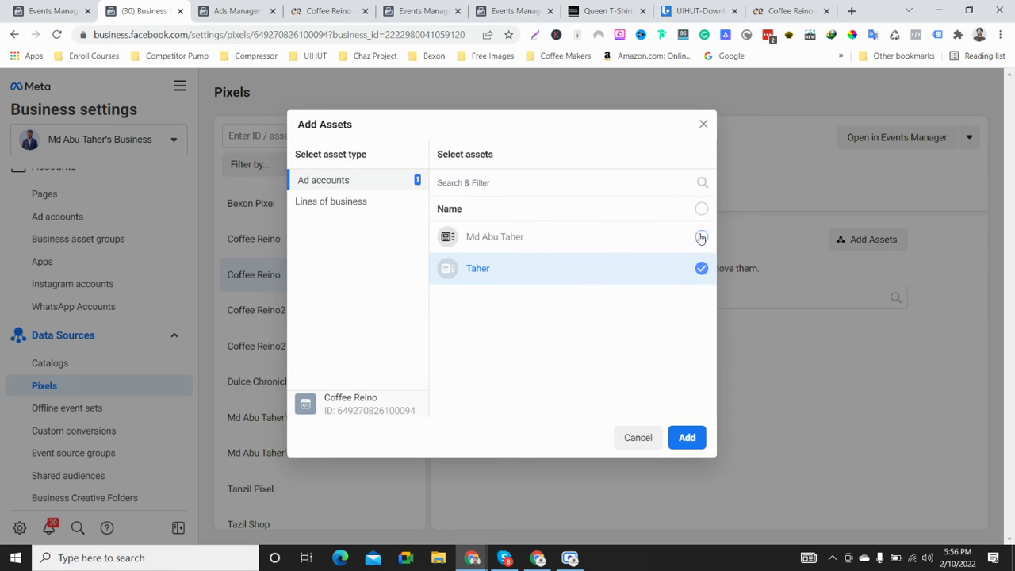
left_click(691, 440)
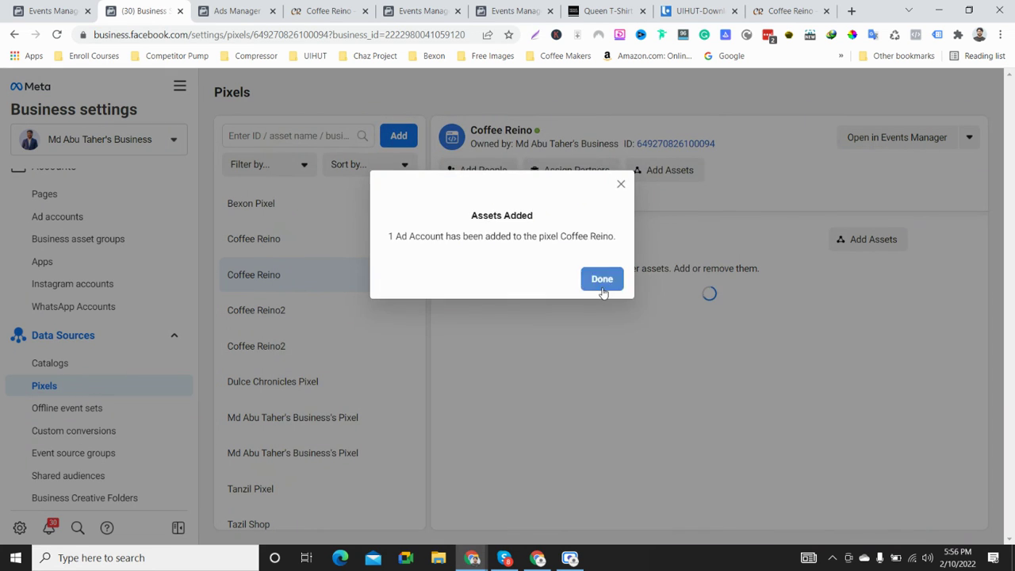
left_click(601, 289)
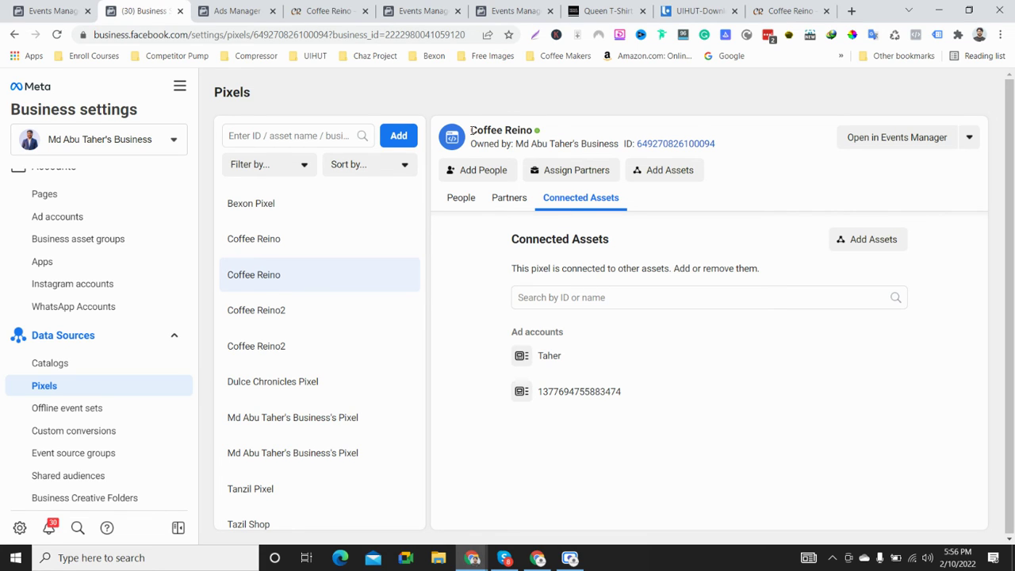
Step: Open the business-owned ad account in Ads Manager from the ad accounts settings and reload the campaign draft page
left_click_drag(471, 130, 533, 131)
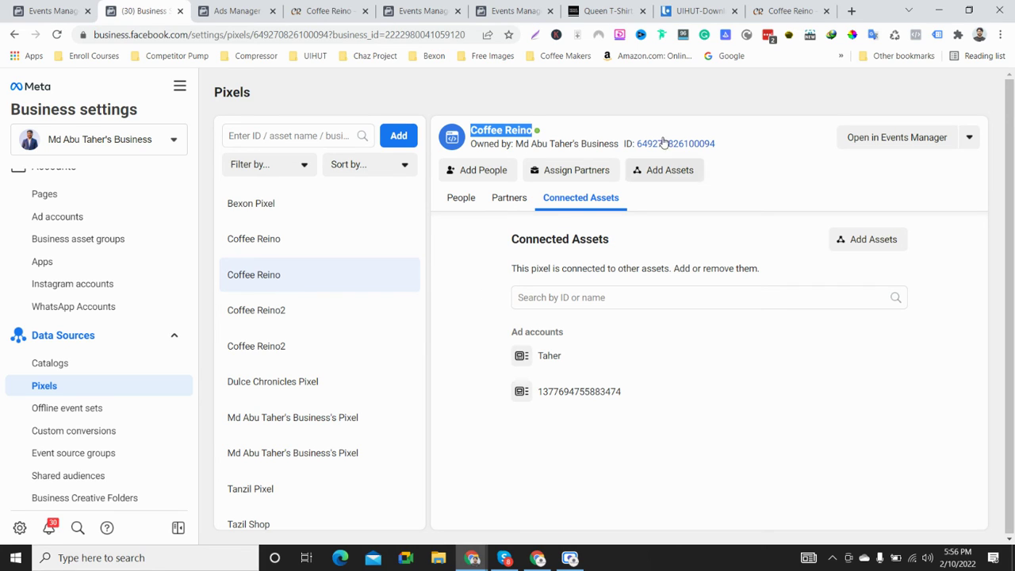
left_click(510, 136)
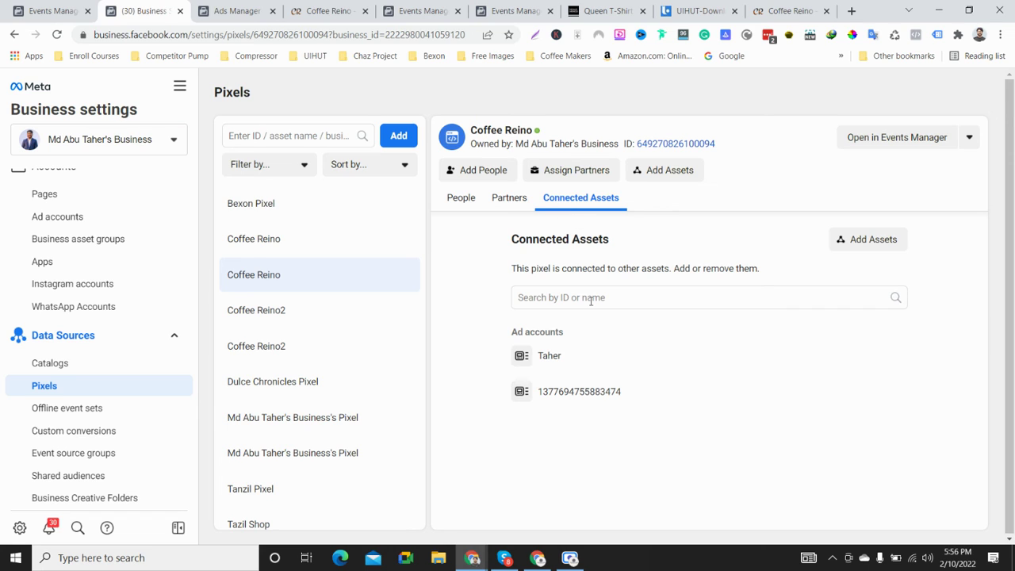
left_click(57, 218)
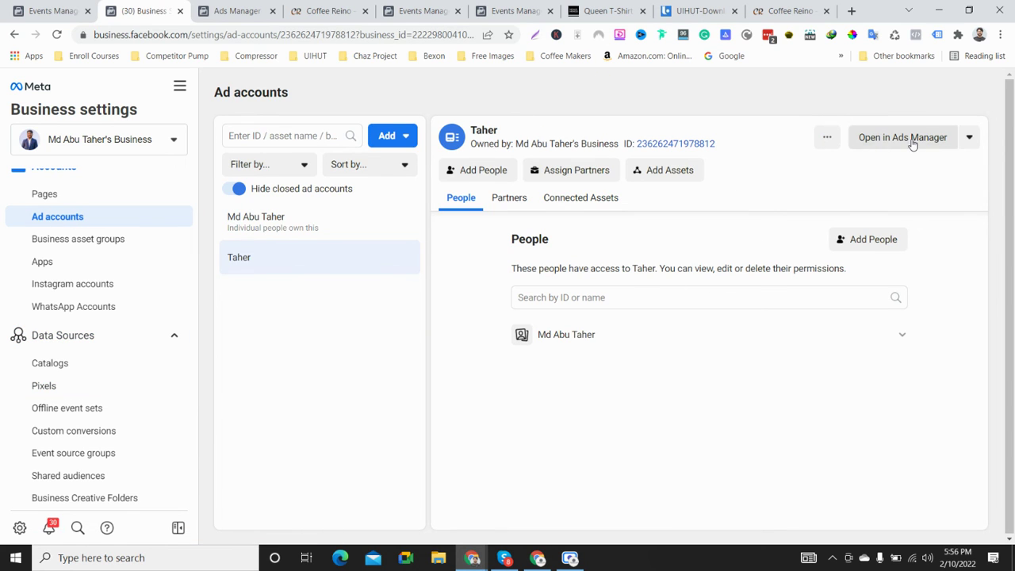
left_click(912, 141)
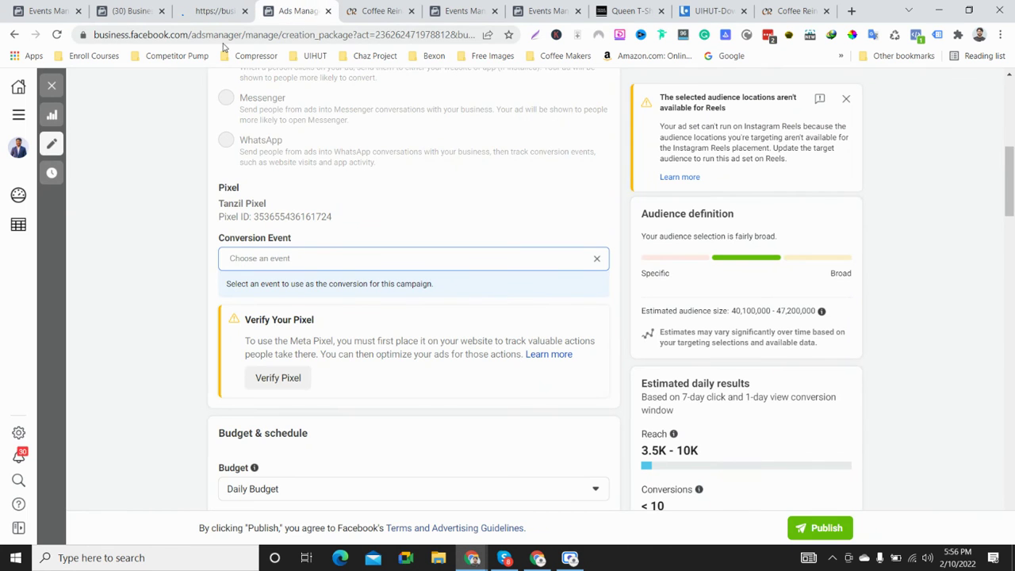
left_click(57, 34)
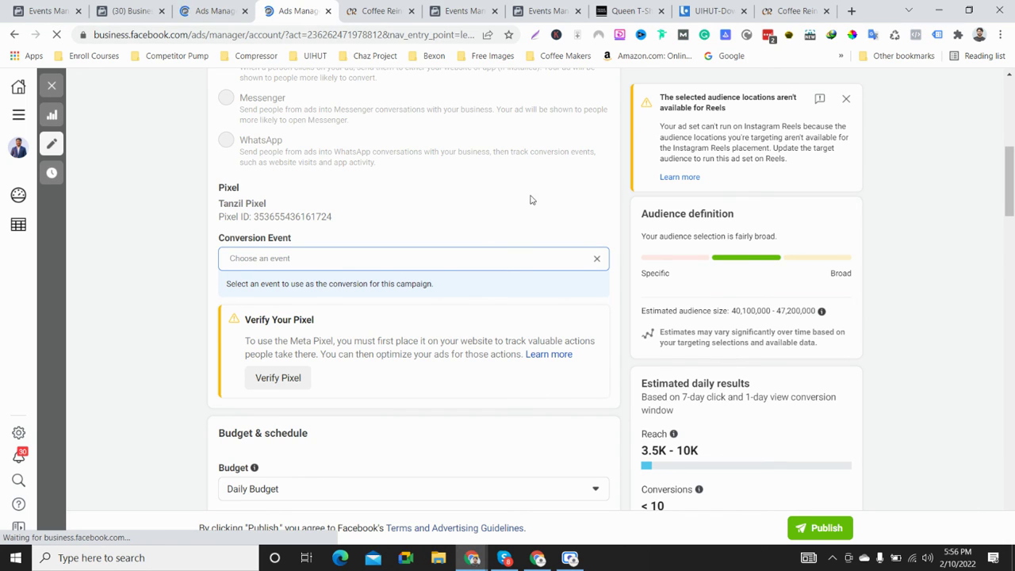
Step: Close the unneeded browser tabs: the nearer Coffee Reino page, the two extra Events Manager pages and the Queen T-Shirt page
left_click(411, 11)
left_click(411, 11)
left_click(401, 11)
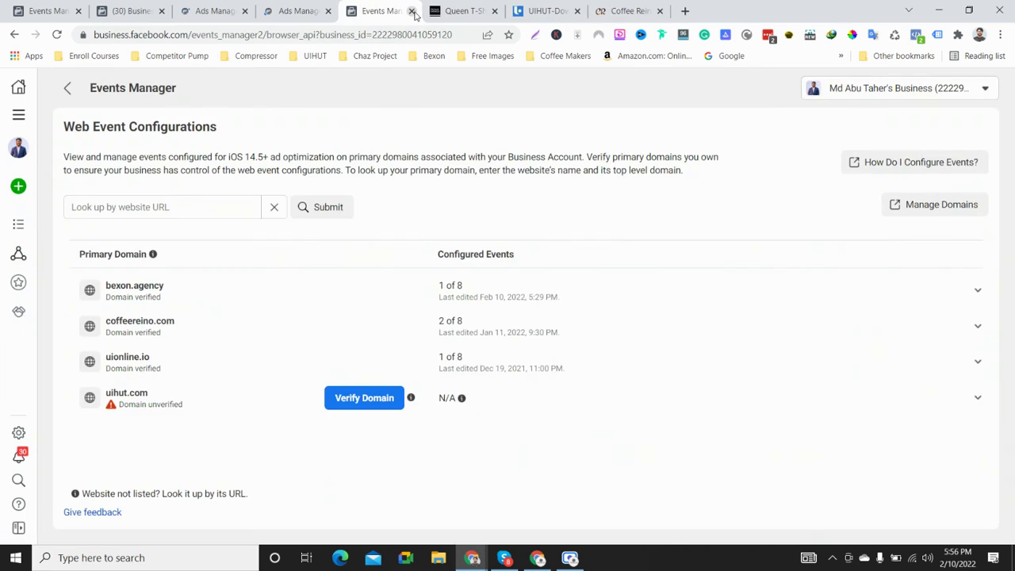
left_click(411, 11)
left_click(410, 11)
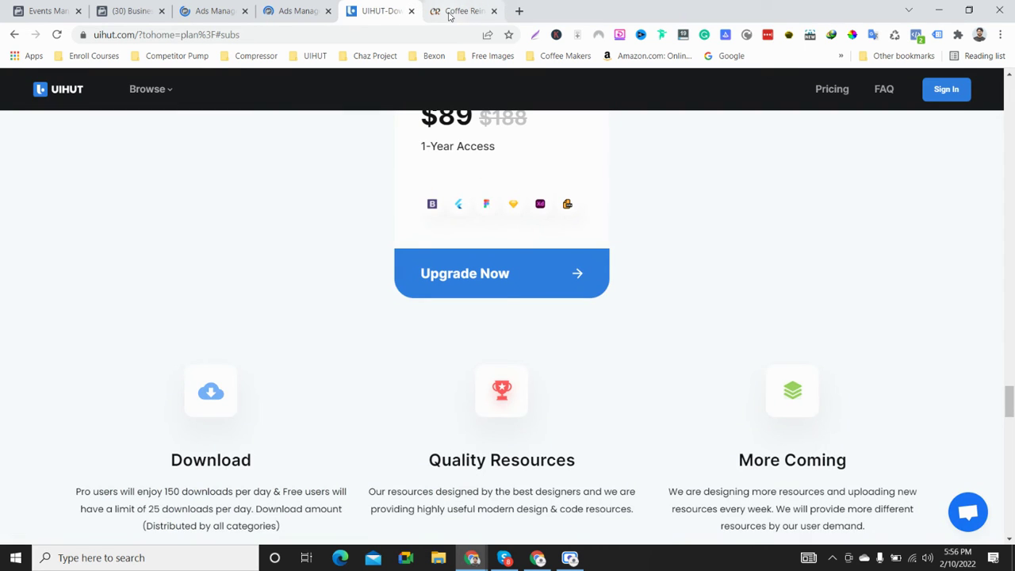
Step: Edit the draft Advantage+ conversions campaign 02/10/2022 in the reloaded Ads Manager page and go to its campaign setup
left_click(299, 12)
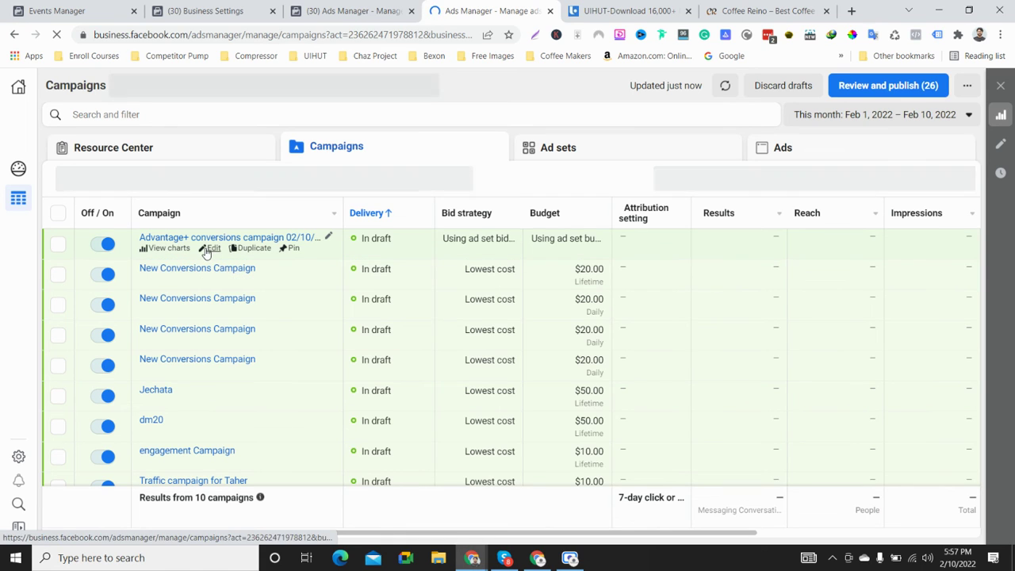
left_click(211, 248)
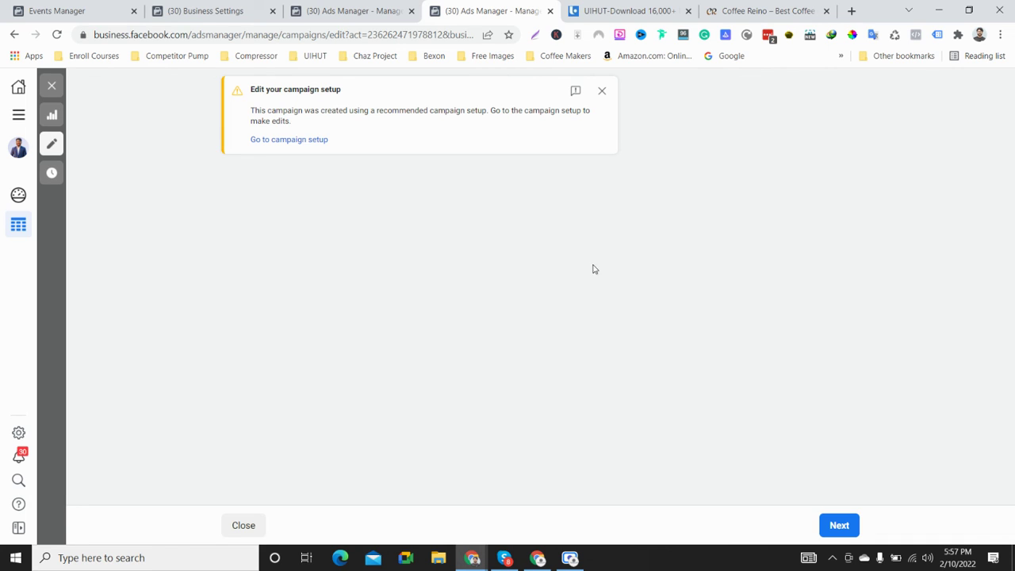
left_click(289, 139)
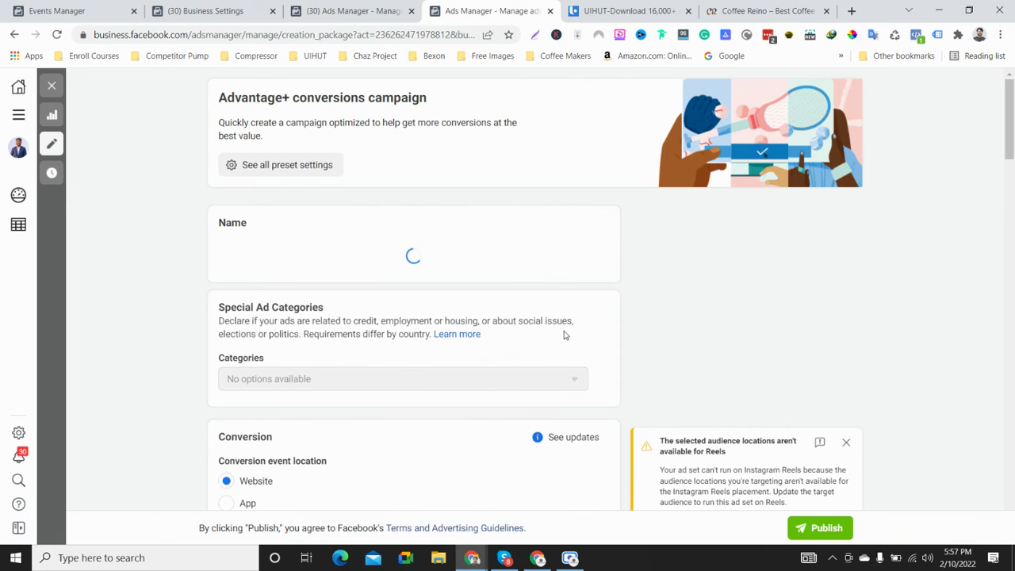
Step: Select Coffee Reino as the pixel in the campaign's Conversion section
scroll(507, 262, "down", 2)
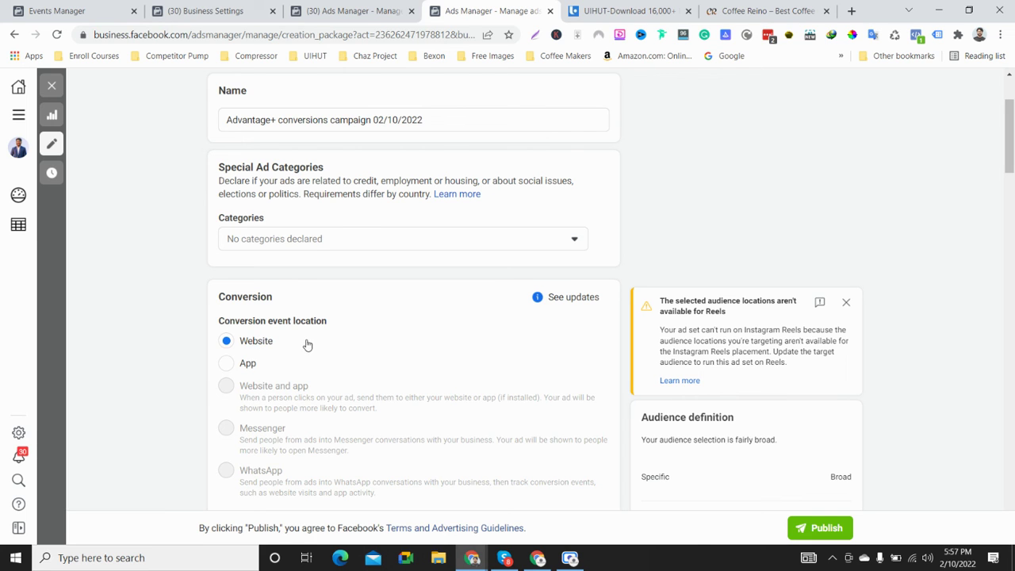
scroll(309, 345, "down", 1)
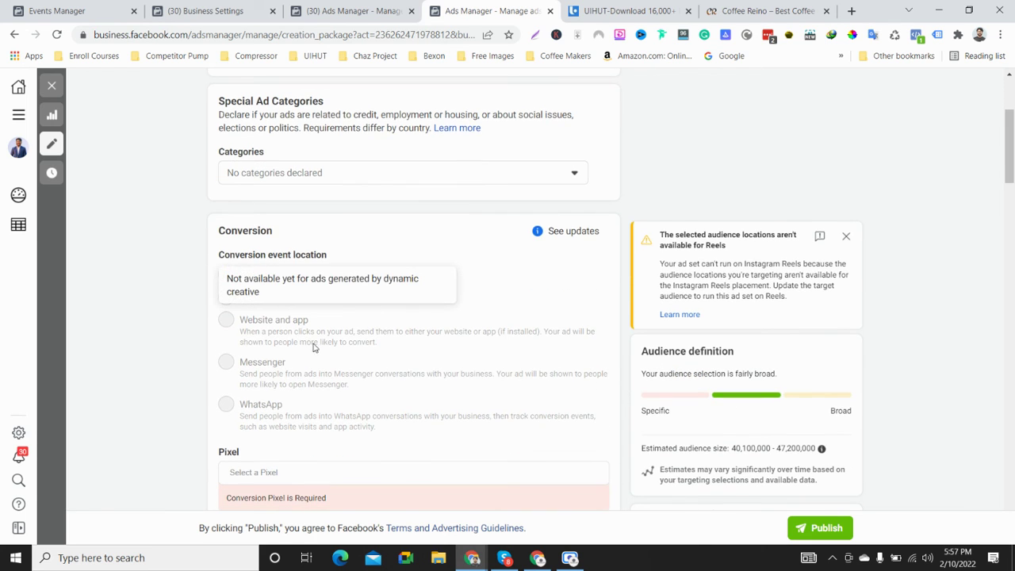
scroll(313, 346, "down", 2)
left_click(264, 341)
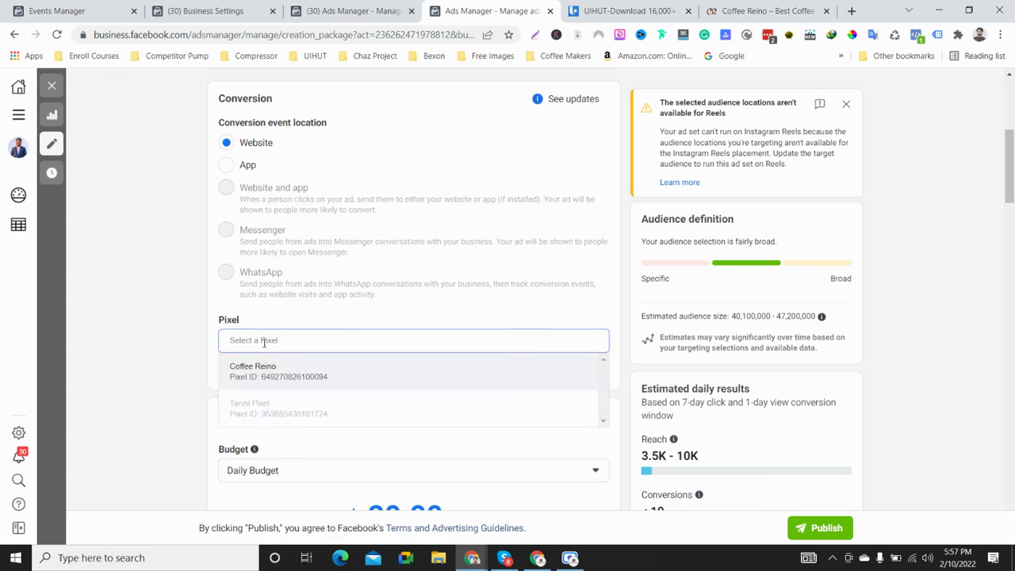
left_click(278, 378)
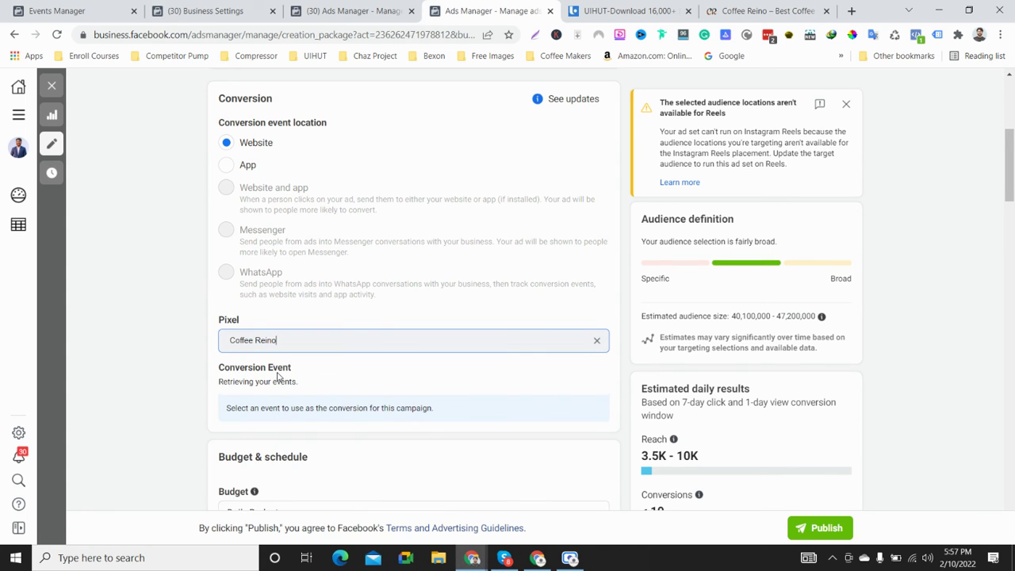
Step: Choose Purchase as the conversion event for the Coffee Reino pixel
scroll(313, 378, "down", 1)
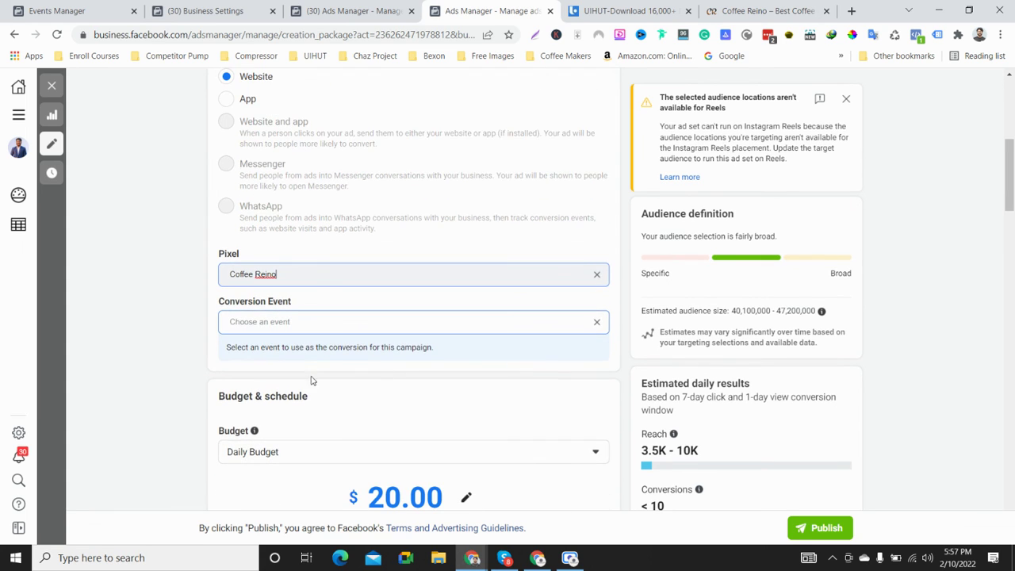
left_click(306, 323)
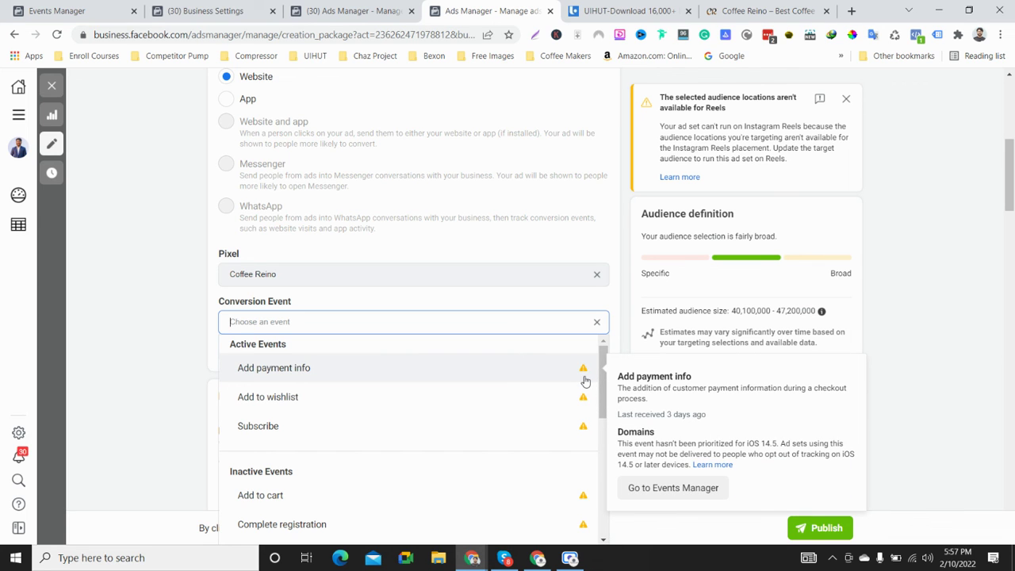
scroll(437, 417, "down", 2)
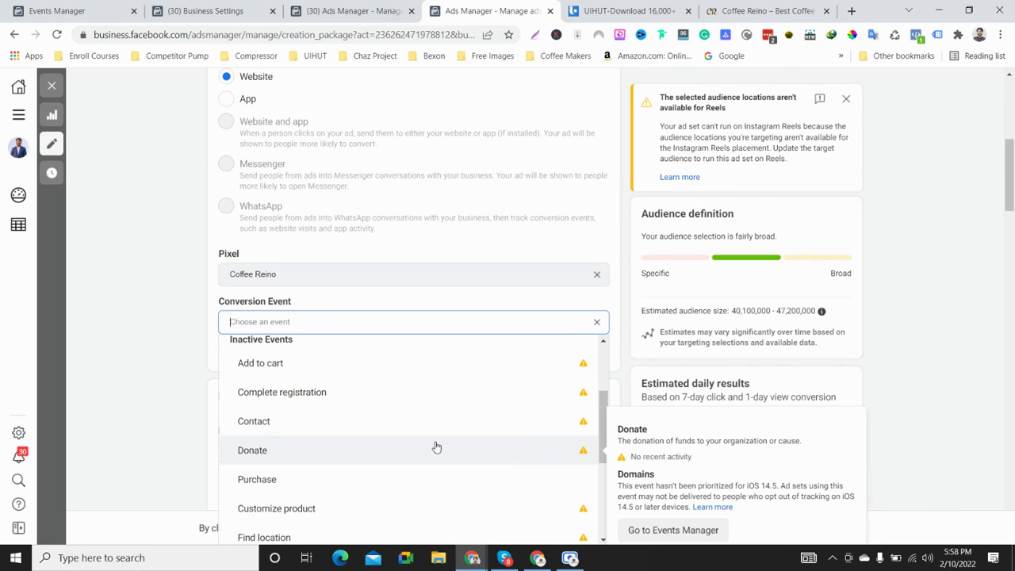
scroll(436, 448, "down", 1)
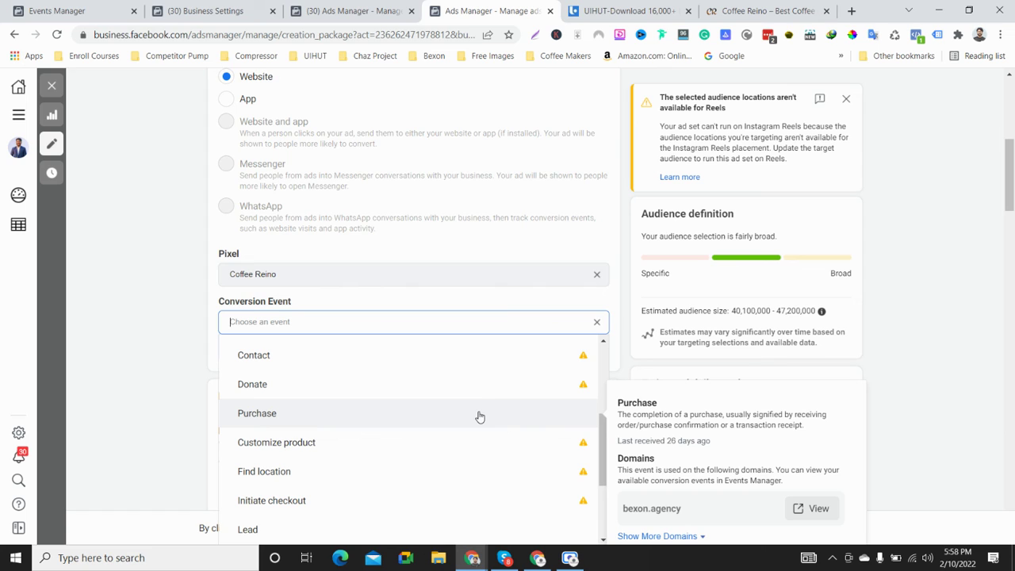
left_click(337, 412)
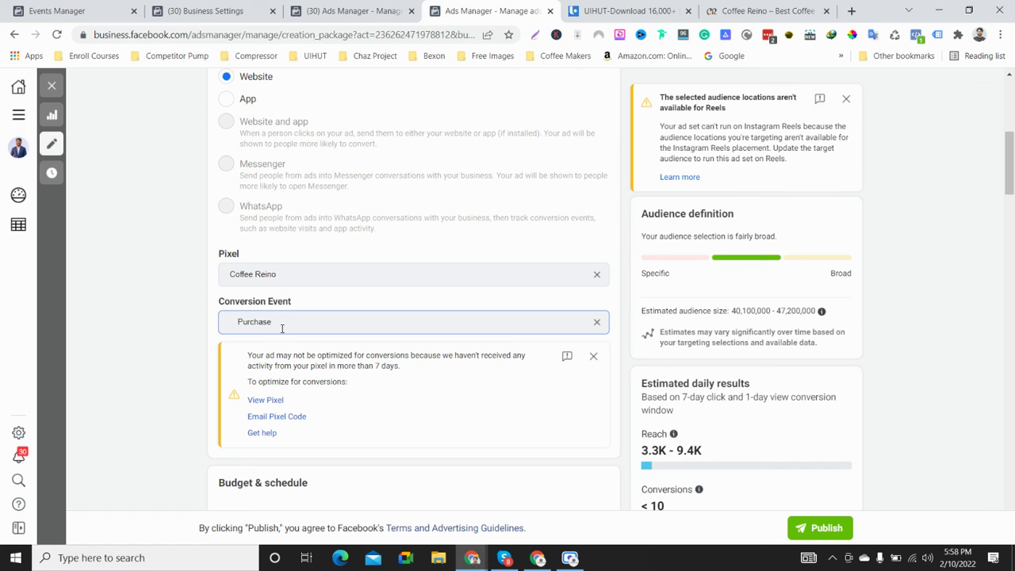
Step: Dismiss the lookalike audience notice in the Audience section and start a new custom audience with Website as its source
scroll(344, 367, "down", 3)
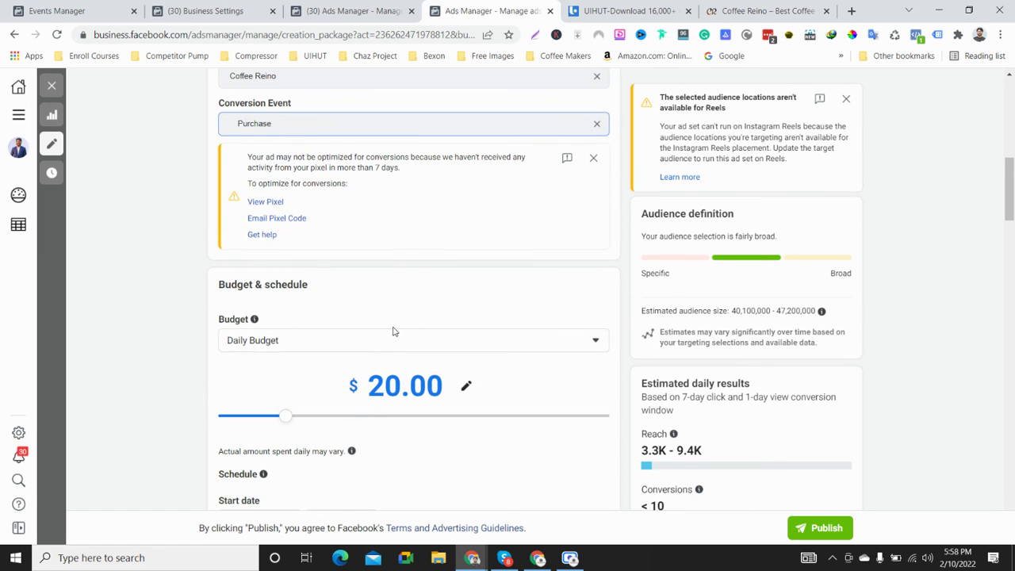
scroll(394, 333, "up", 3)
scroll(401, 322, "down", 1)
scroll(399, 341, "down", 3)
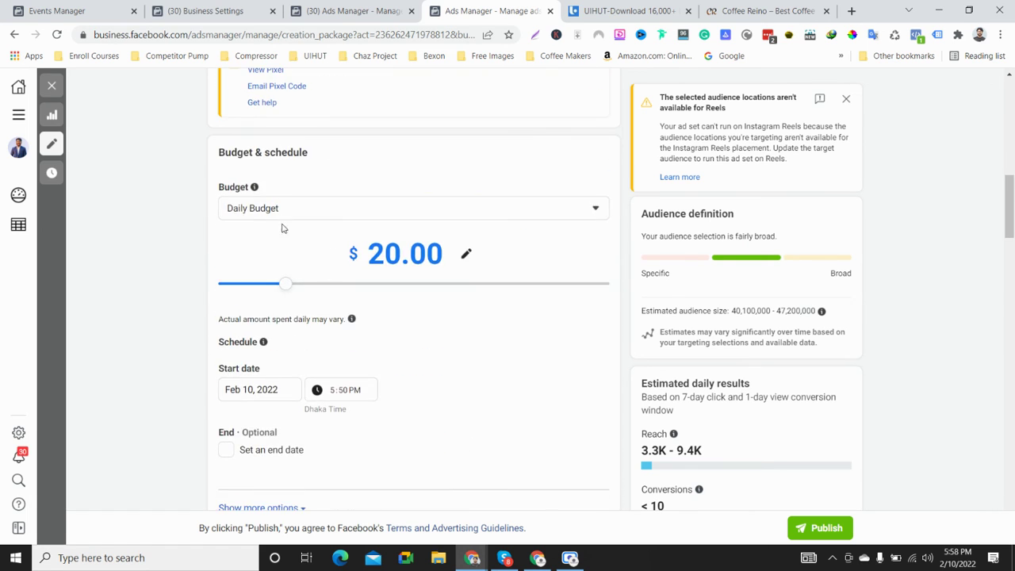
scroll(383, 405, "down", 2)
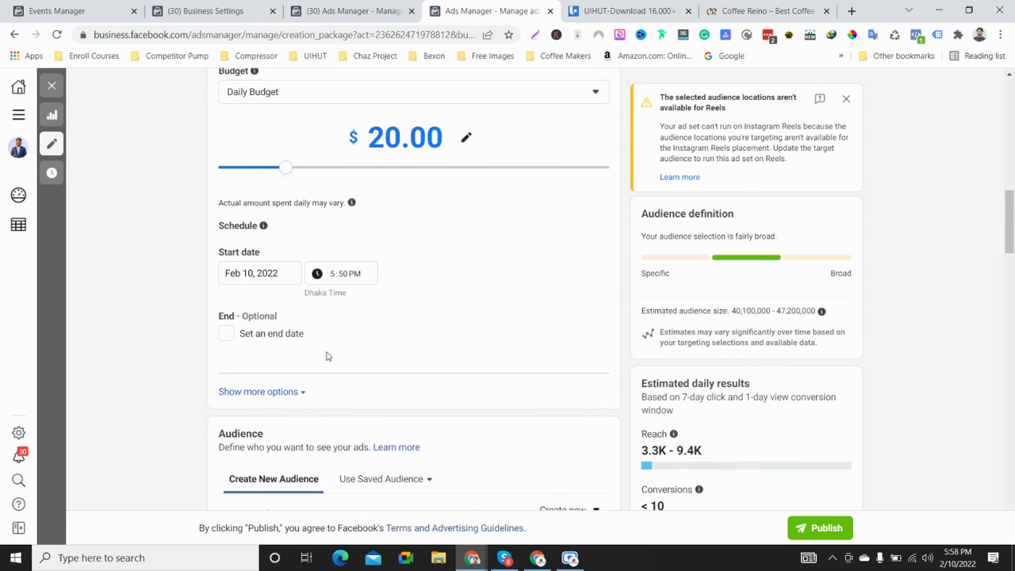
scroll(317, 348, "down", 2)
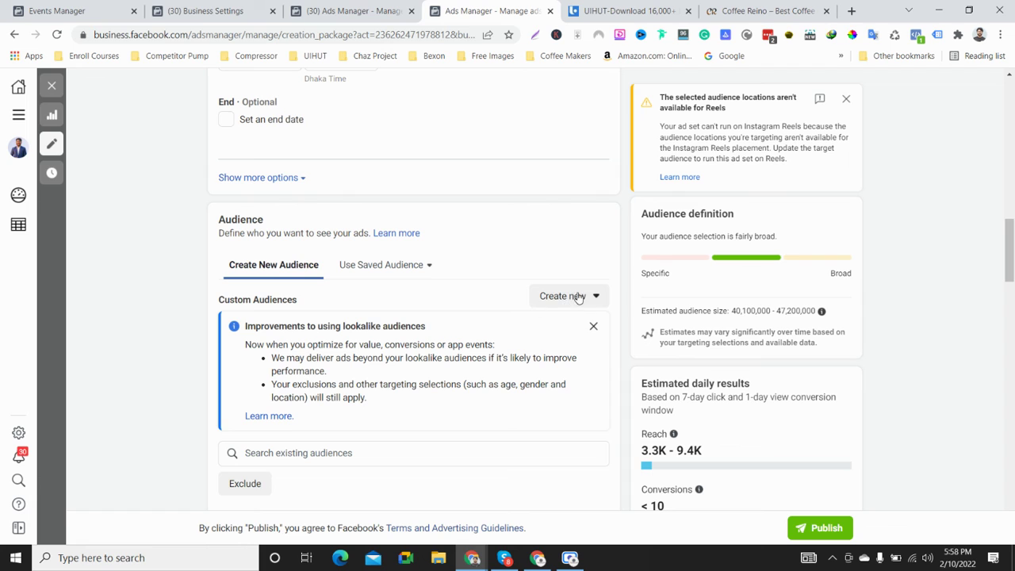
left_click(593, 325)
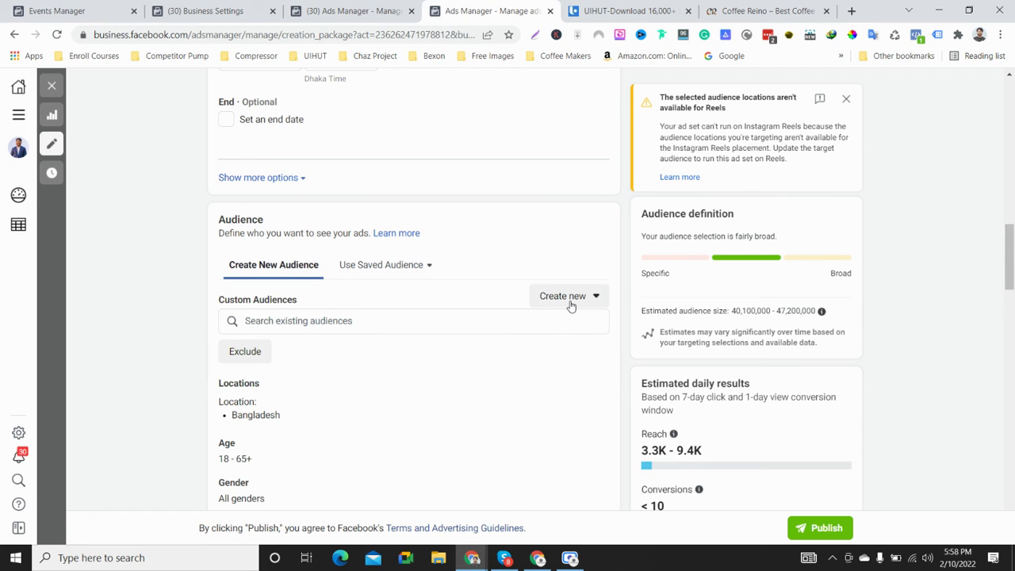
left_click(571, 301)
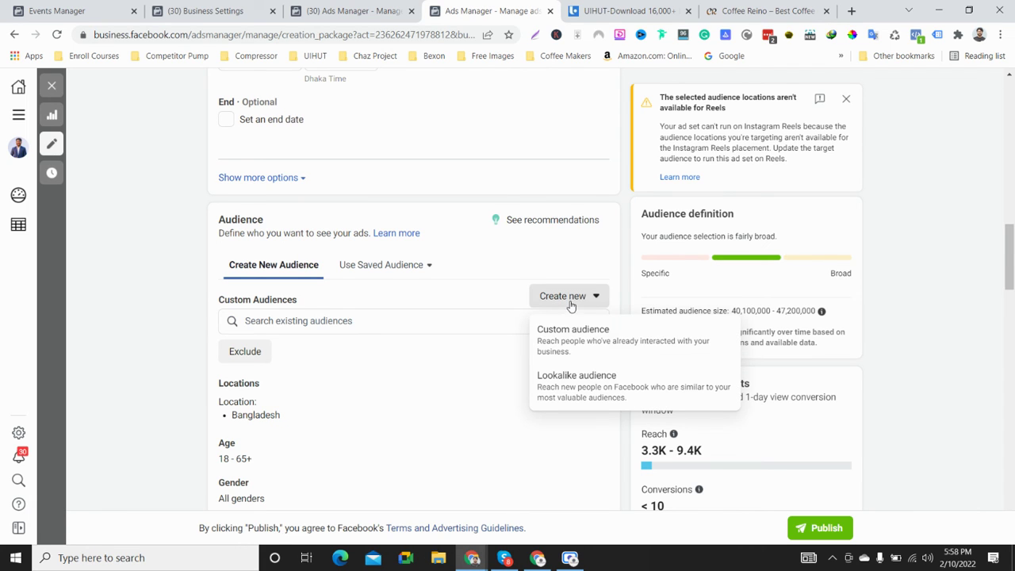
left_click(626, 346)
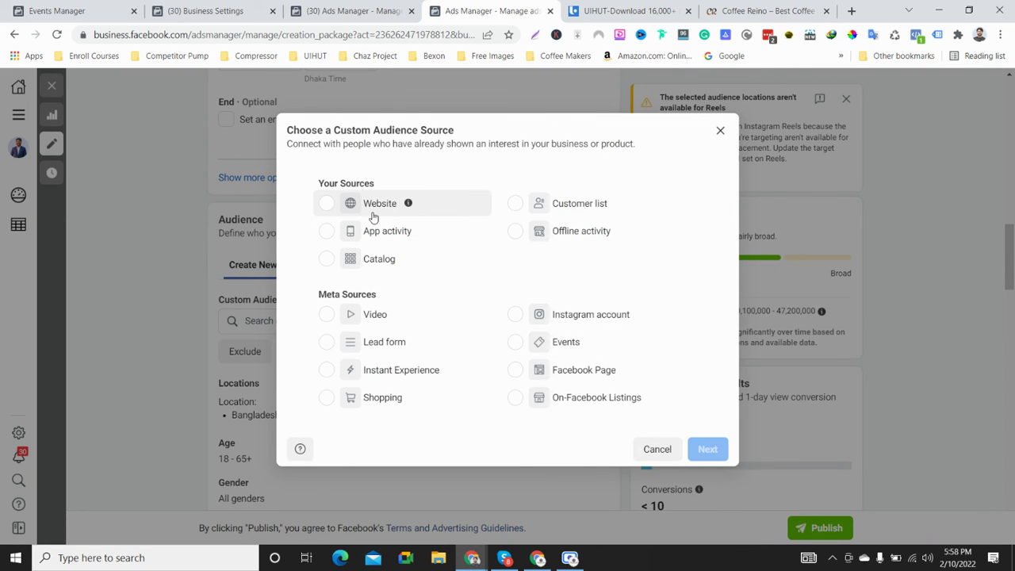
left_click(372, 206)
left_click(708, 448)
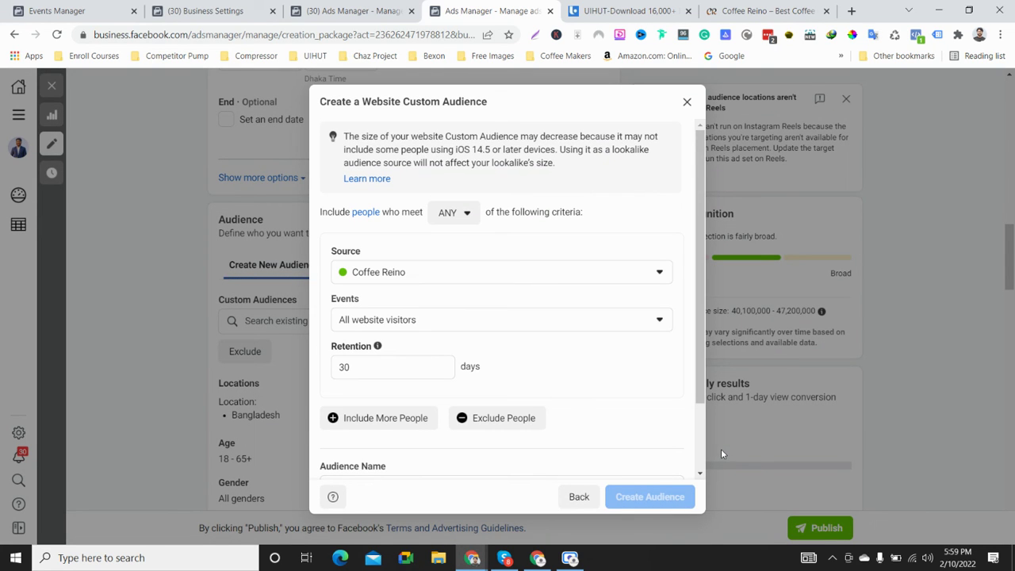
Step: Set the website custom audience's event to PageView and check which refinement options it offers
left_click(360, 320)
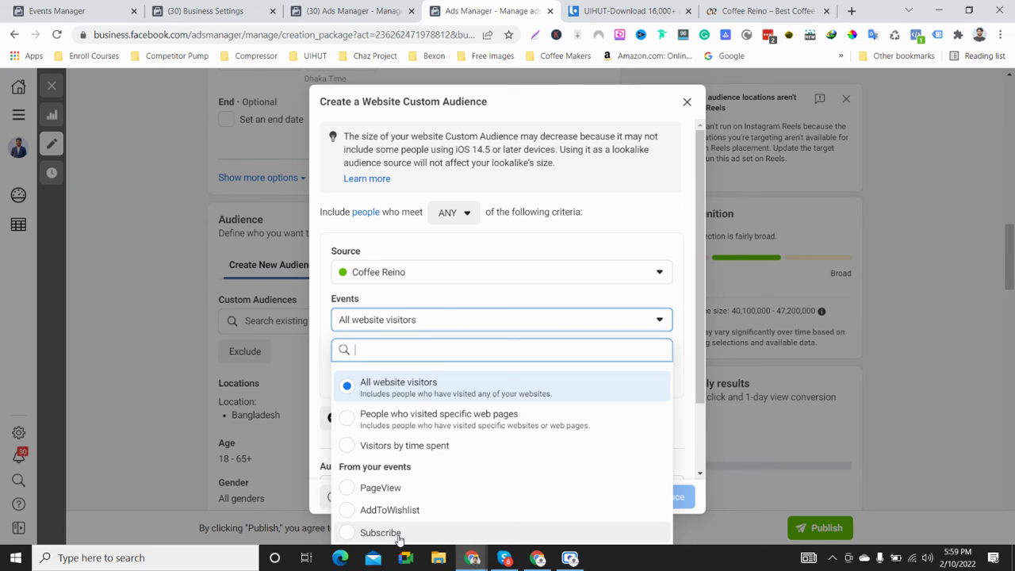
left_click(391, 489)
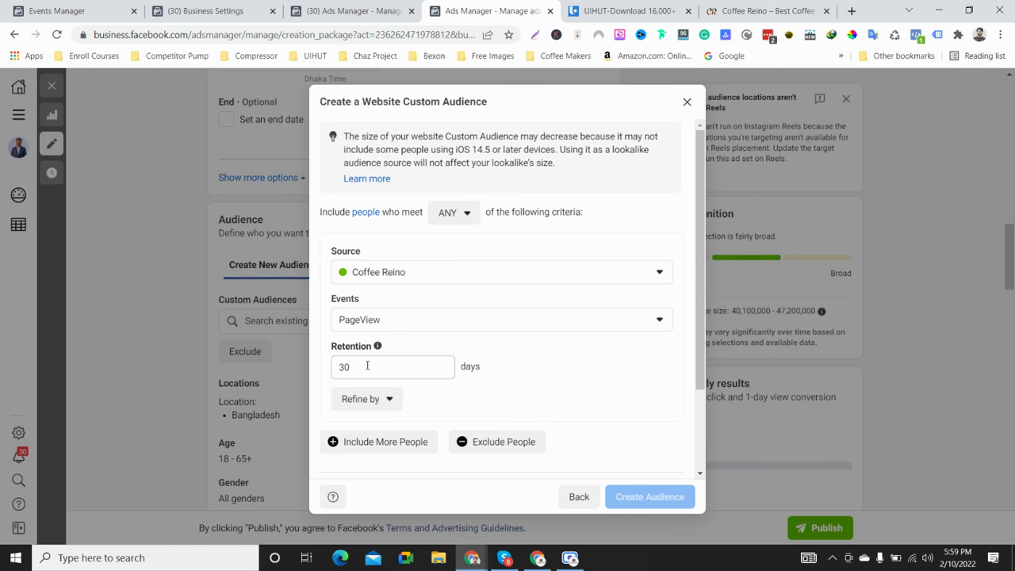
left_click(367, 365)
left_click(387, 396)
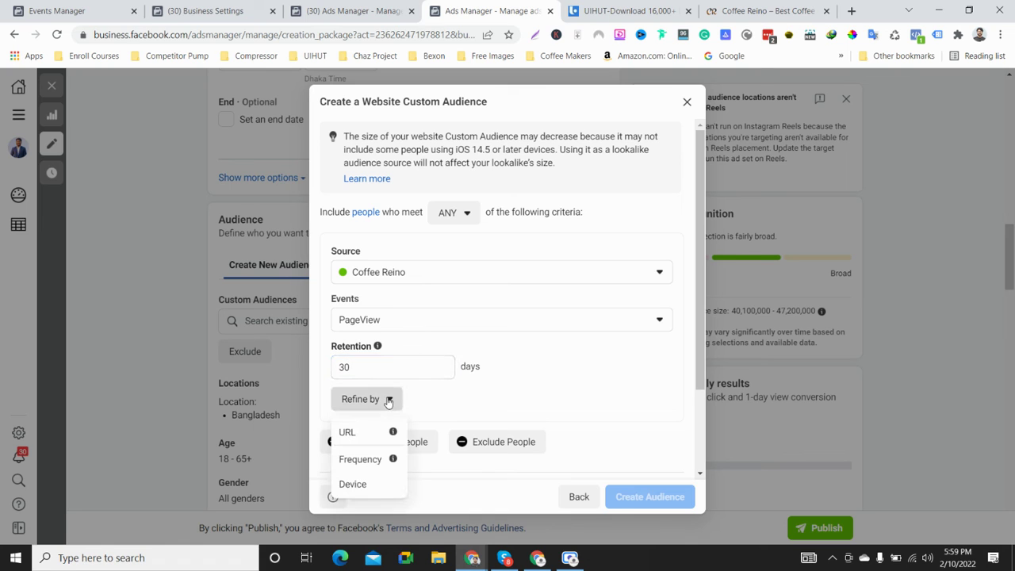
left_click(431, 380)
left_click(390, 362)
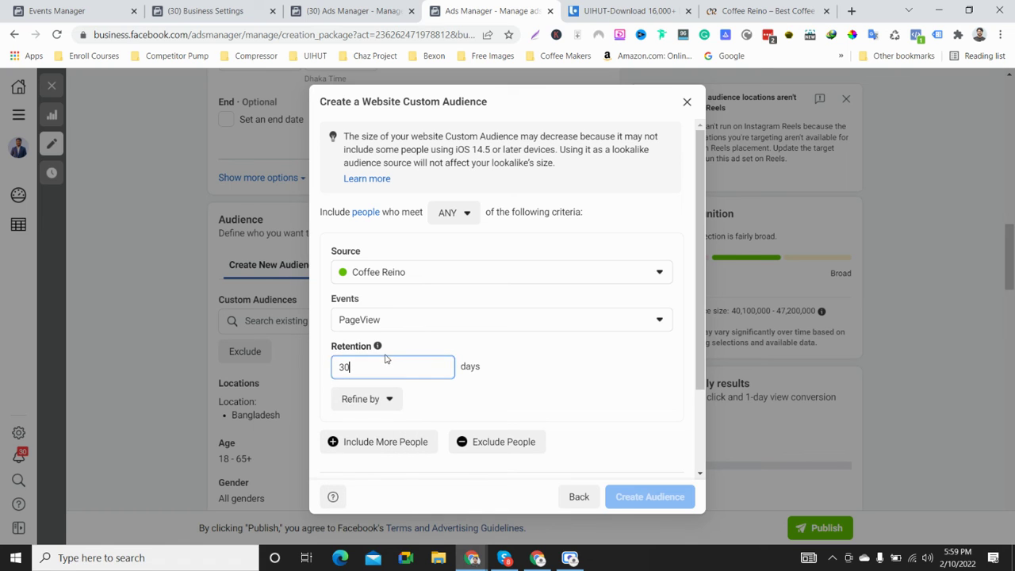
Step: Re-enter 30 days as the PageView criterion's retention and look over its refinement options again
scroll(485, 404, "down", 2)
left_click_drag(382, 258, 328, 267)
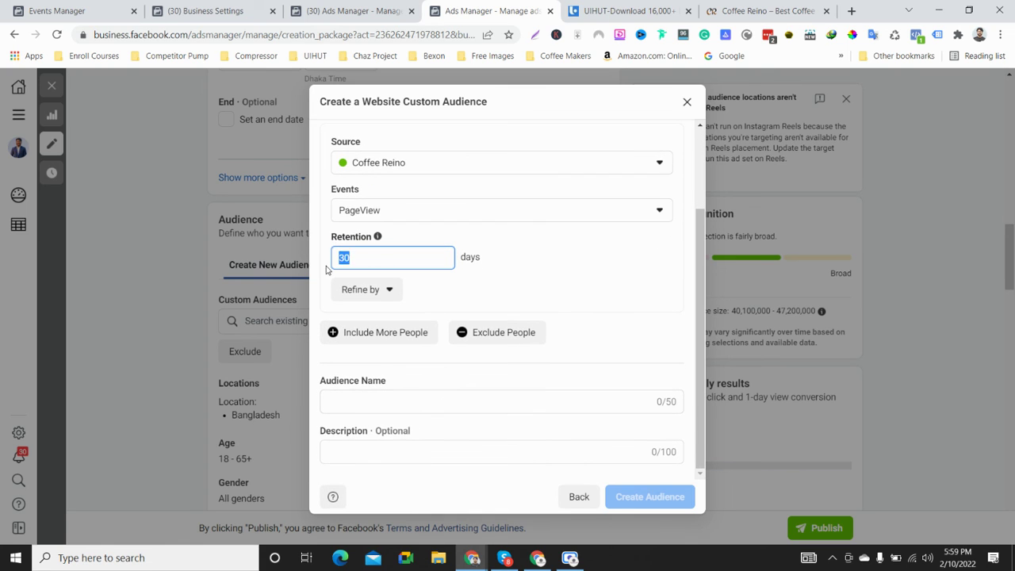
key("BackSpace")
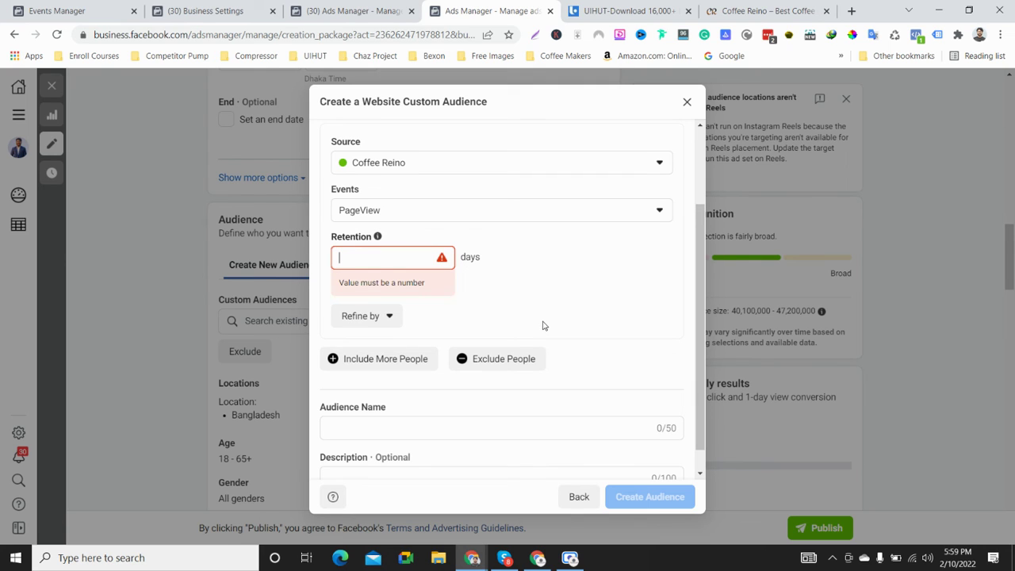
type("30")
left_click(378, 291)
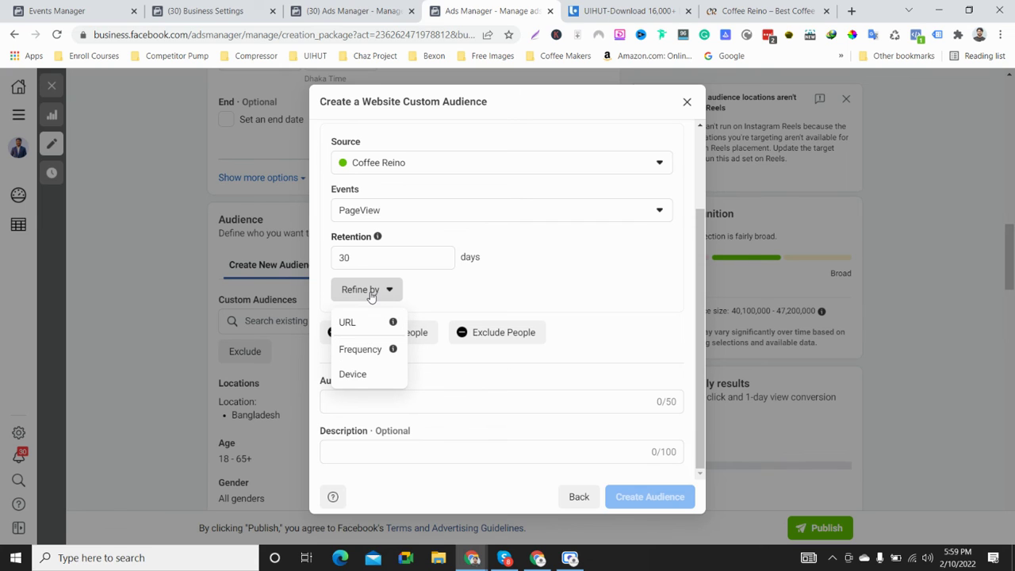
left_click(380, 259)
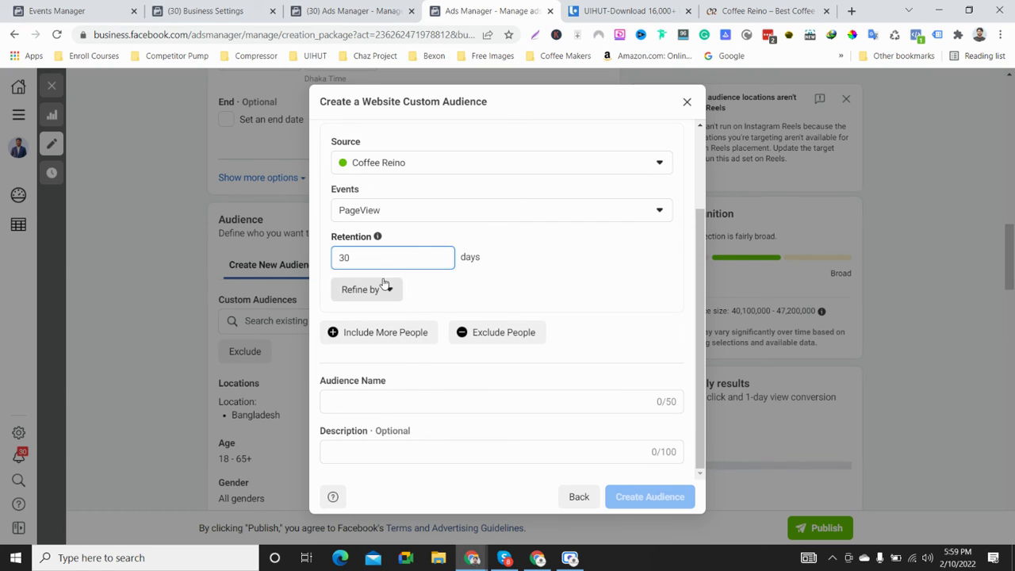
left_click(384, 287)
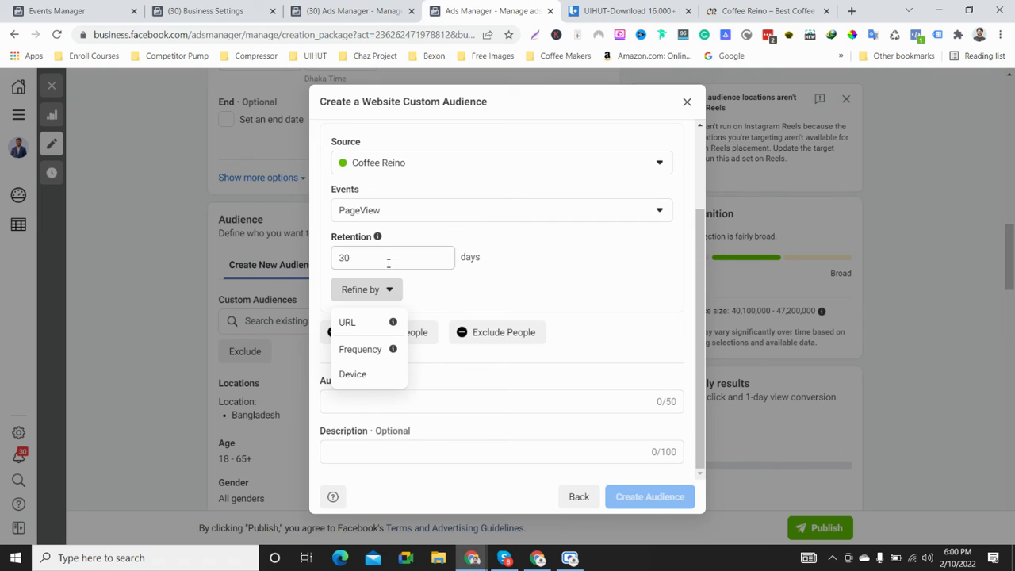
left_click(388, 263)
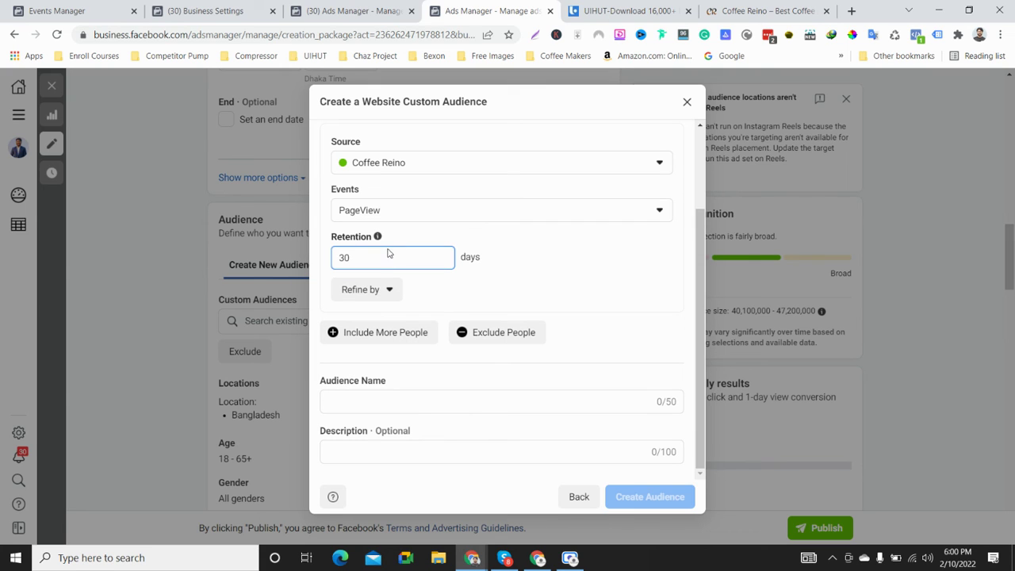
Step: Set the PageView criterion's retention to 180 days
left_click_drag(378, 259, 337, 262)
key("BackSpace")
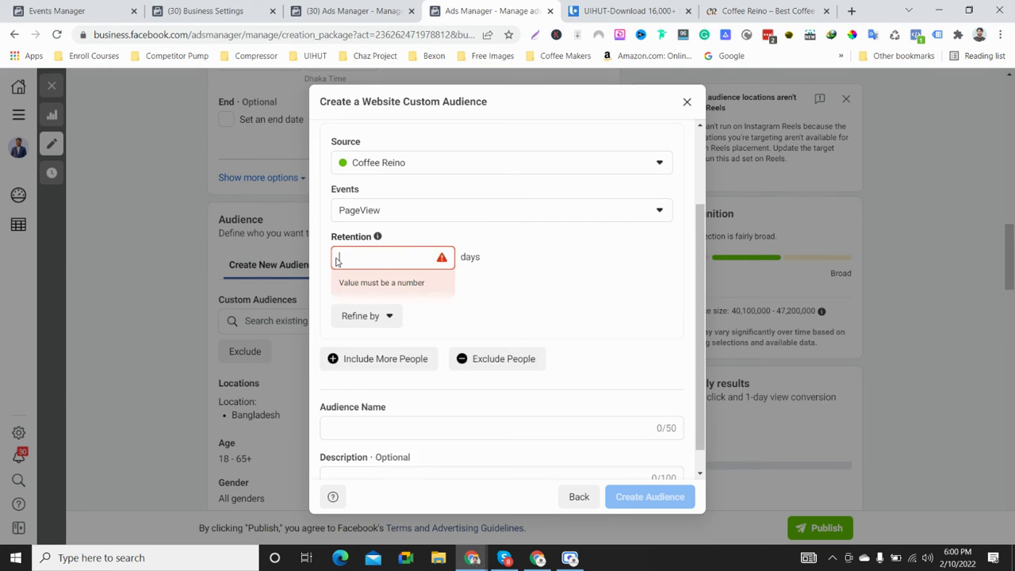
type("180")
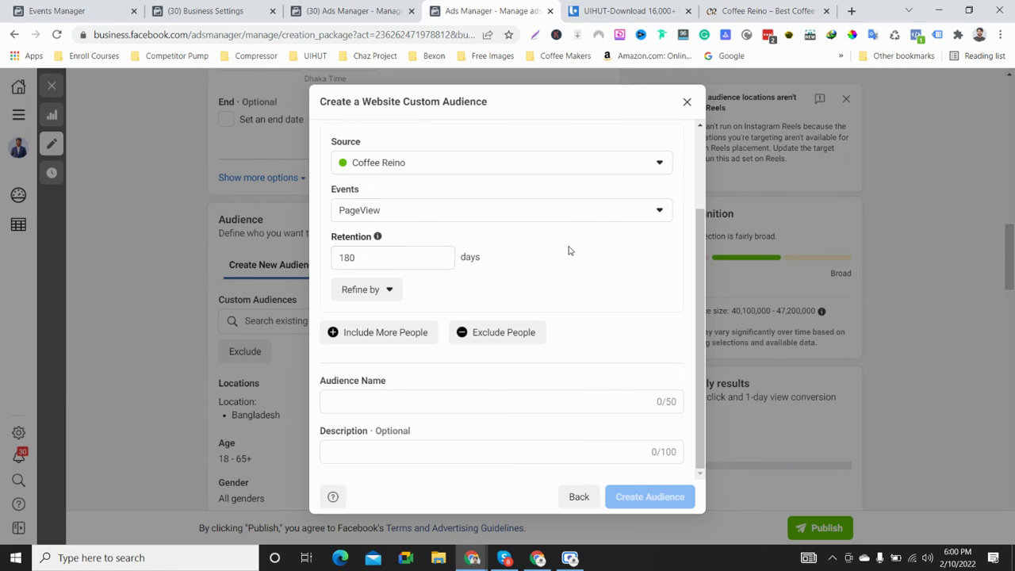
Step: Try a retention of 220 days for the PageView criterion and restore it to 180 days
left_click_drag(398, 260, 333, 264)
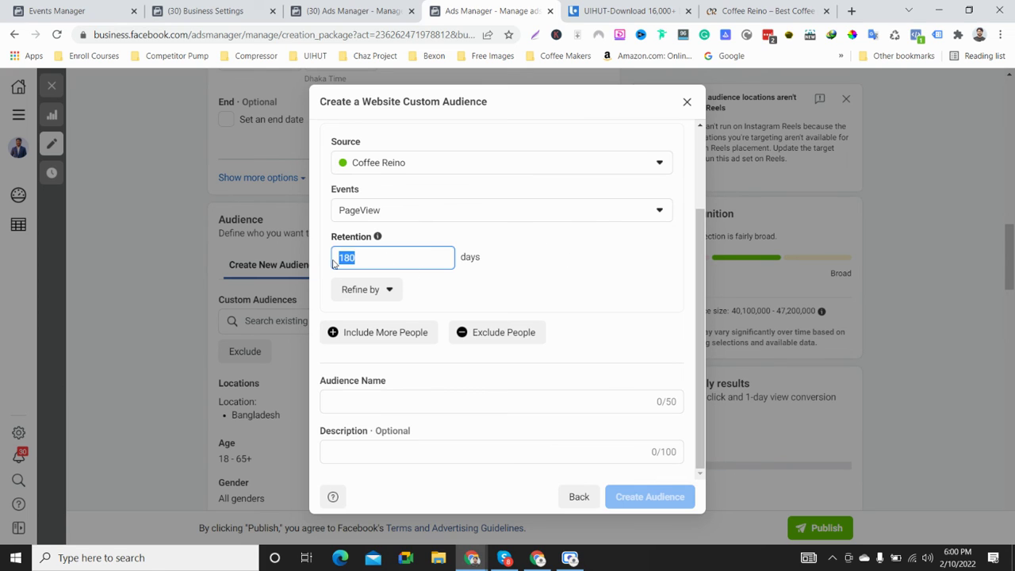
type("220")
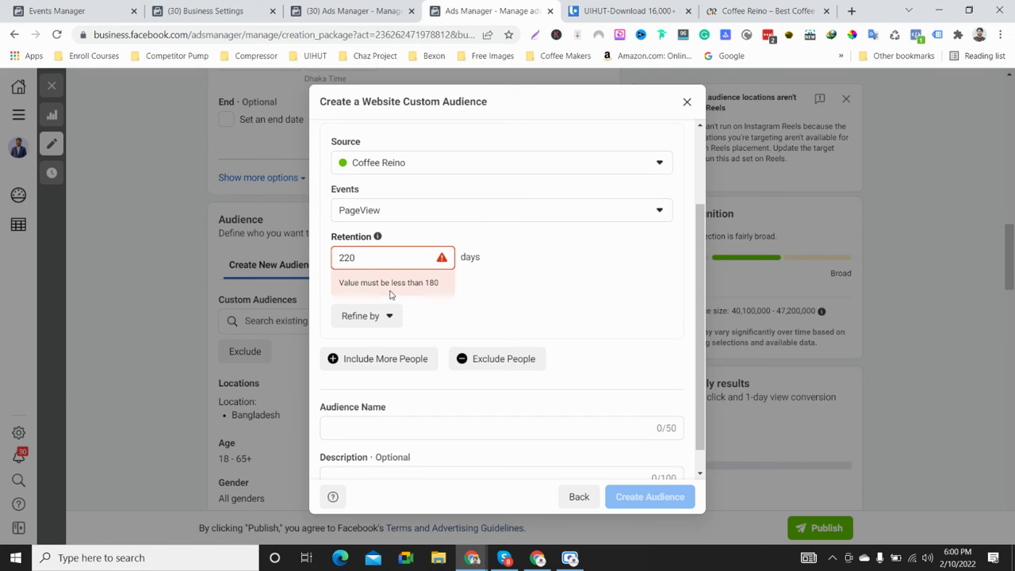
left_click_drag(379, 265, 330, 264)
key("BackSpace")
type("180")
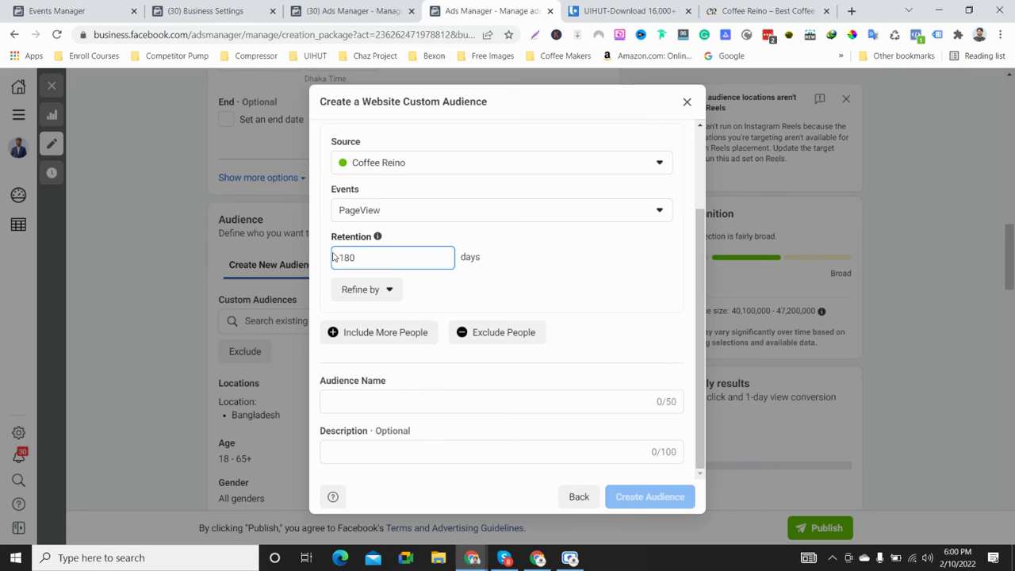
left_click(590, 283)
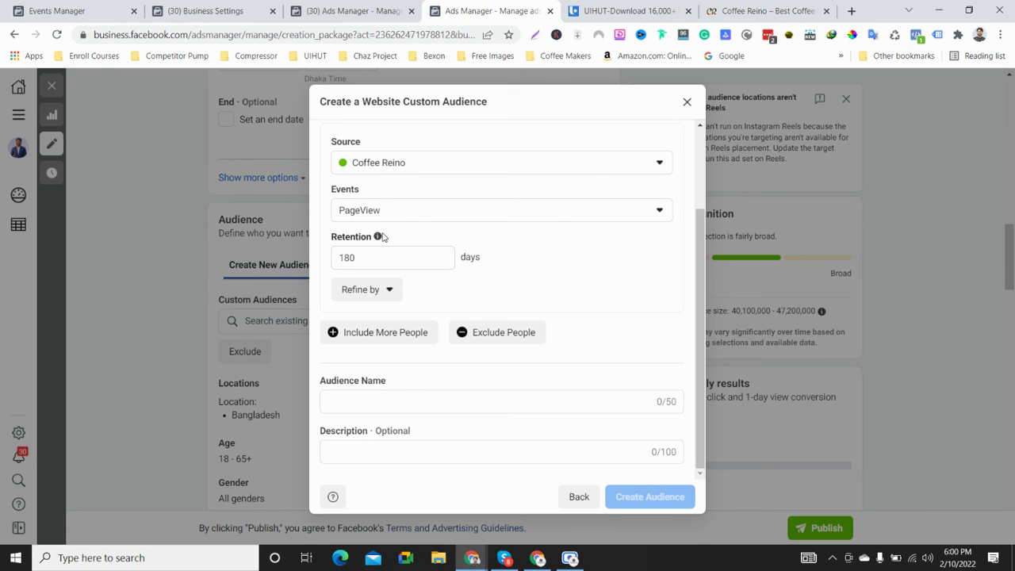
Step: Include more people through a second Coffee Reino criterion, trying Purchase as its event and switching it to Subscribe
mouse_move(379, 239)
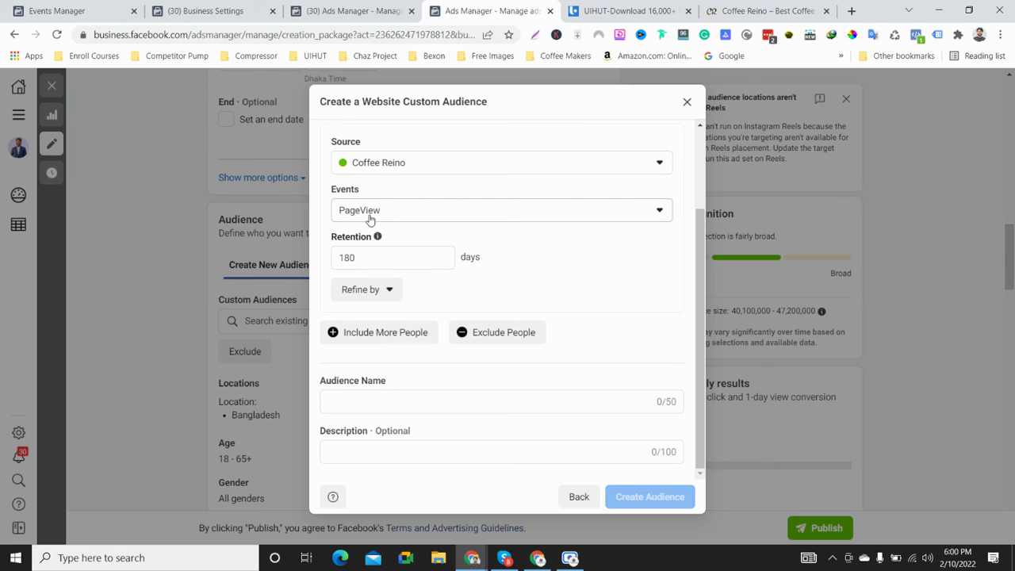
left_click(402, 336)
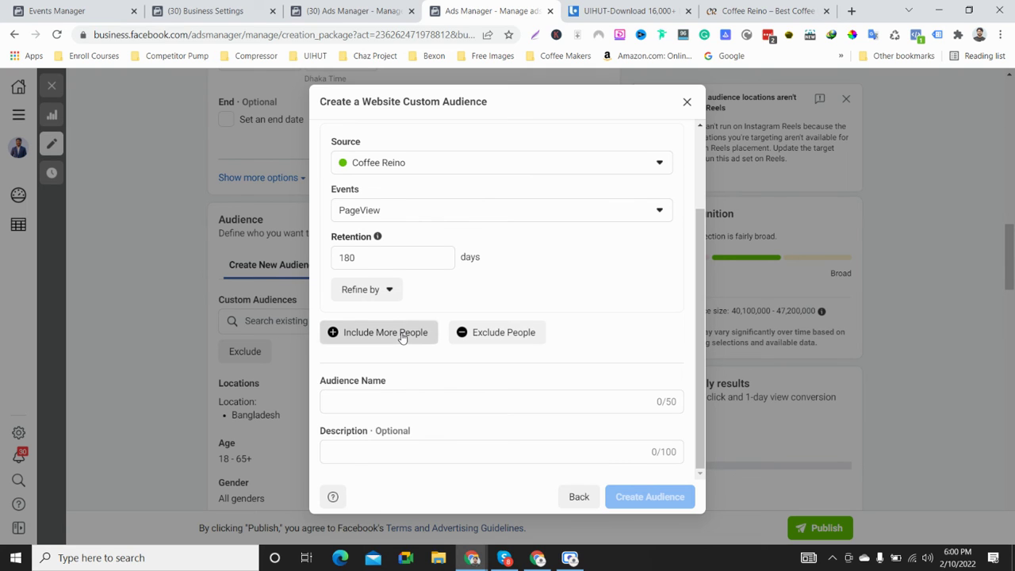
scroll(426, 390, "down", 1)
left_click(394, 366)
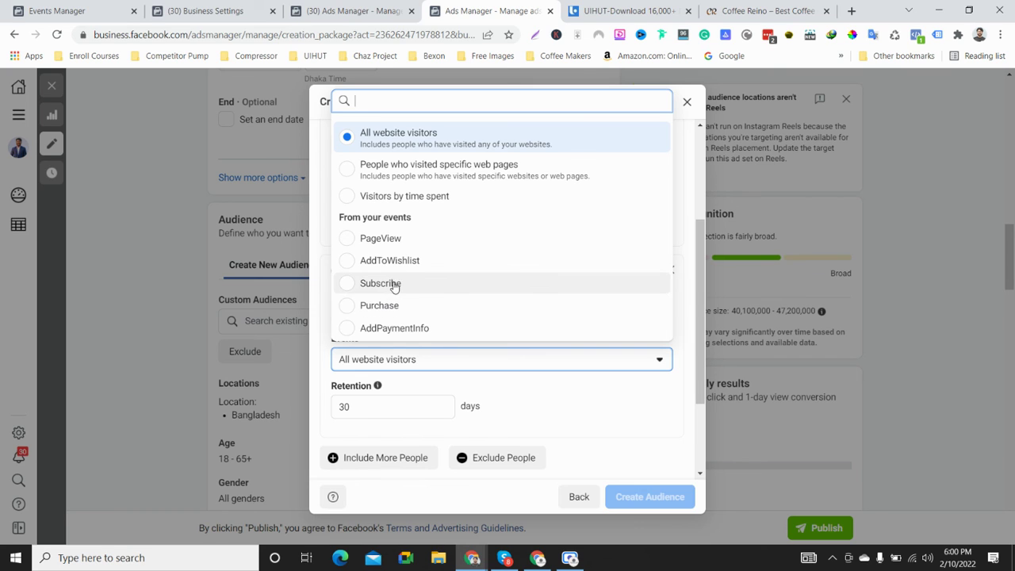
left_click(398, 307)
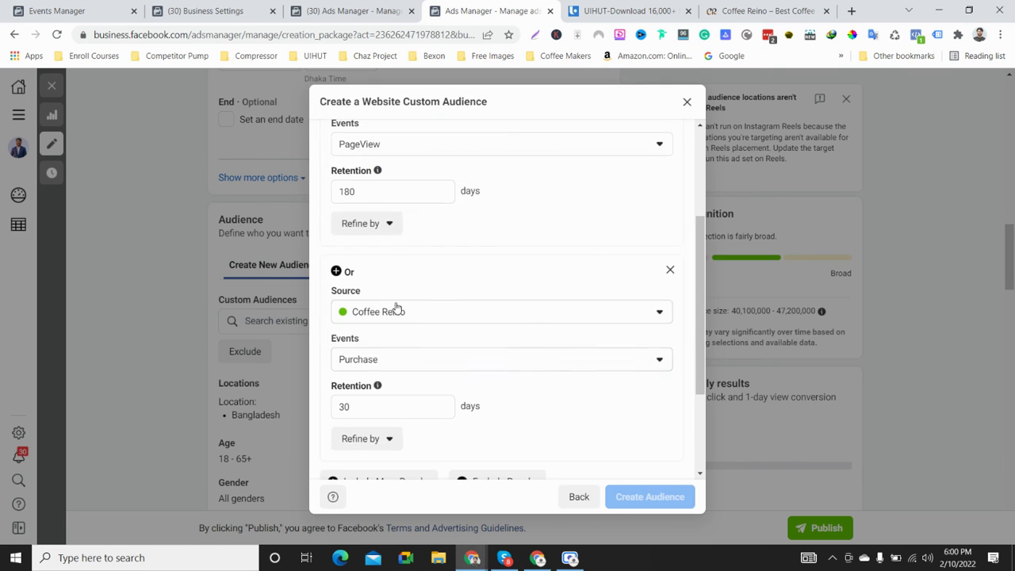
left_click(420, 359)
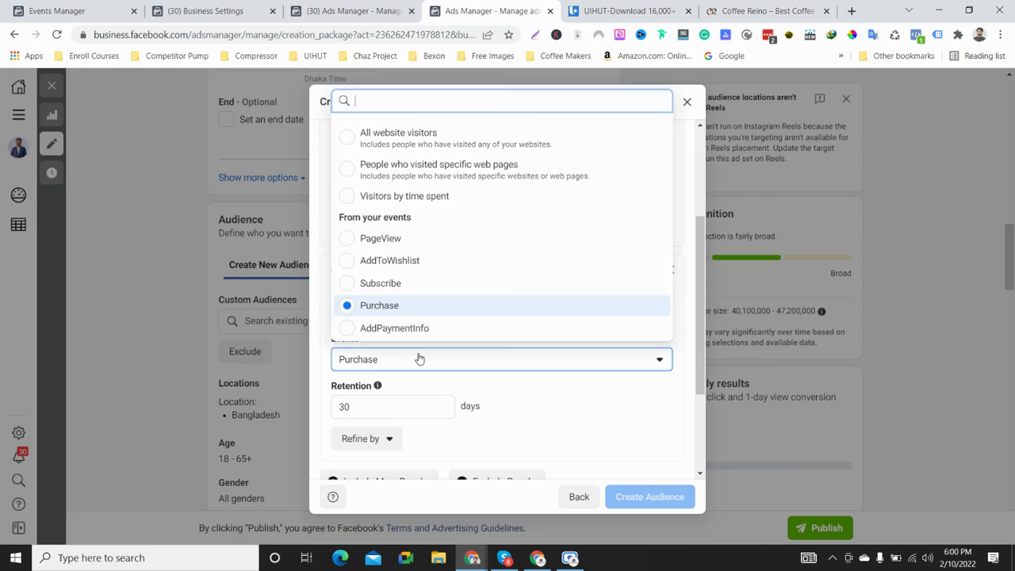
left_click(408, 283)
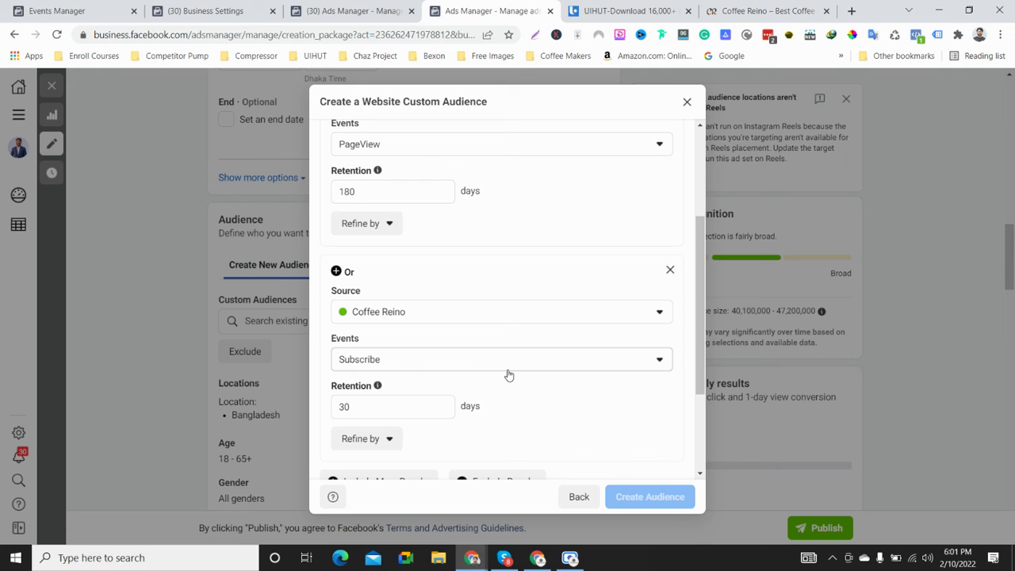
Step: Try an exclusion criterion based on Coffee Reino, look over its event options and remove the criterion
left_click(363, 405)
scroll(566, 354, "down", 2)
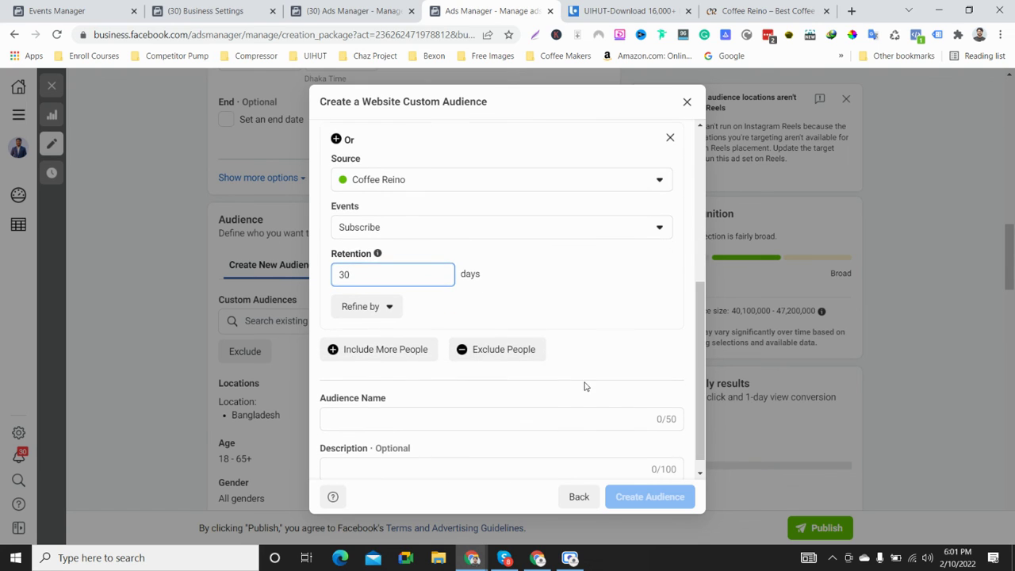
left_click(493, 355)
scroll(495, 360, "down", 2)
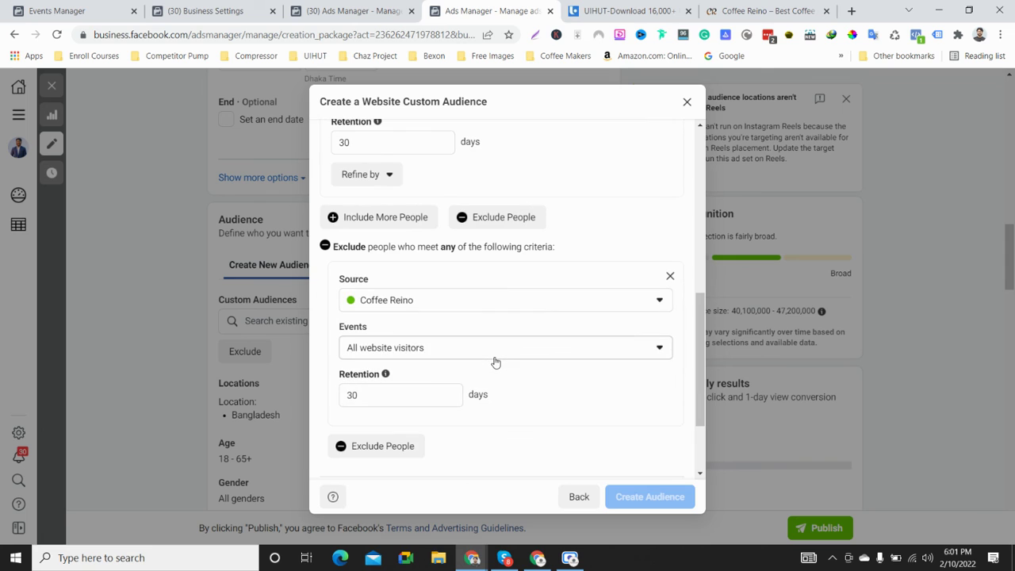
left_click(436, 349)
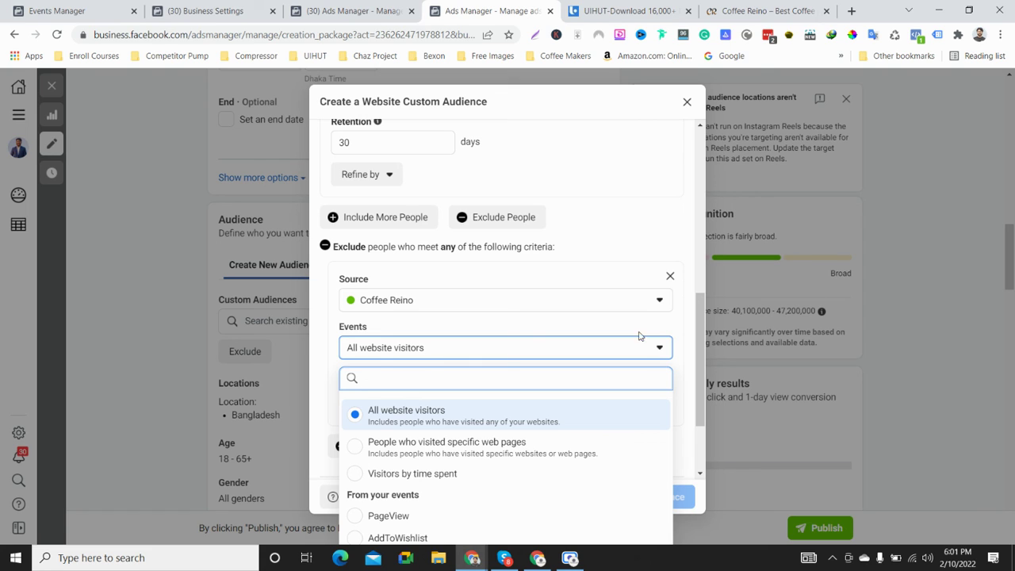
left_click(670, 277)
Step: Review the PageView and Subscribe criteria and the ANY or ALL choices for how people must meet them
scroll(449, 324, "up", 3)
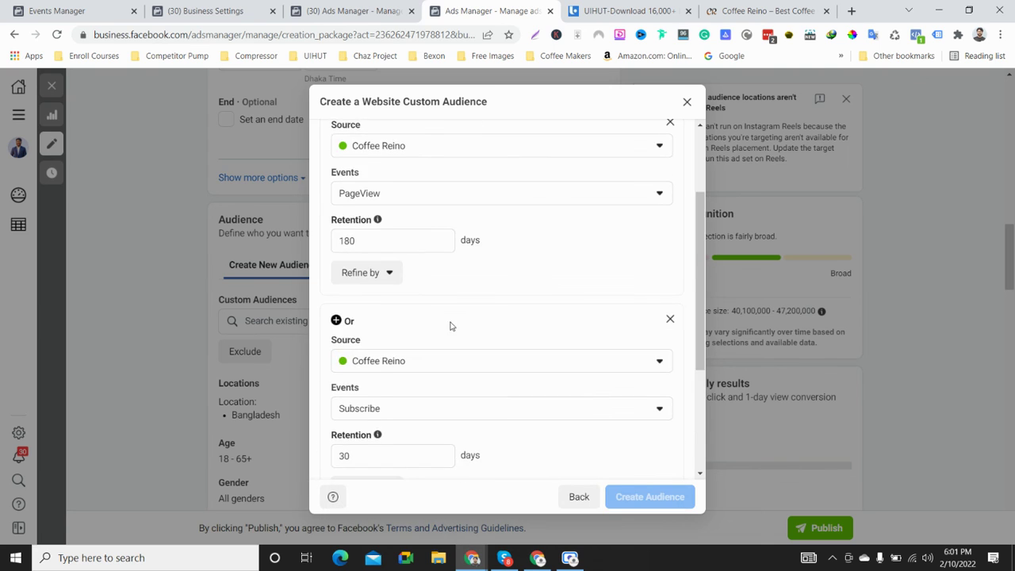
scroll(448, 301, "down", 2)
scroll(434, 240, "up", 2)
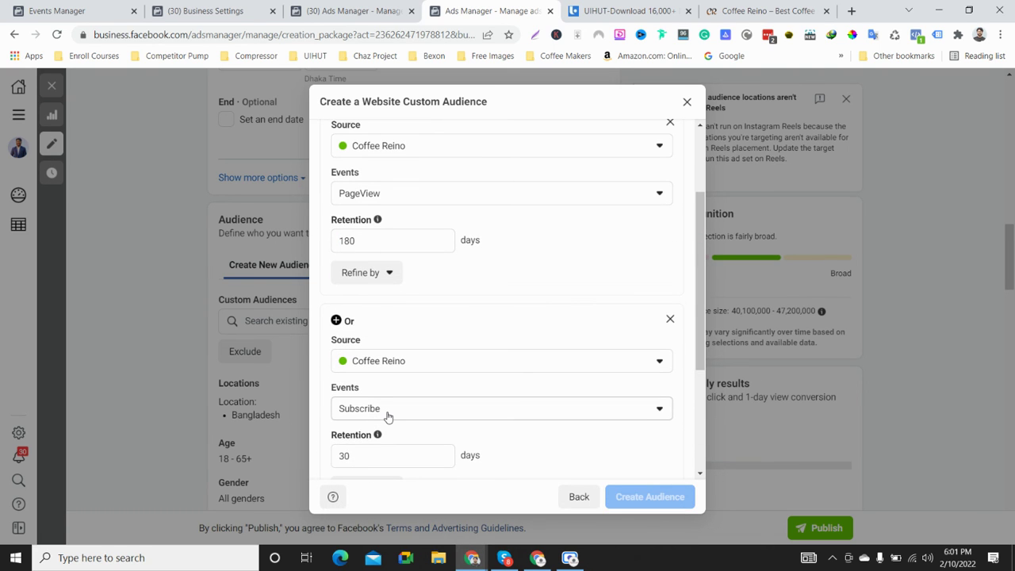
scroll(388, 418, "up", 3)
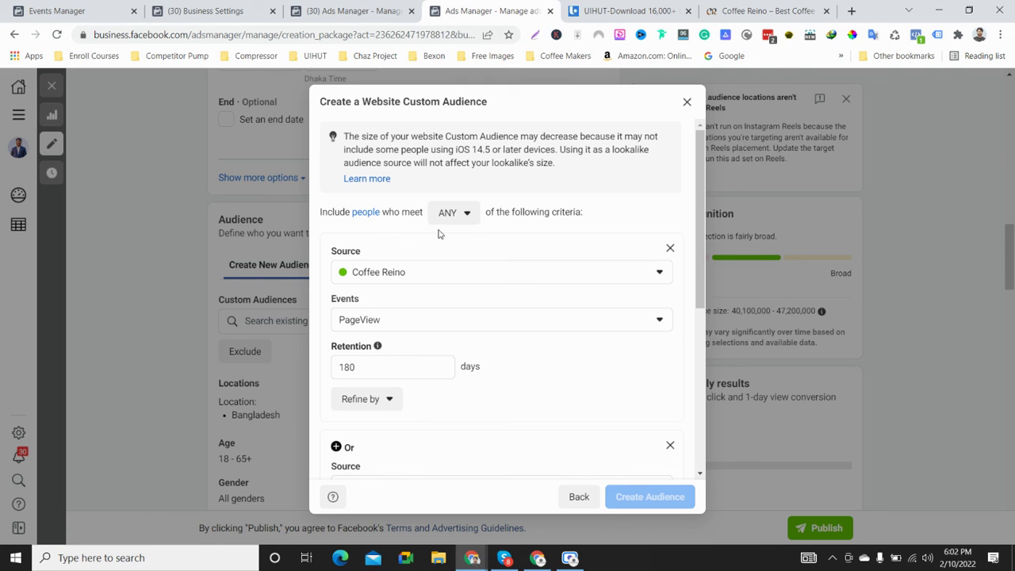
left_click(449, 219)
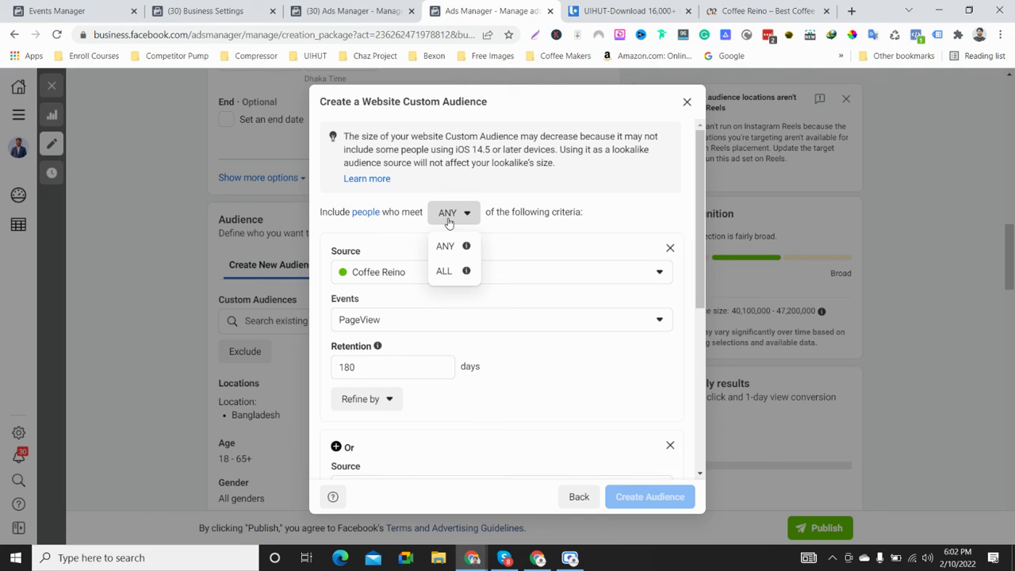
left_click(449, 222)
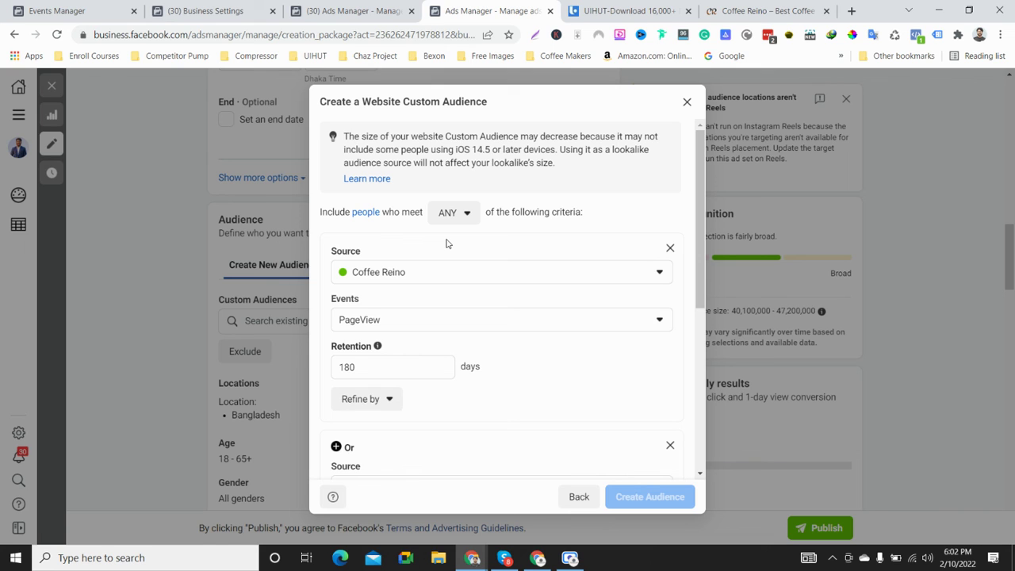
scroll(505, 333, "down", 4)
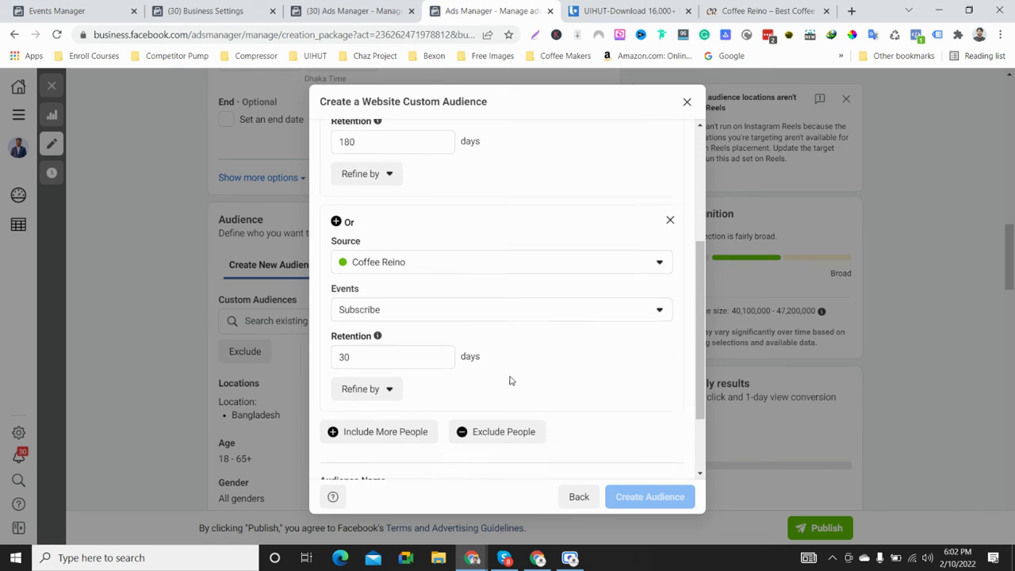
scroll(552, 391, "up", 3)
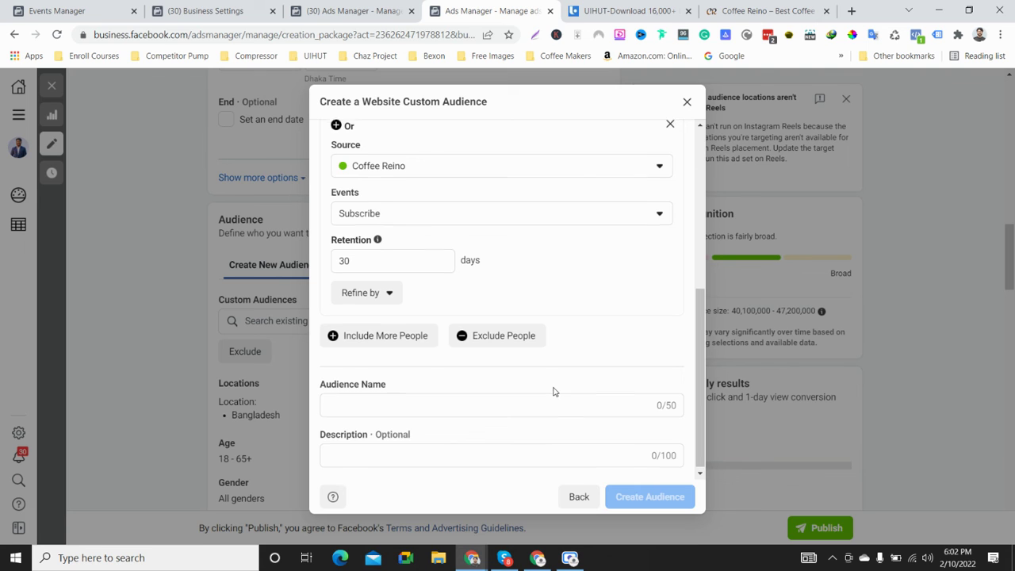
scroll(554, 391, "up", 1)
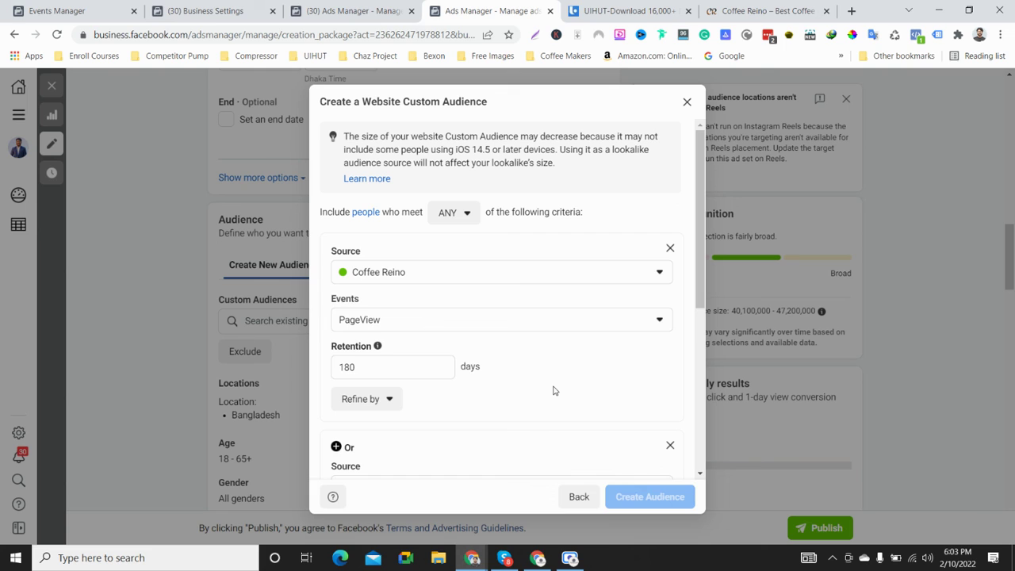
Step: Name the website custom audience Top10, create it and finish the audience setup
scroll(547, 384, "down", 4)
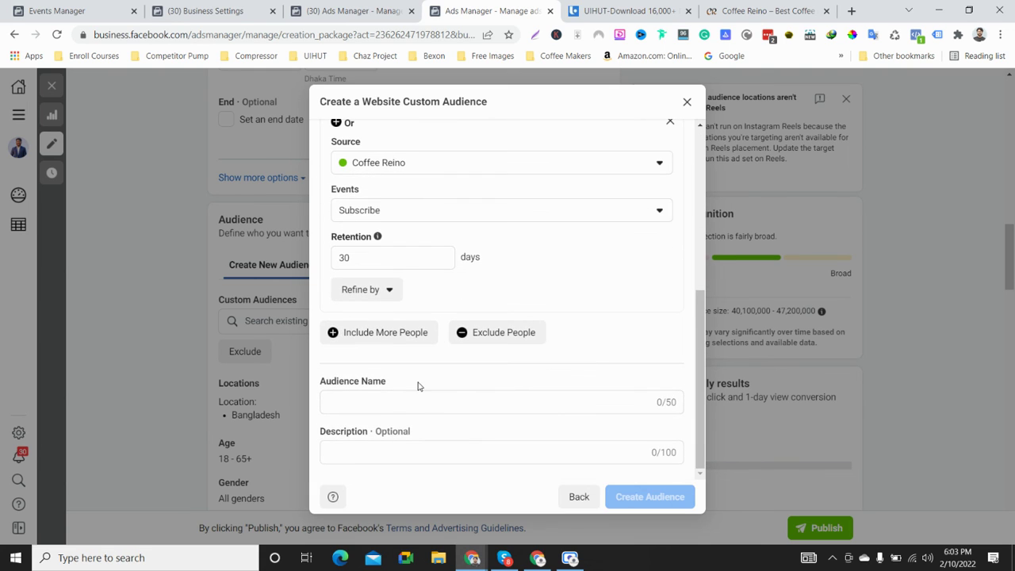
left_click(398, 403)
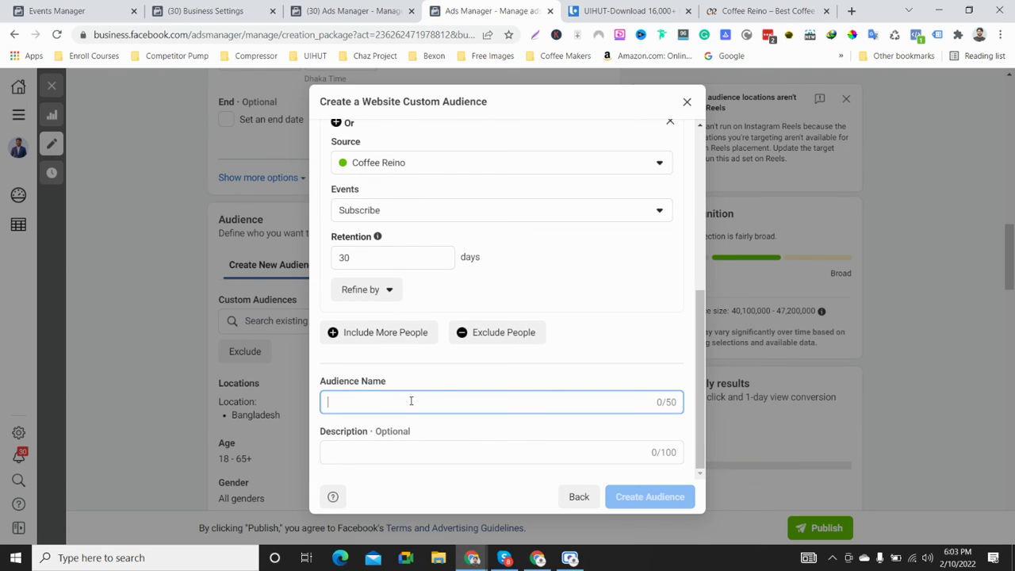
type("Top10")
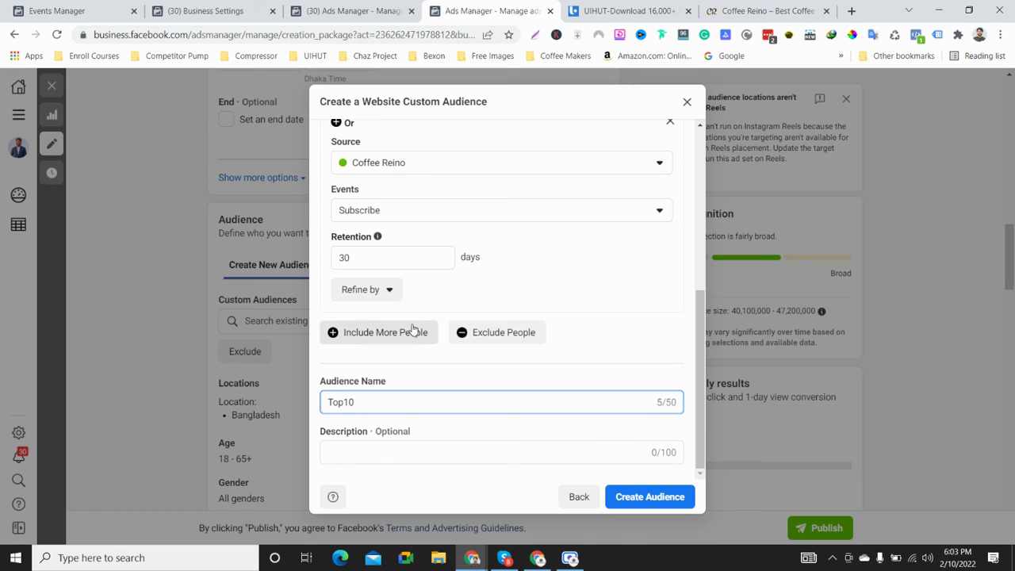
left_click(648, 501)
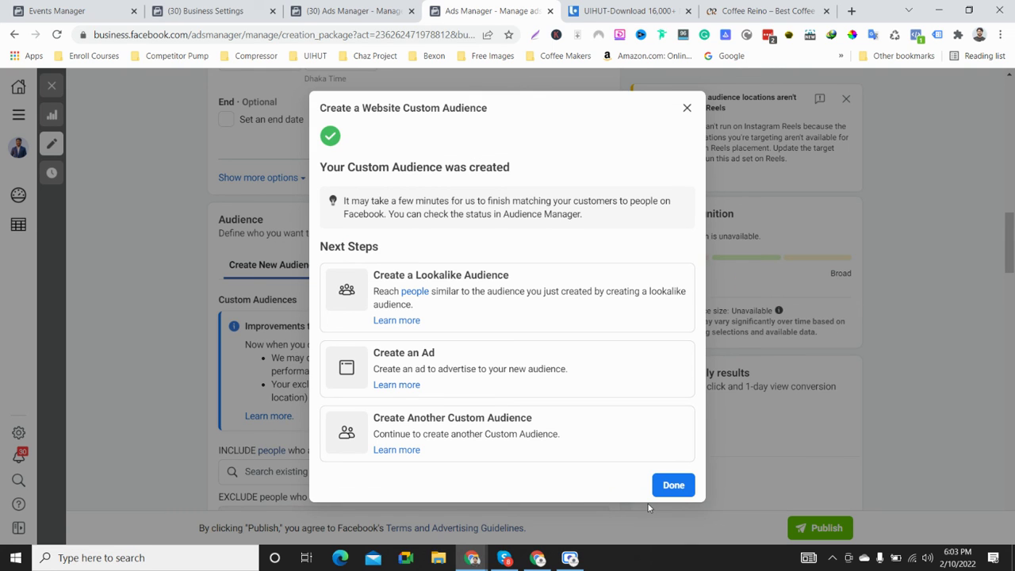
left_click(687, 485)
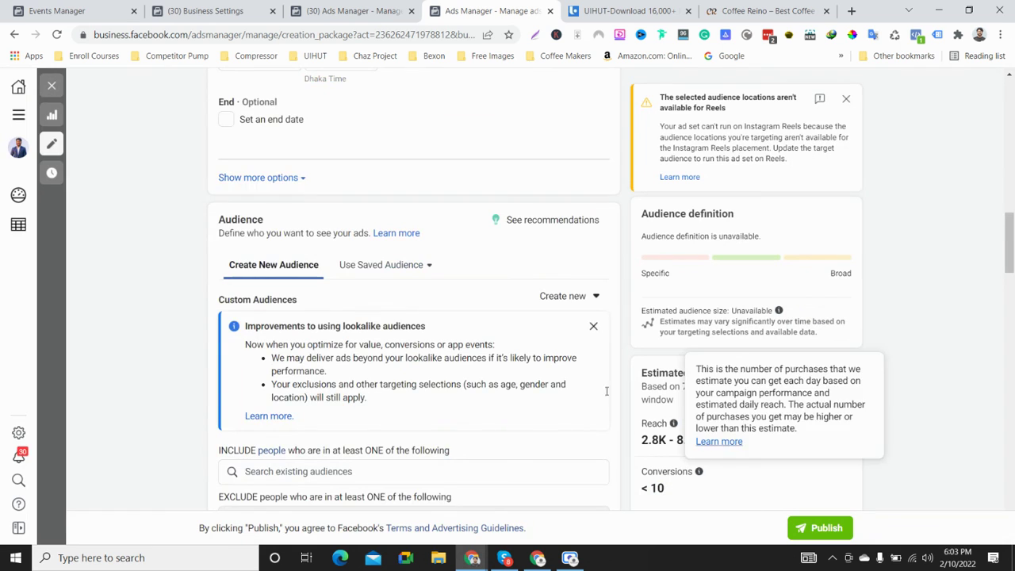
Step: Review the campaign's custom audiences, location, age, gender, detailed targeting, language and identity settings
scroll(493, 392, "down", 1)
scroll(493, 392, "down", 2)
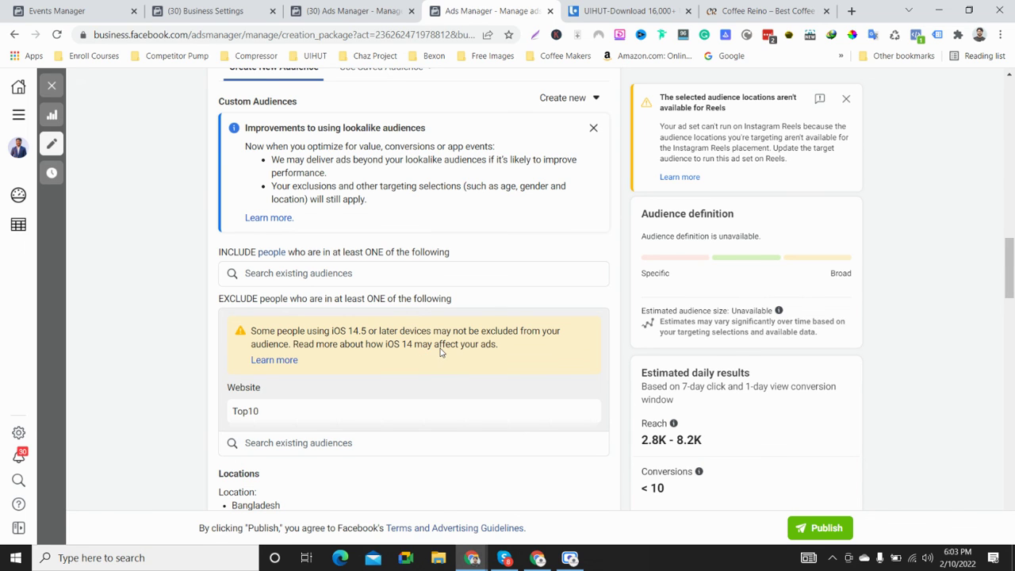
scroll(440, 350, "down", 3)
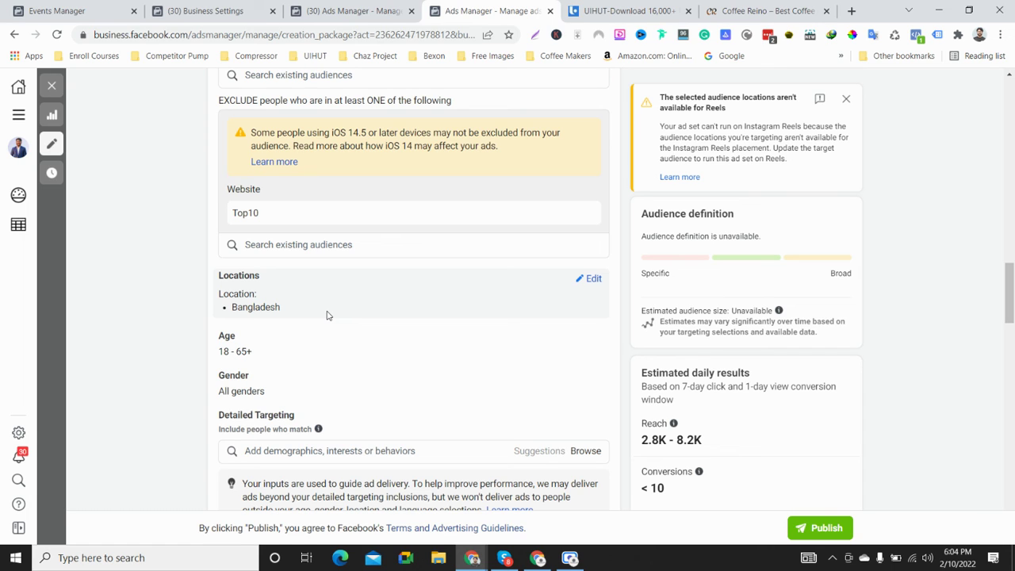
scroll(347, 281, "down", 2)
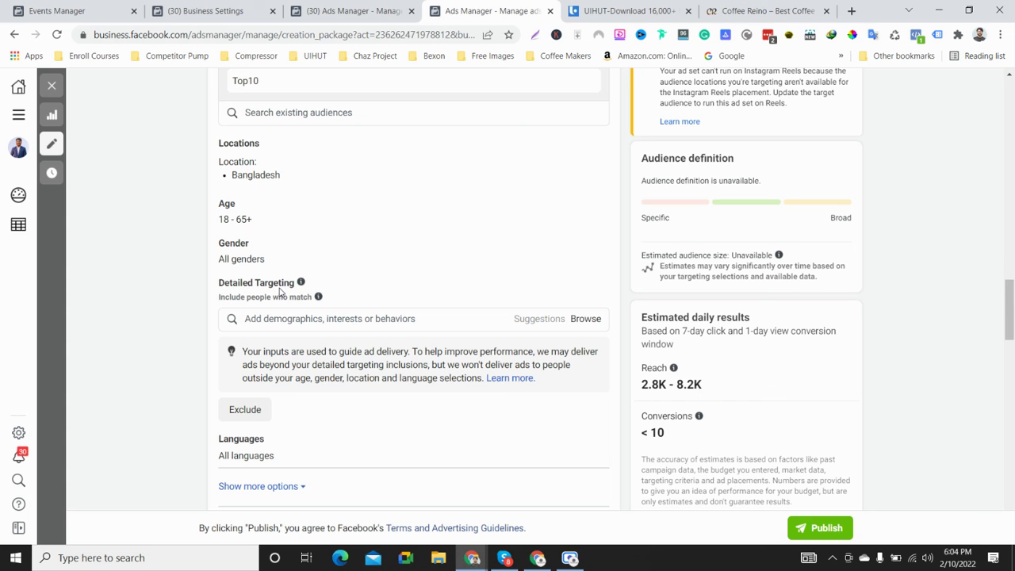
scroll(341, 370, "down", 5)
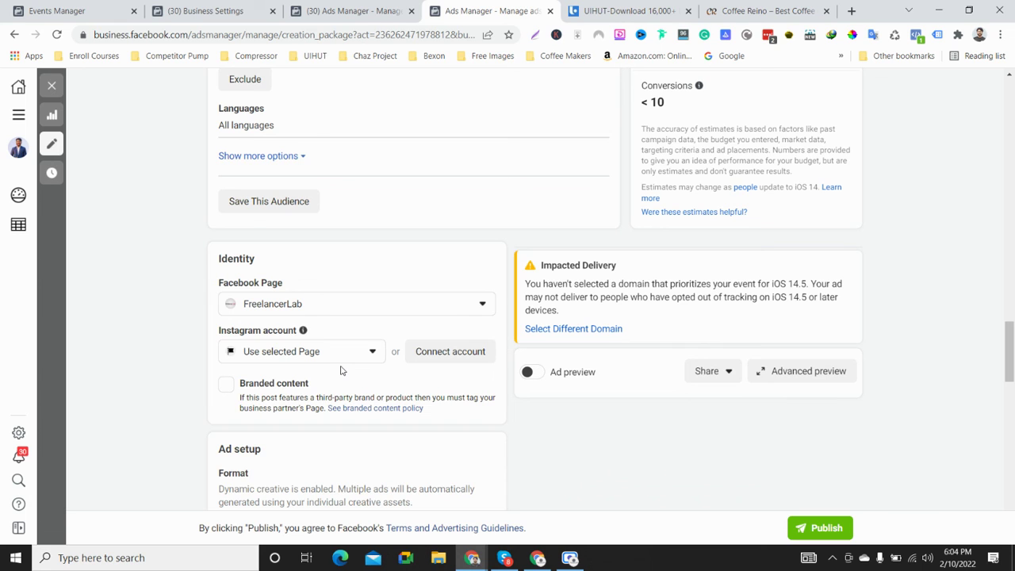
scroll(365, 374, "up", 2)
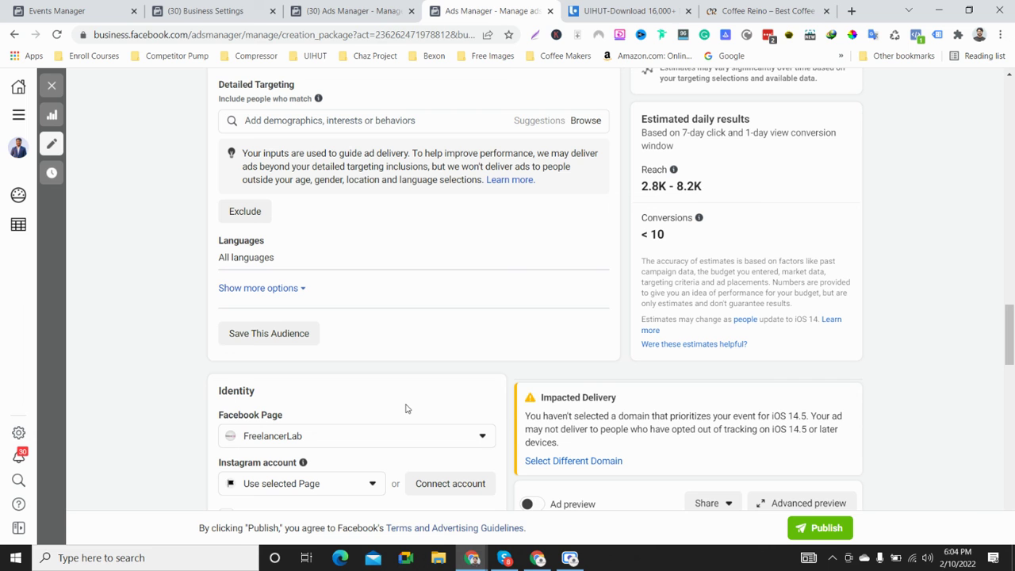
scroll(534, 441, "up", 6)
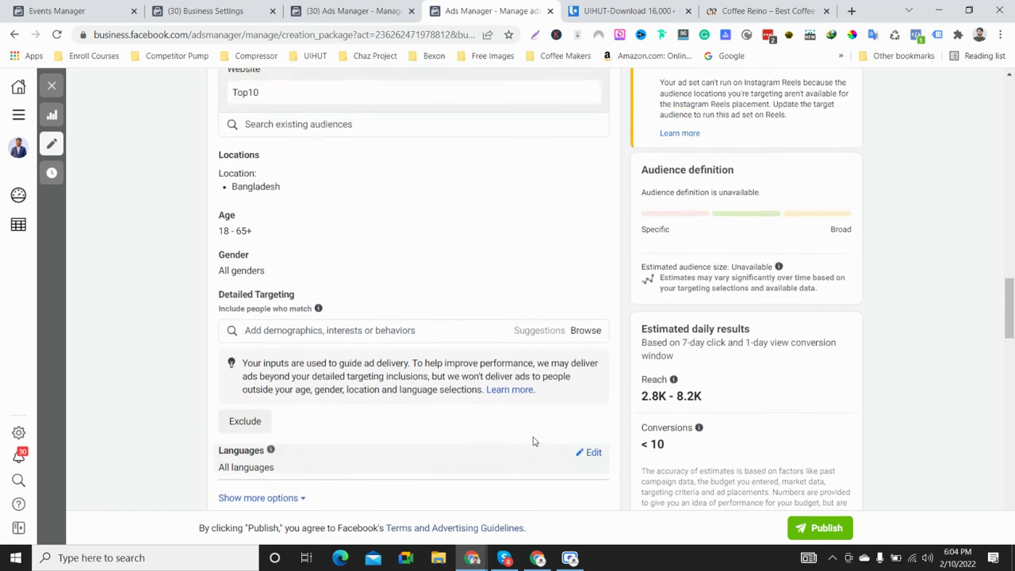
scroll(537, 440, "up", 15)
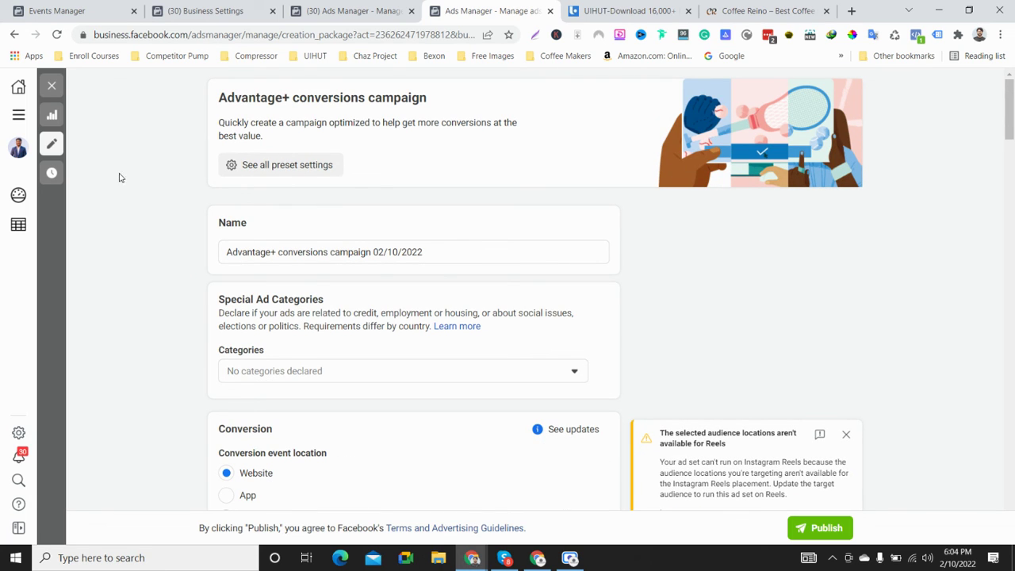
Step: Leave the campaign editor without publishing the draft and close the campaign, UIHUT and Coffee Reino pages
left_click(52, 84)
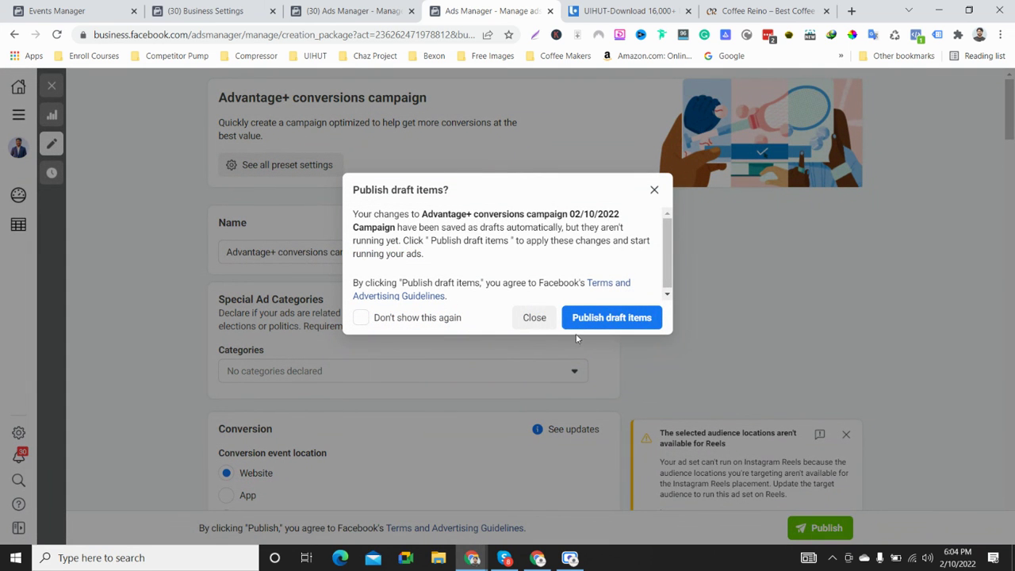
left_click(539, 318)
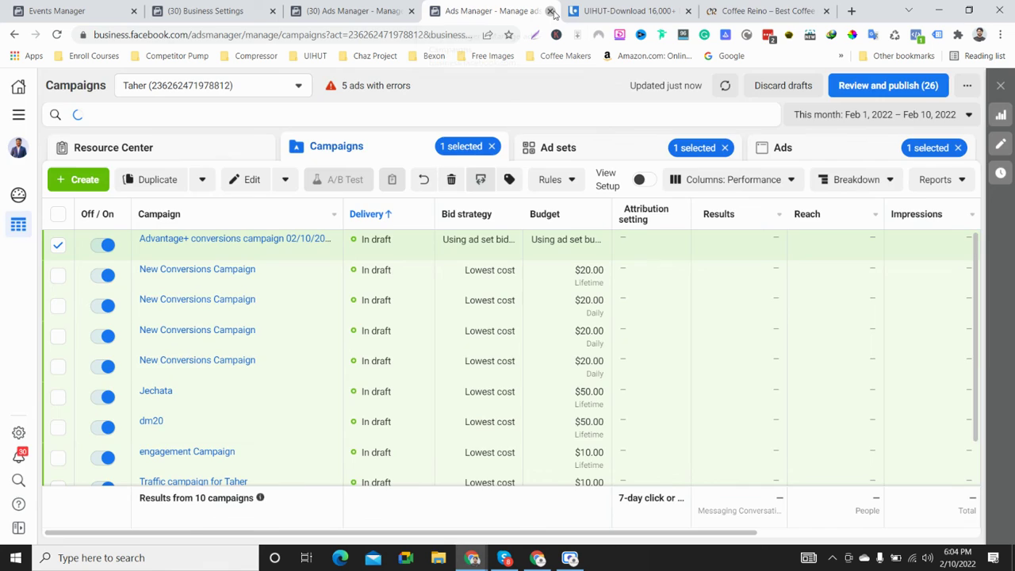
left_click(551, 11)
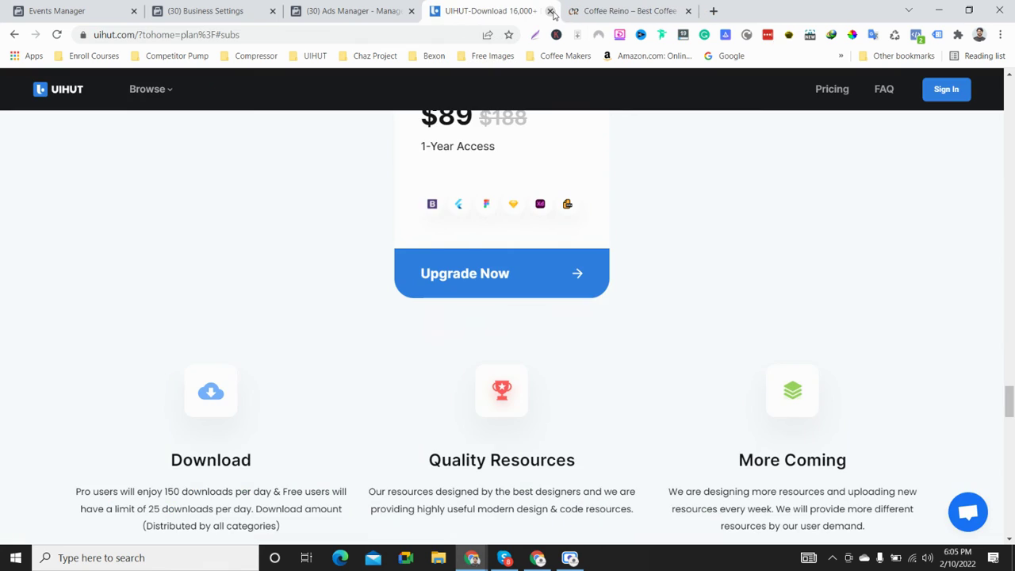
left_click(550, 11)
left_click(551, 11)
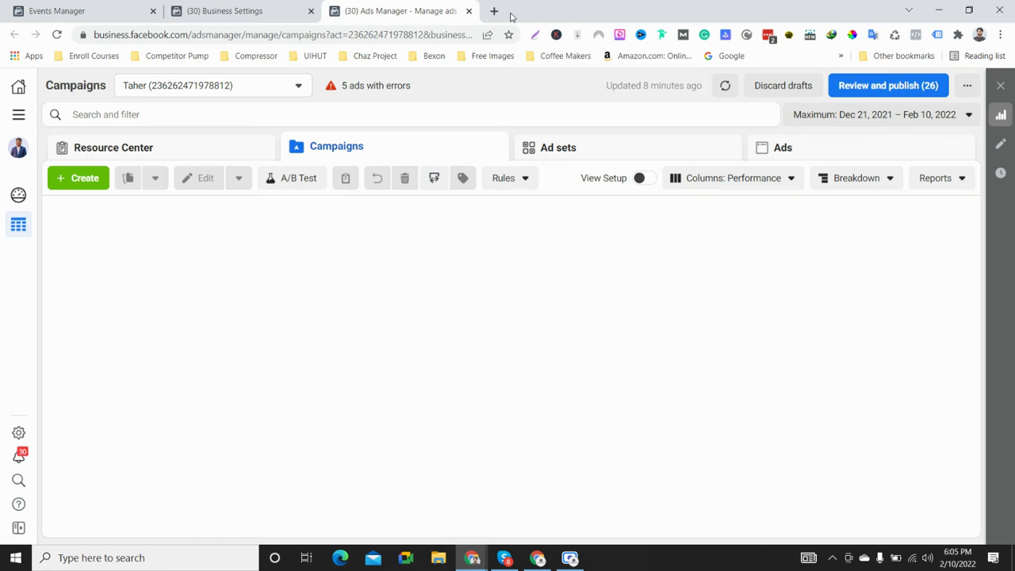
Step: Search Google for "facebook ads library" on a new page and open Facebook's Ad Library
left_click(494, 11)
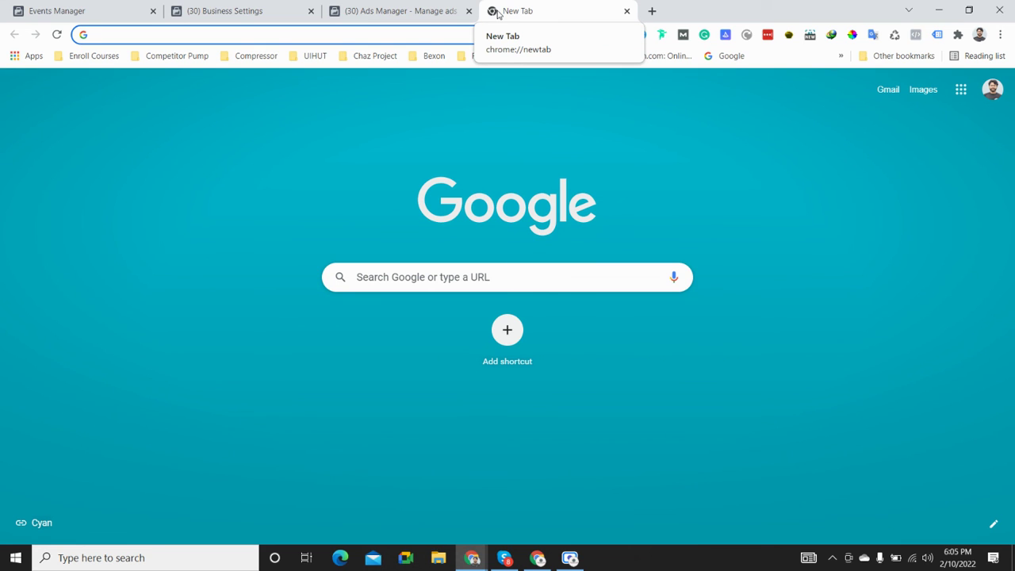
type("facebook.com")
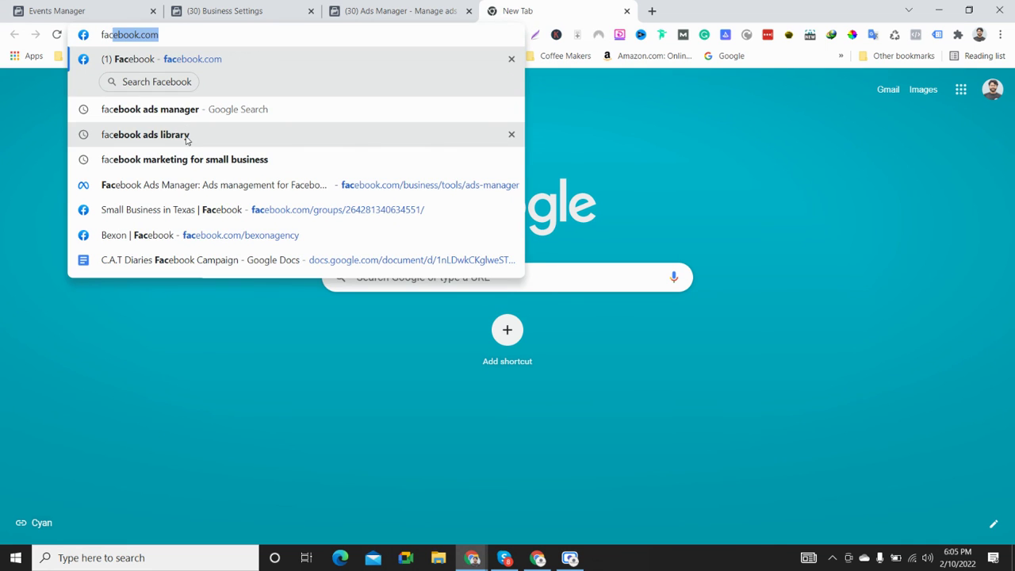
left_click(190, 135)
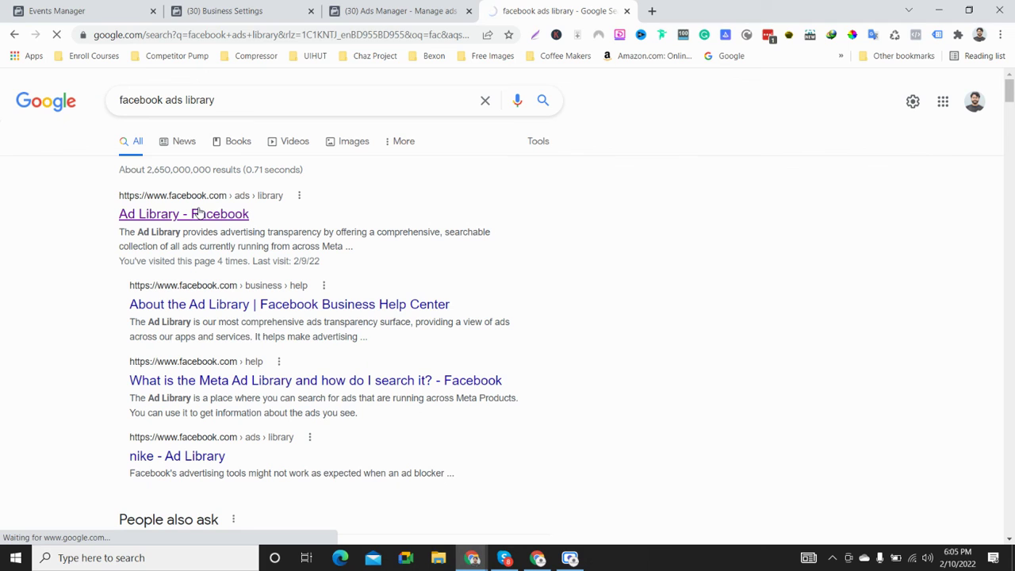
left_click(199, 214)
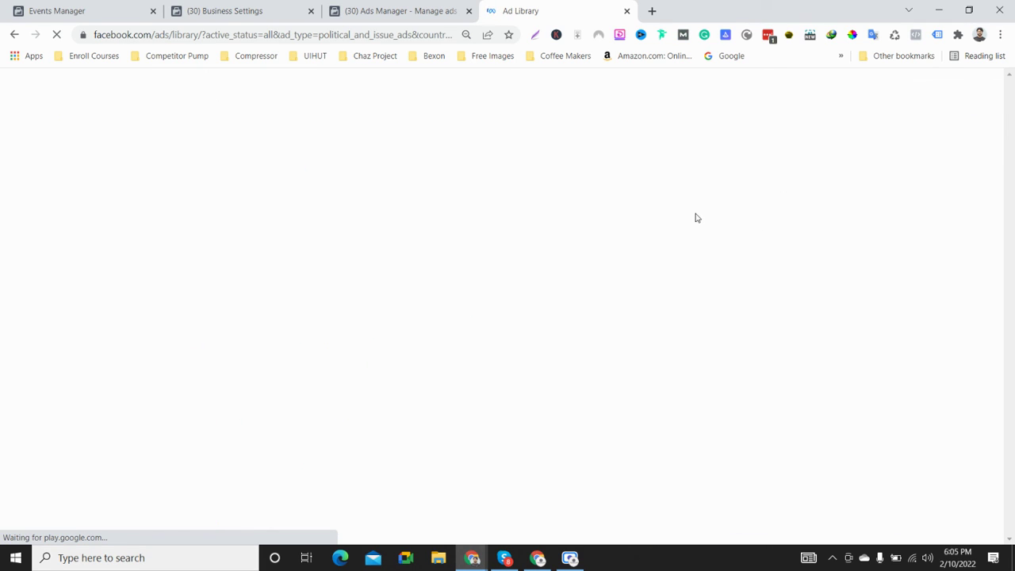
Step: Open the bookmarked Lead From Britanica spreadsheet from the Bexon leads on a separate page
left_click(651, 11)
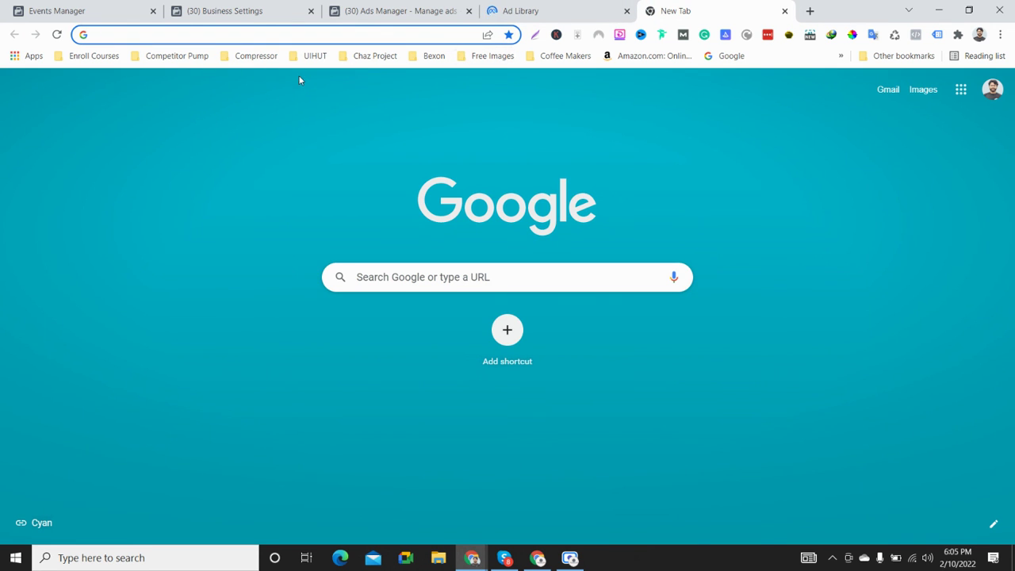
left_click(428, 56)
mouse_move(455, 136)
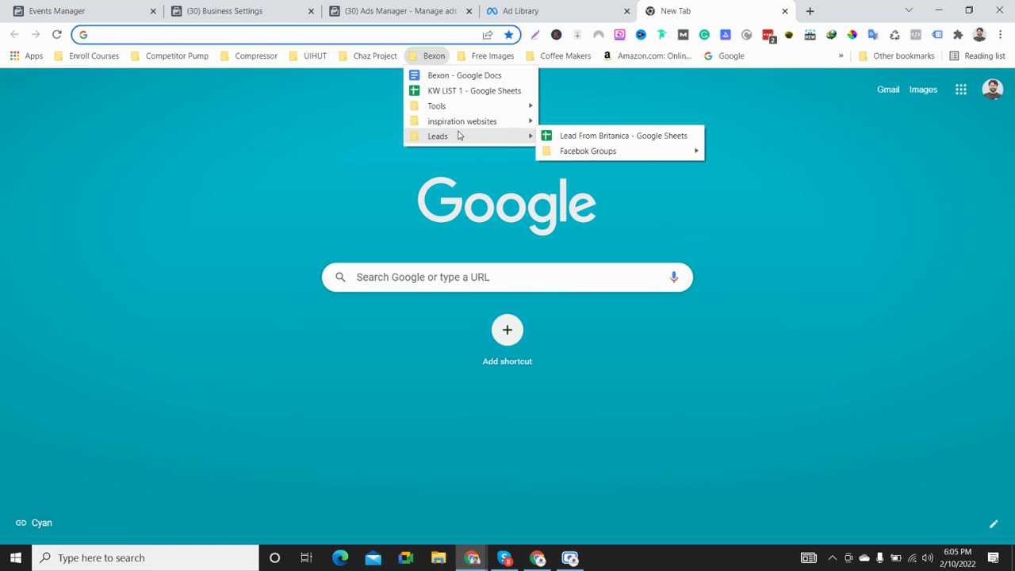
left_click(642, 135)
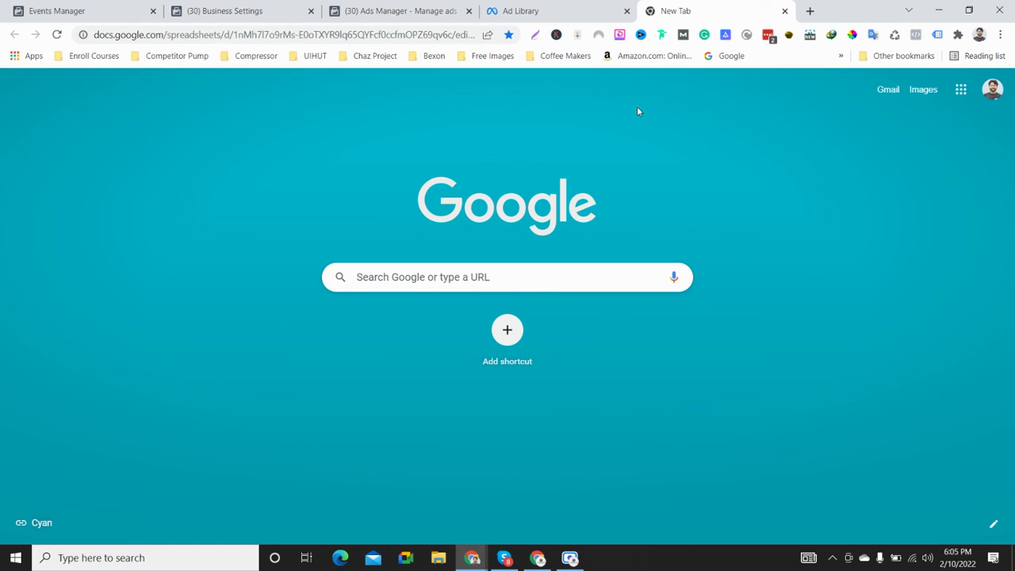
Step: Set the Ad Library search on the Ad Library page to country All and ad category All ads
left_click(593, 11)
scroll(266, 317, "down", 2)
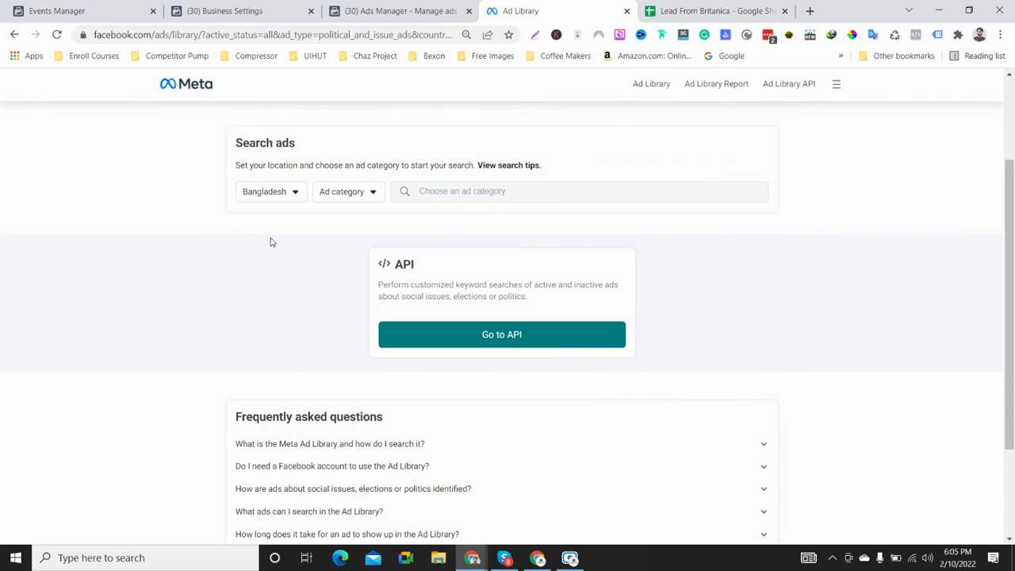
scroll(272, 243, "up", 1)
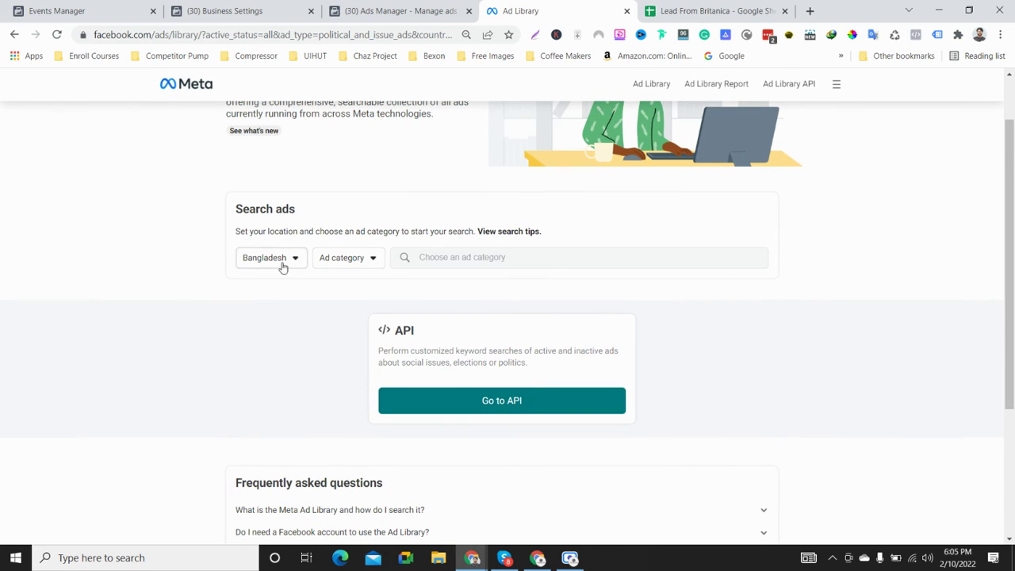
left_click(279, 271)
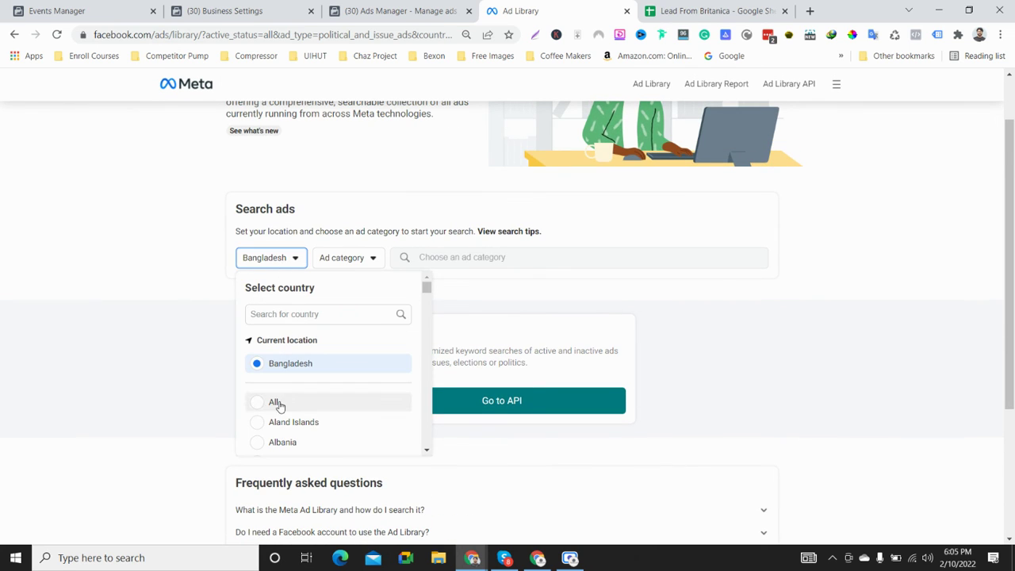
left_click(341, 258)
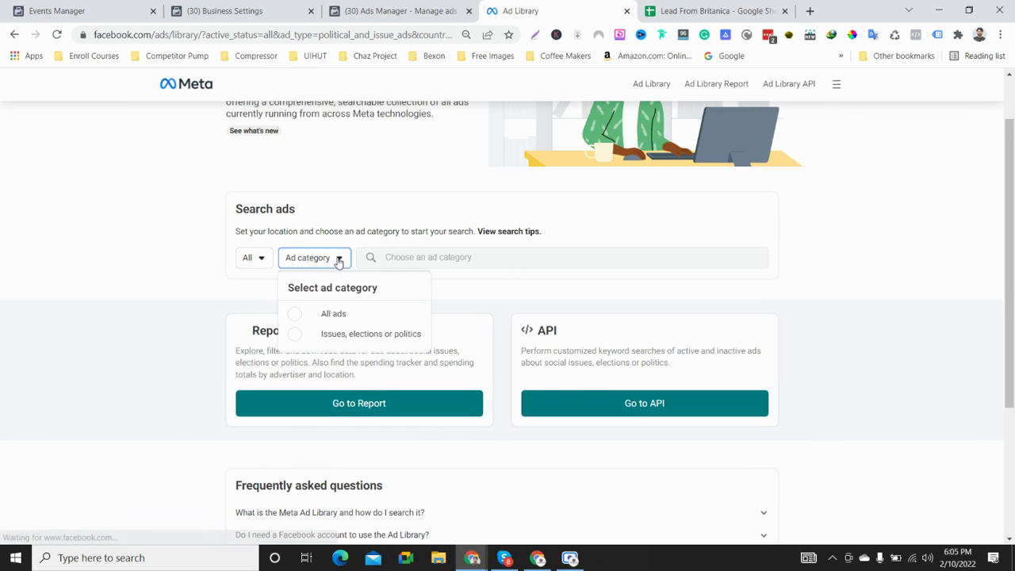
left_click(332, 313)
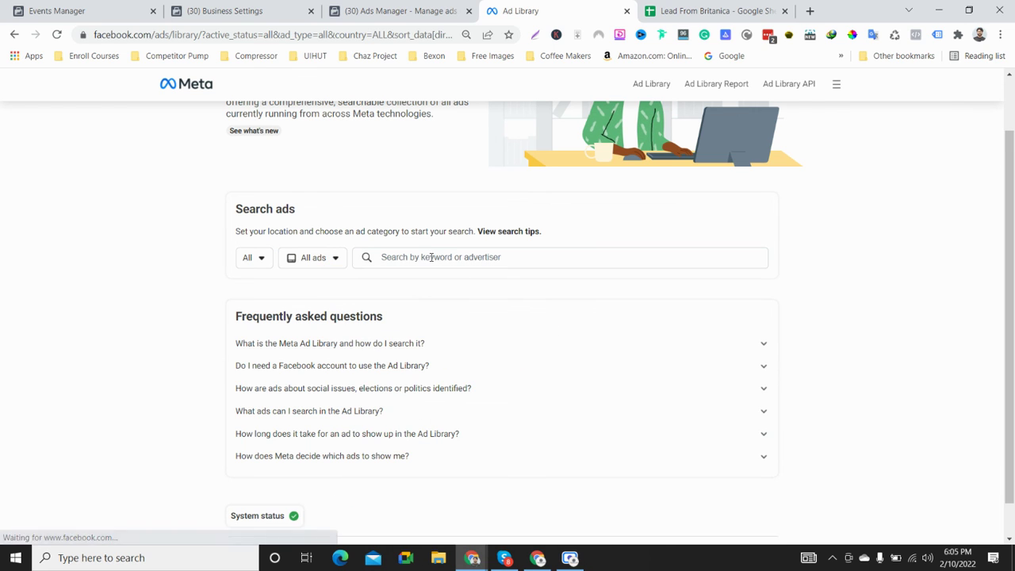
left_click(429, 256)
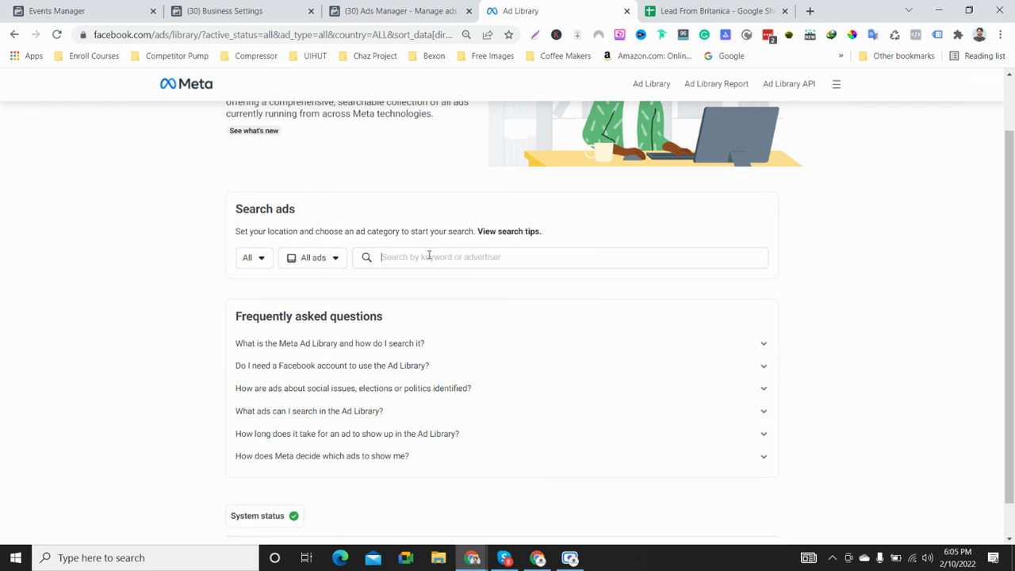
type("Free")
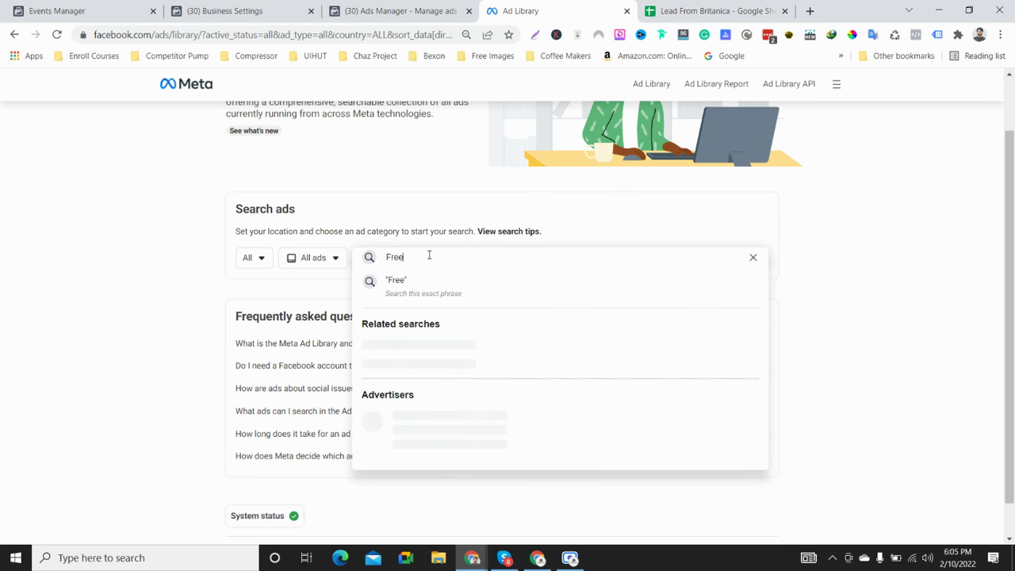
type("lancerlab")
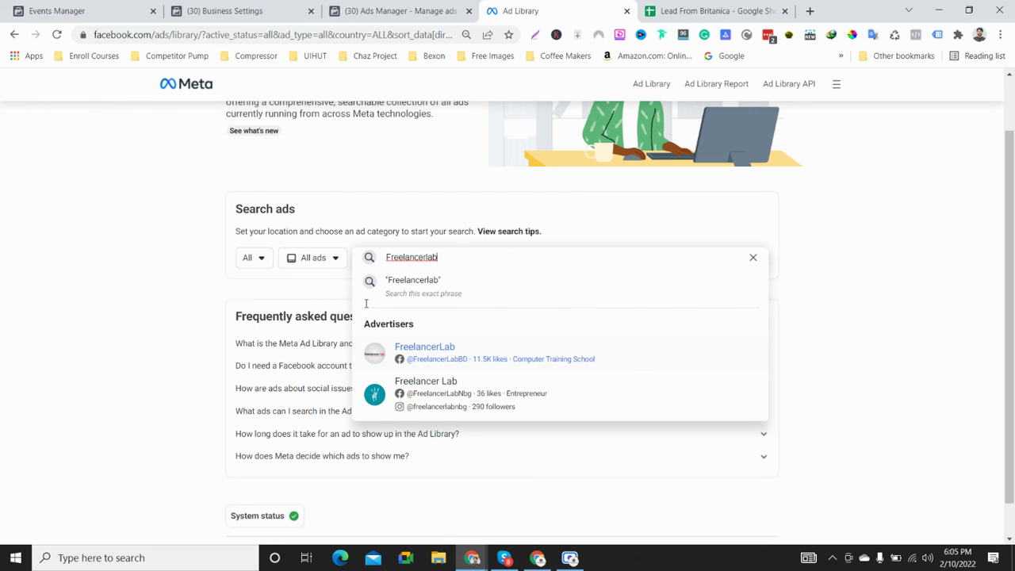
left_click(488, 354)
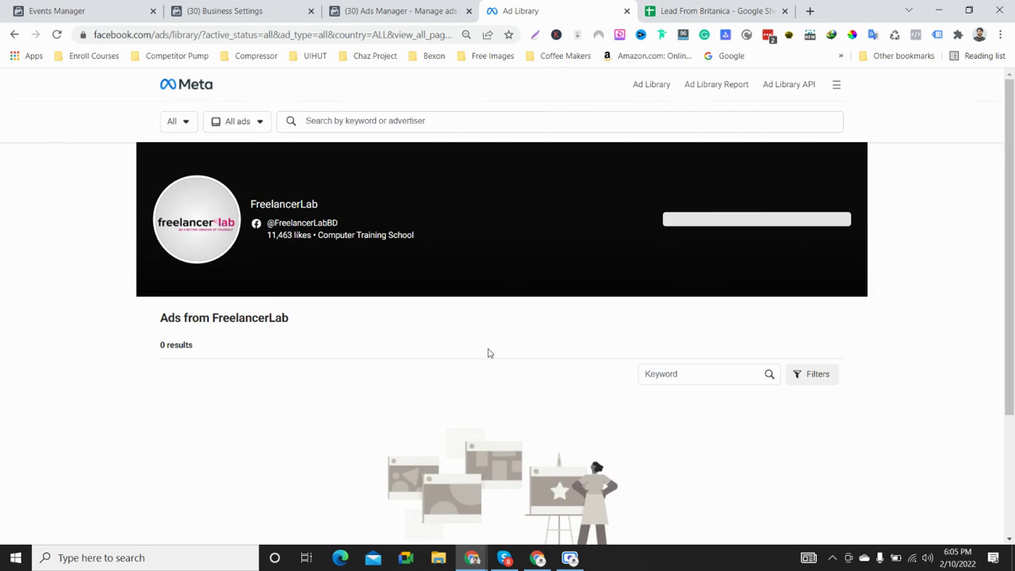
scroll(488, 353, "down", 2)
scroll(357, 289, "up", 2)
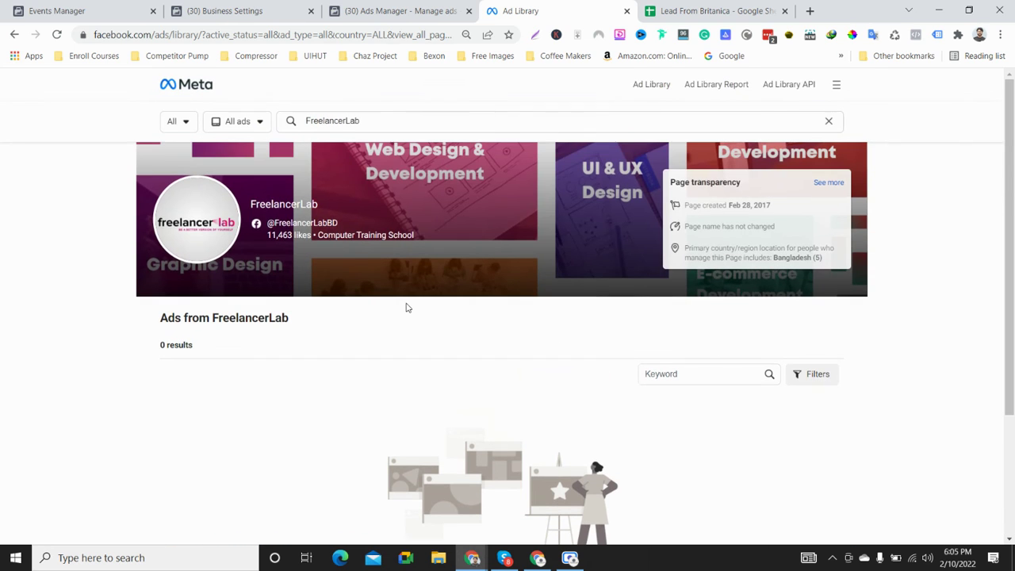
Step: Open the St. Joe Company and Coastal Property Management of SGI websites from the Lead From Britanica spreadsheet
left_click(743, 8)
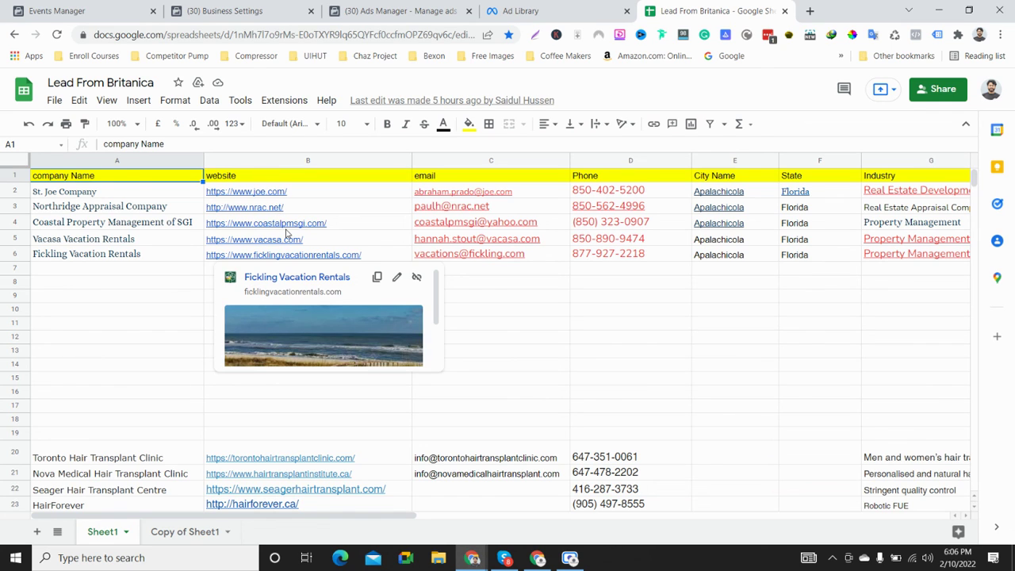
mouse_move(288, 226)
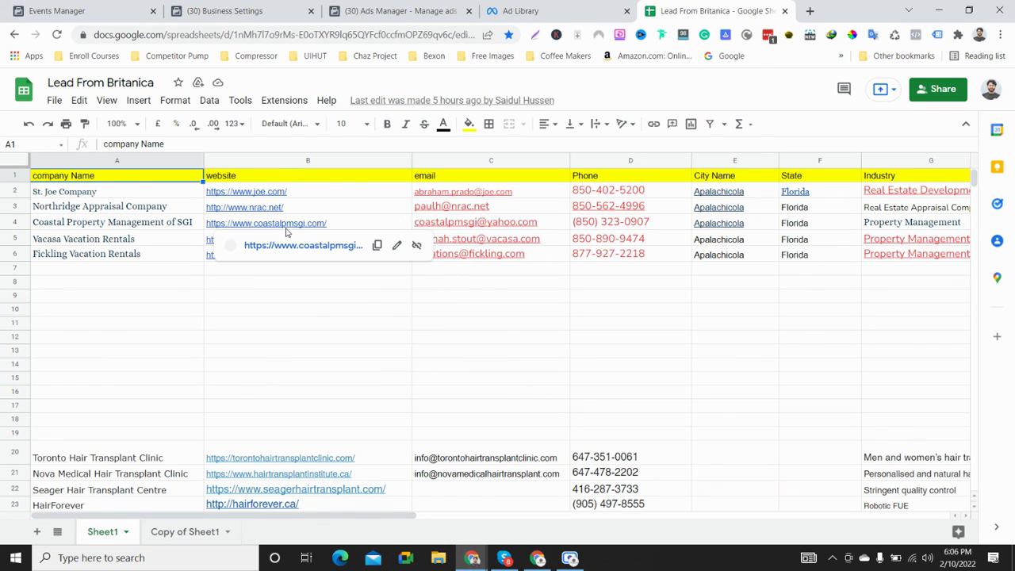
left_click(380, 397)
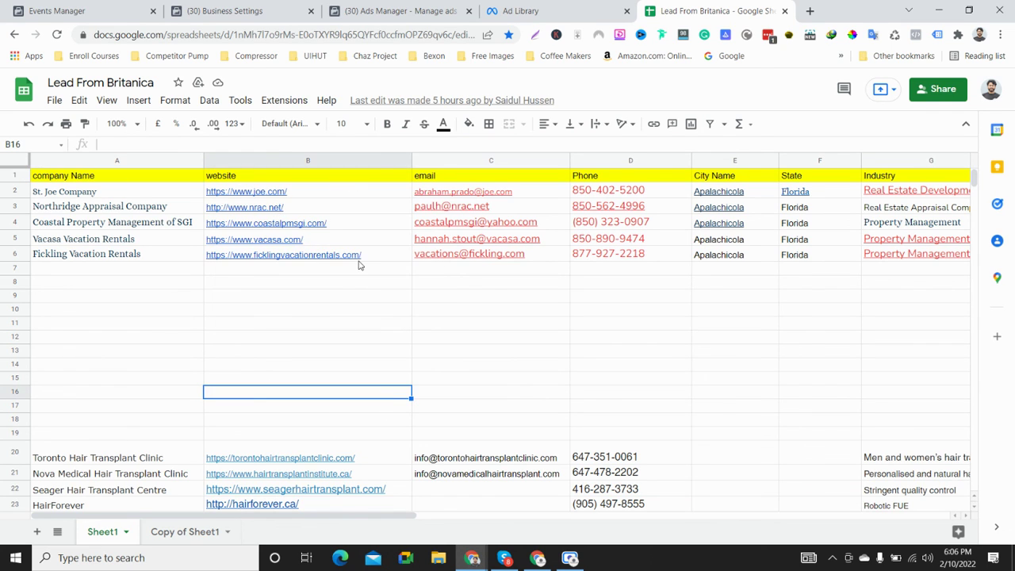
left_click(270, 195)
left_click(290, 214)
left_click(638, 11)
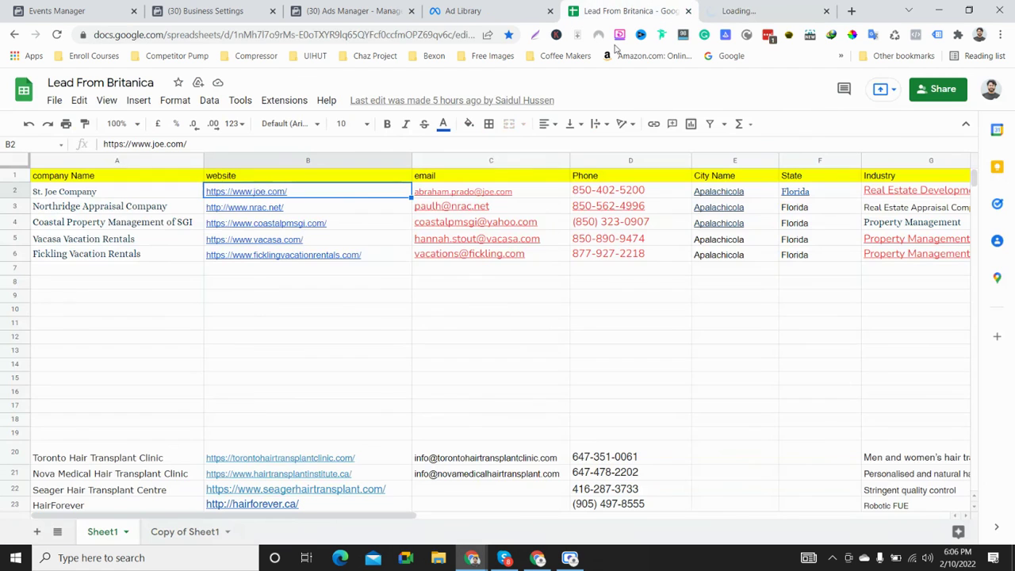
left_click(287, 227)
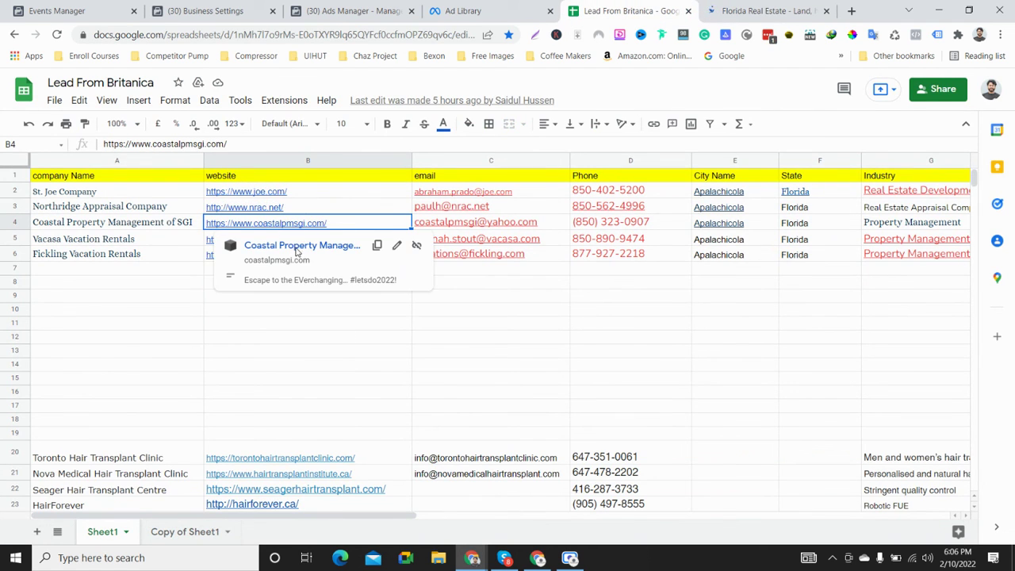
left_click(295, 246)
Step: Check the opened St. Joe and Coastal Property Management pages, highlighting the name "joe" in the St. Joe web address
left_click(775, 10)
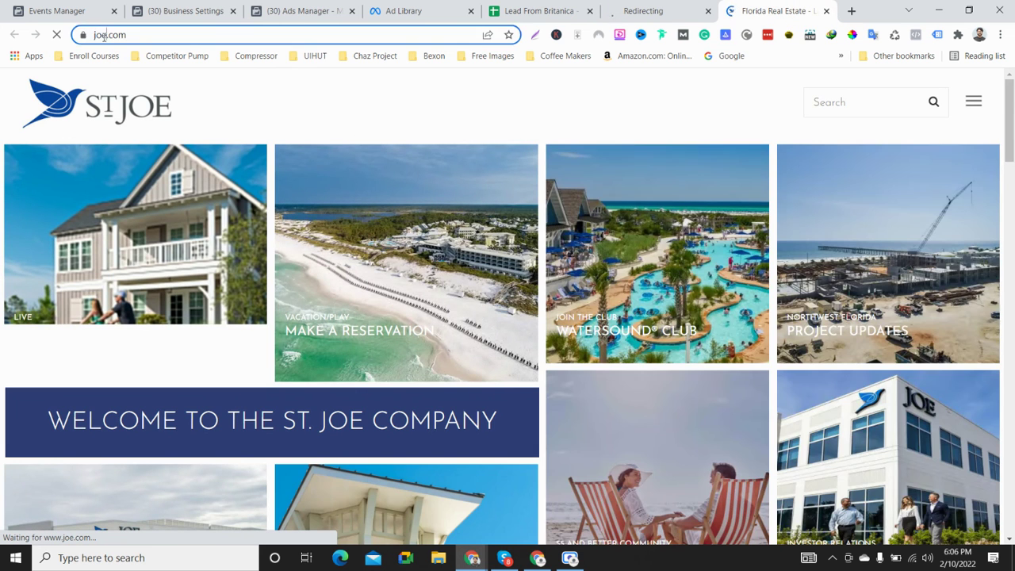
double_click(109, 36)
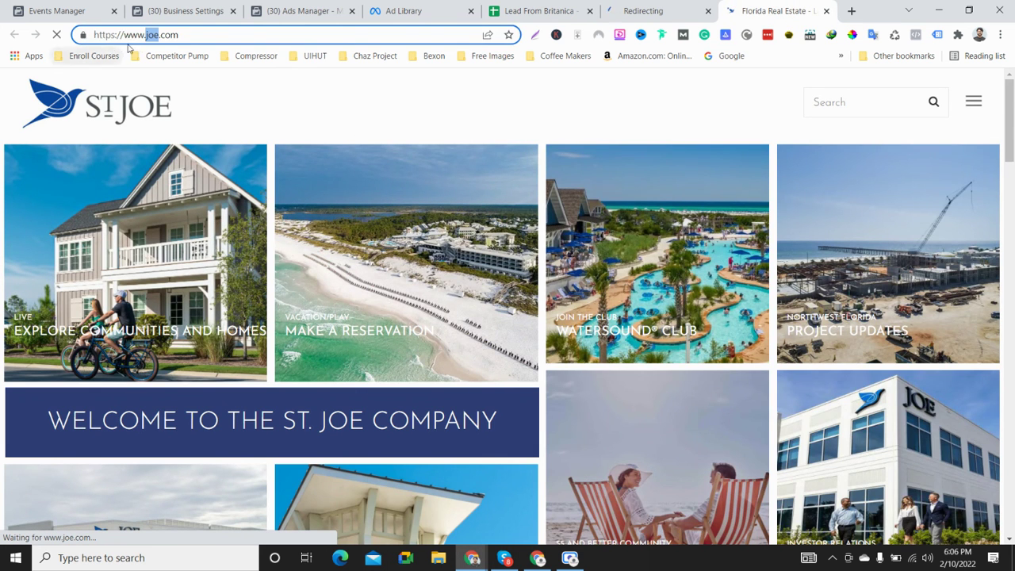
left_click(644, 8)
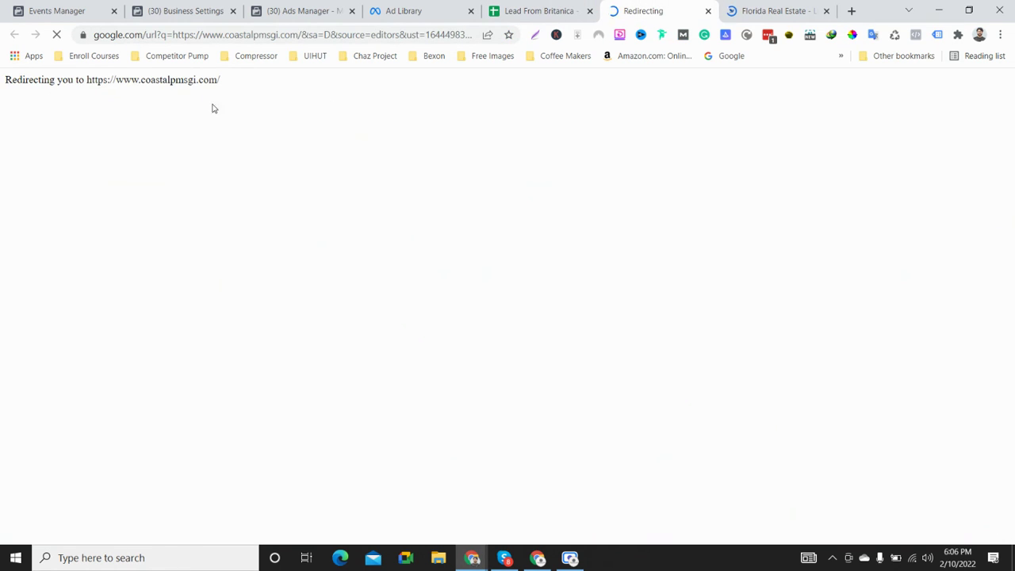
left_click(751, 11)
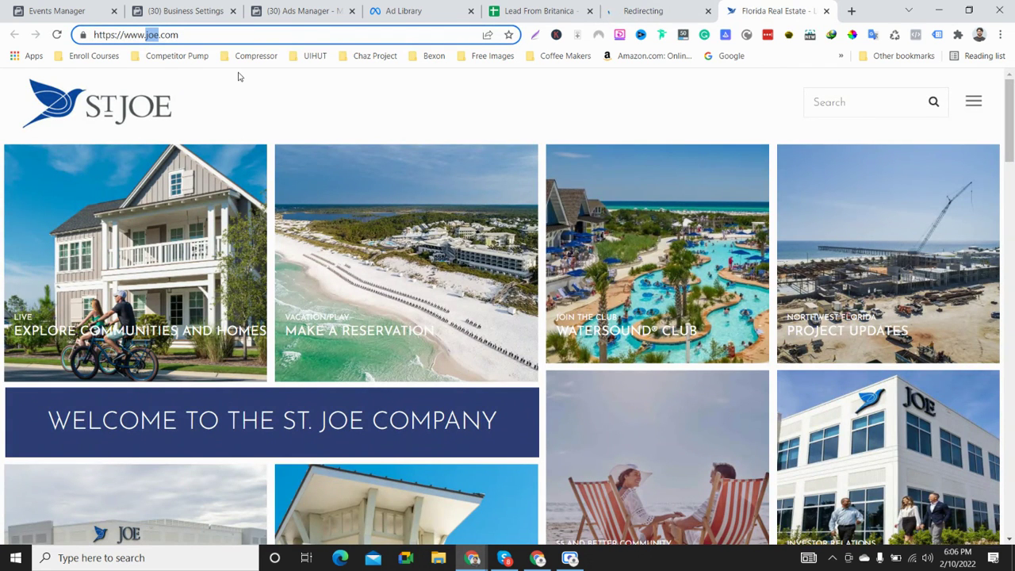
left_click(673, 5)
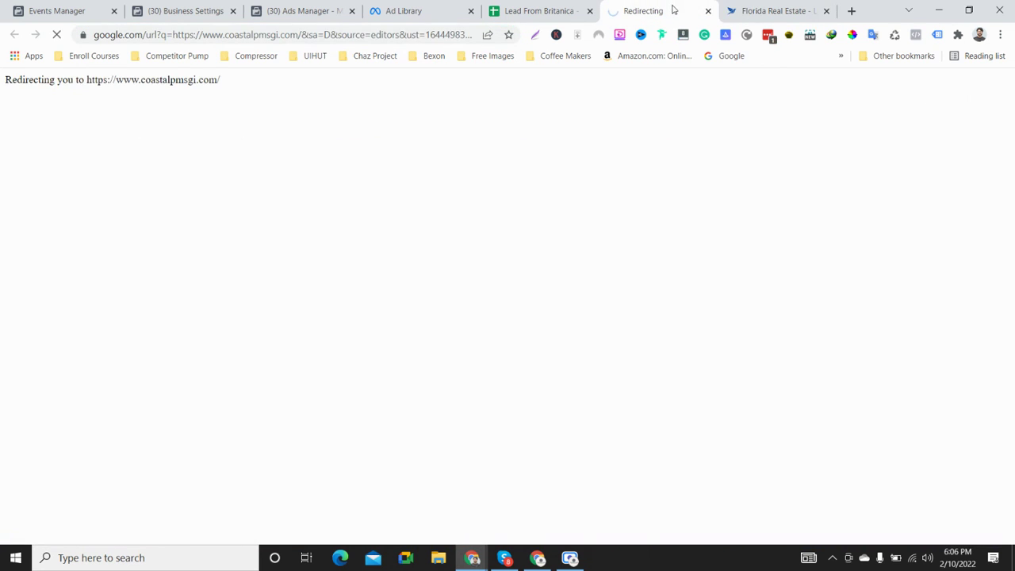